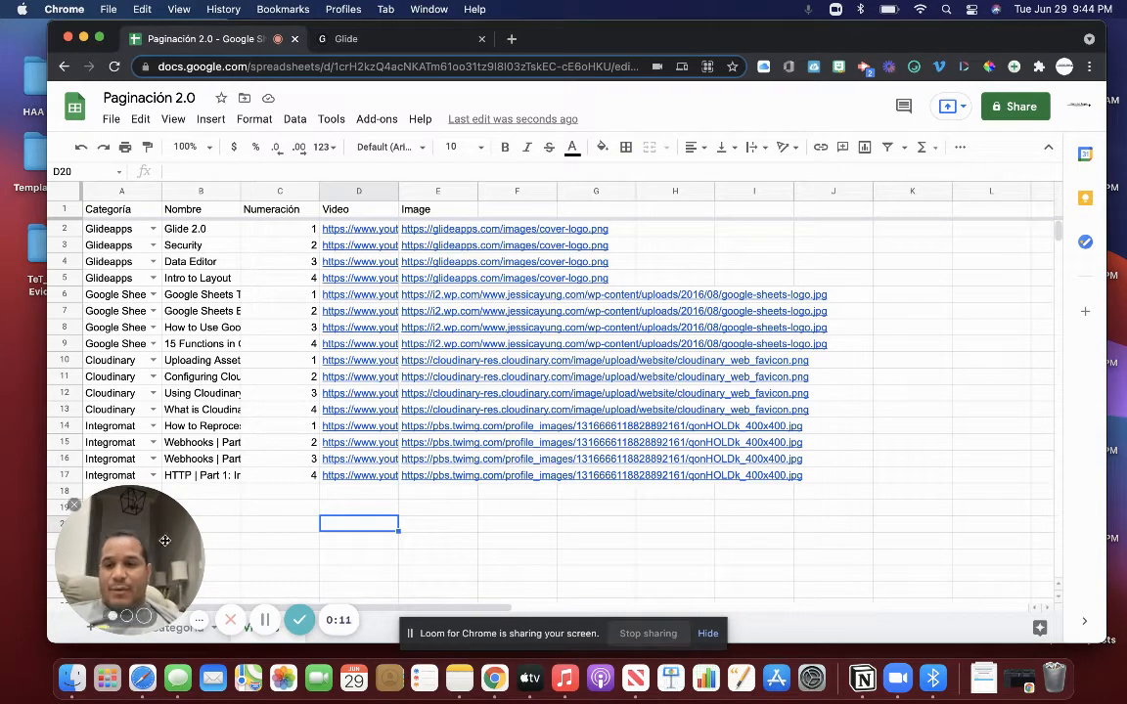
pyautogui.moveTo(152, 553); pyautogui.dragTo(936, 172)
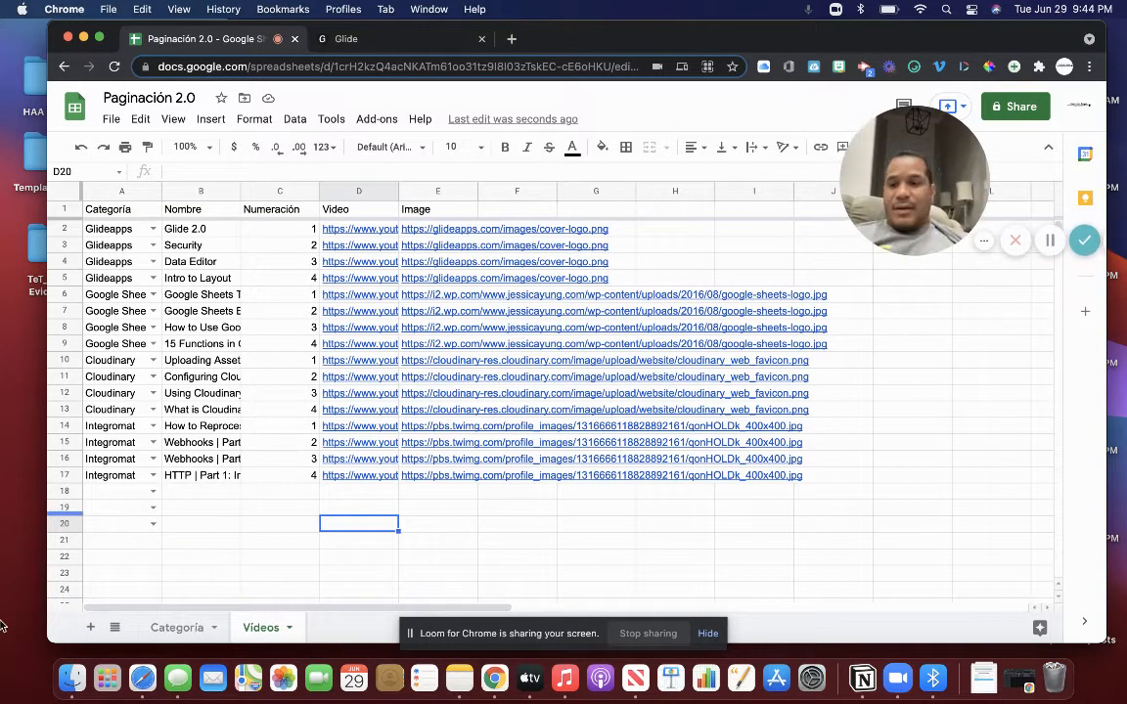
pyautogui.click(162, 628)
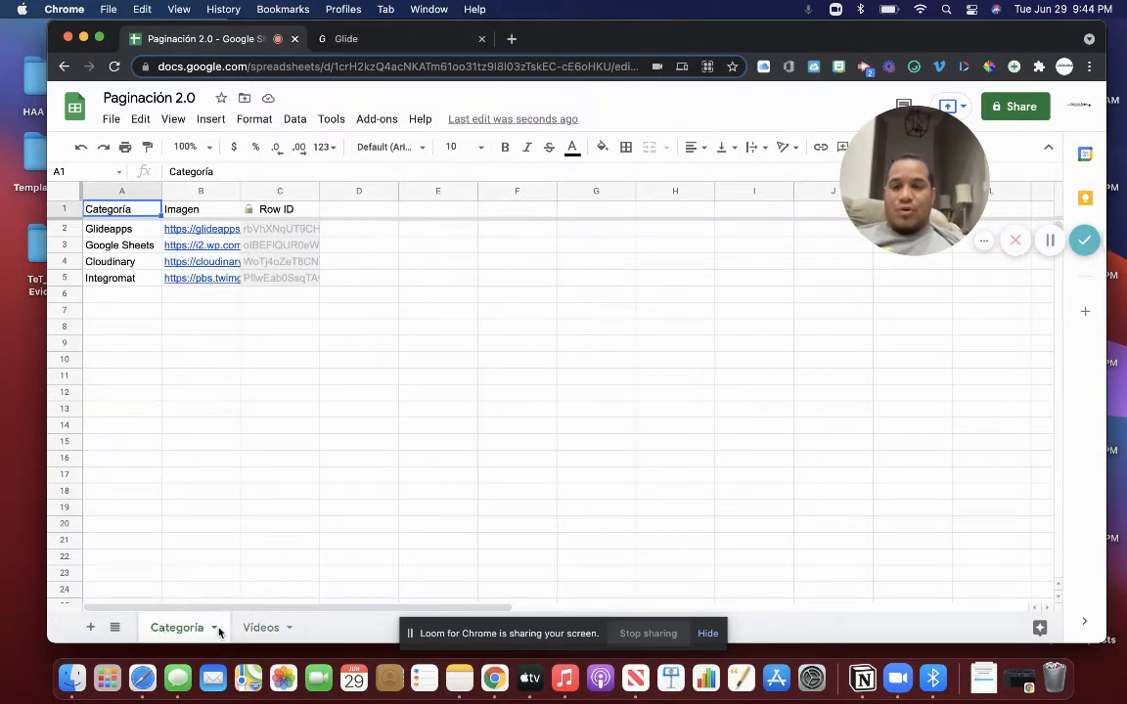
pyautogui.click(264, 629)
pyautogui.click(194, 630)
pyautogui.click(261, 627)
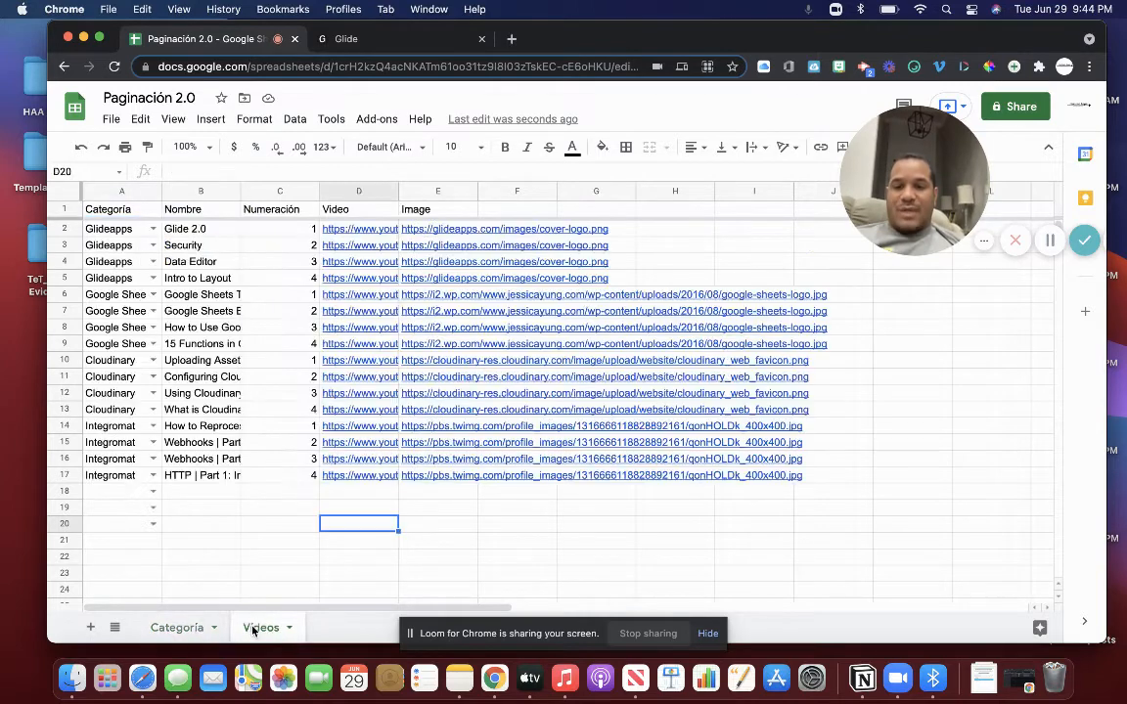
# Delete the Row ID column from the Categoría sheet.
pyautogui.click(184, 630)
pyautogui.click(103, 311)
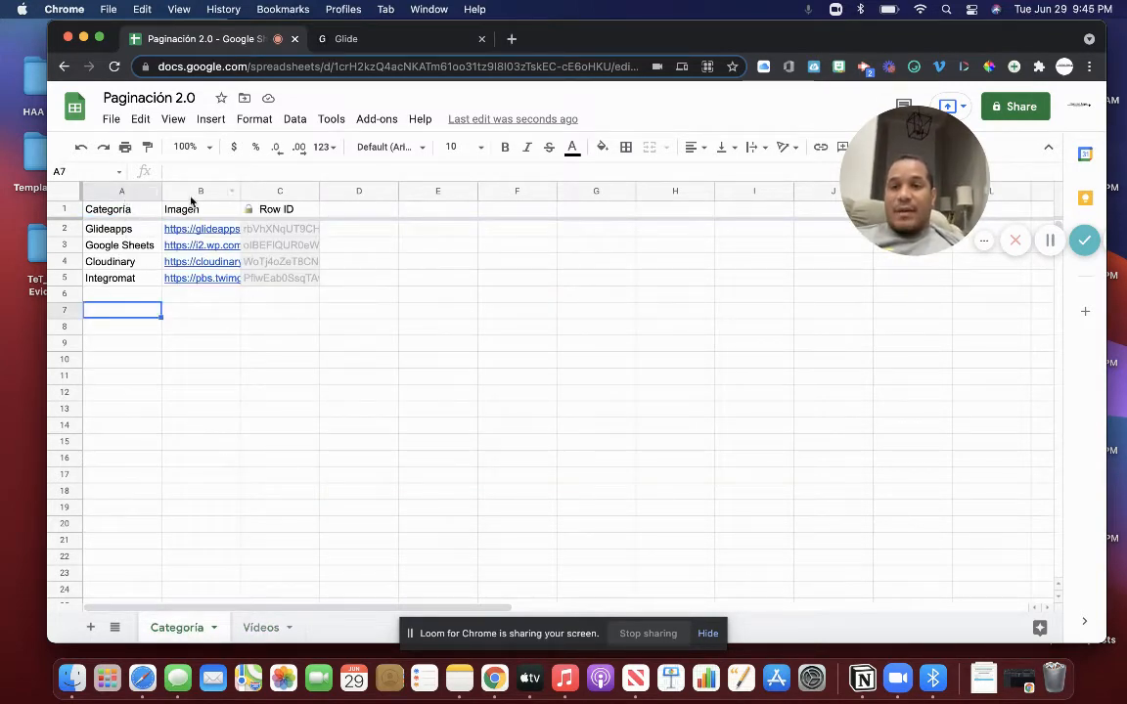
pyautogui.click(272, 192)
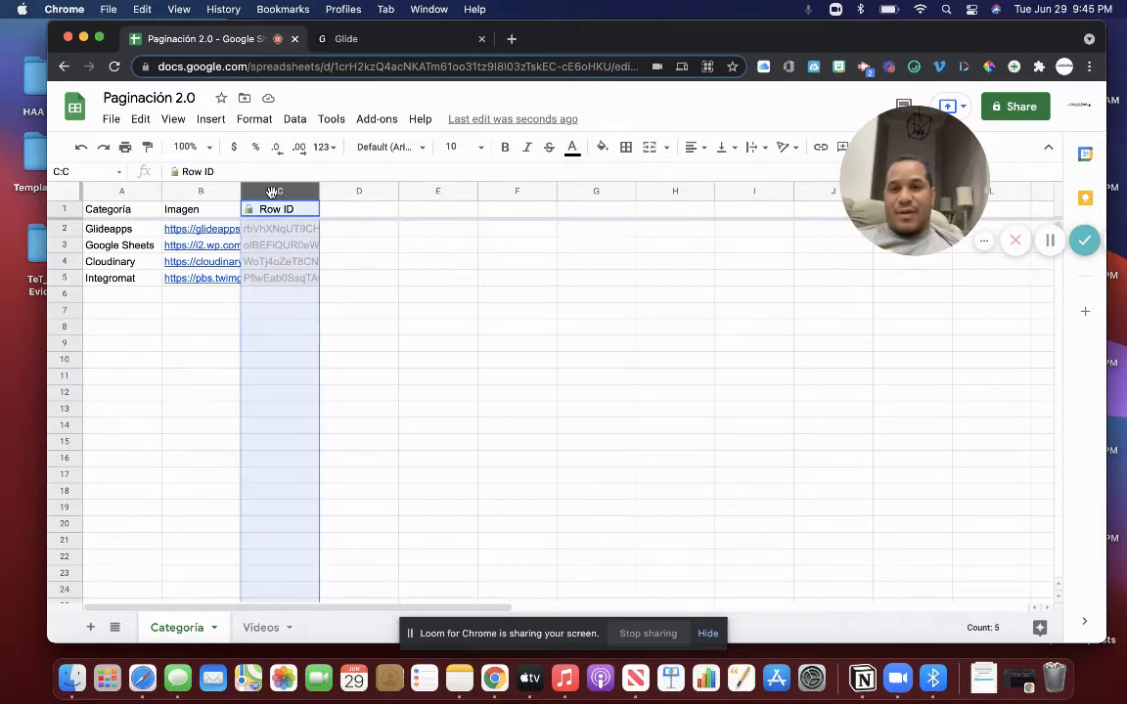
pyautogui.rightClick(272, 193)
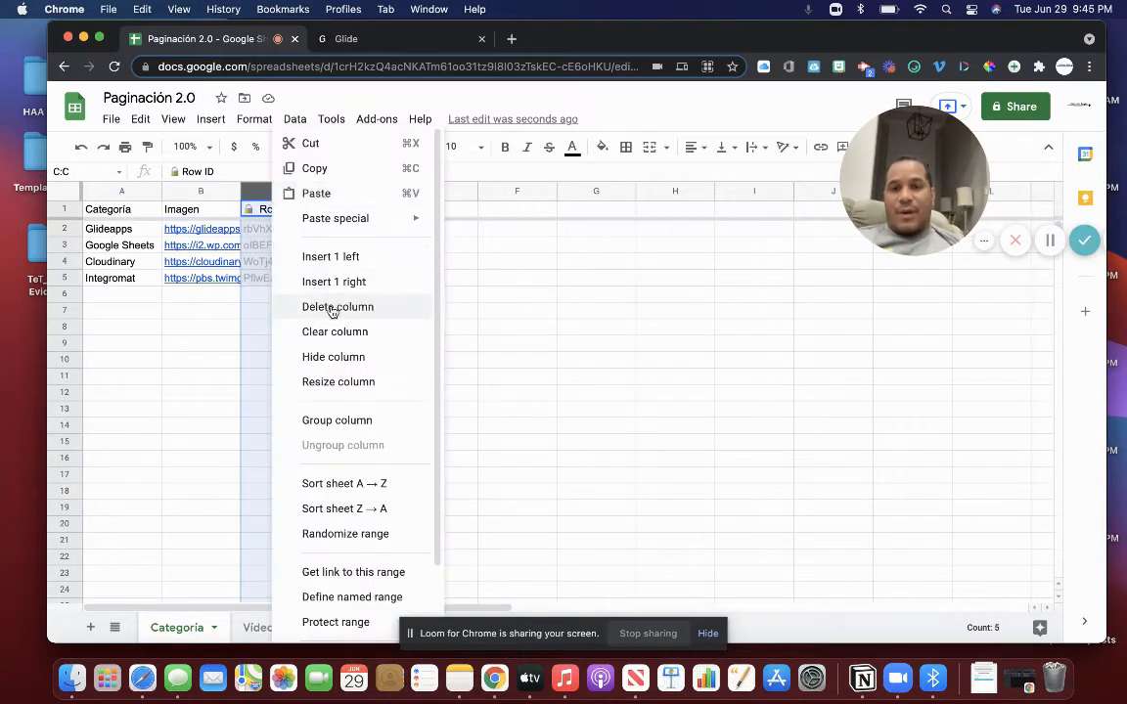
pyautogui.click(299, 307)
pyautogui.click(331, 316)
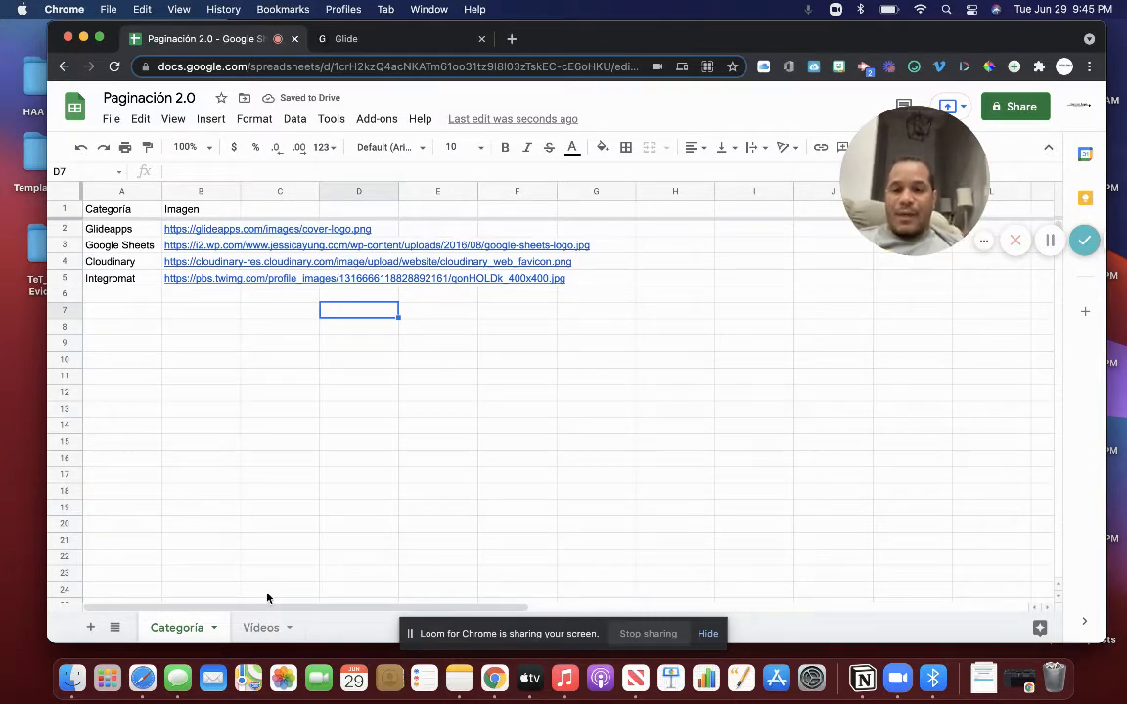
# Switch to Glide and select the Paginación 2.0 spreadsheet as the new app's data source.
pyautogui.click(262, 628)
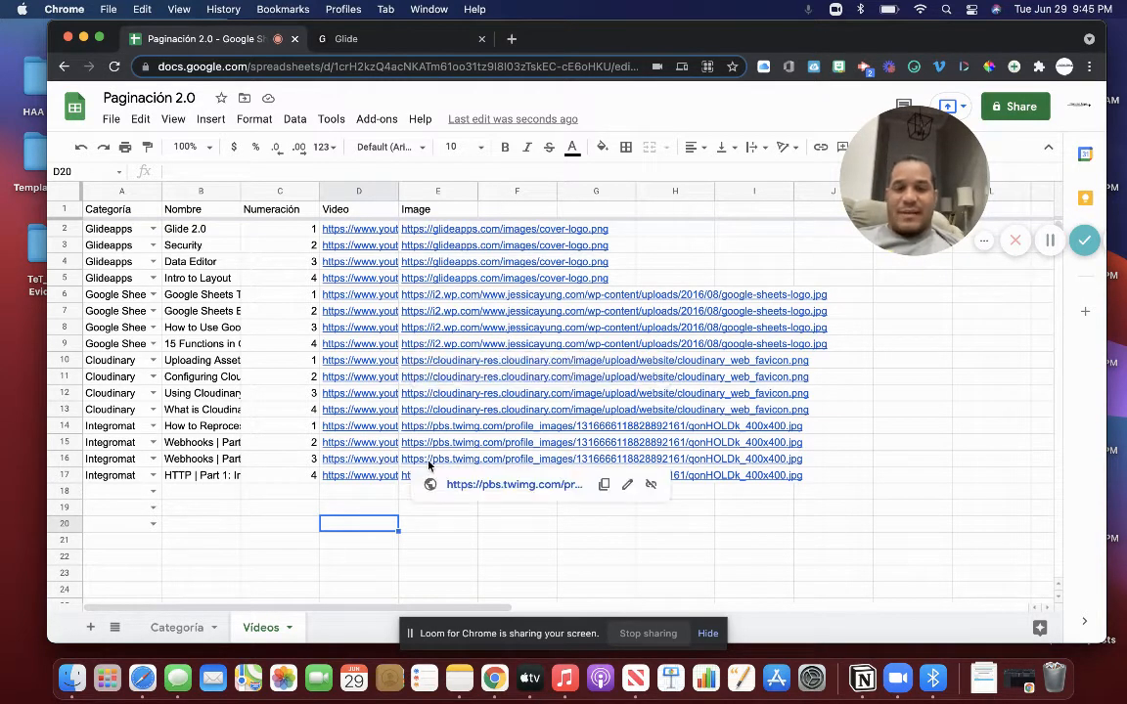
pyautogui.click(373, 47)
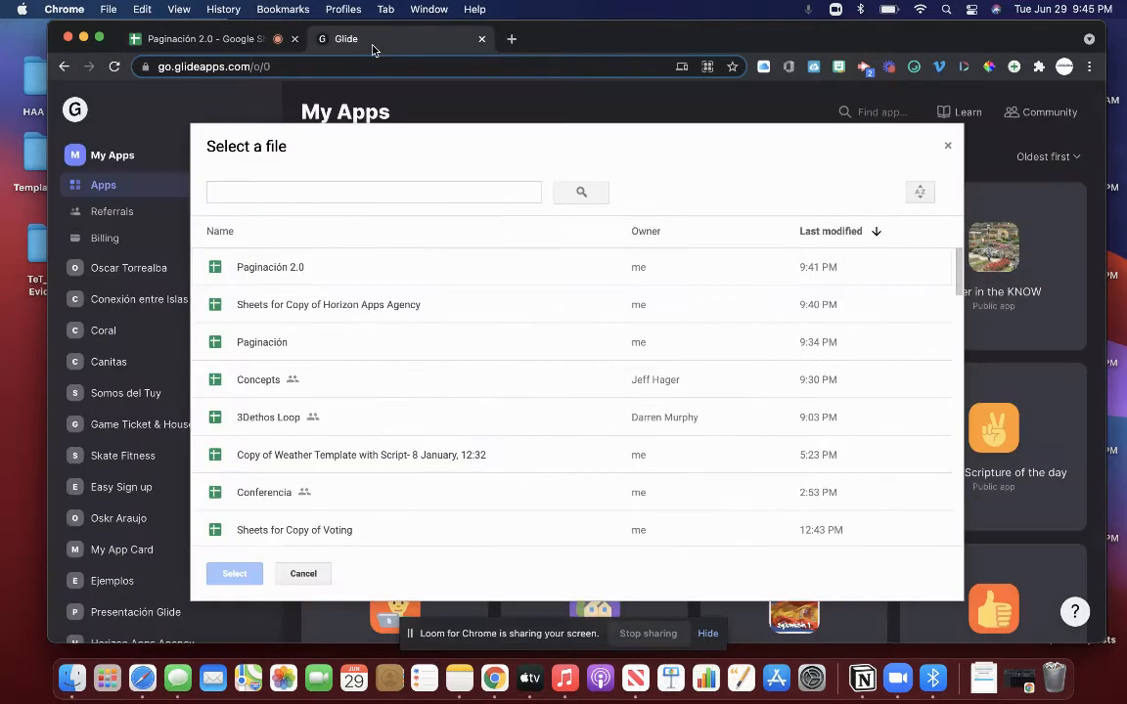
pyautogui.click(280, 273)
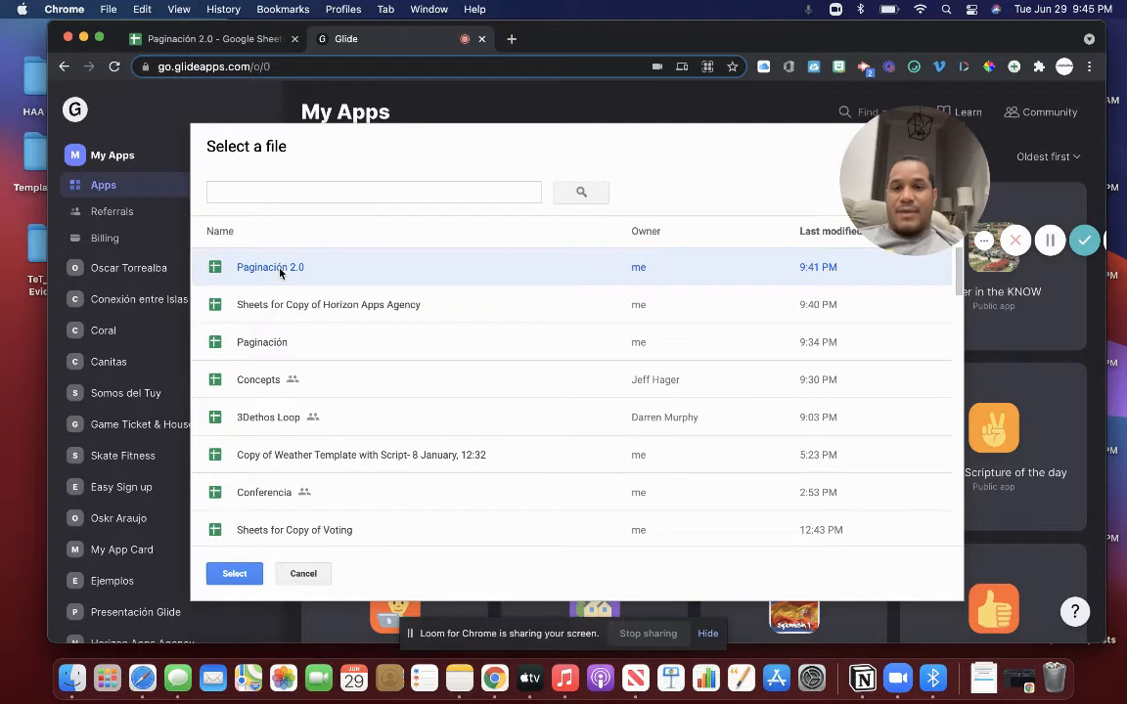
pyautogui.click(235, 576)
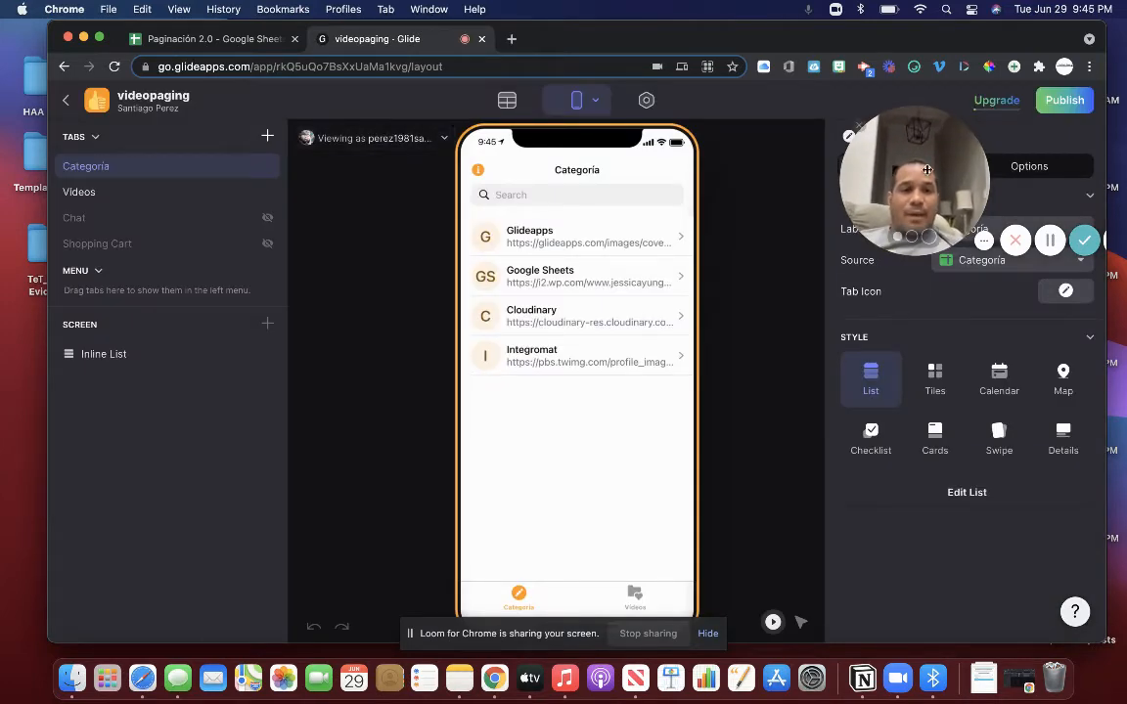
# Show the Categoría list as Tiles with a Square tile shape and two tiles per row.
pyautogui.moveTo(926, 171); pyautogui.dragTo(142, 551)
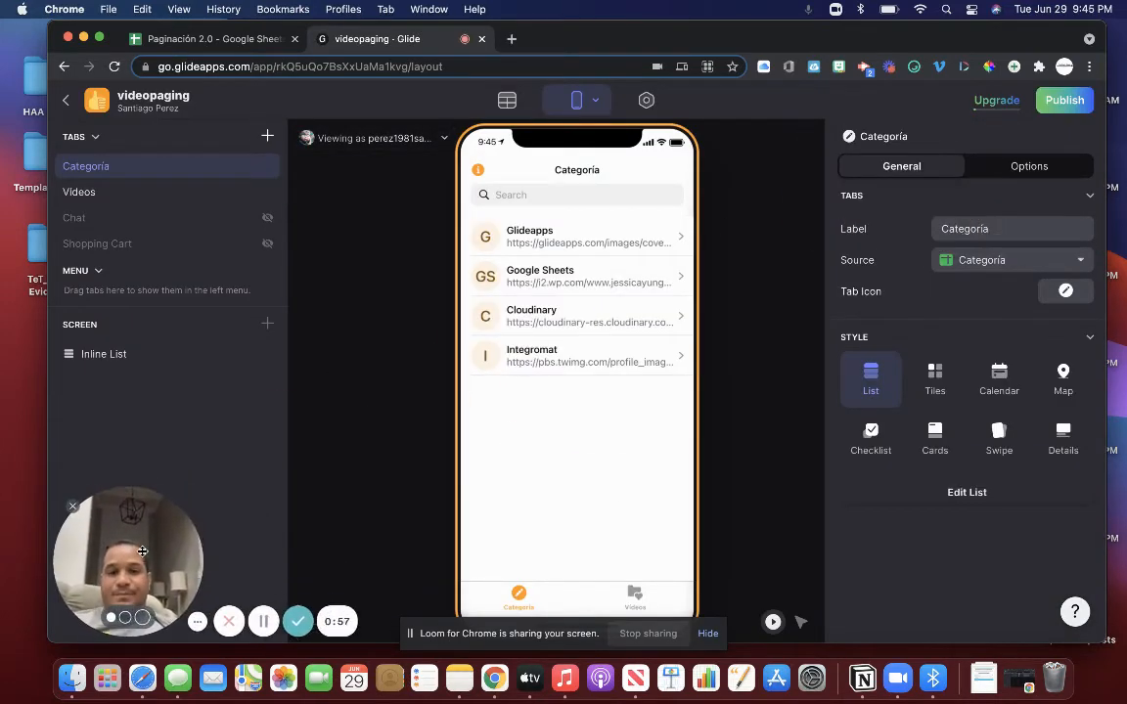
pyautogui.click(938, 377)
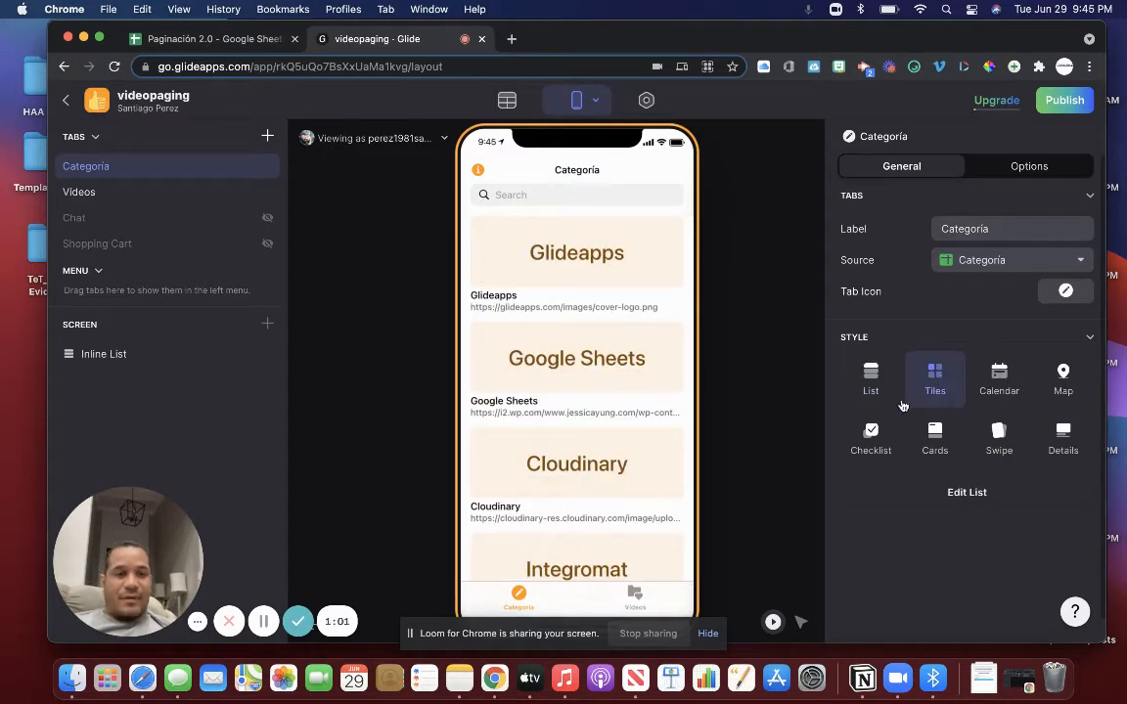
pyautogui.click(965, 493)
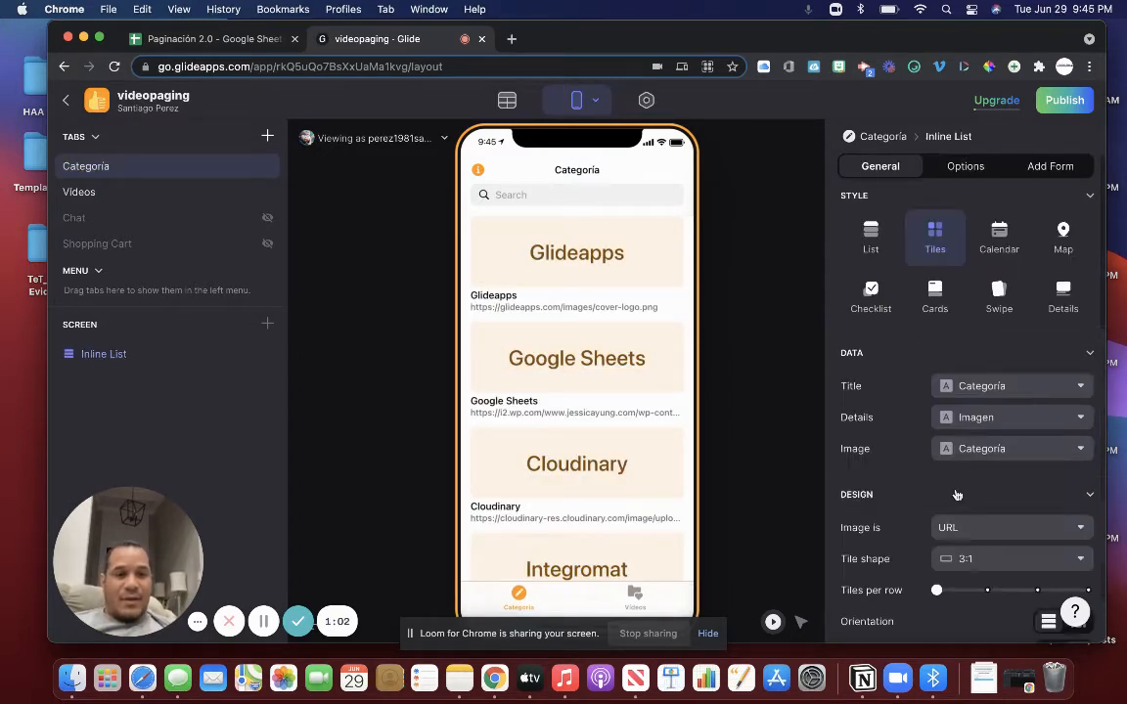
pyautogui.scroll(-3, 963, 468)
pyautogui.click(964, 444)
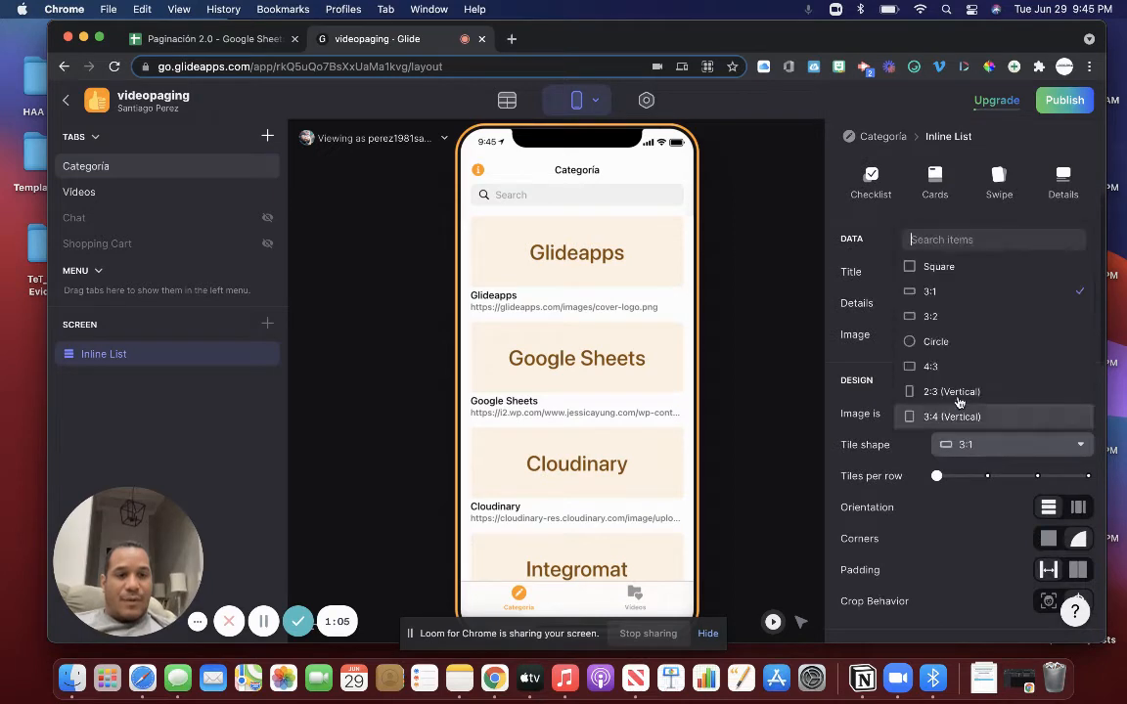
pyautogui.click(914, 265)
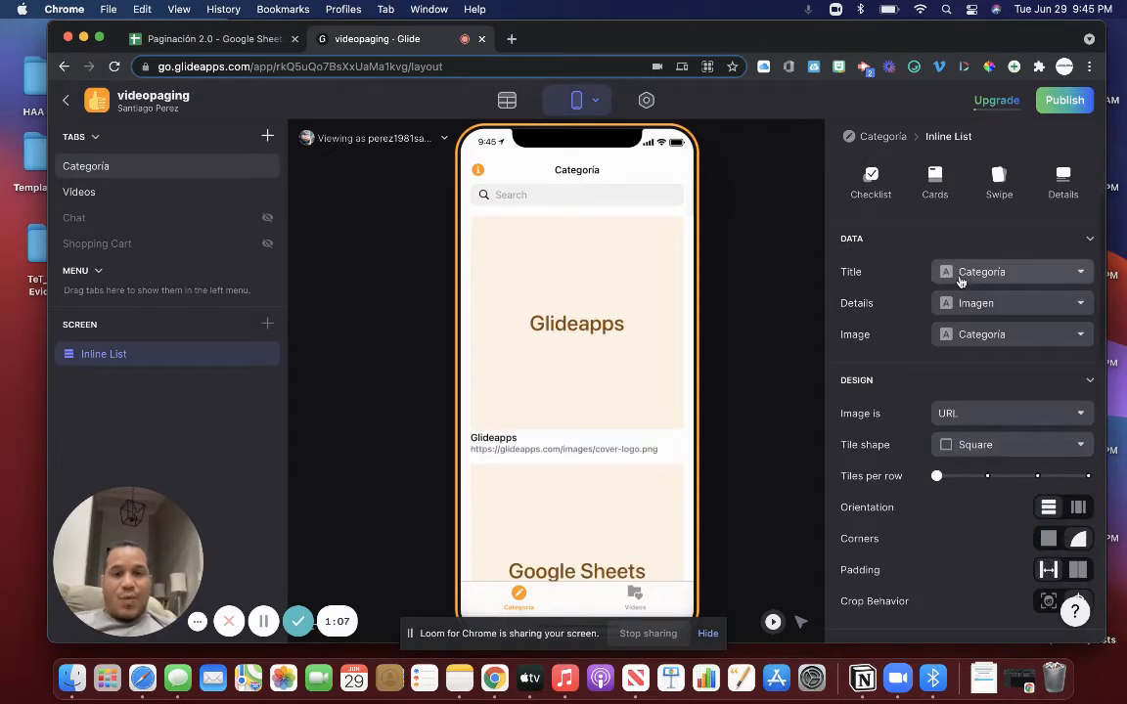
pyautogui.click(987, 476)
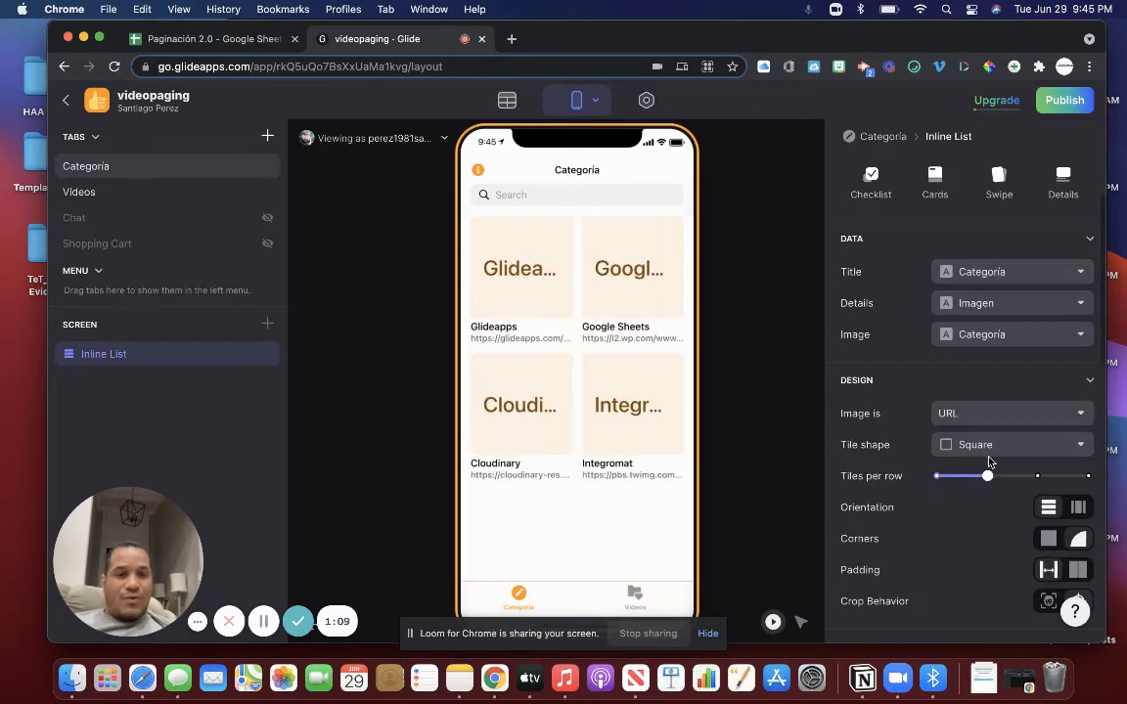
# Use the Imagen column for the Categoría tiles' image and leave their details empty.
pyautogui.click(991, 335)
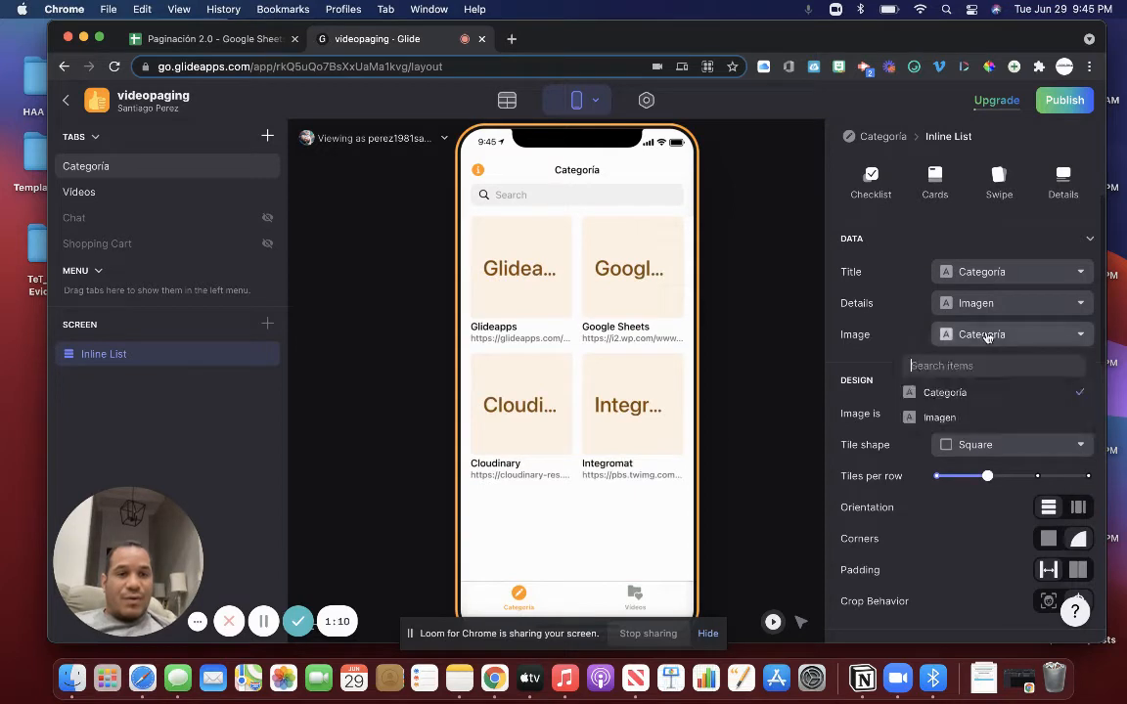
pyautogui.click(977, 421)
pyautogui.click(973, 332)
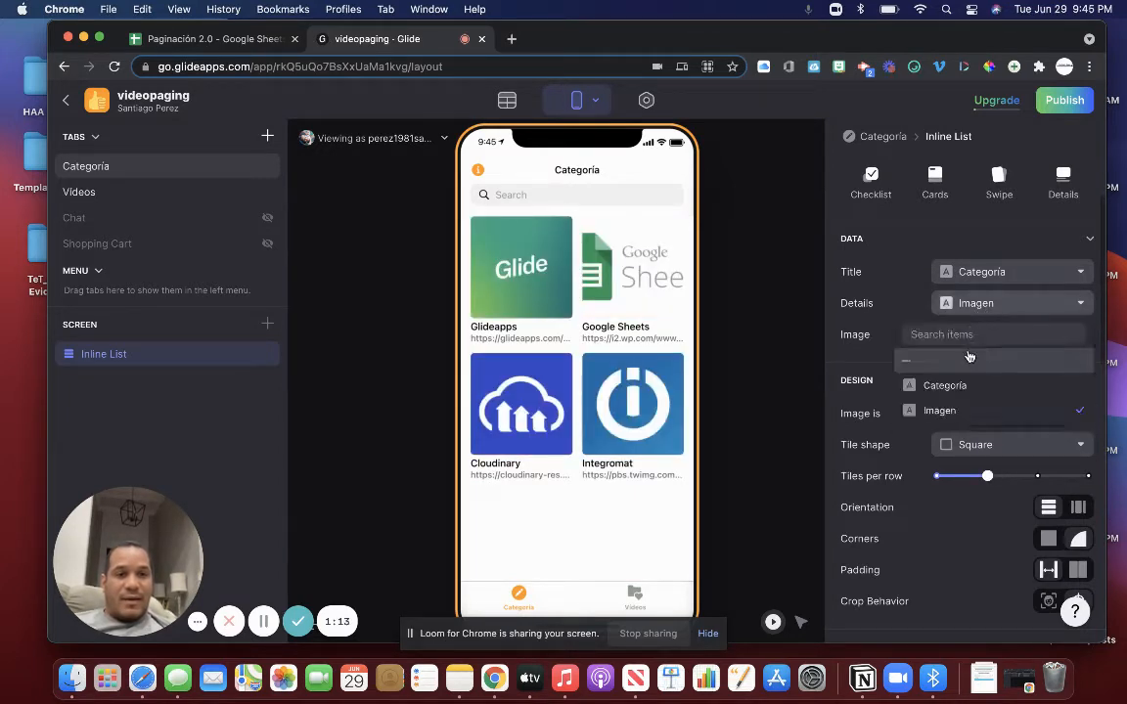
pyautogui.click(969, 359)
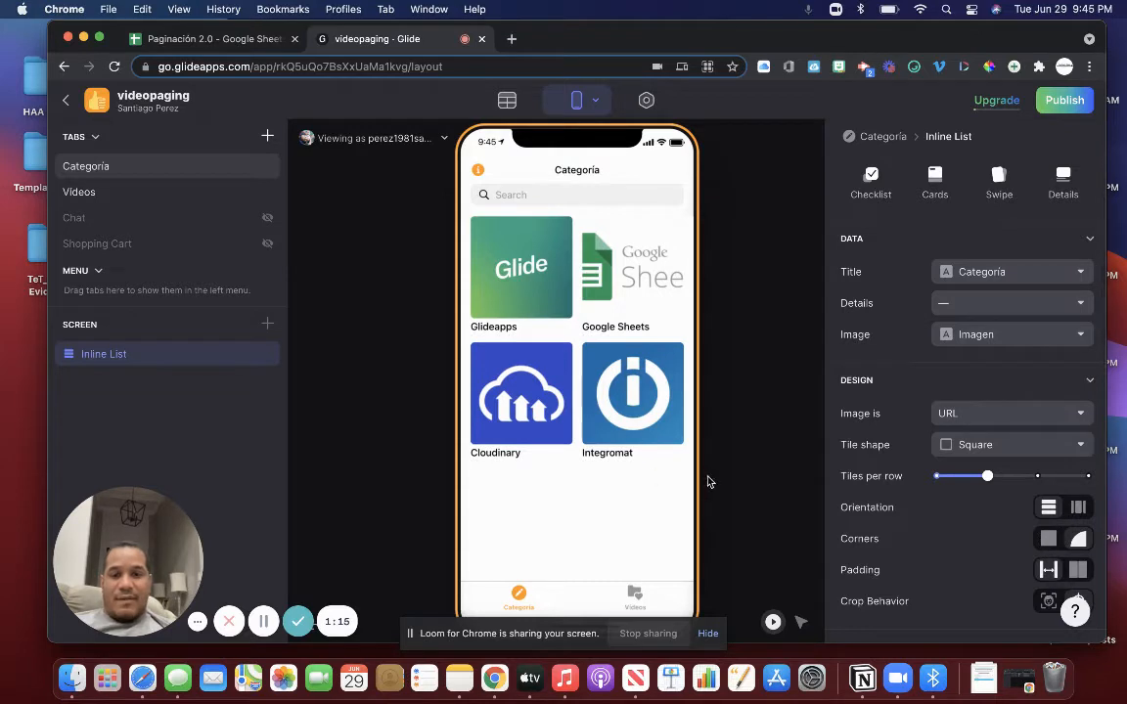
# Remove the Vídeos tab from the app's tabs.
pyautogui.rightClick(90, 193)
pyautogui.click(90, 246)
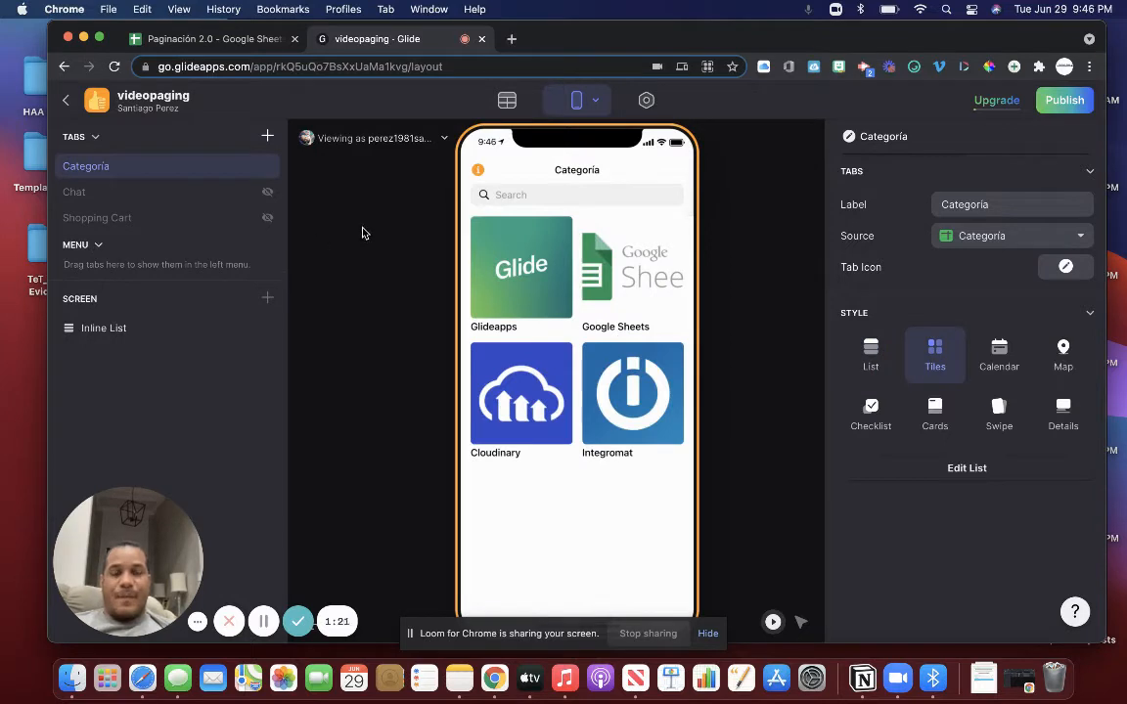
# In the Categoría data table, change the Imagen column's type to Image.
pyautogui.click(507, 100)
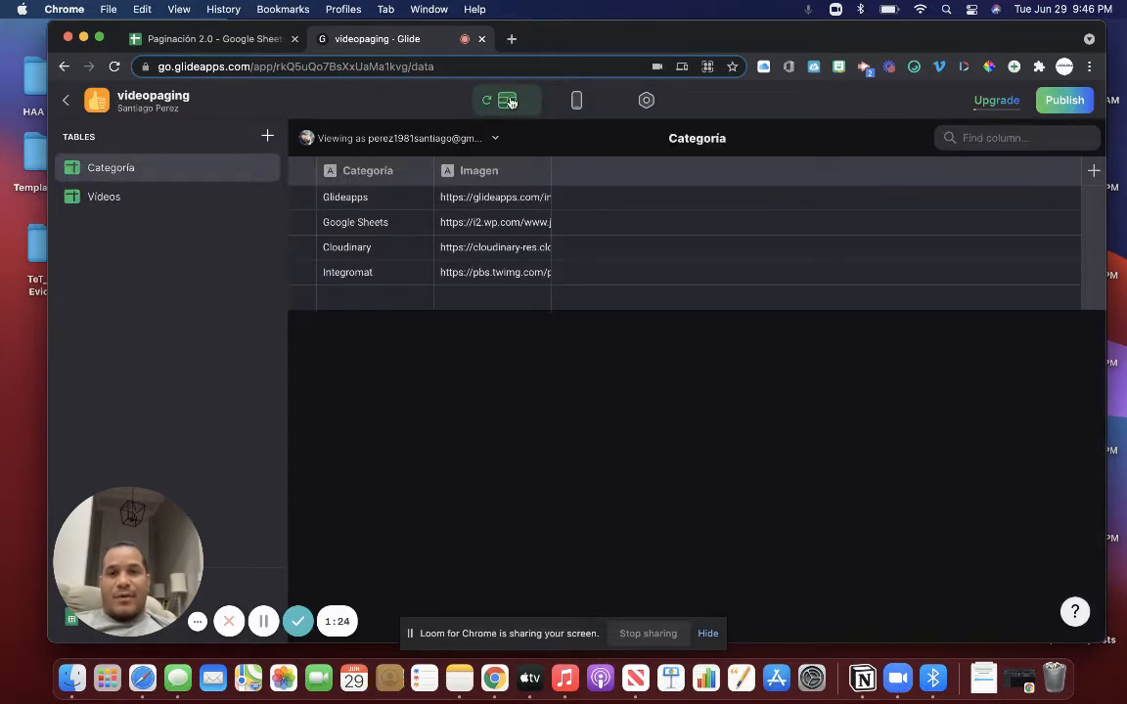
pyautogui.click(540, 170)
pyautogui.click(528, 202)
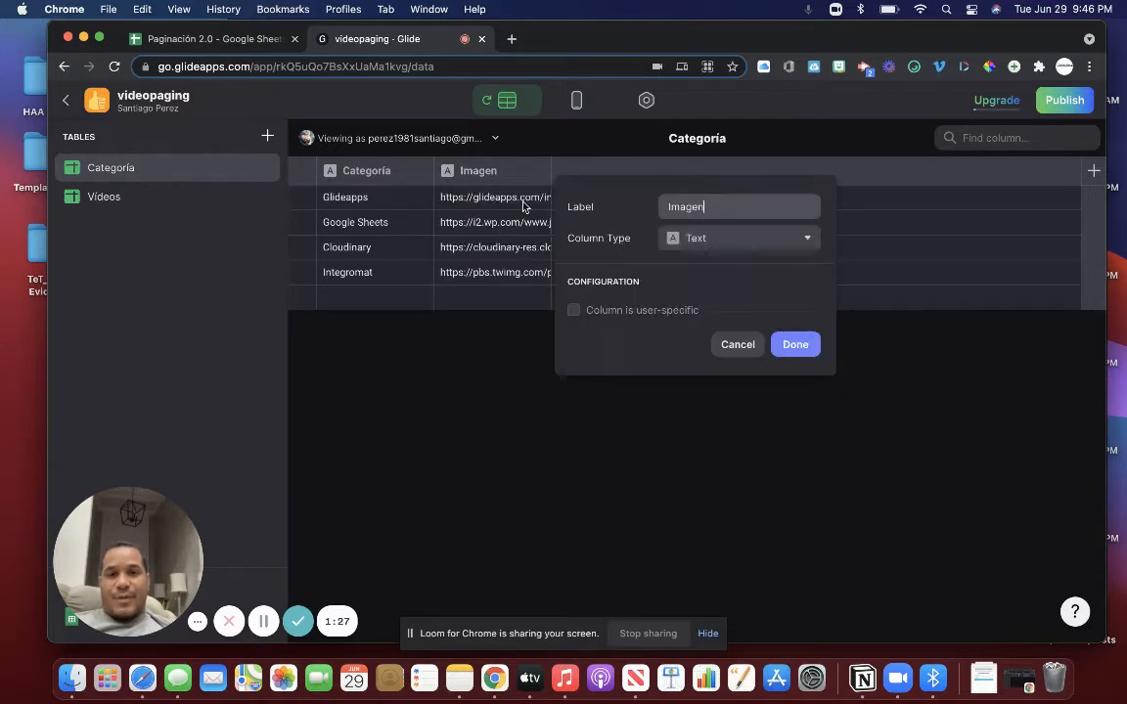
pyautogui.click(707, 240)
pyautogui.click(698, 342)
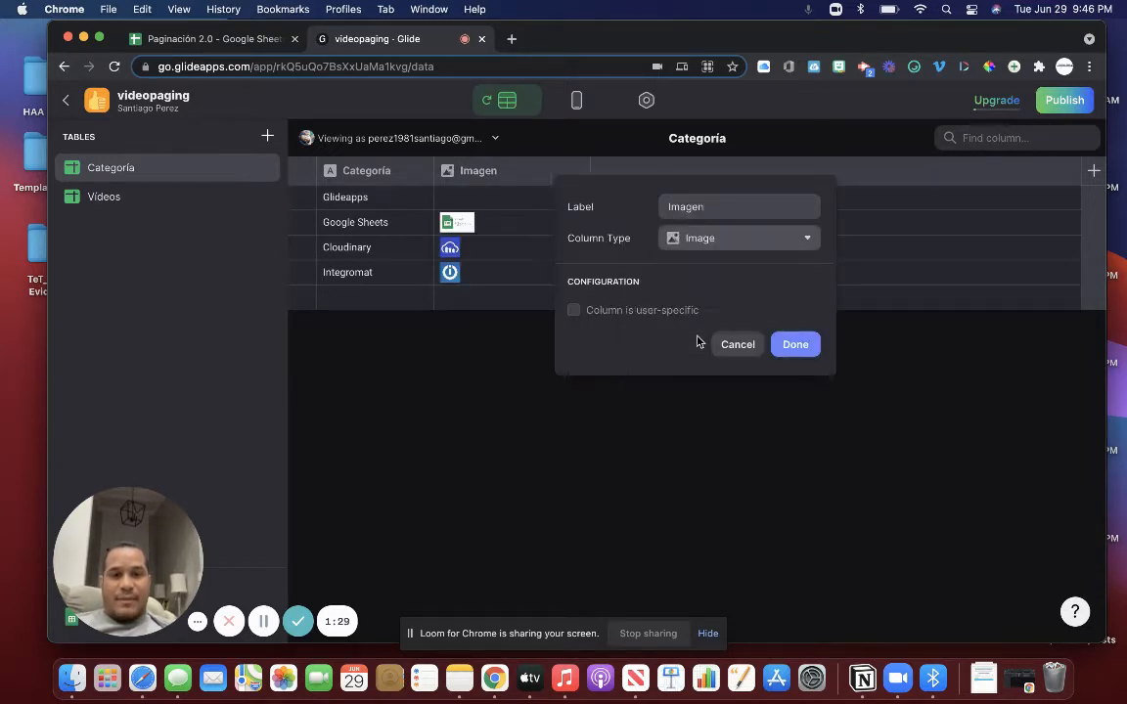
pyautogui.click(835, 346)
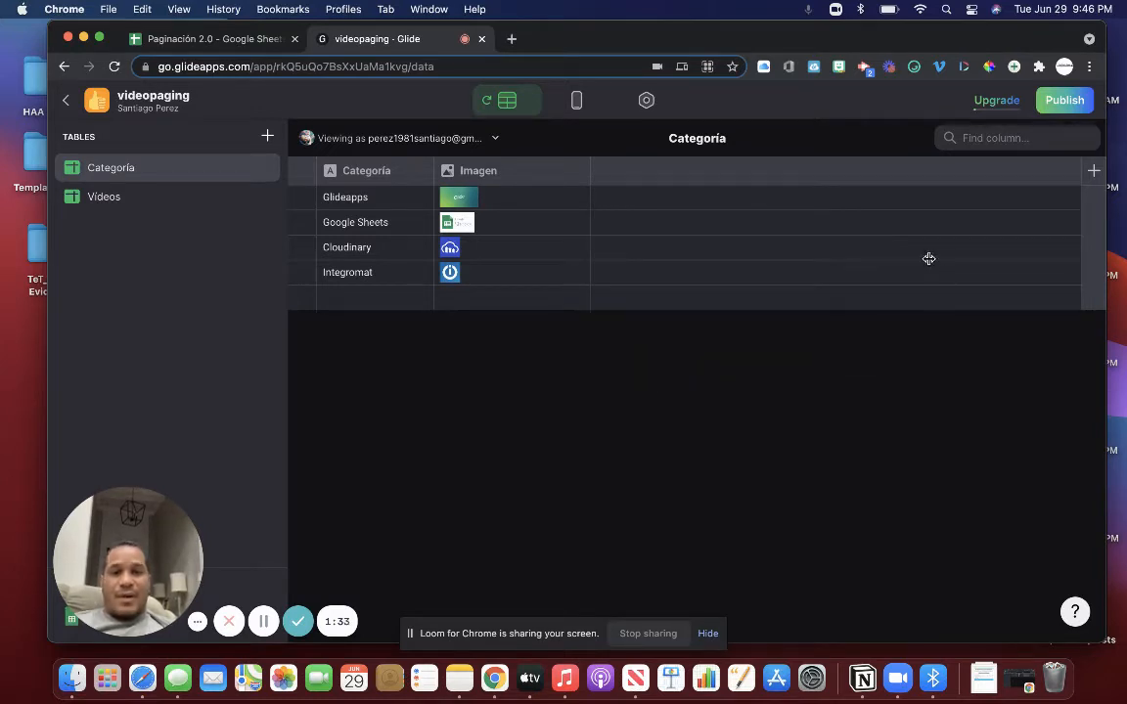
# Add a new column to the Categoría table and label it rel/vodeo-categoría.
pyautogui.click(1094, 172)
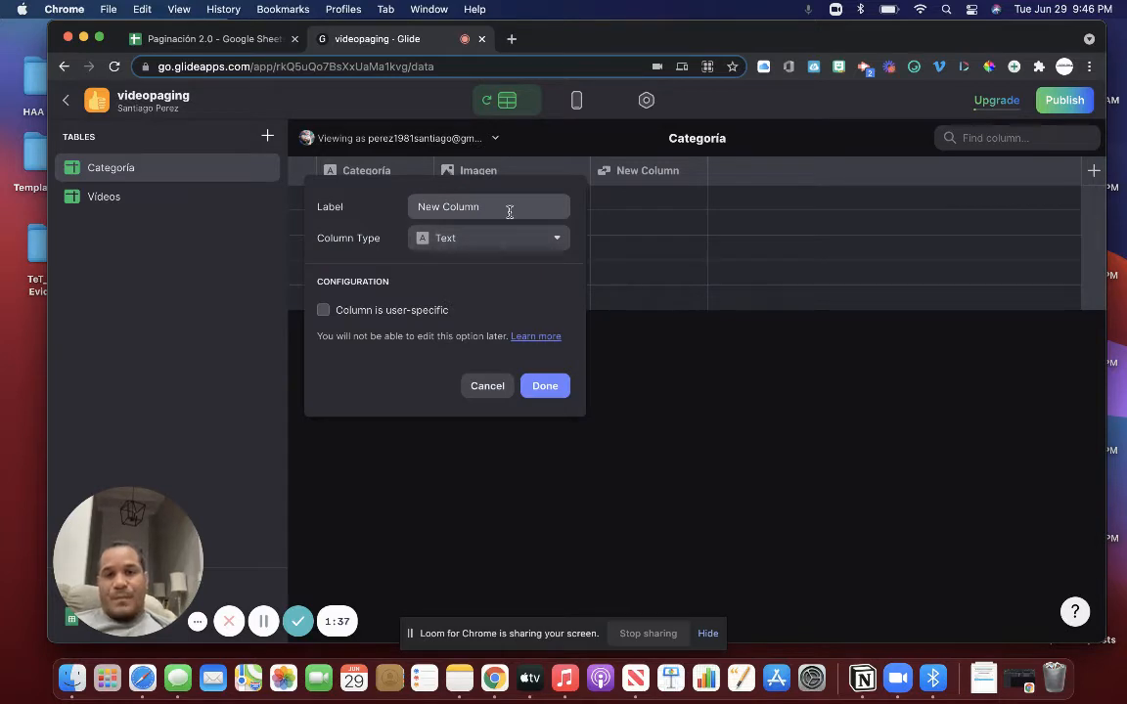
pyautogui.moveTo(511, 208); pyautogui.dragTo(376, 201)
pyautogui.write('re')
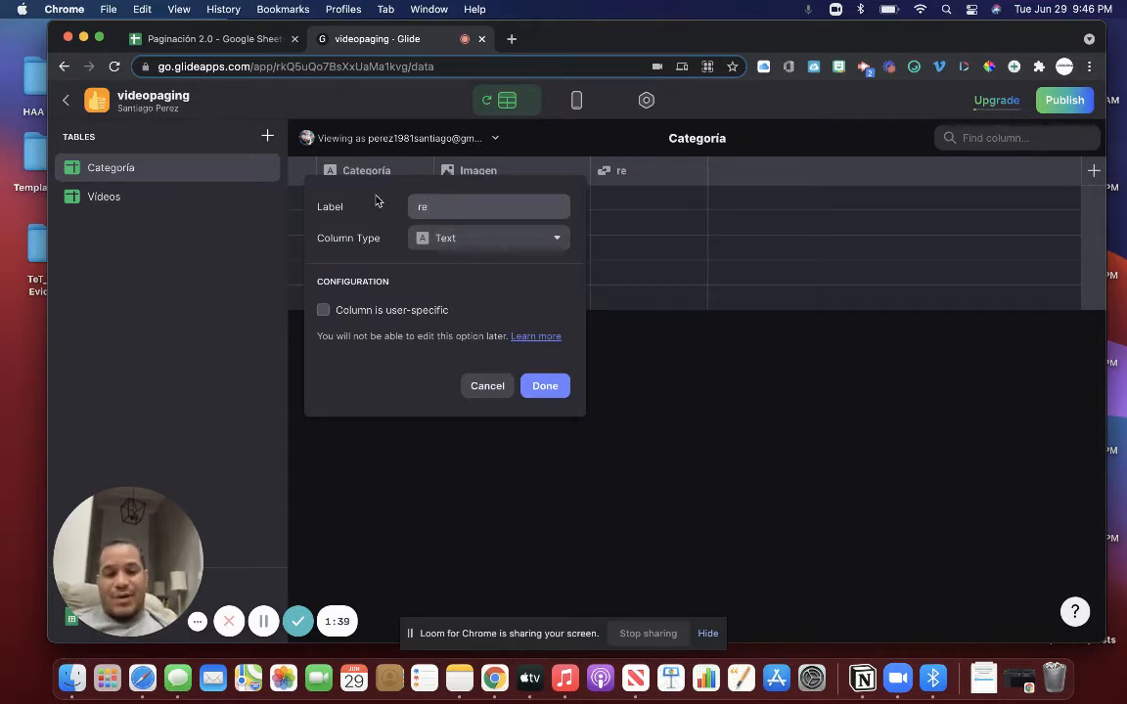
pyautogui.write('l')
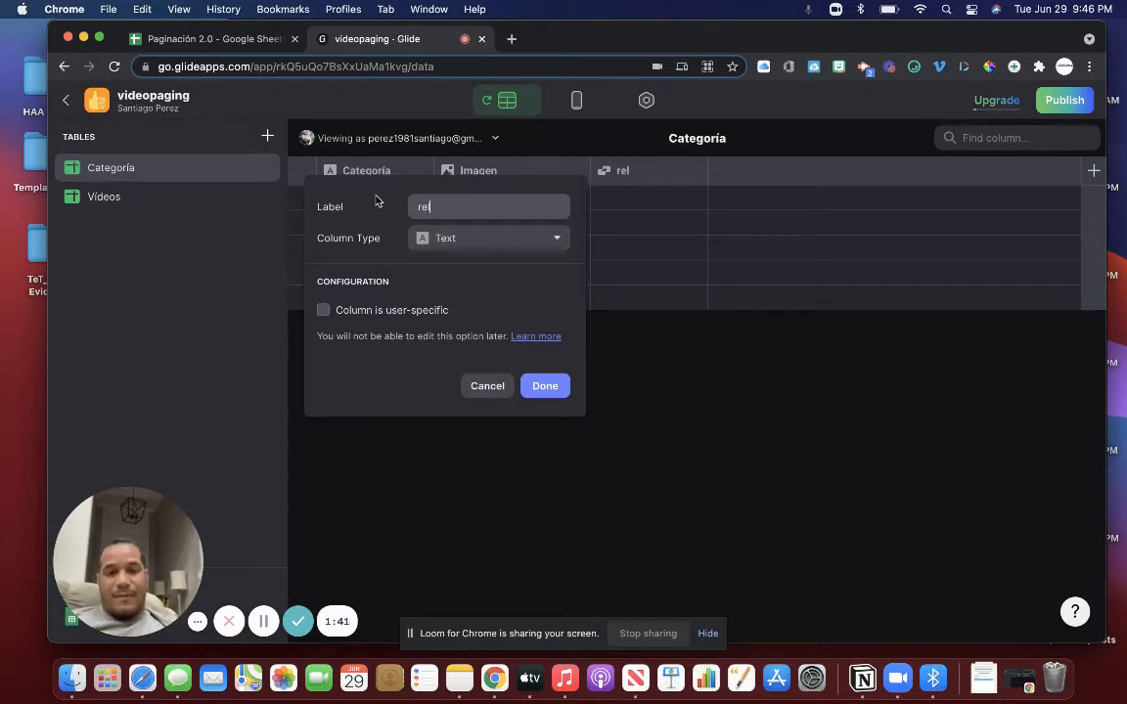
pyautogui.write('/vode')
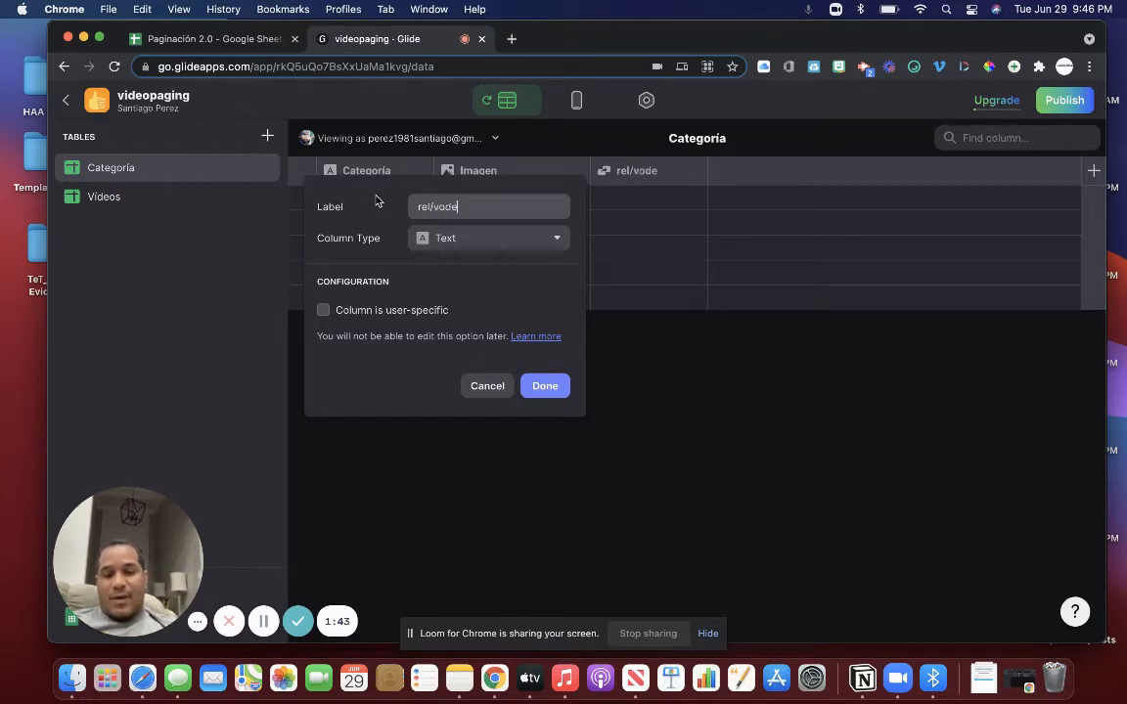
pyautogui.write('o-cate')
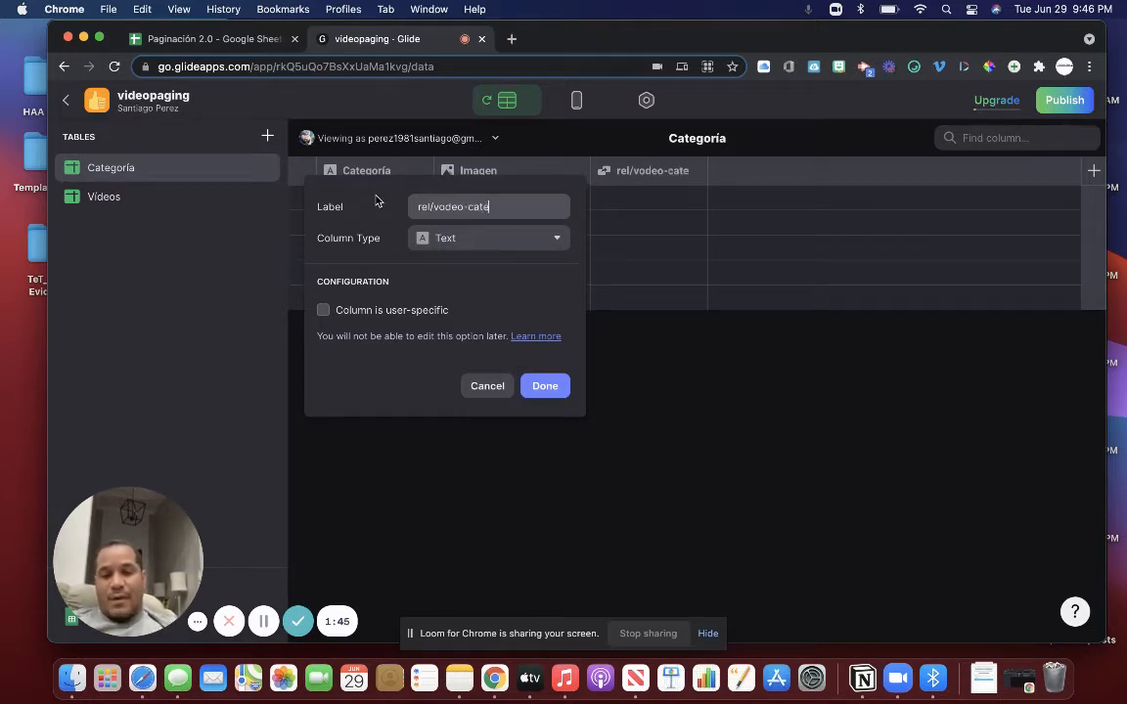
pyautogui.write('goria')
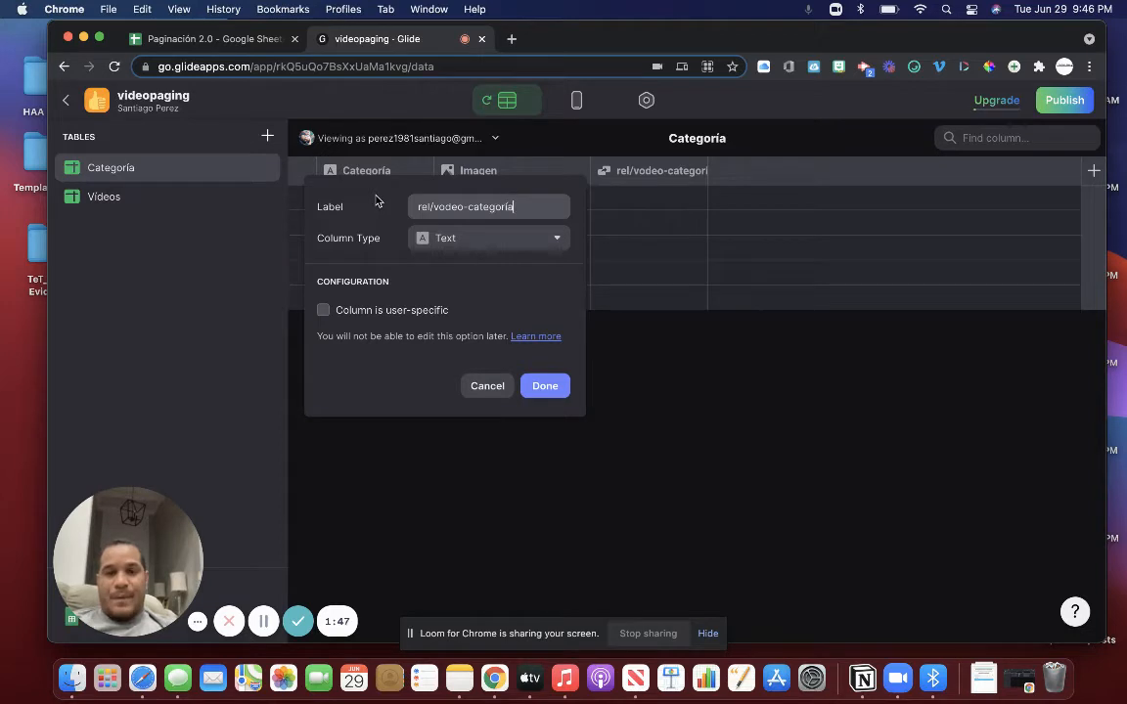
# Make the rel/vodeo-categoría column a Relation matching Categoría to the Vídeos table's Categoría column, with multiple matches allowed.
pyautogui.click(516, 242)
pyautogui.click(489, 294)
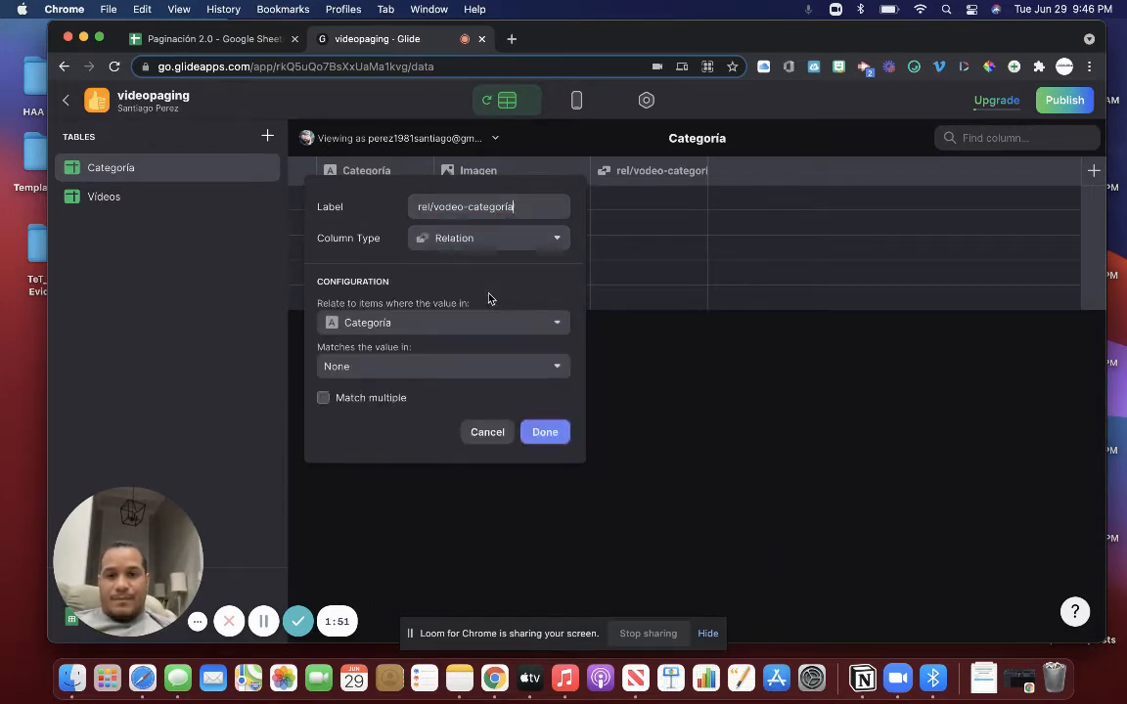
pyautogui.click(322, 398)
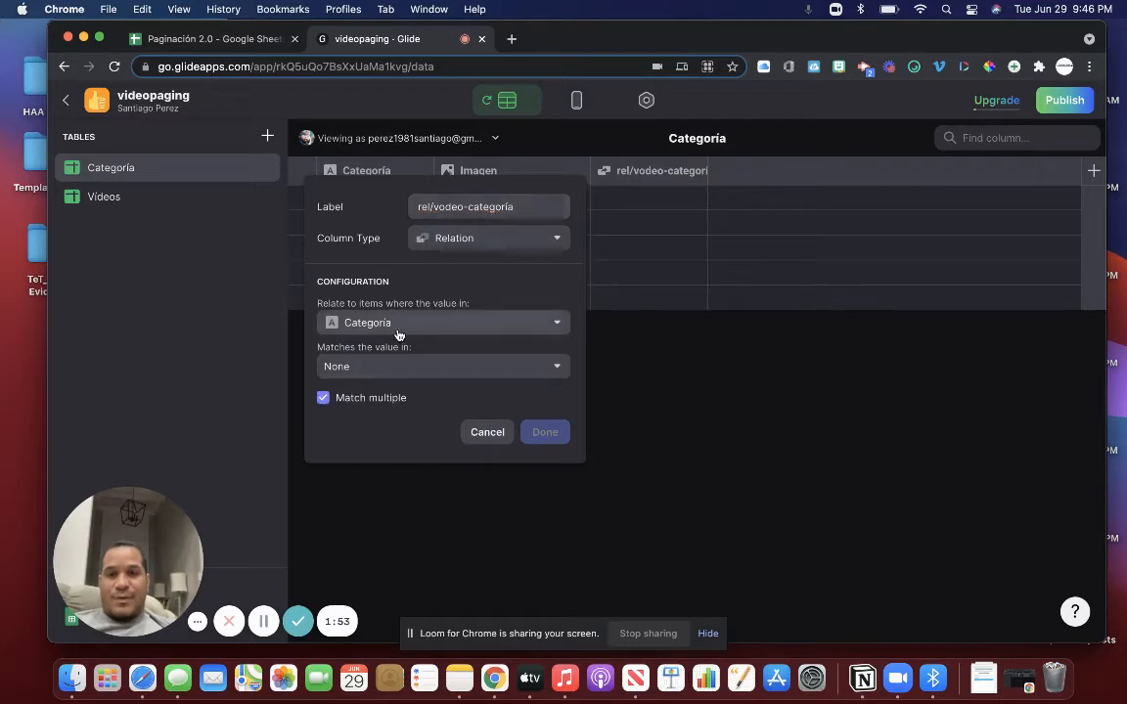
pyautogui.click(395, 366)
pyautogui.moveTo(438, 398)
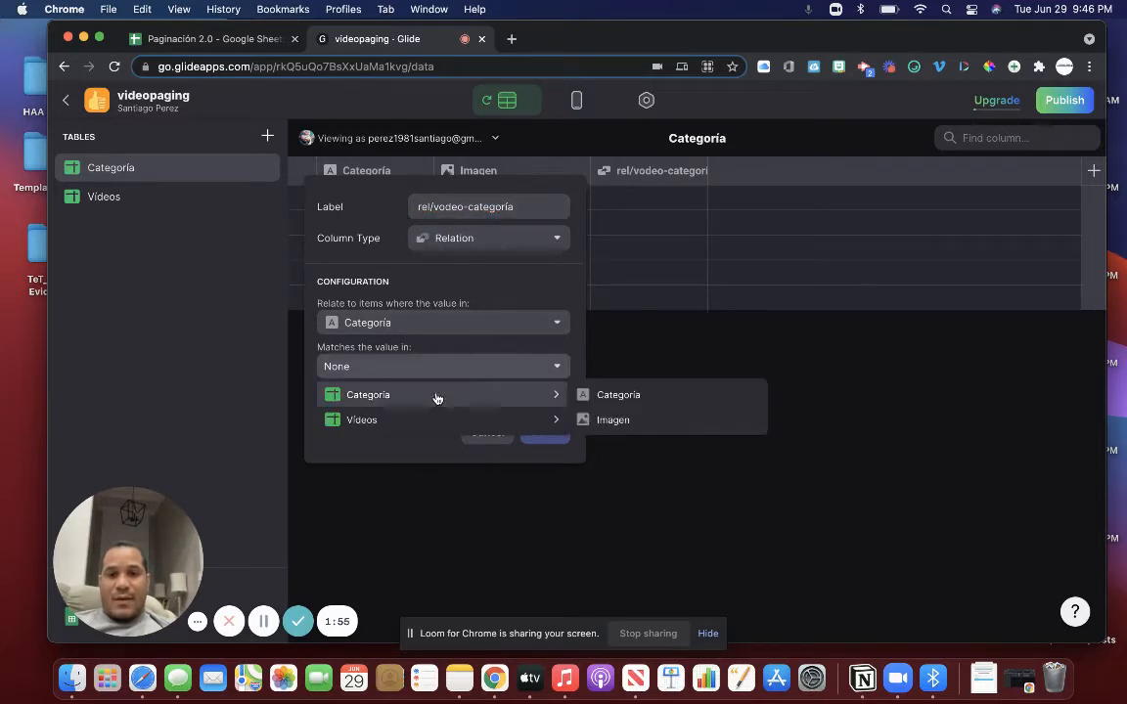
pyautogui.moveTo(453, 421)
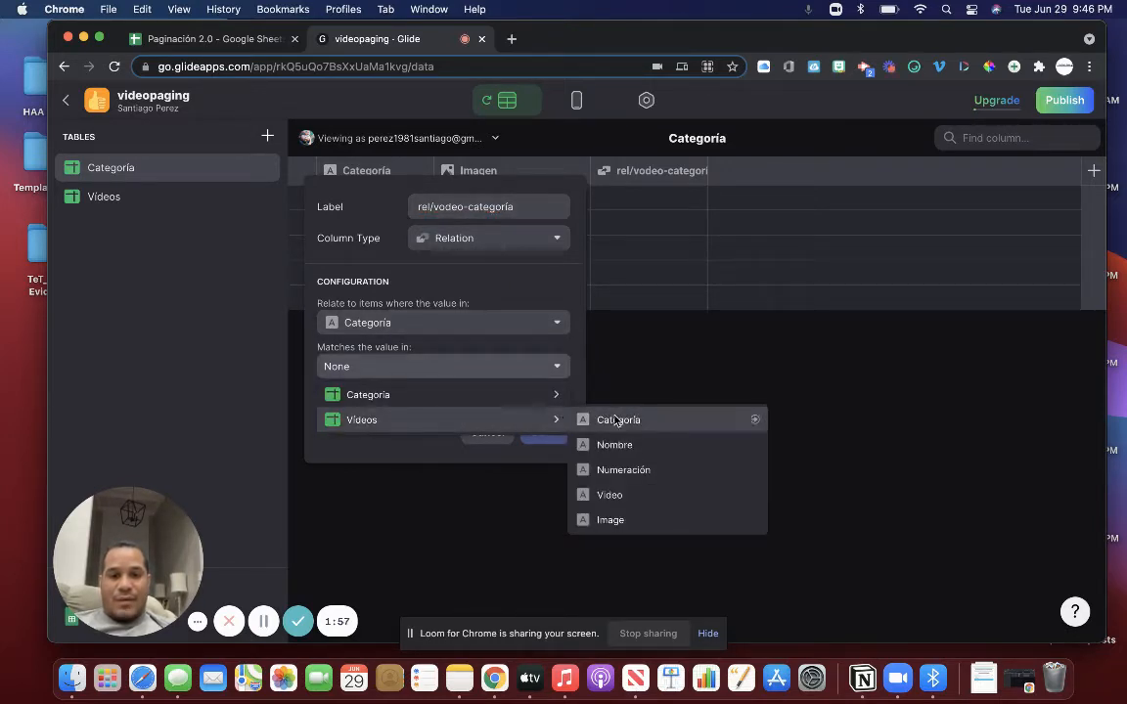
pyautogui.click(617, 420)
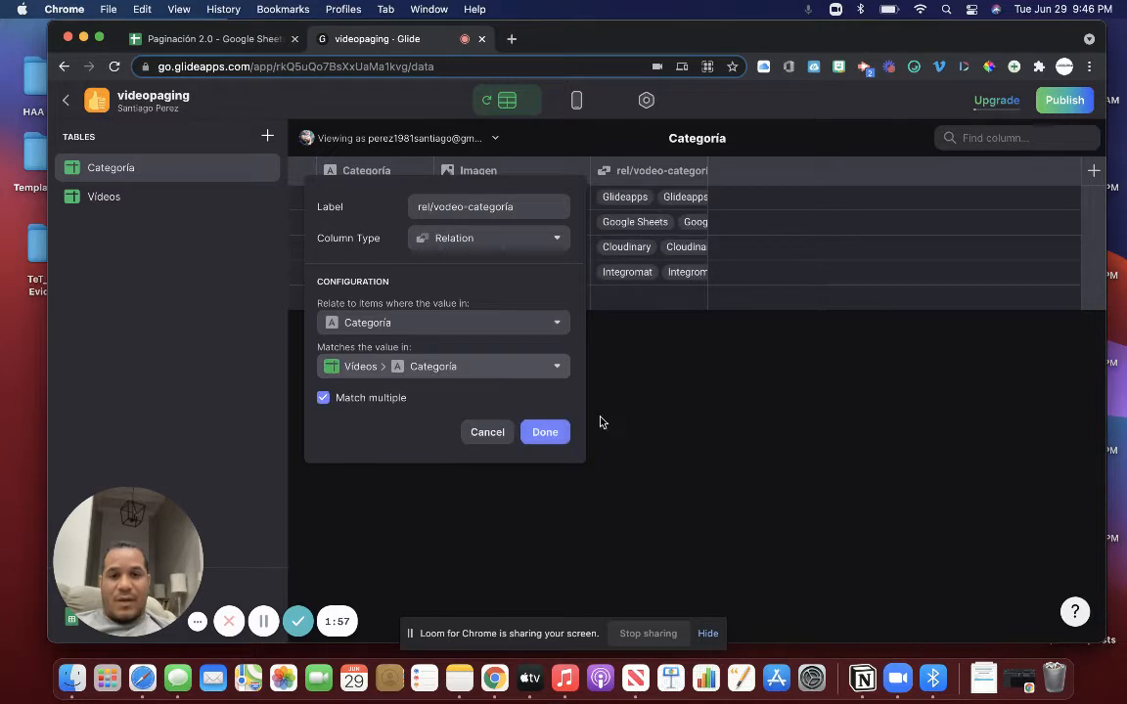
pyautogui.click(545, 433)
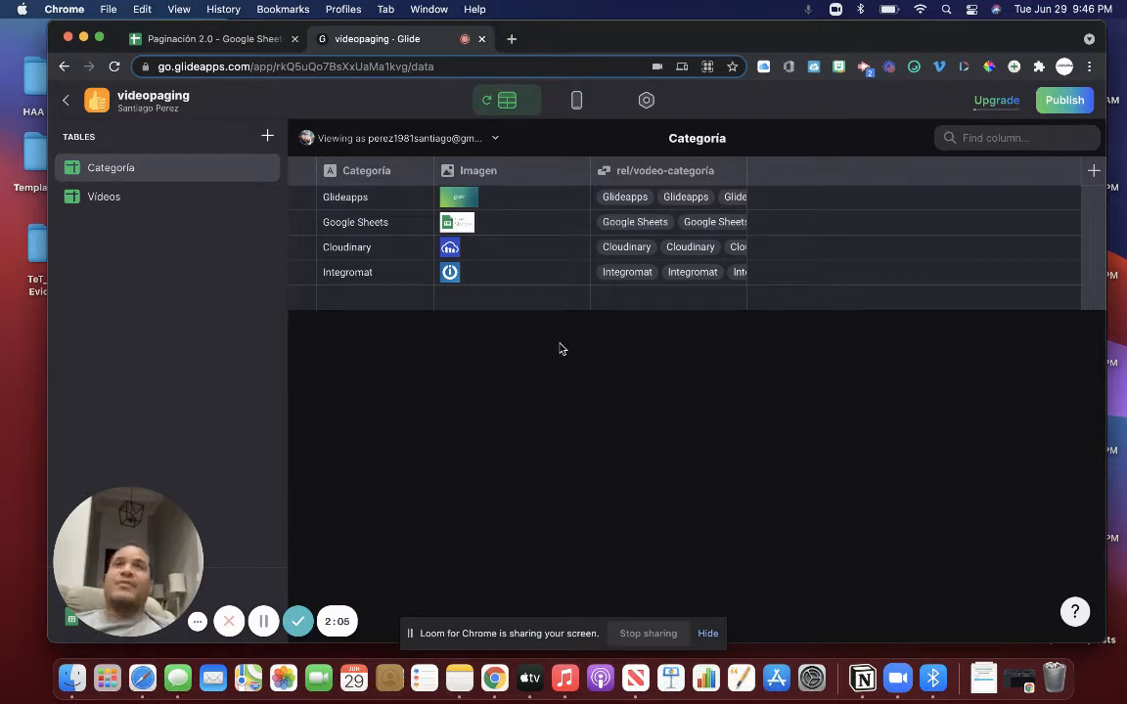
# Try to create a user-specific Text column labelled Categoría in the Categoría table, adding the Row ID column it requires.
pyautogui.click(1094, 172)
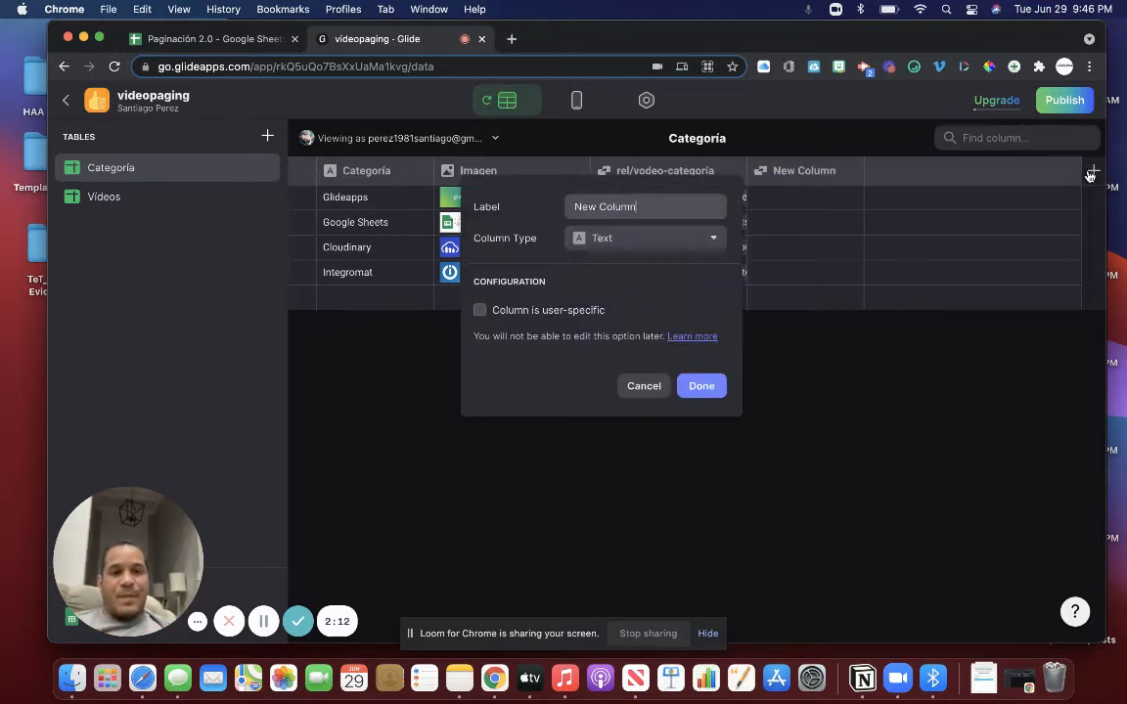
pyautogui.click(656, 247)
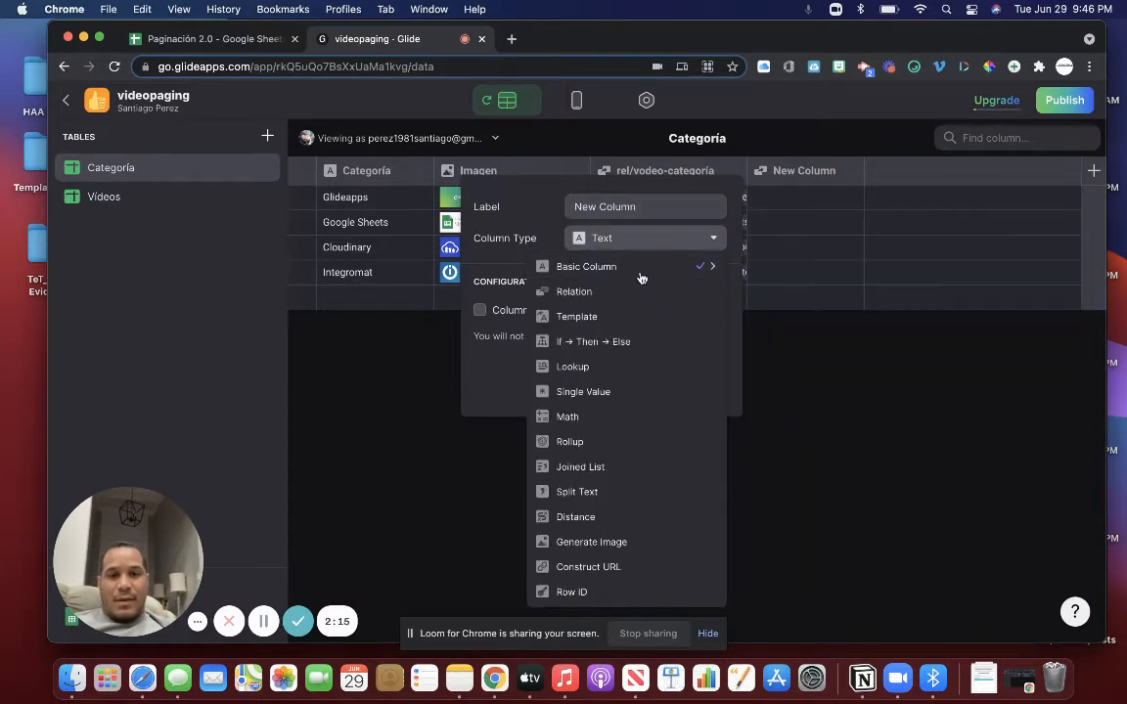
pyautogui.moveTo(646, 268)
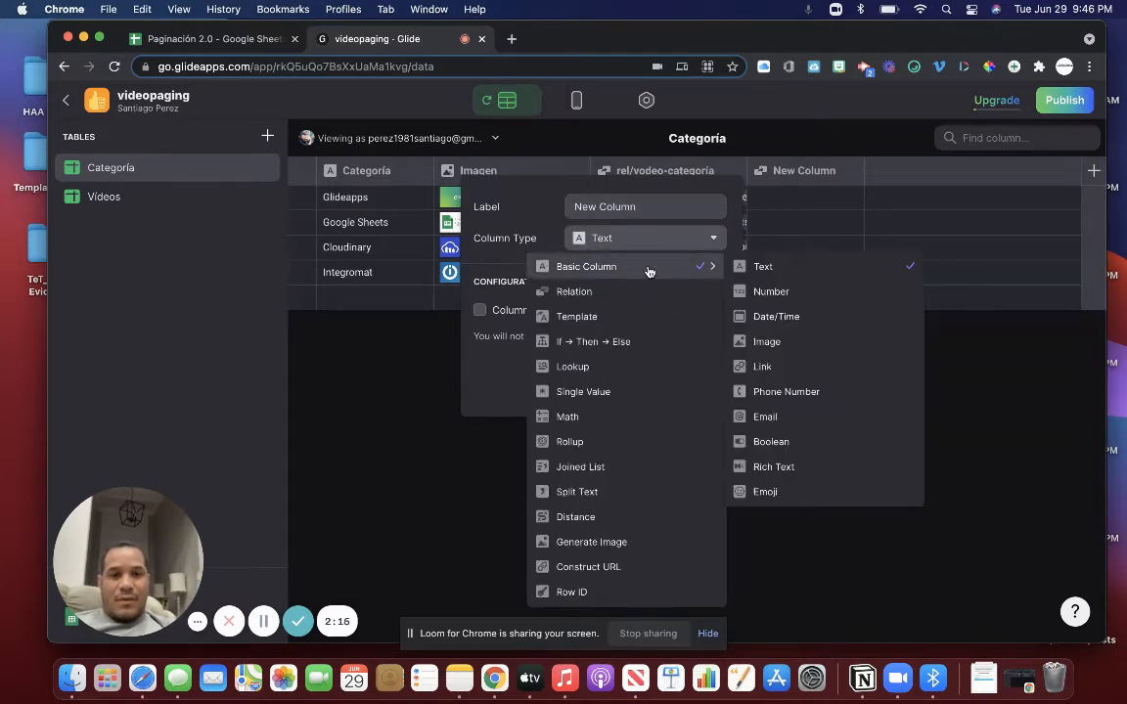
pyautogui.click(772, 269)
pyautogui.moveTo(666, 208); pyautogui.dragTo(560, 210)
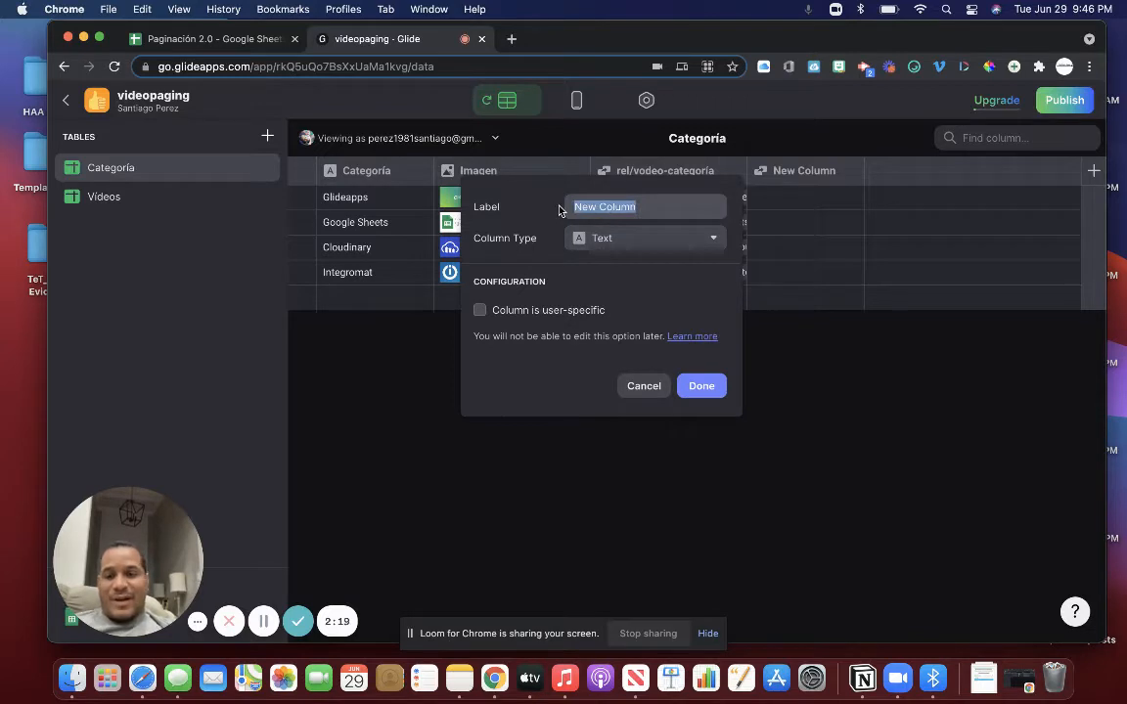
pyautogui.write('Categor')
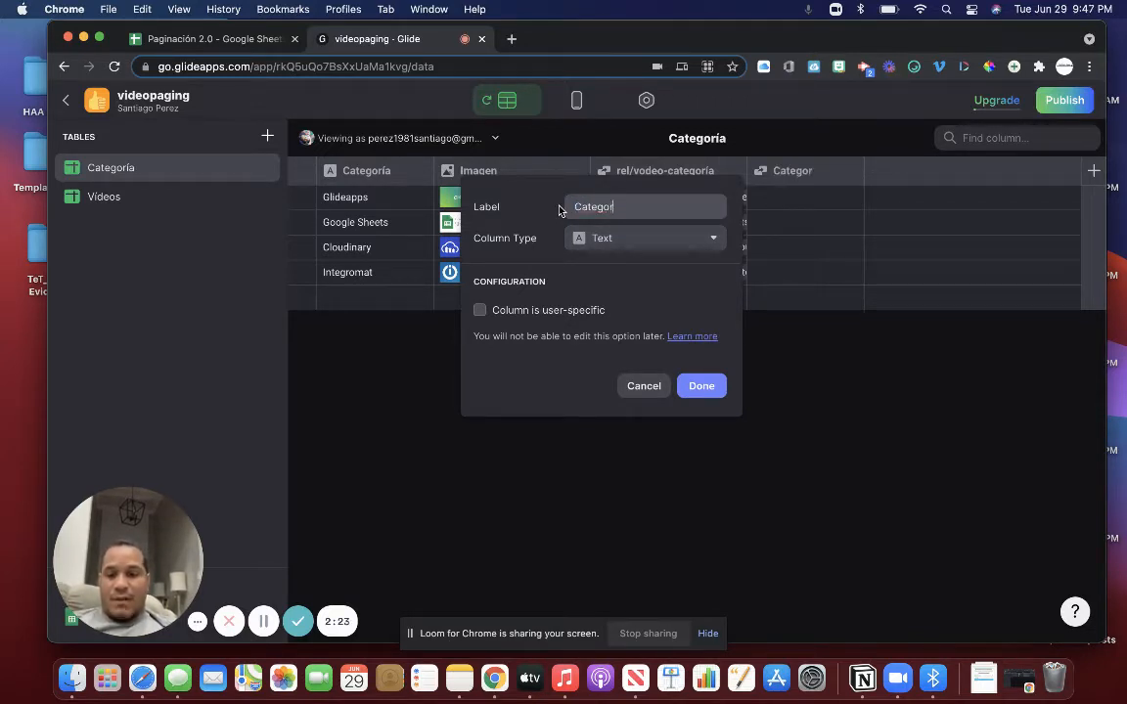
pyautogui.write('ía')
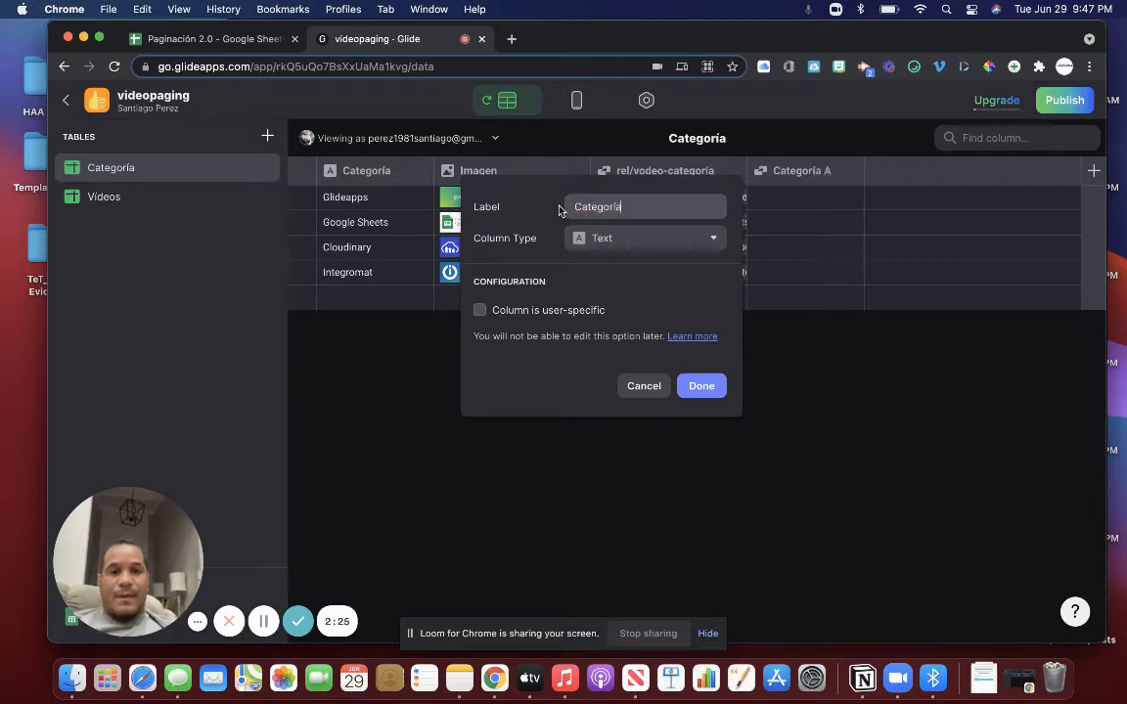
pyautogui.click(479, 310)
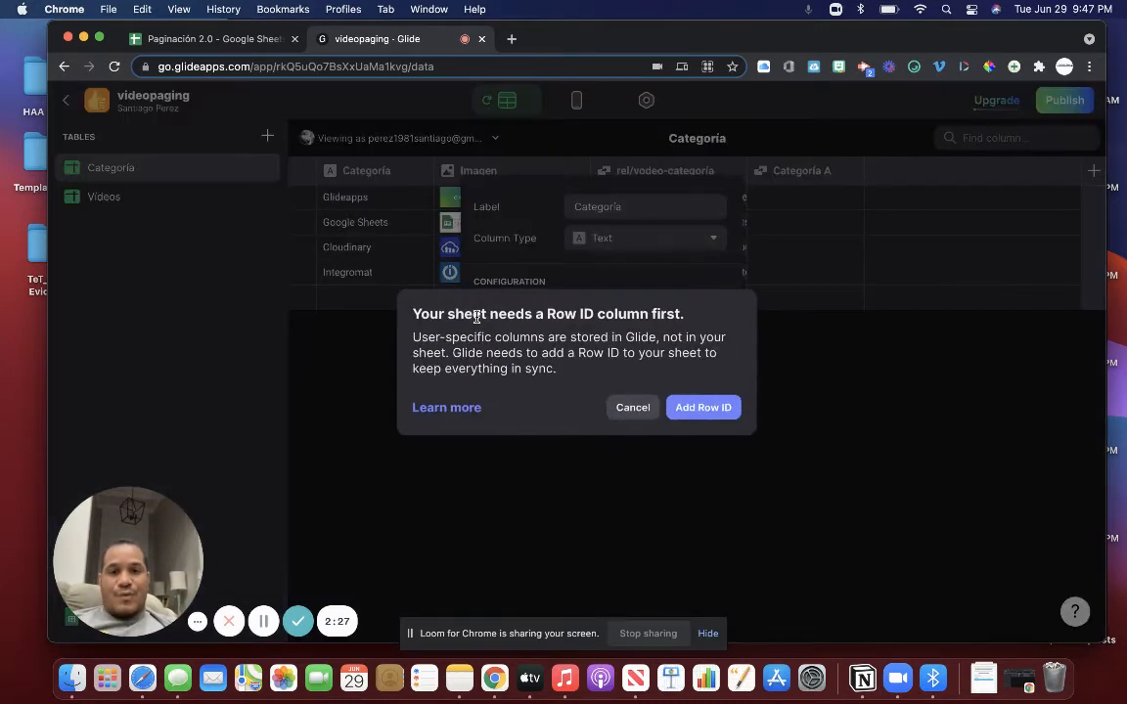
pyautogui.click(701, 407)
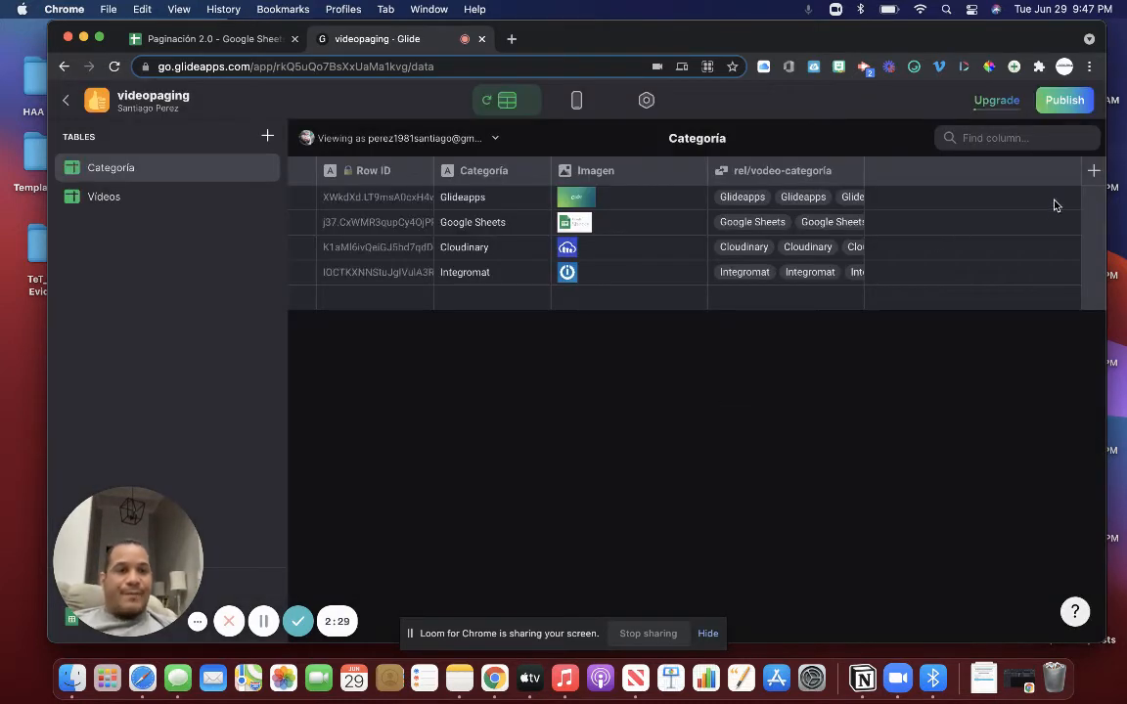
# Add a user-specific Text column labelled Categoría to the Categoría table.
pyautogui.click(1093, 172)
pyautogui.moveTo(724, 208); pyautogui.dragTo(644, 211)
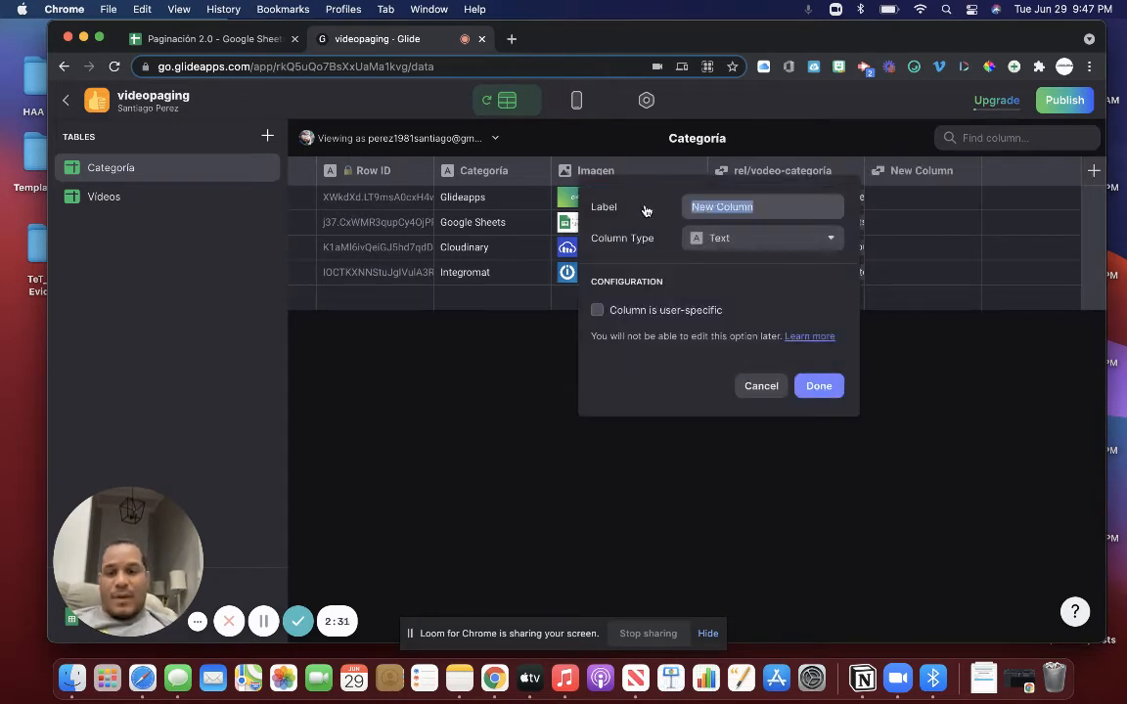
pyautogui.write('Categor')
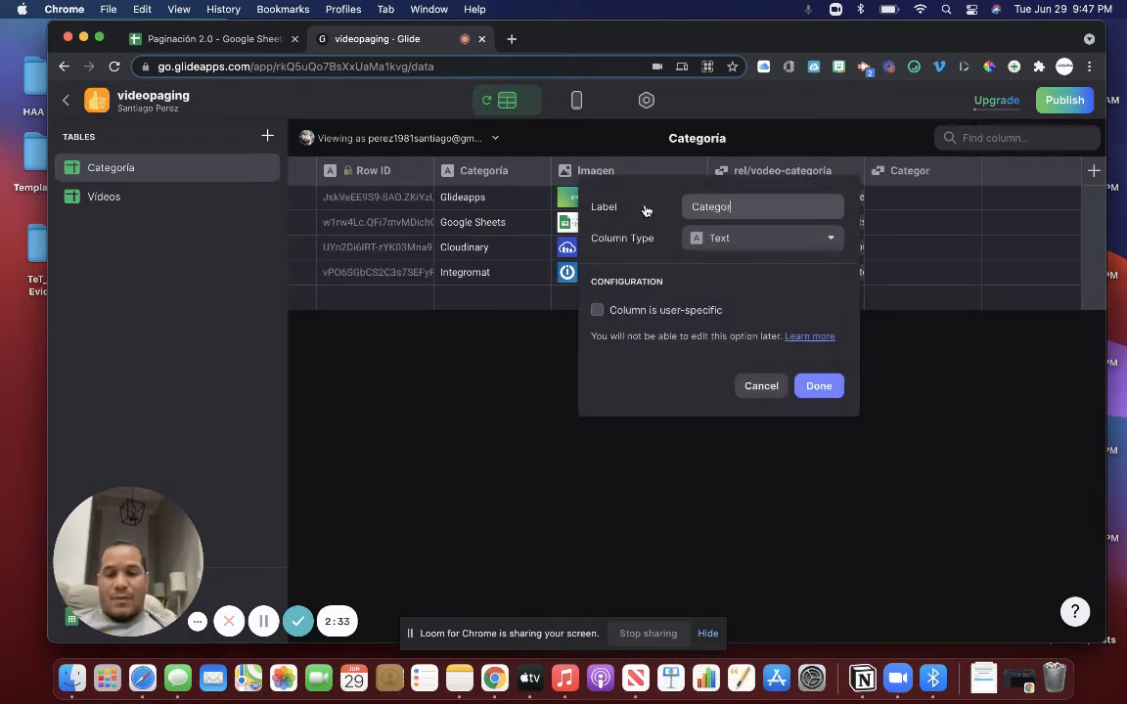
pyautogui.write('ía')
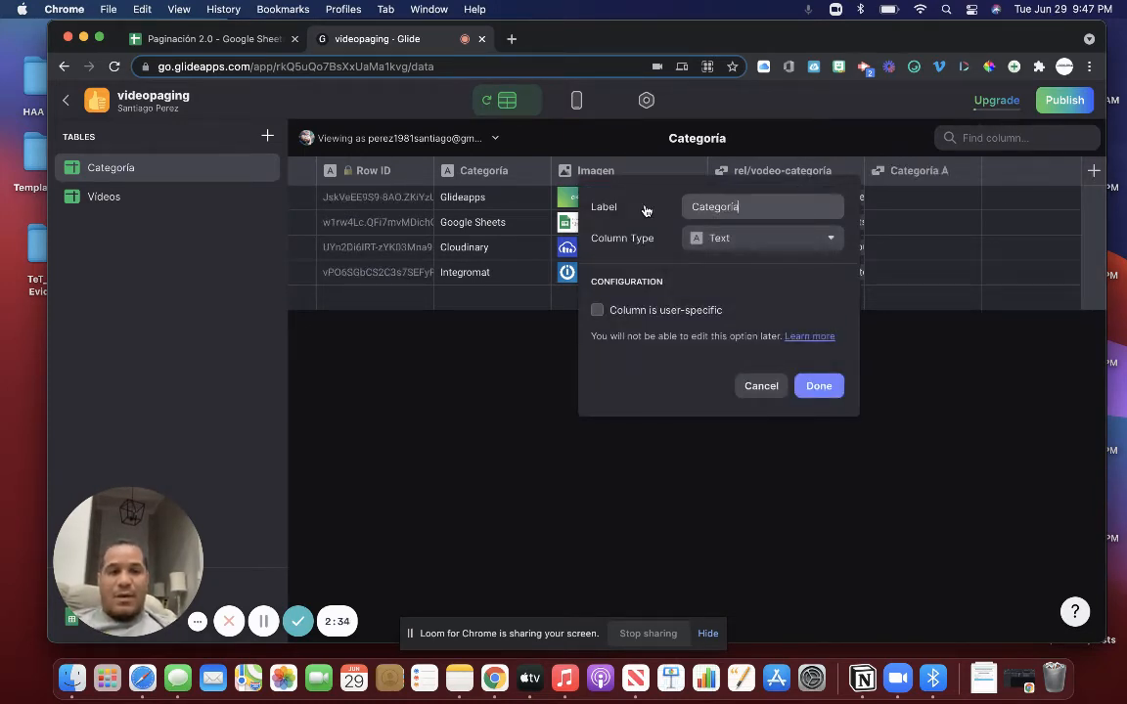
pyautogui.click(734, 237)
pyautogui.moveTo(727, 267)
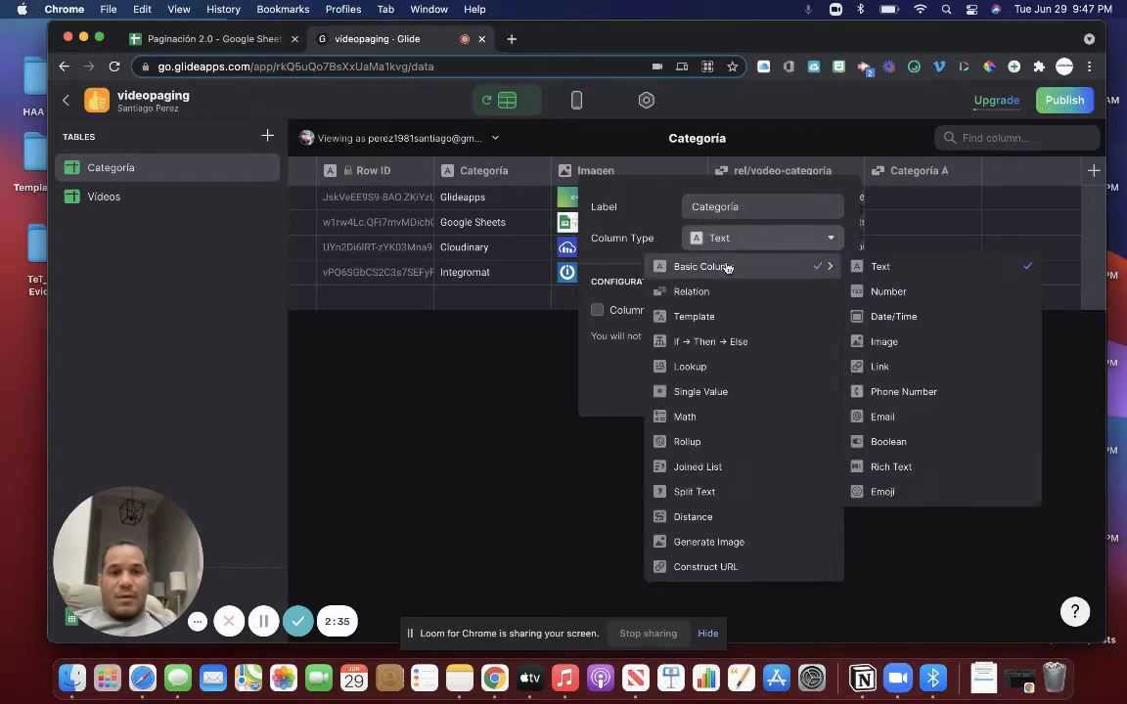
pyautogui.click(884, 267)
pyautogui.click(597, 309)
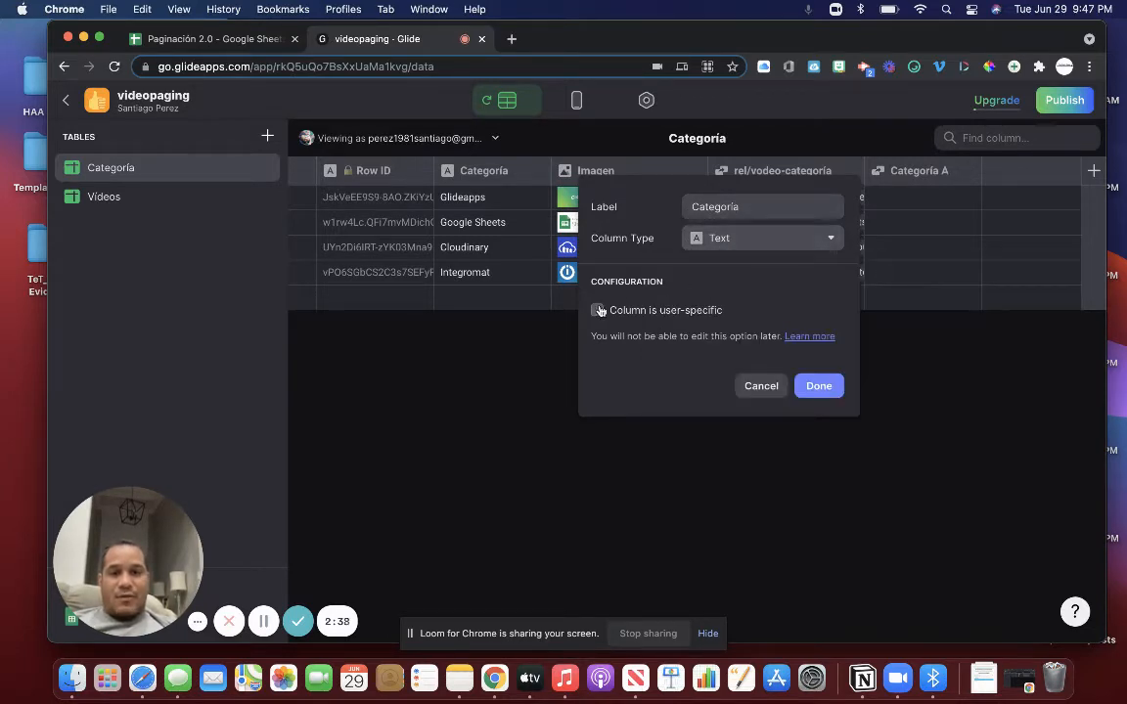
pyautogui.click(817, 387)
# Add another new column to the Categoría table and label it Número.
pyautogui.click(1094, 170)
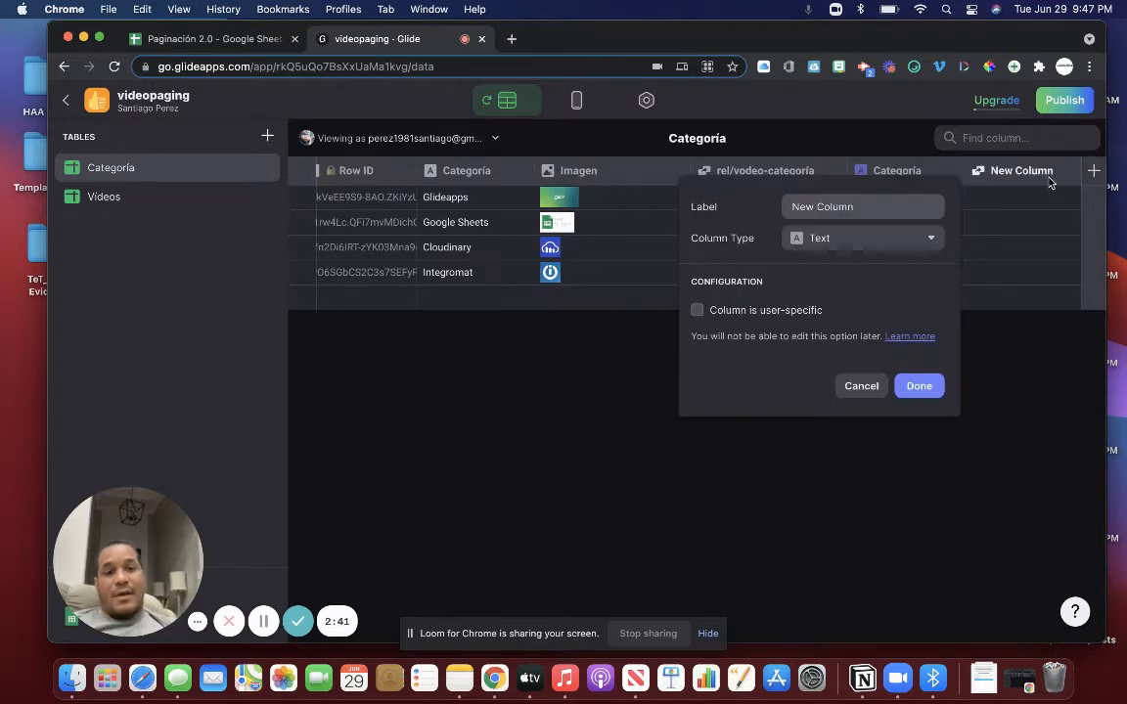
pyautogui.moveTo(865, 217); pyautogui.dragTo(742, 211)
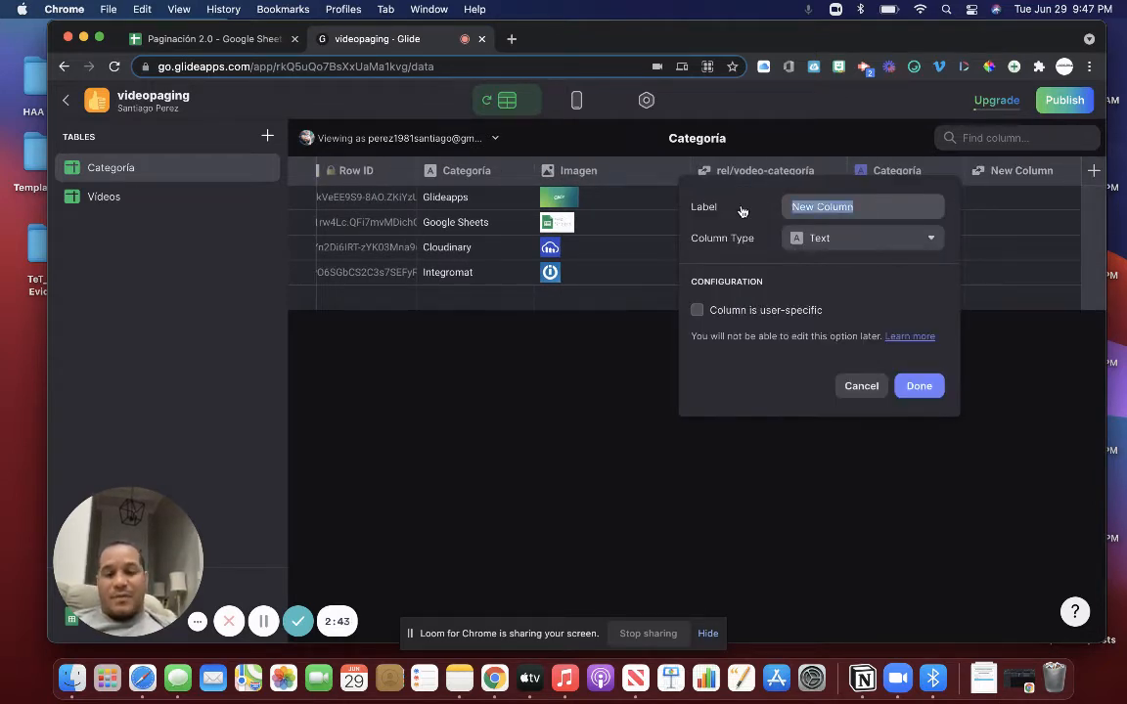
pyautogui.write('Numero')
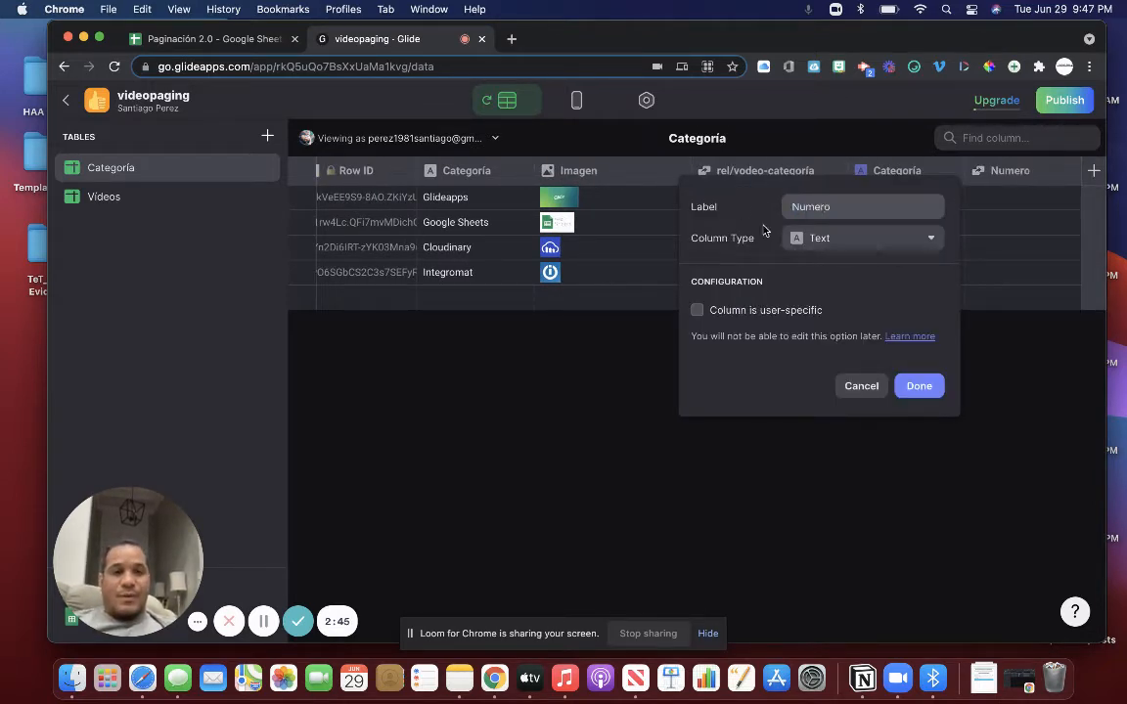
pyautogui.click(806, 208)
pyautogui.press('BackSpace')
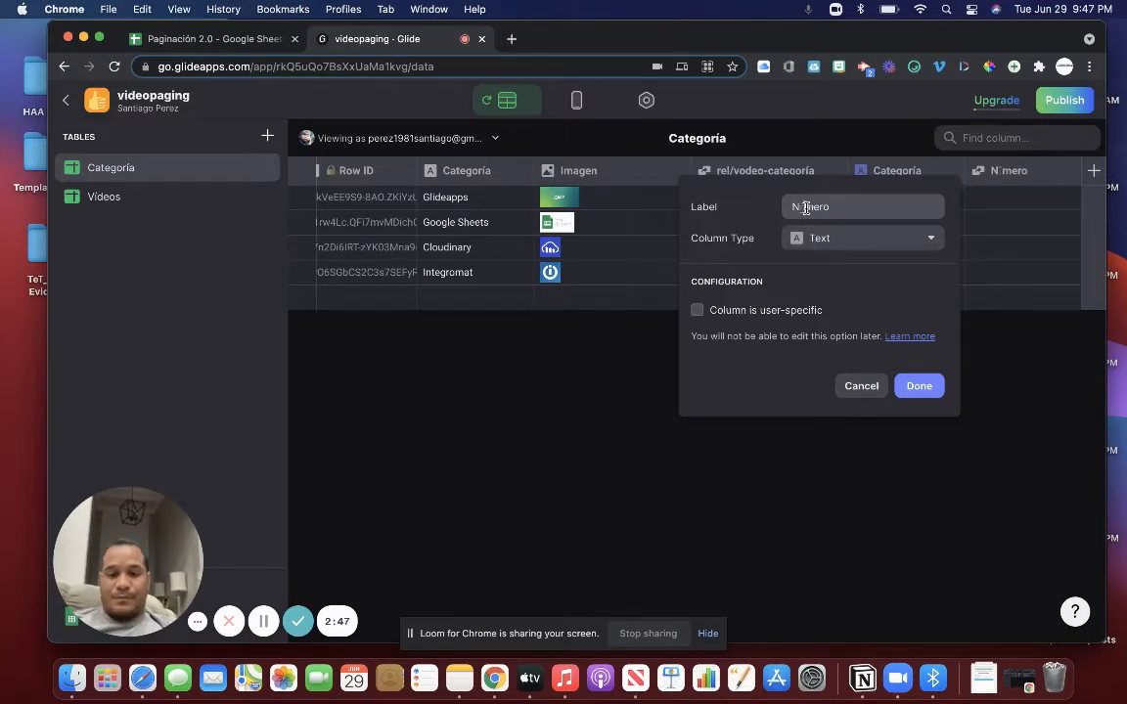
pyautogui.write('ú')
# Make the Número column a user-specific Number column with a precision of 1.
pyautogui.click(832, 245)
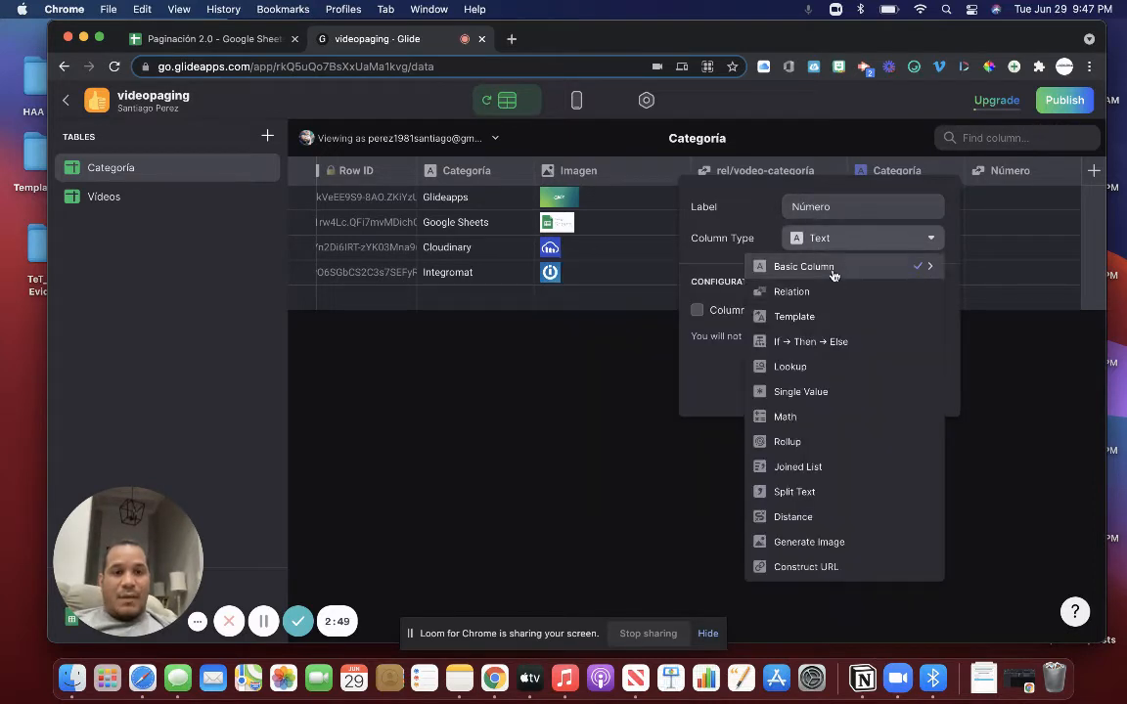
pyautogui.moveTo(768, 267)
pyautogui.click(688, 293)
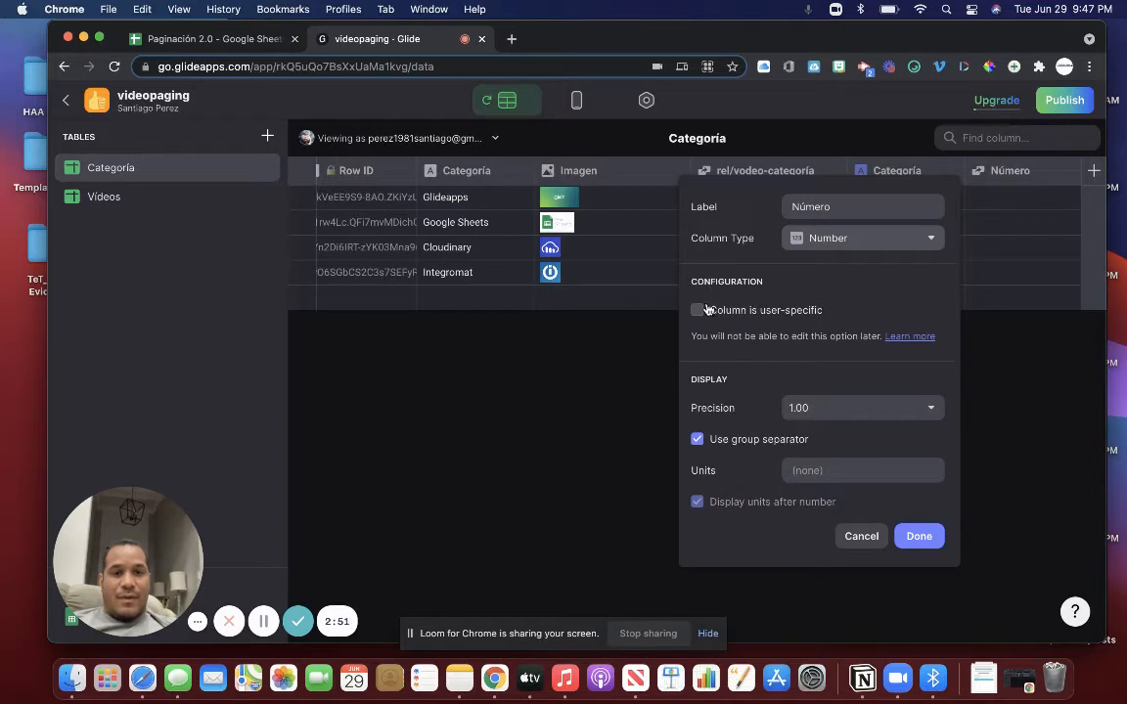
pyautogui.click(697, 309)
pyautogui.click(805, 424)
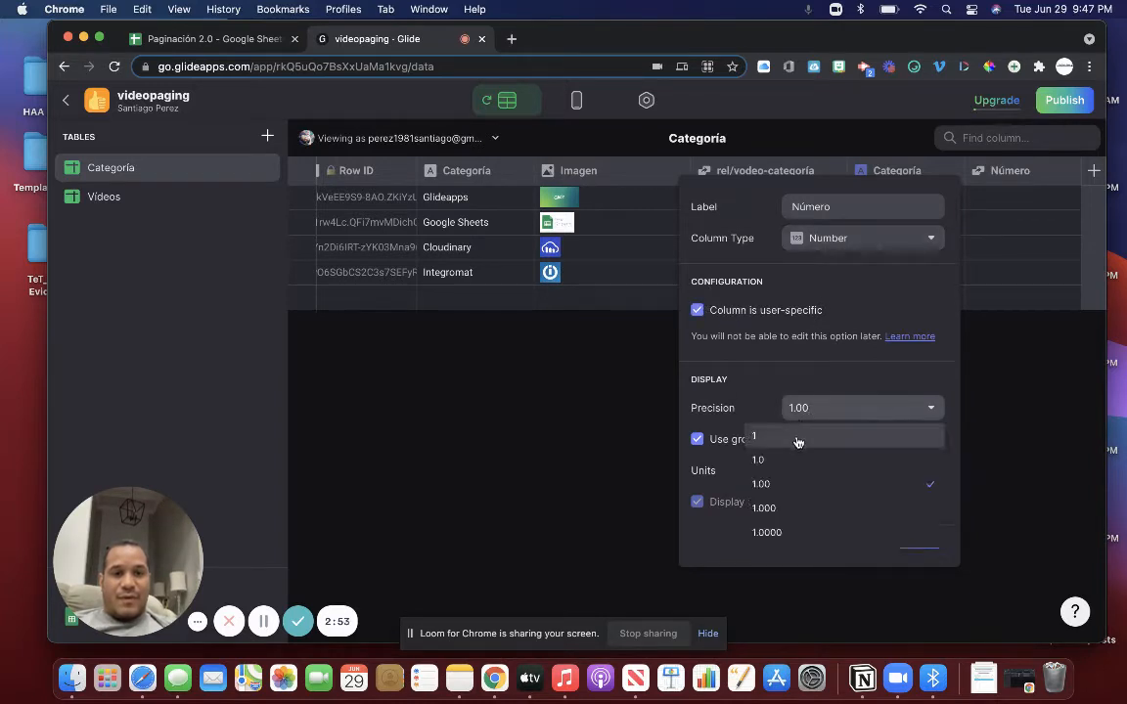
pyautogui.click(796, 436)
pyautogui.click(920, 535)
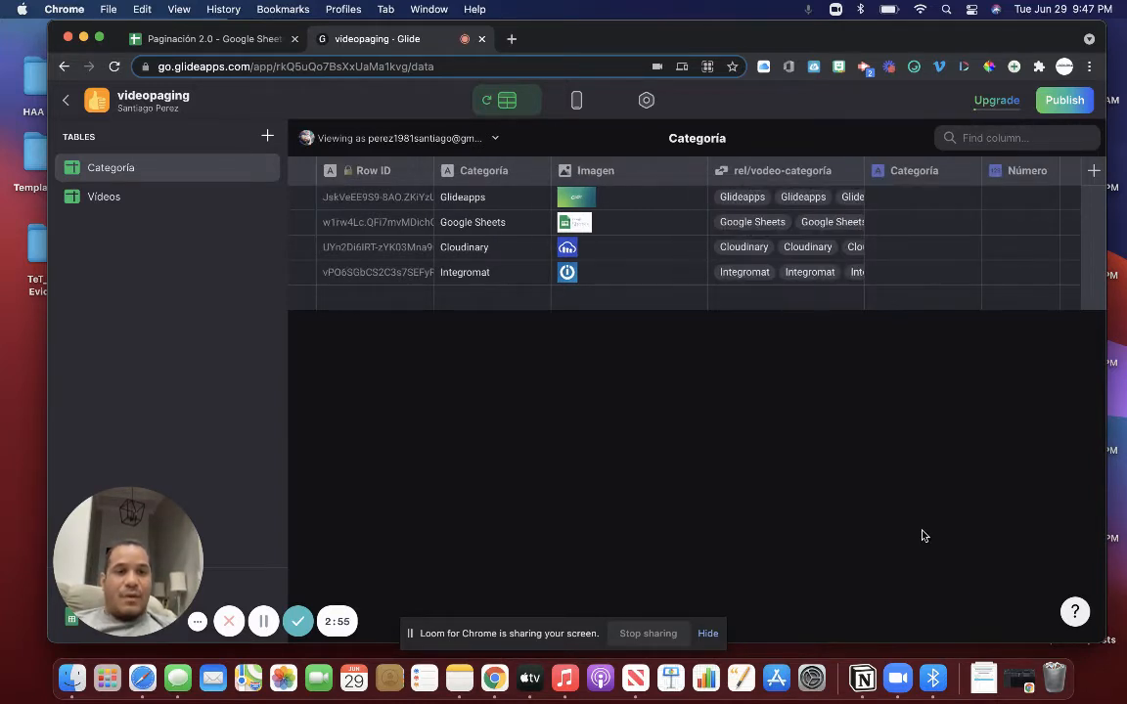
# Add a new column to the Categoría table and label it tp/categoría-número.
pyautogui.click(1094, 172)
pyautogui.moveTo(889, 205); pyautogui.dragTo(780, 211)
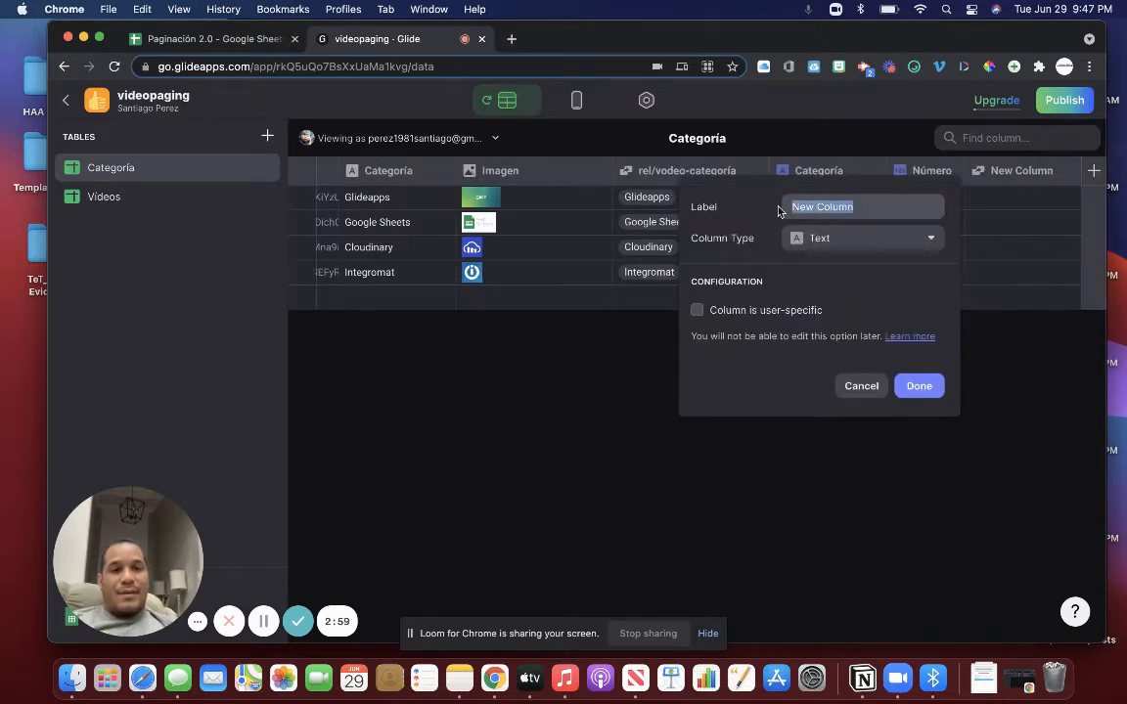
pyautogui.write('tp/')
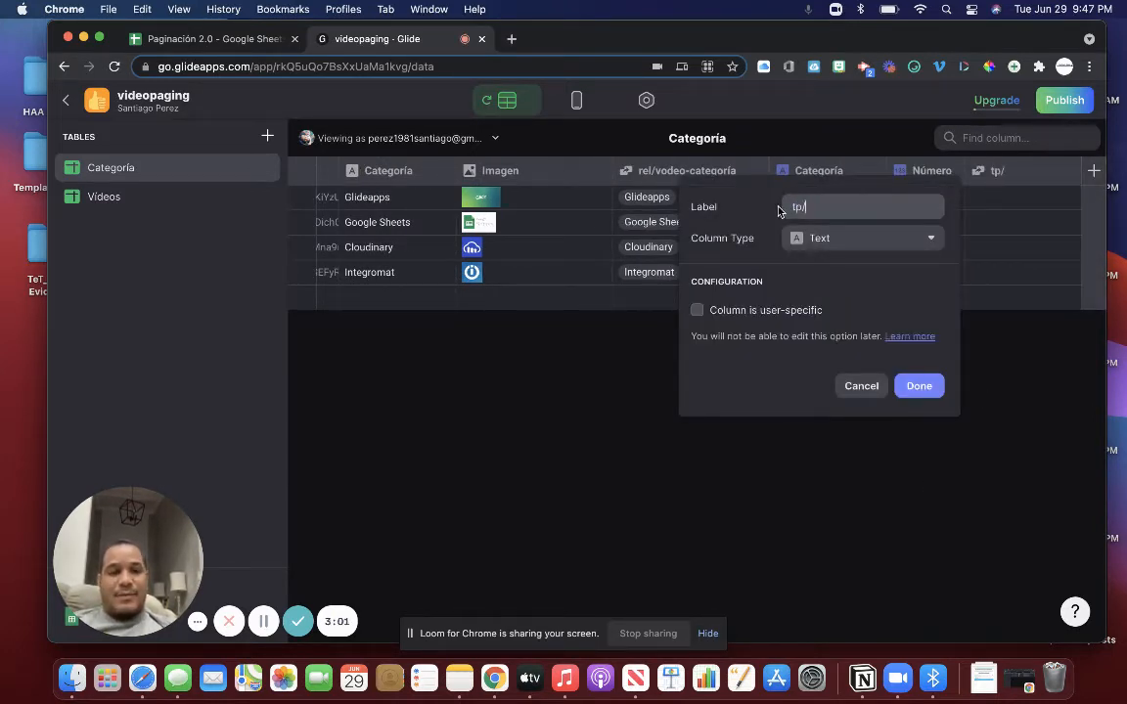
pyautogui.write('vc')
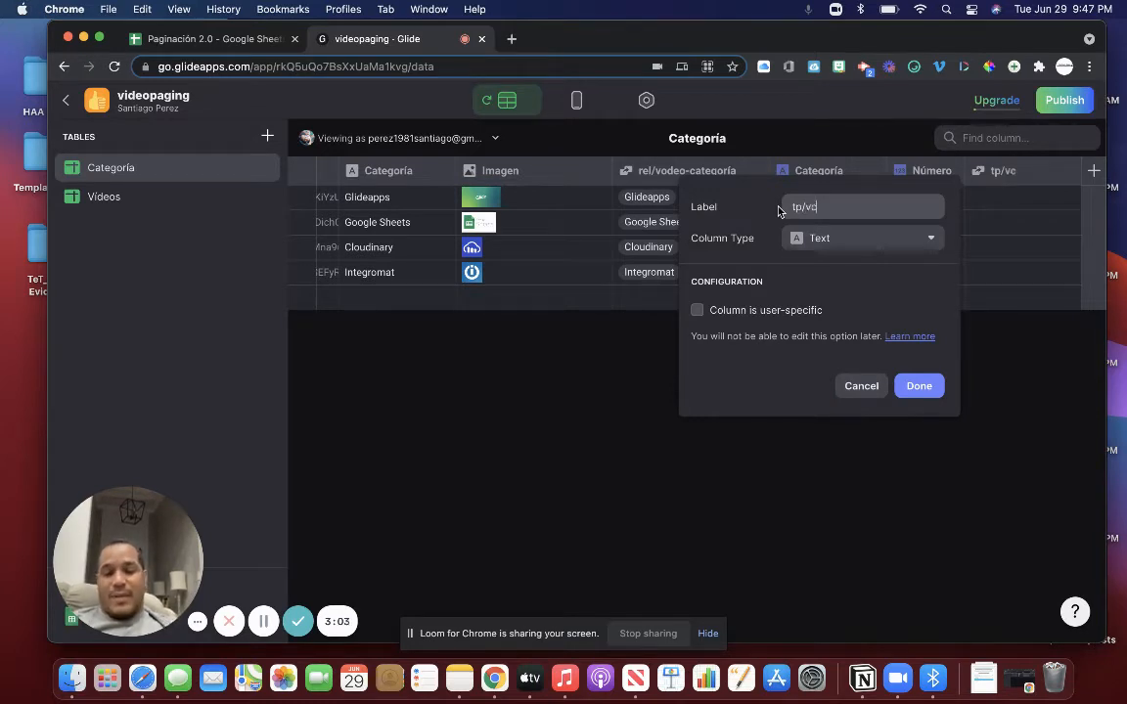
pyautogui.press('BackSpace')
pyautogui.press('BackSpace')
pyautogui.write('categoría-')
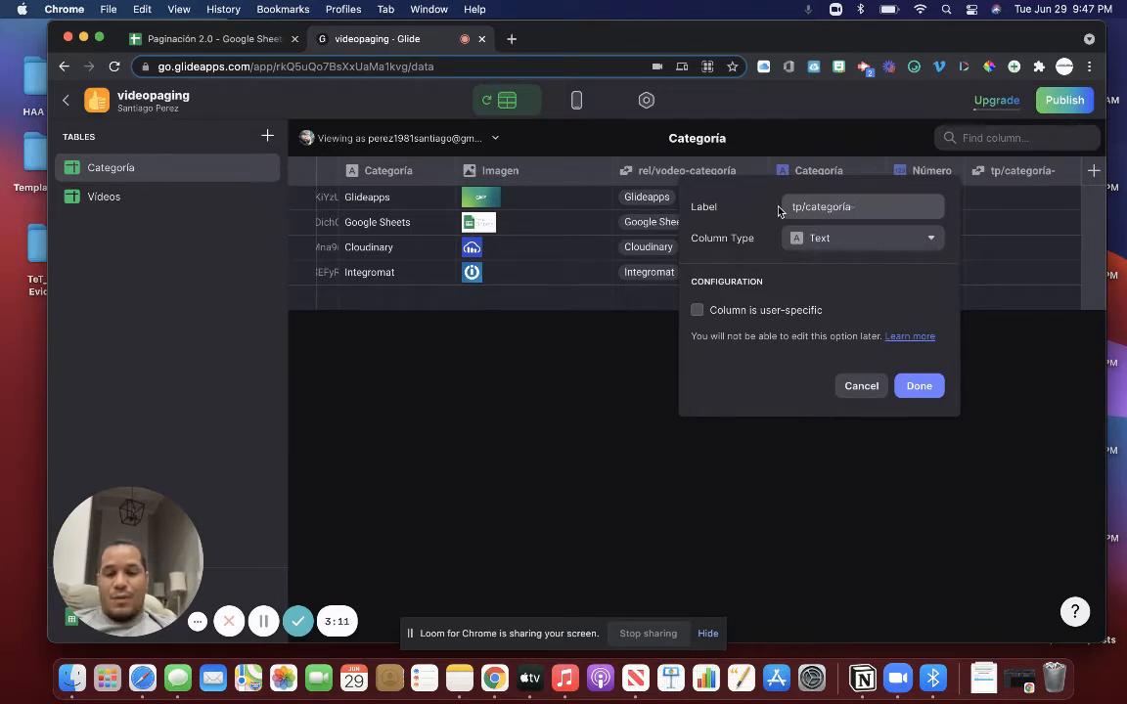
pyautogui.write('número')
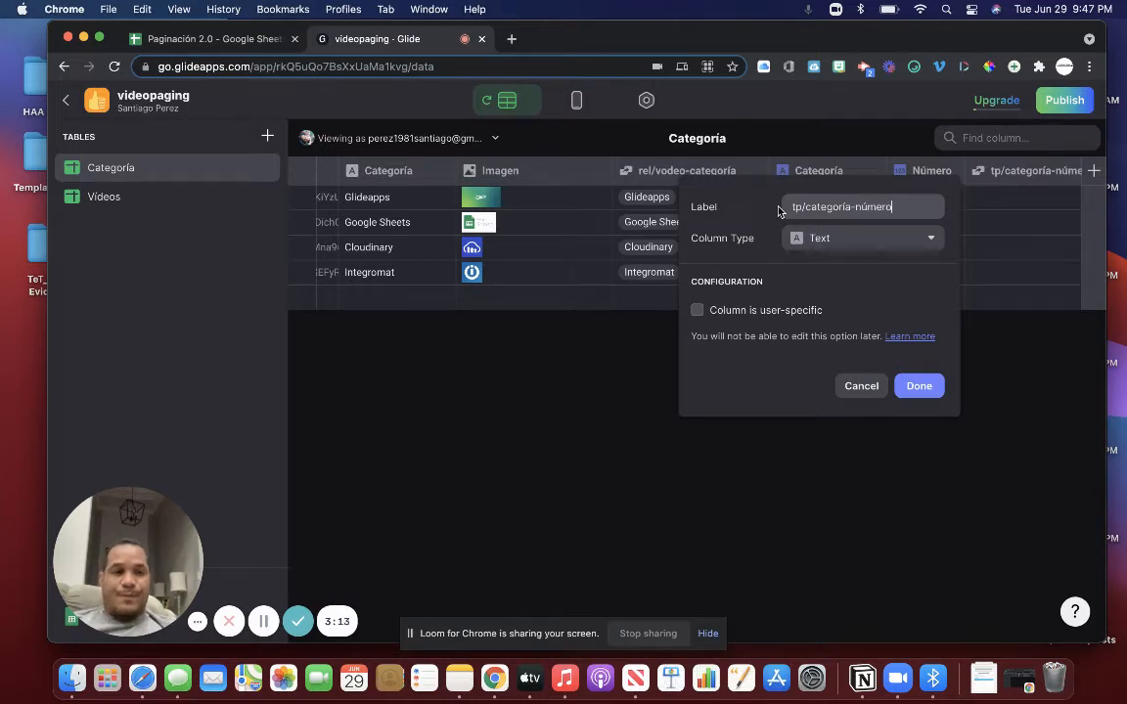
# Make the tp/categoría-número column a Template column with the template text categoría-número.
pyautogui.click(841, 238)
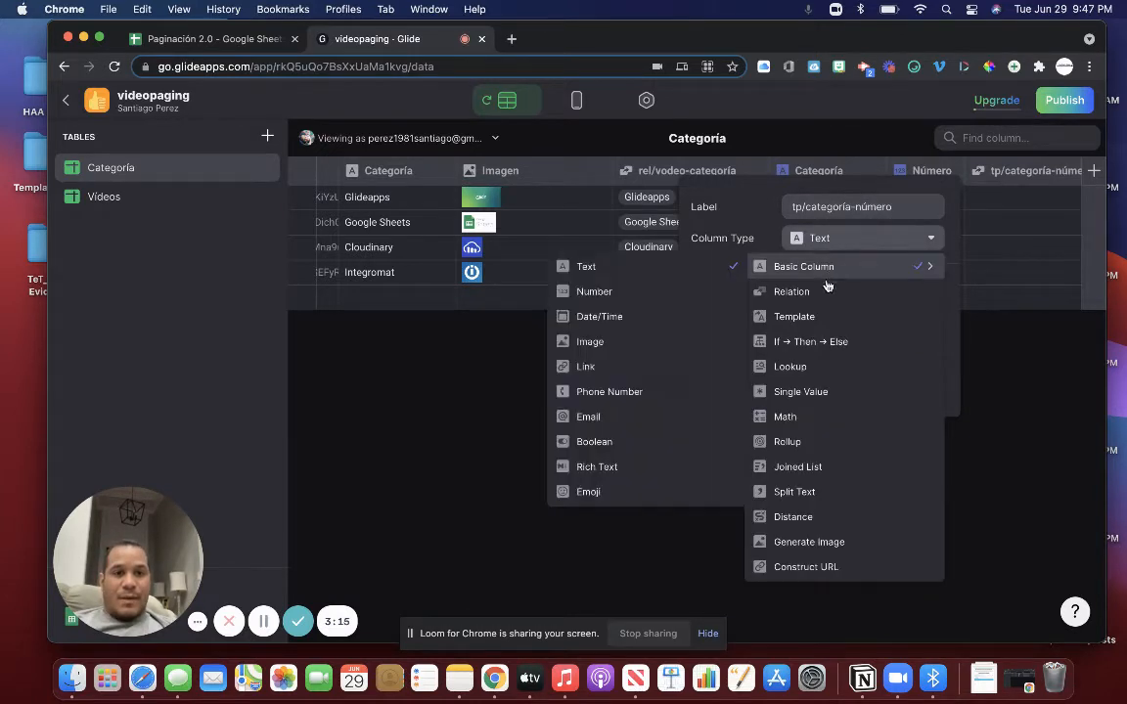
pyautogui.click(821, 318)
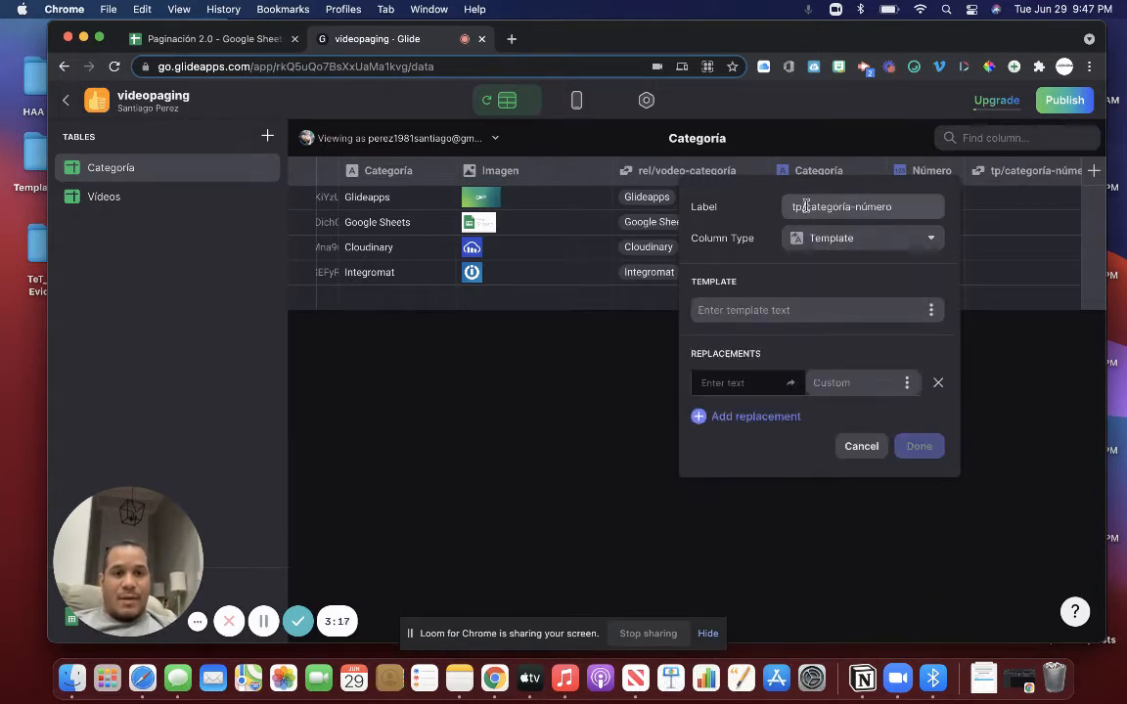
pyautogui.moveTo(805, 206); pyautogui.dragTo(889, 206)
pyautogui.press('cmd+c')
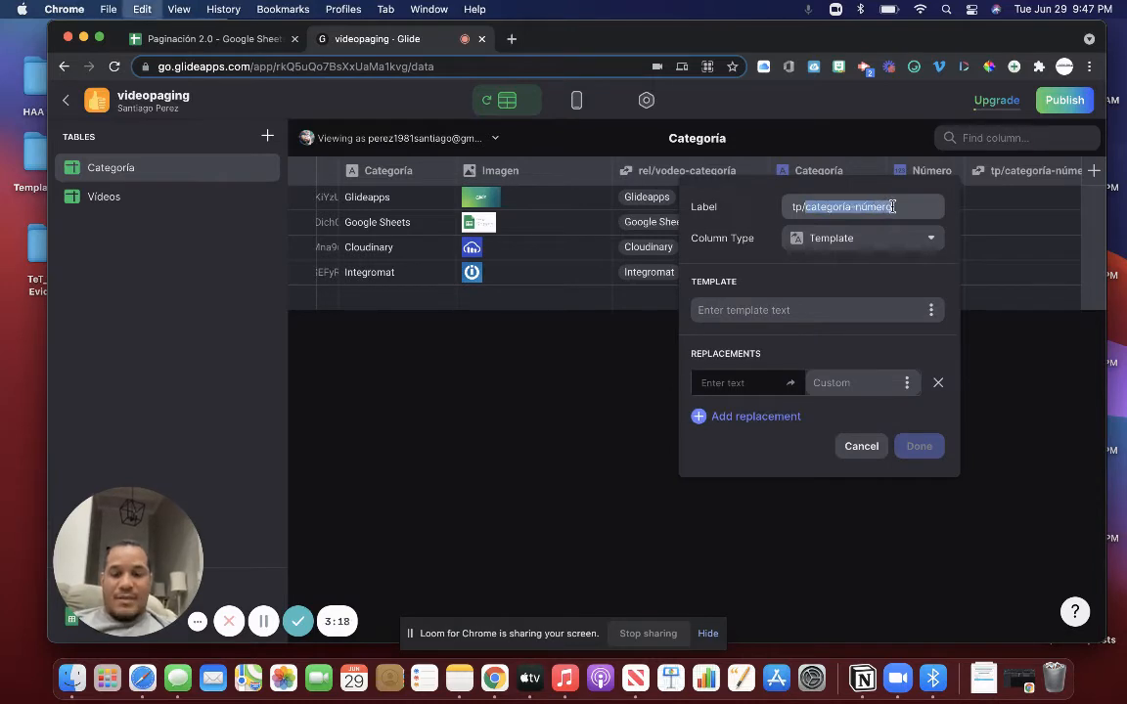
pyautogui.click(791, 310)
pyautogui.press('cmd+v')
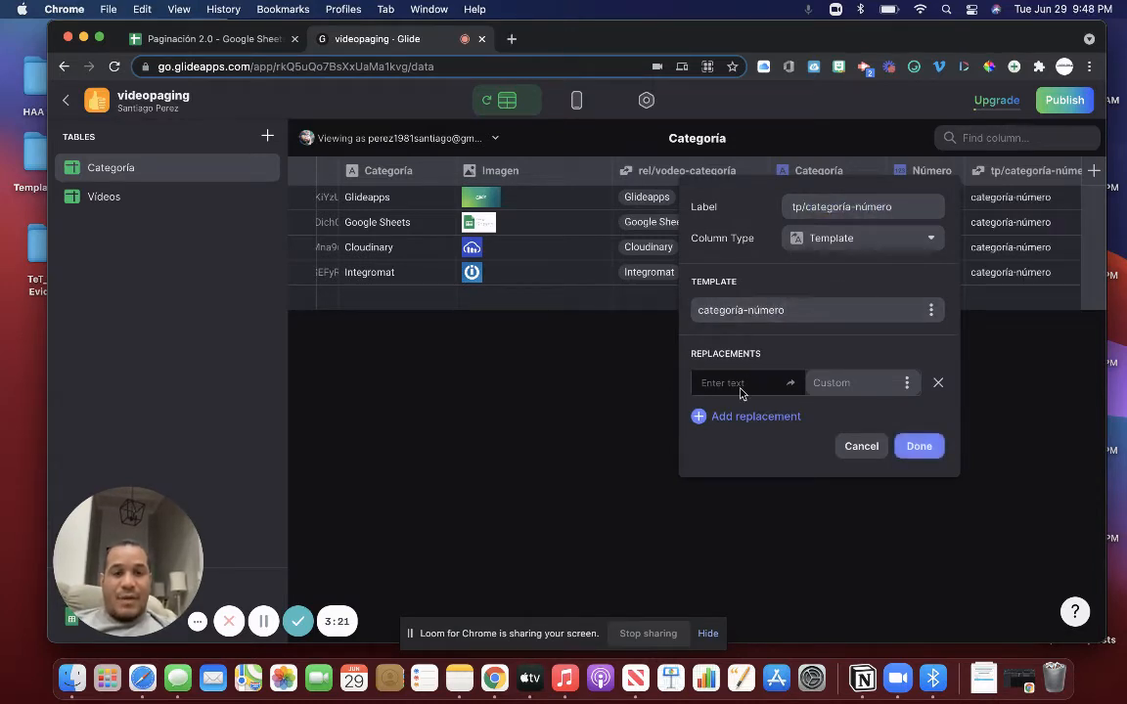
# Replace the text categoría in the template with the user-specific Categoría column.
pyautogui.press('cmd+v')
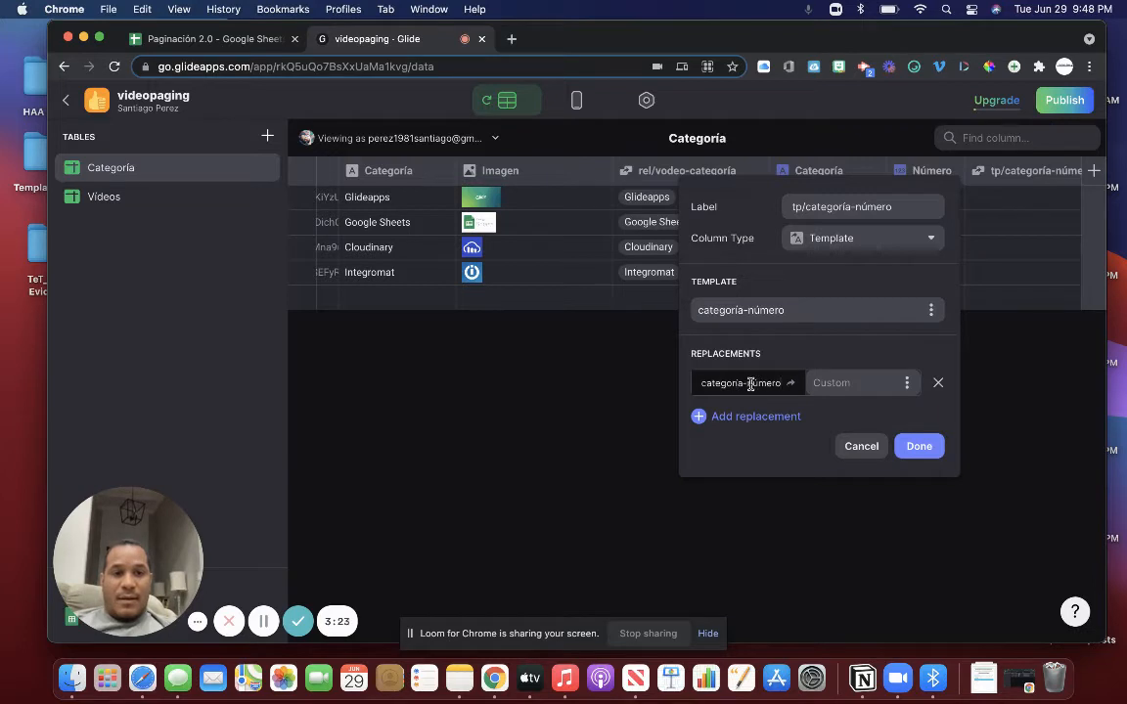
pyautogui.moveTo(741, 384); pyautogui.dragTo(782, 385)
pyautogui.press('BackSpace')
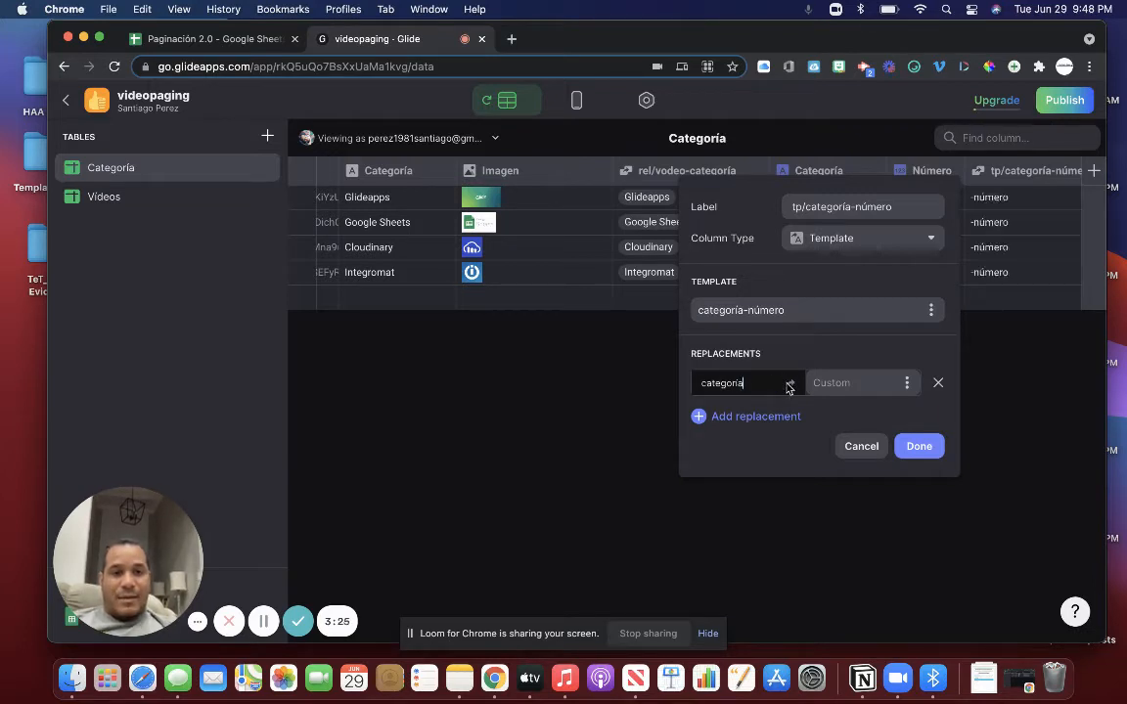
pyautogui.click(827, 382)
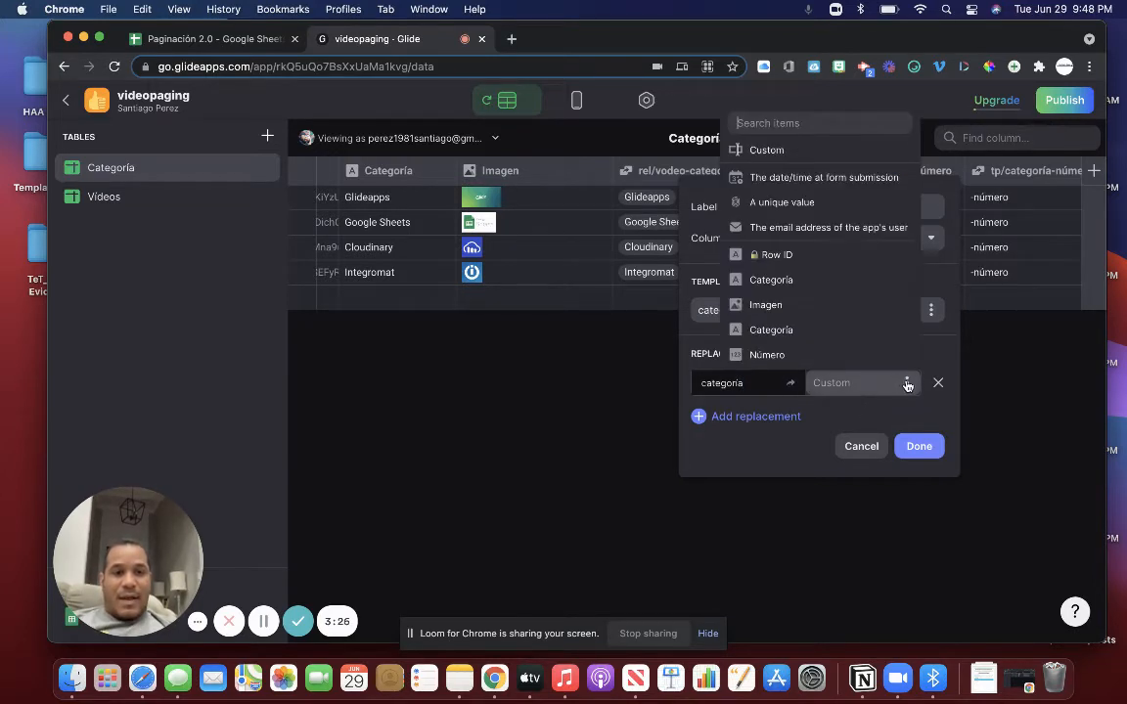
pyautogui.click(852, 331)
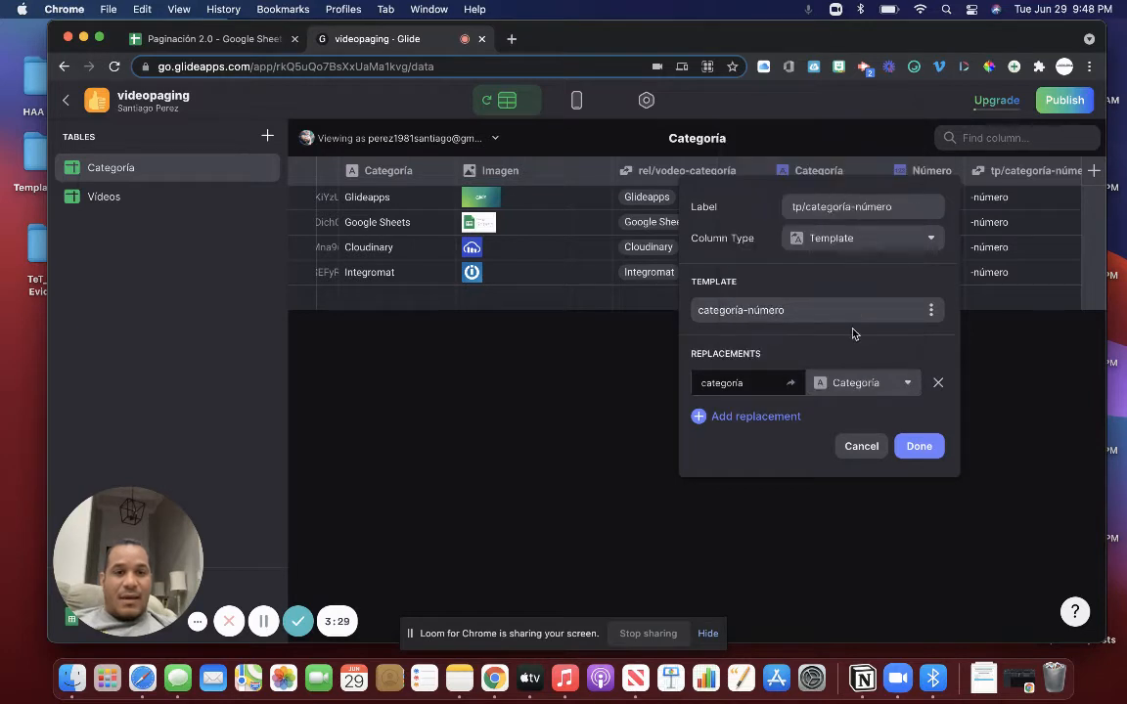
pyautogui.click(908, 385)
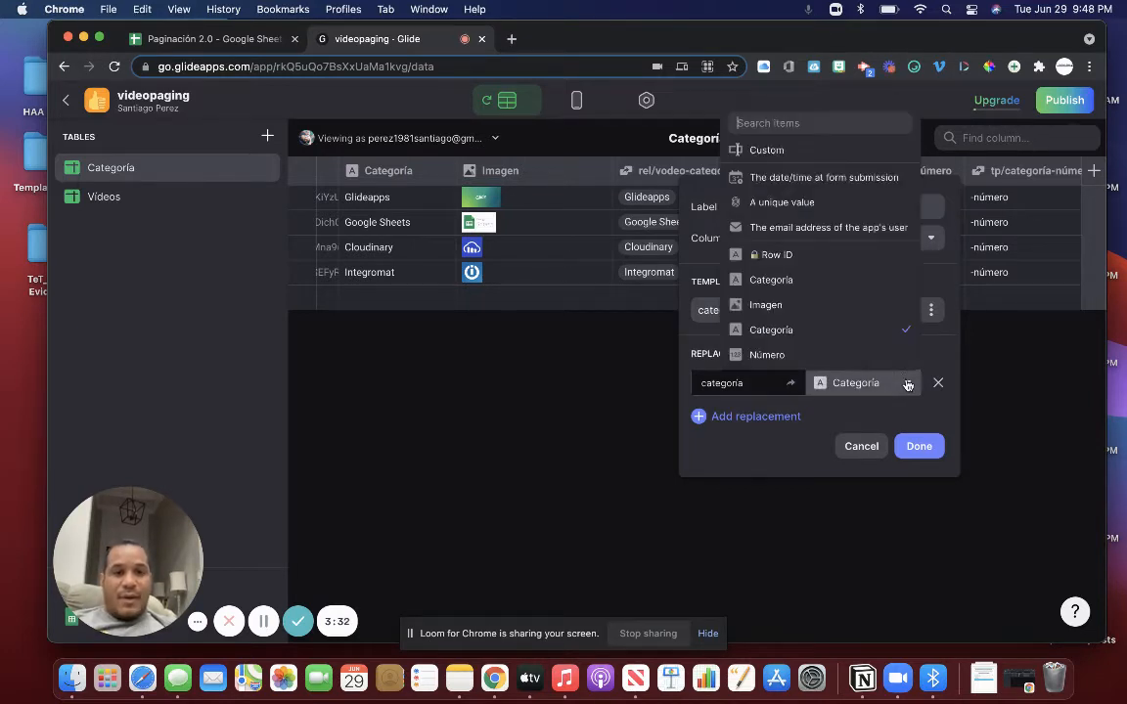
pyautogui.click(864, 340)
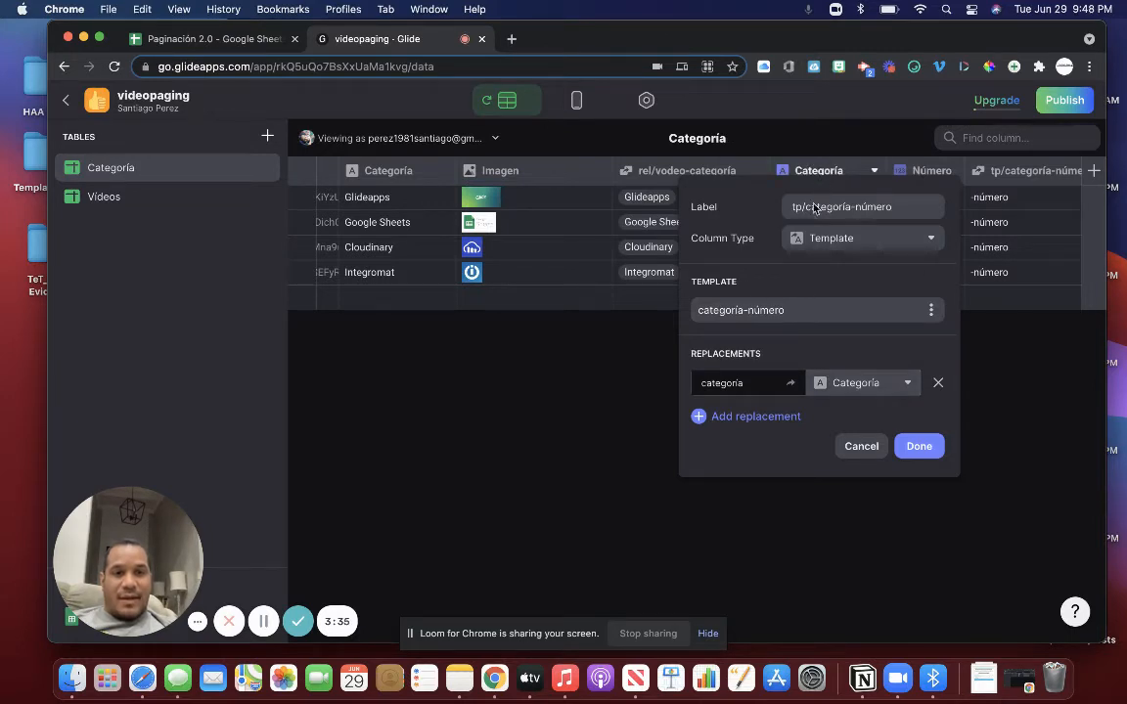
# Add a second replacement mapping the text número to the Número column, and save the template column.
pyautogui.click(777, 418)
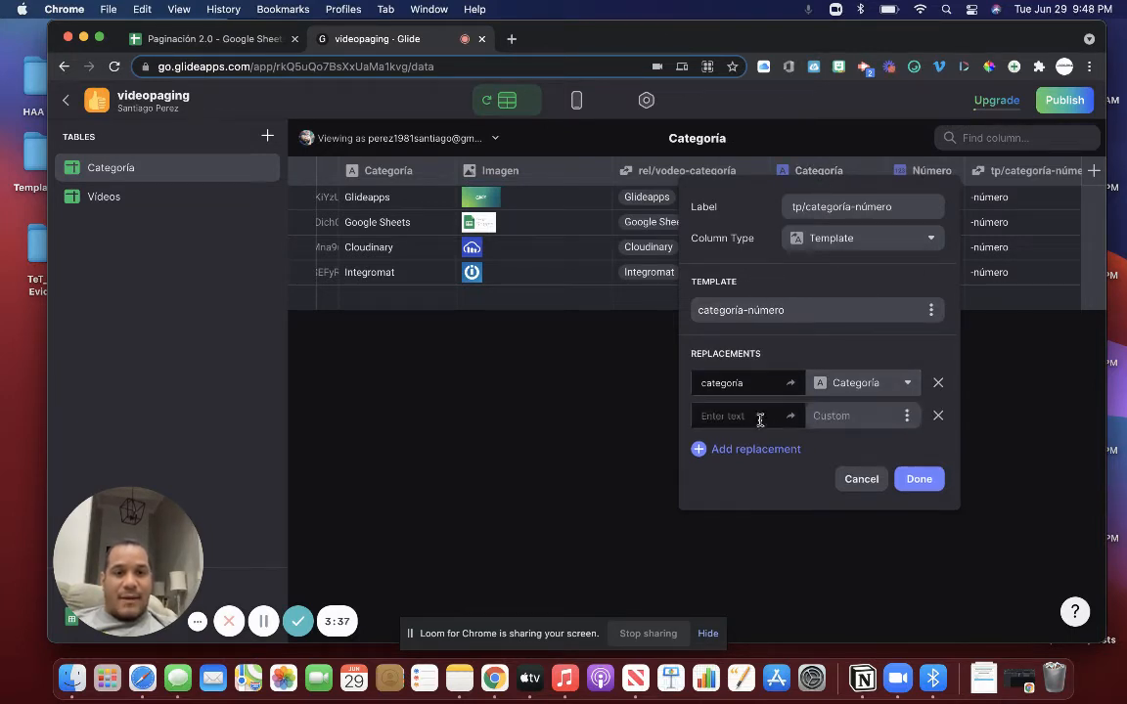
pyautogui.press('cmd+v')
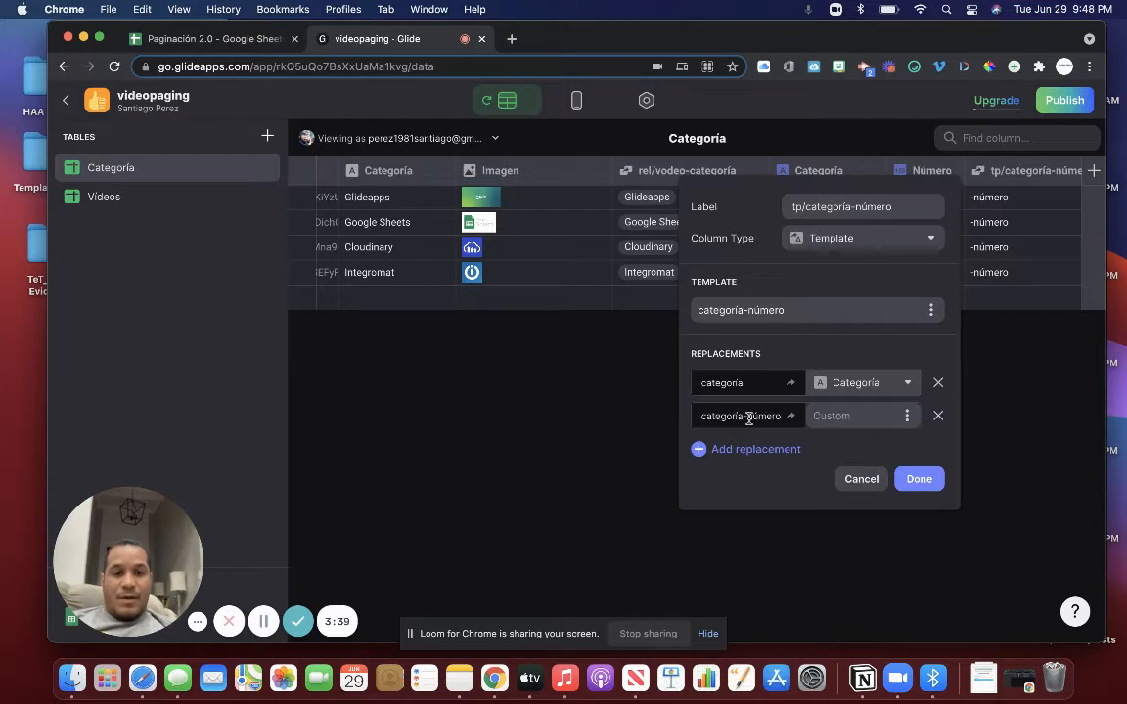
pyautogui.moveTo(750, 418); pyautogui.dragTo(674, 422)
pyautogui.press('BackSpace')
pyautogui.press('Delete')
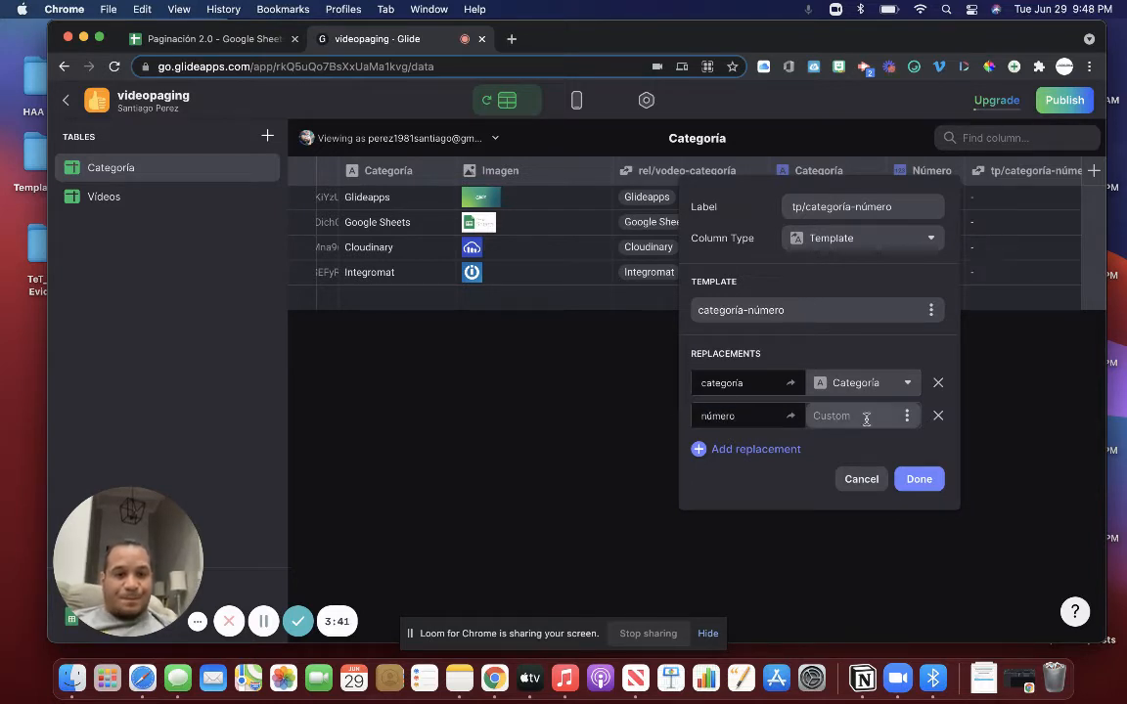
pyautogui.click(907, 420)
pyautogui.click(867, 384)
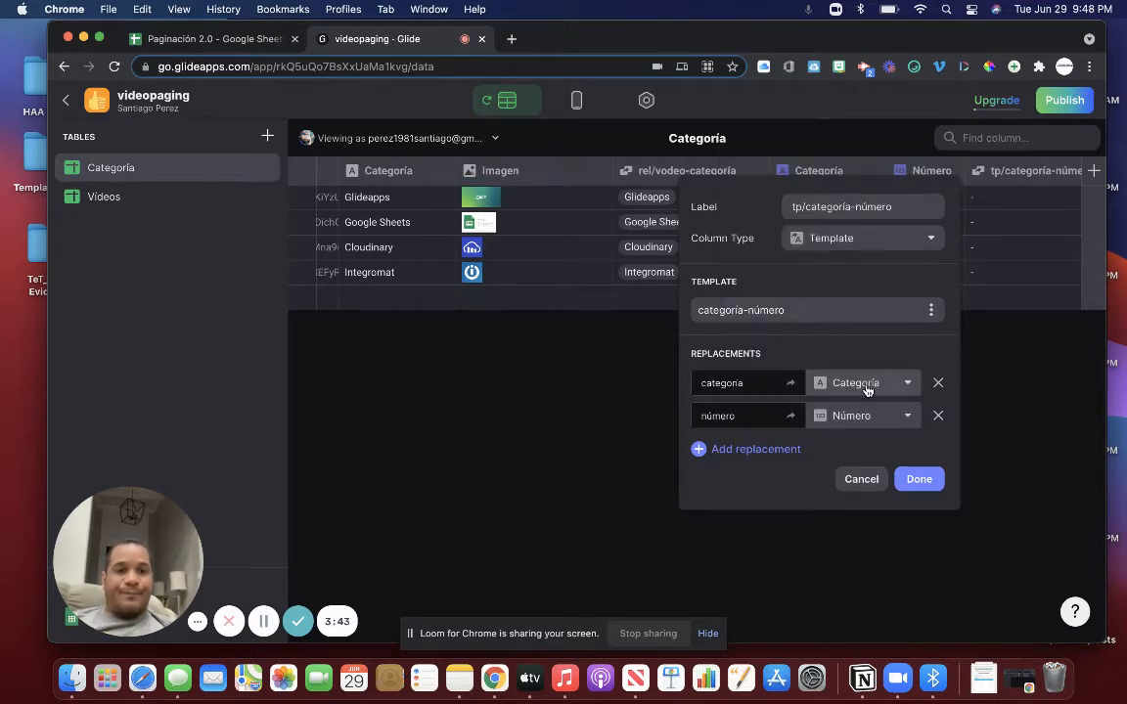
pyautogui.click(912, 480)
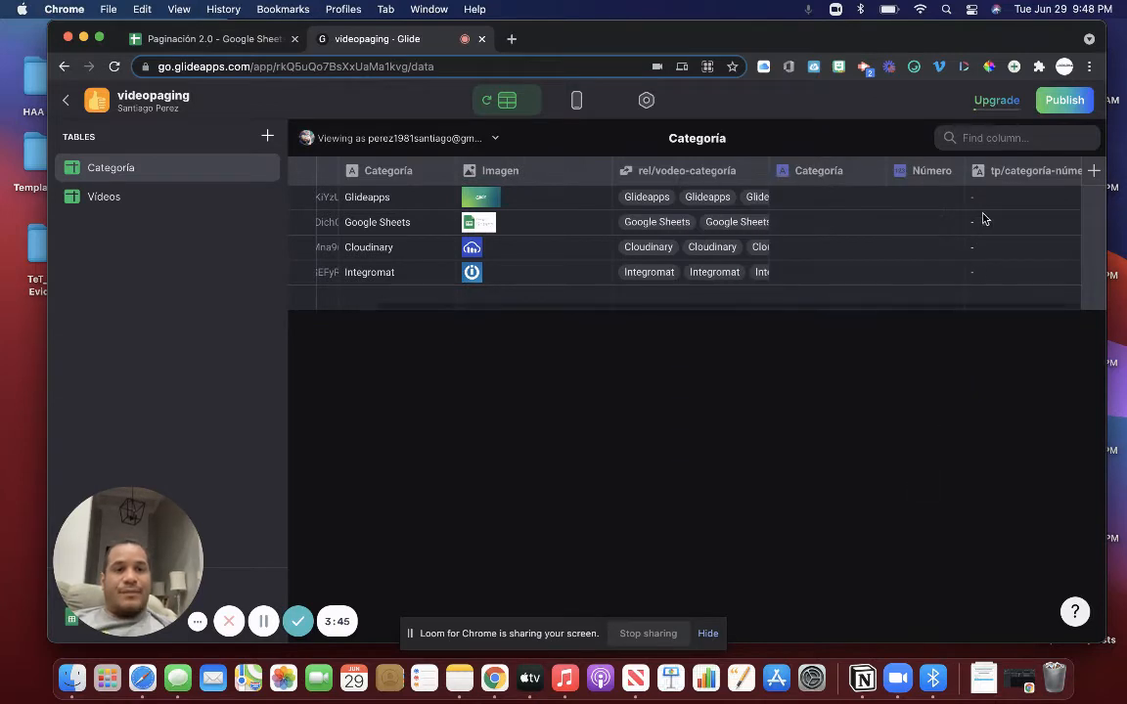
# Add a Template column labelled tp/categoría-número to the Vídeos table, with the template text categoría-número.
pyautogui.click(97, 199)
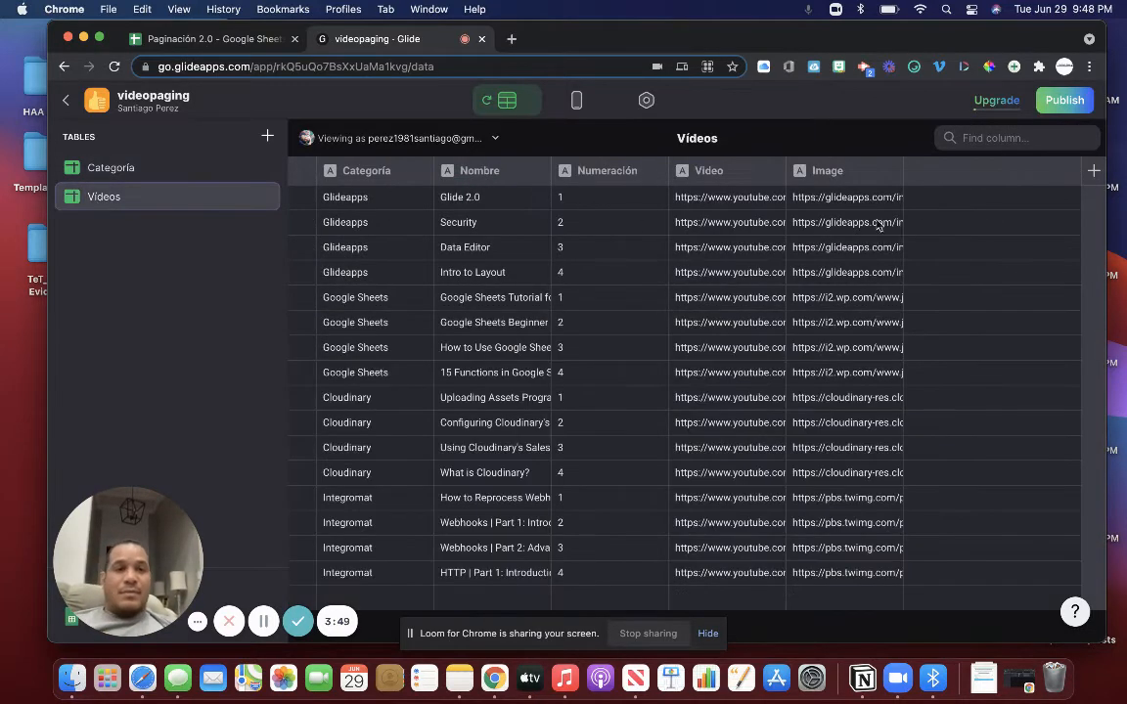
pyautogui.click(1092, 173)
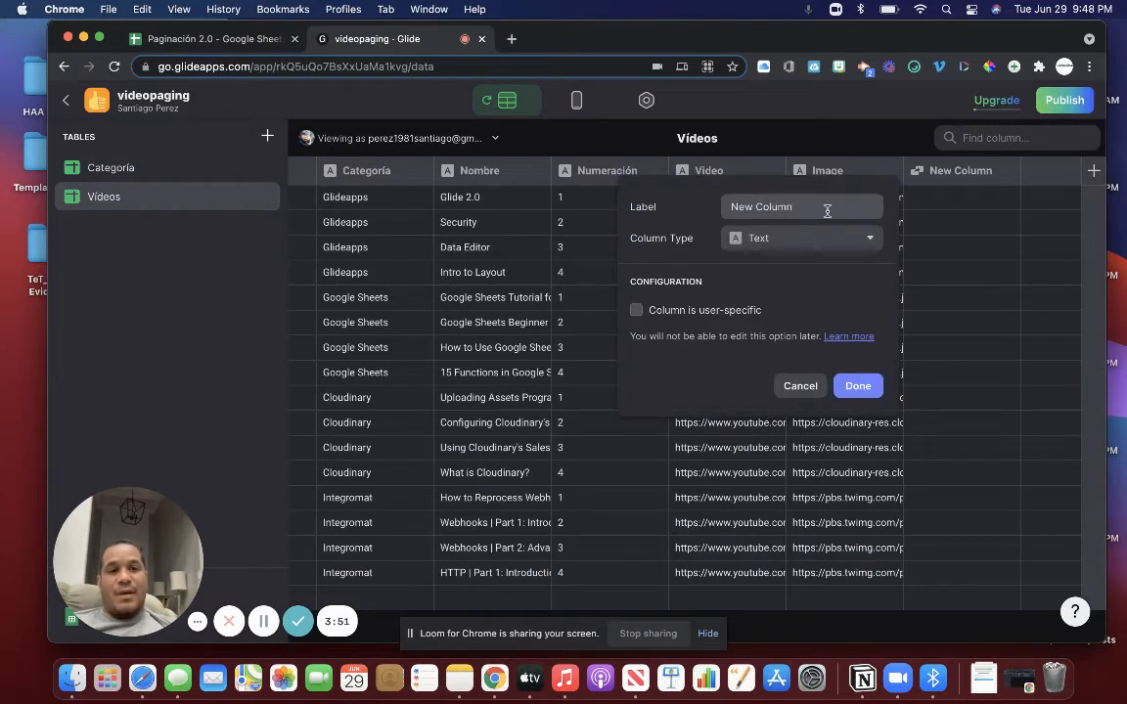
pyautogui.tripleClick(777, 208)
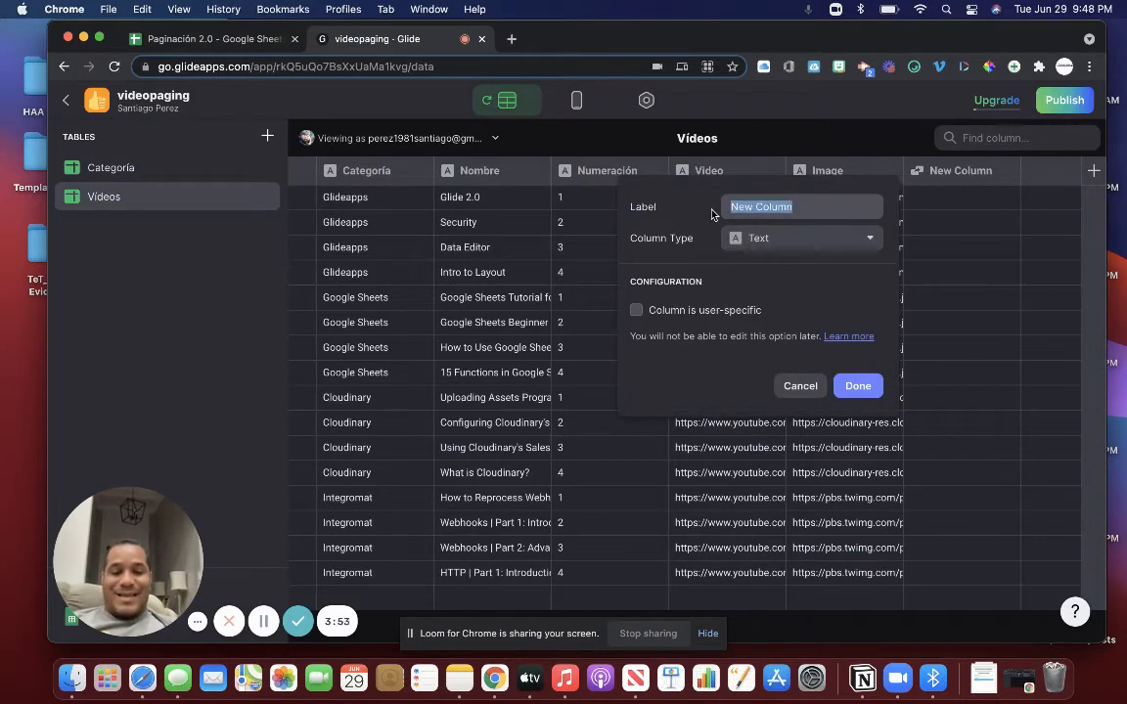
pyautogui.write('tp')
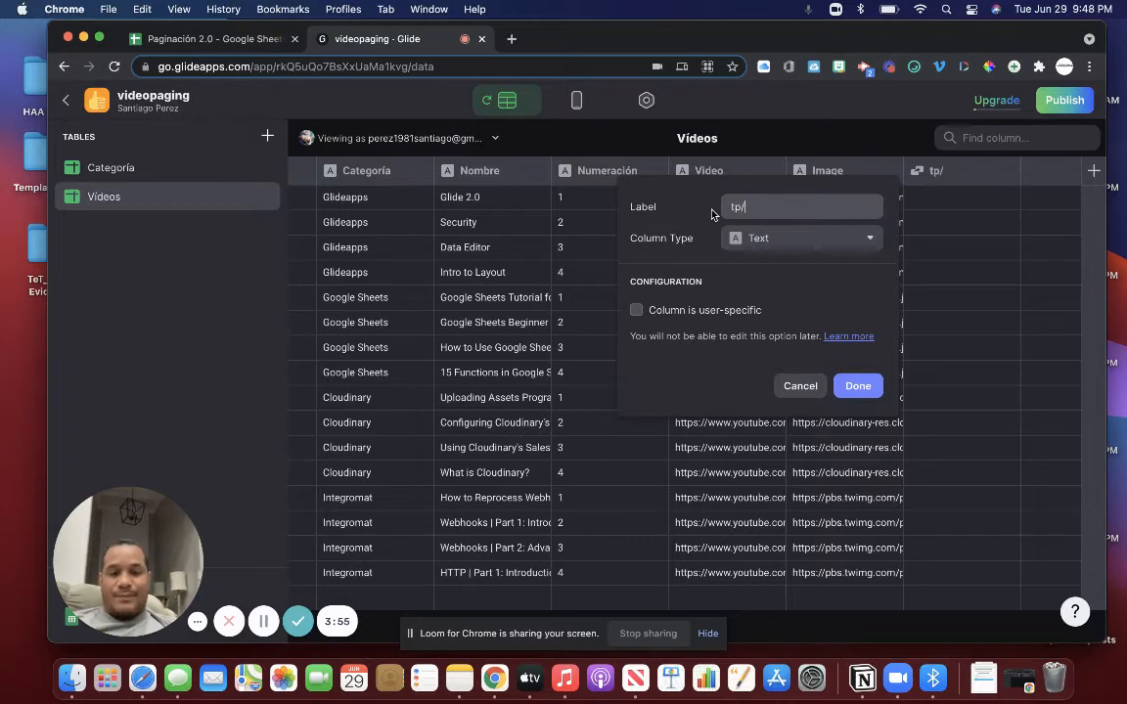
pyautogui.write('/categoría-número')
pyautogui.click(755, 239)
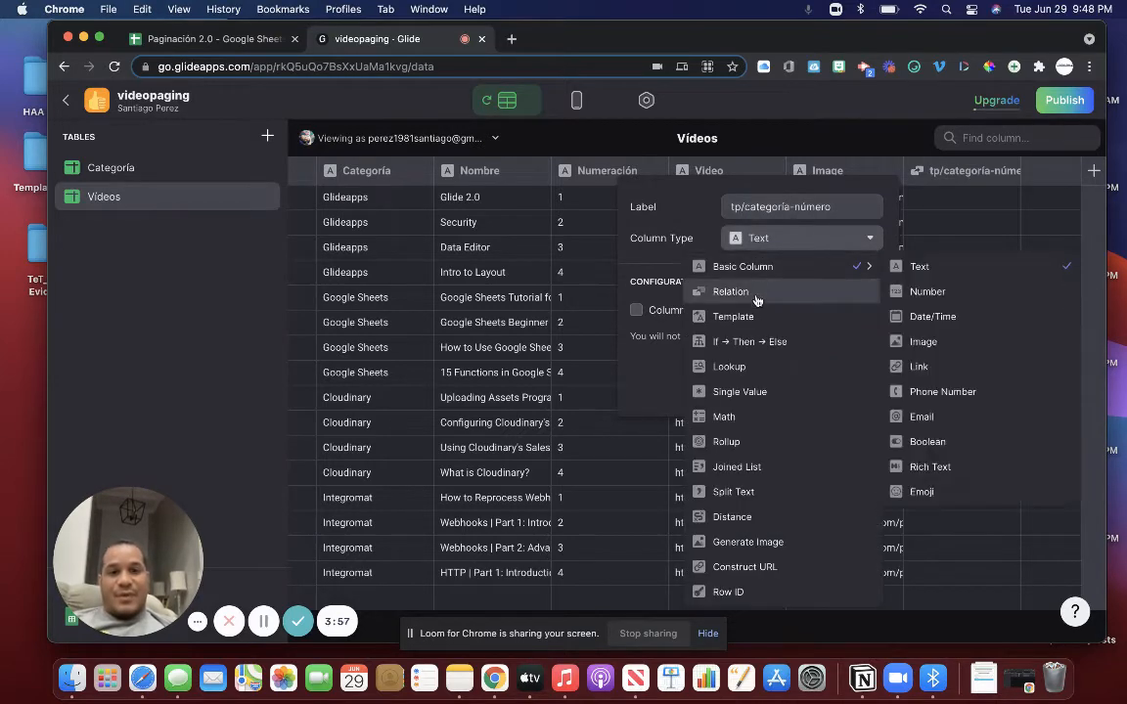
pyautogui.click(755, 317)
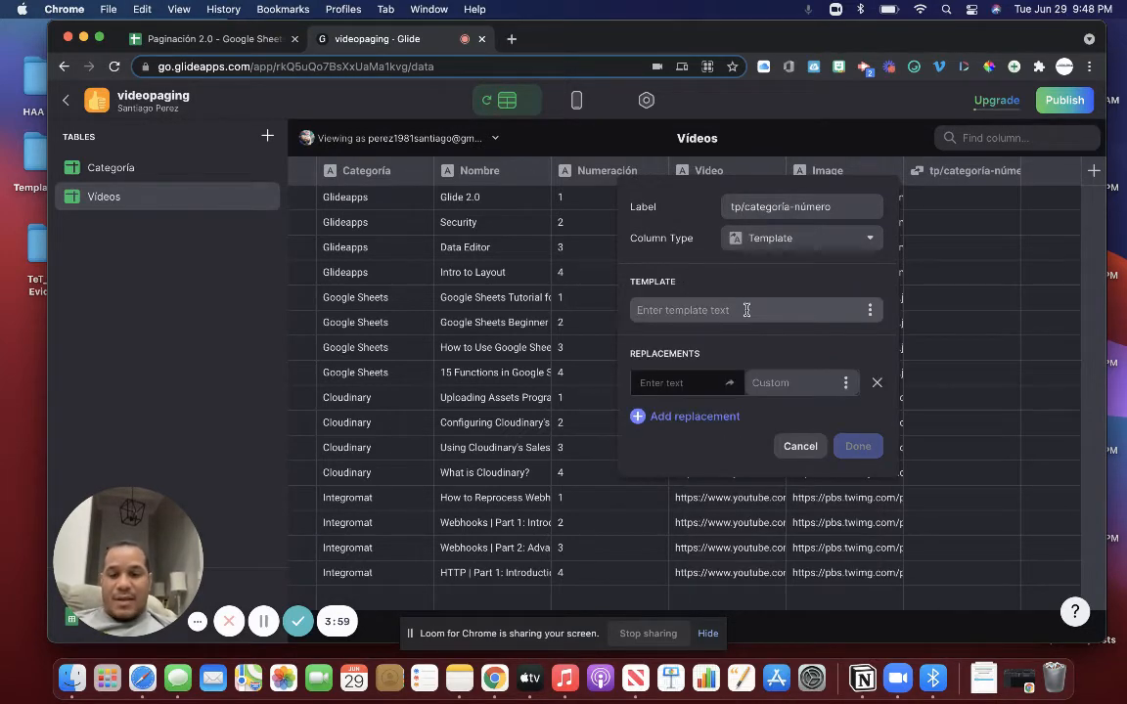
pyautogui.write('categoría-número')
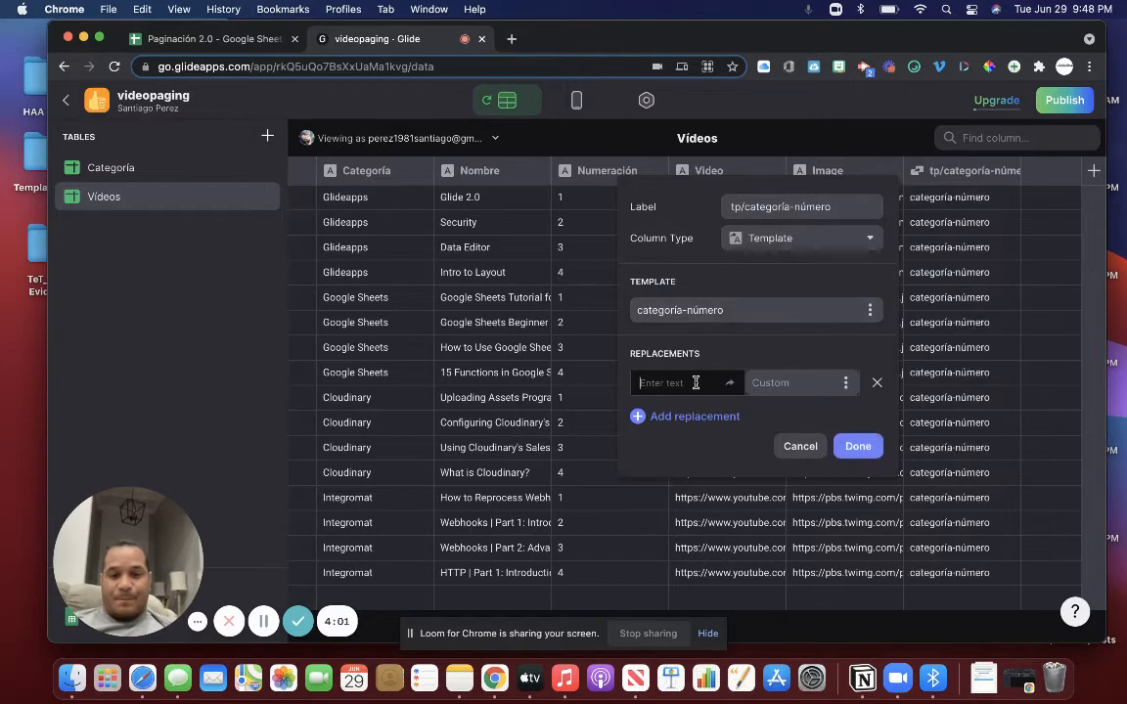
# Replace the text categoría in the Vídeos template with the Categoría column.
pyautogui.write('categoría-número')
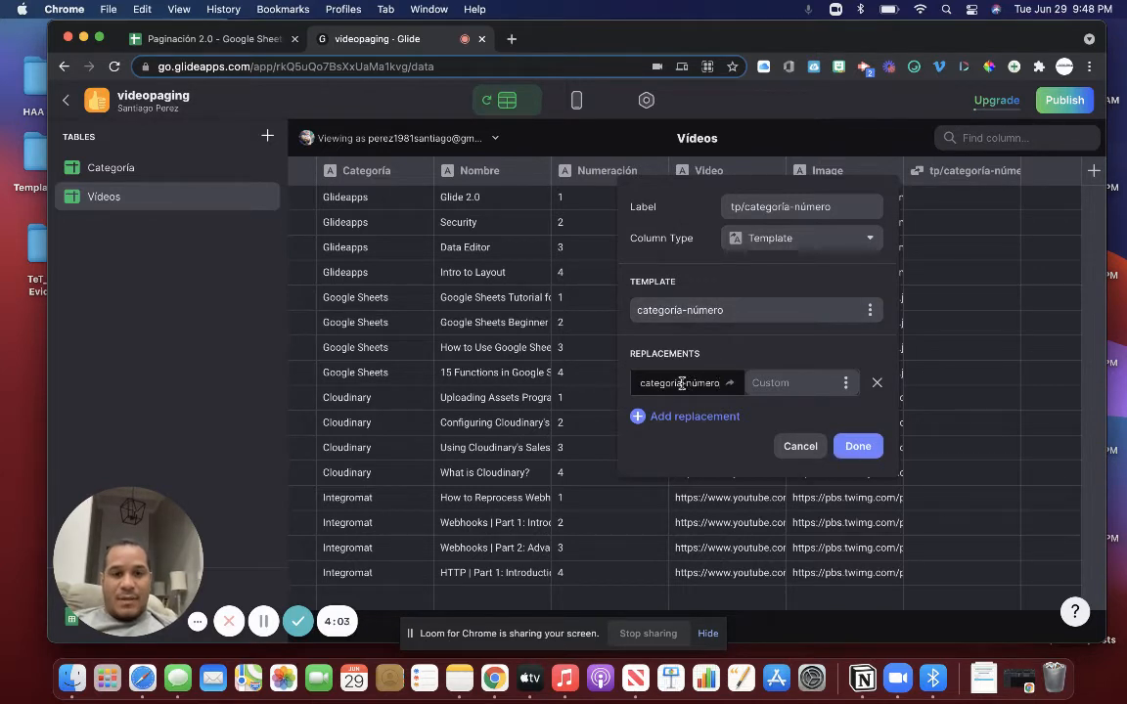
pyautogui.moveTo(682, 383); pyautogui.dragTo(715, 382)
pyautogui.press('BackSpace')
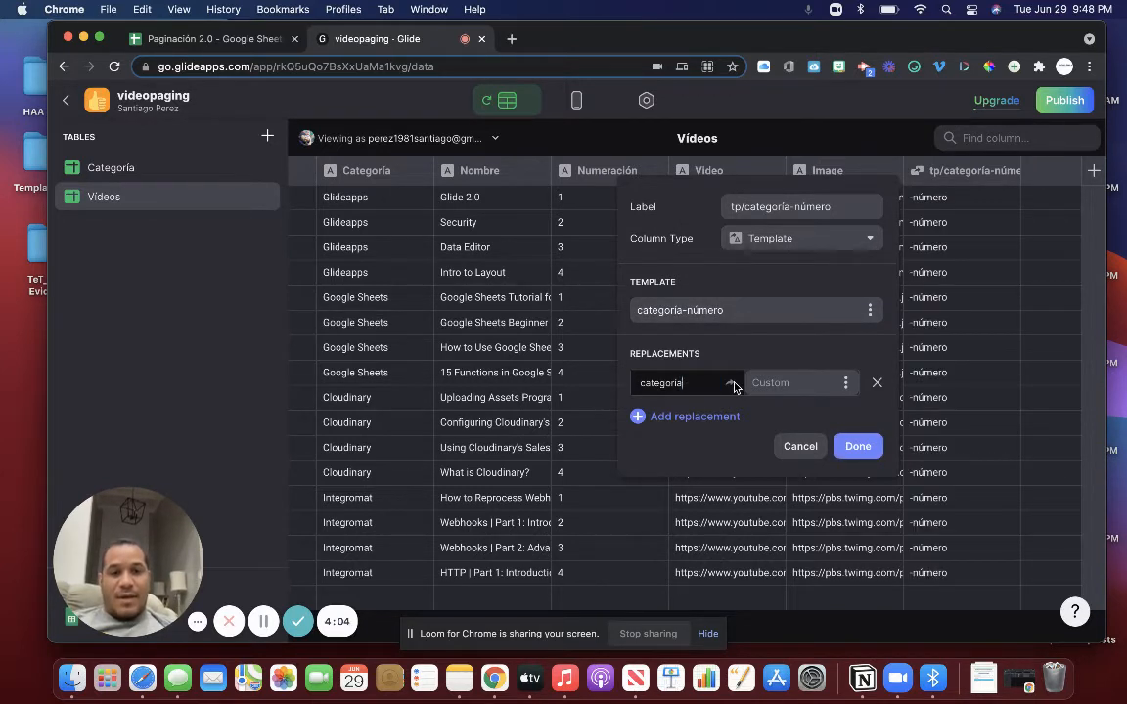
pyautogui.click(846, 384)
pyautogui.click(780, 249)
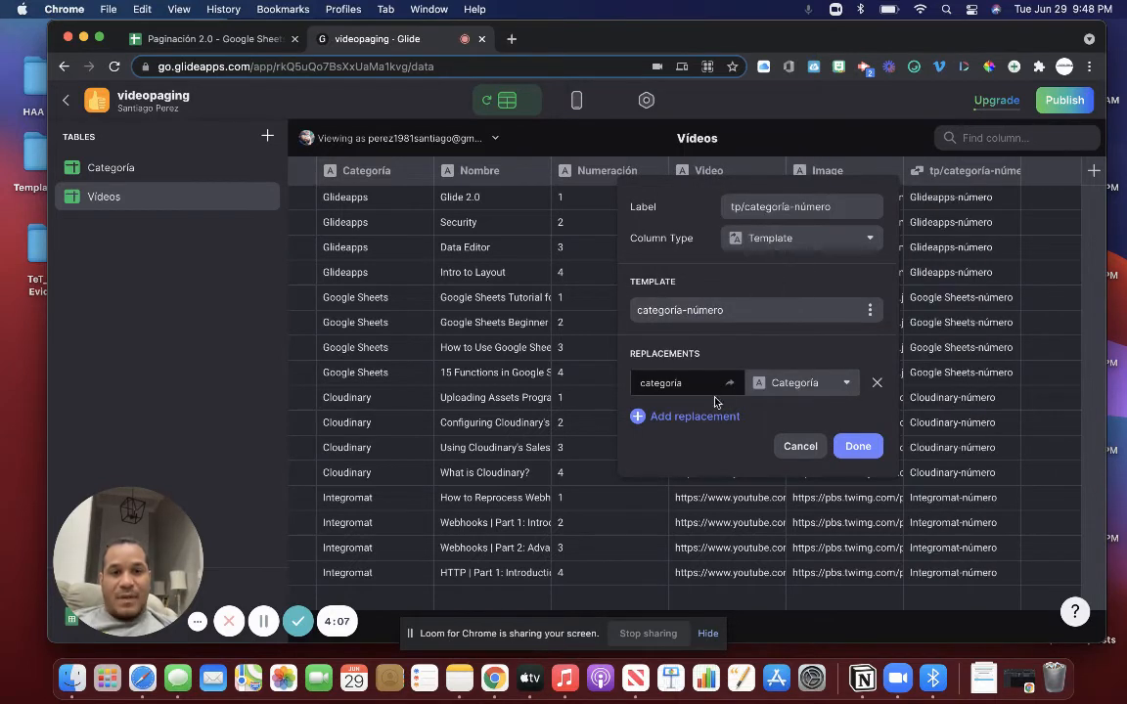
# Add a replacement mapping the text número to the Numeración column, and save the Vídeos template column.
pyautogui.click(697, 417)
pyautogui.write('categoría-número')
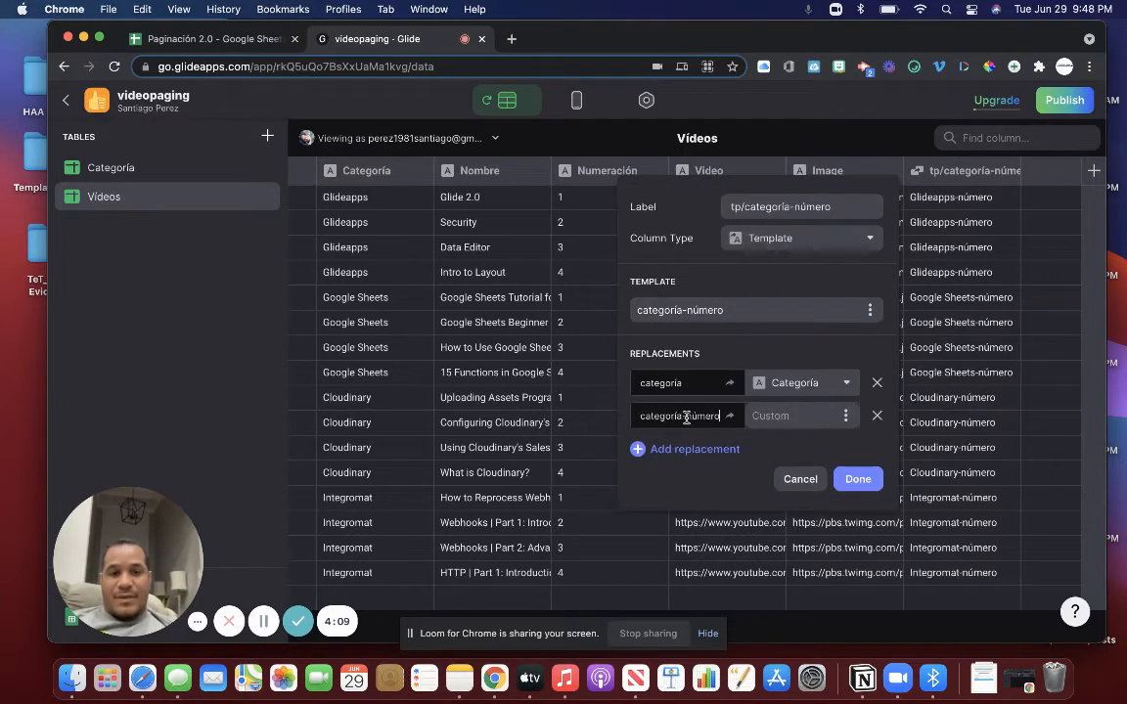
pyautogui.moveTo(681, 417); pyautogui.dragTo(634, 417)
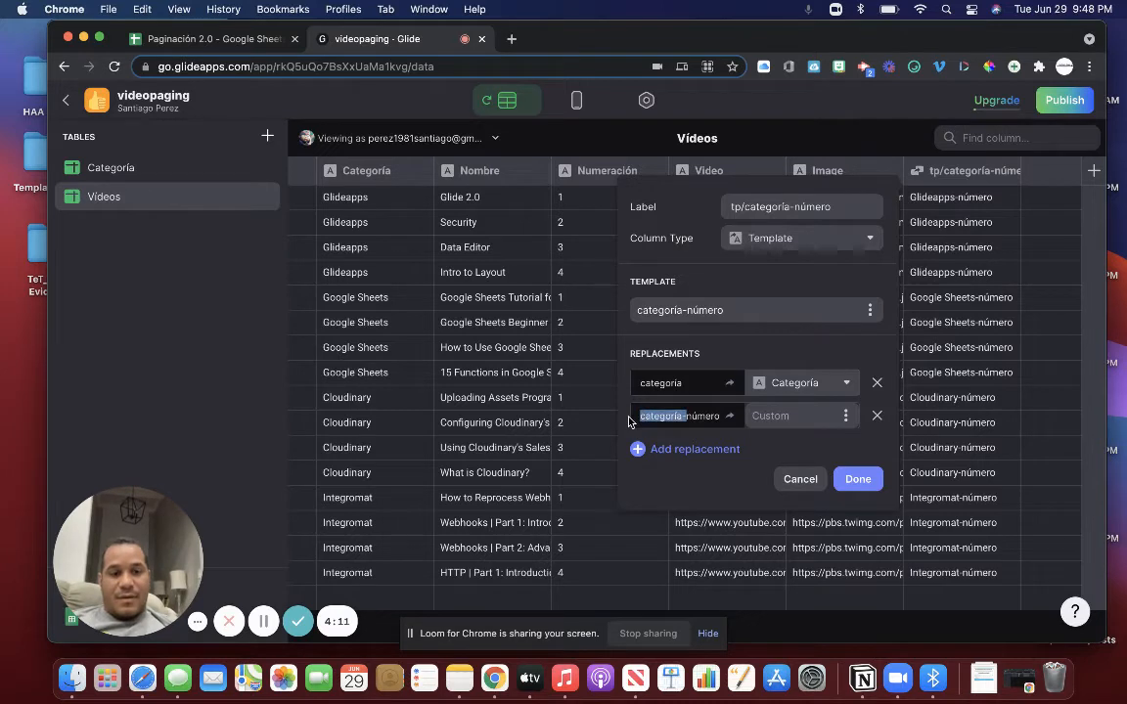
pyautogui.press('BackSpace')
pyautogui.click(845, 416)
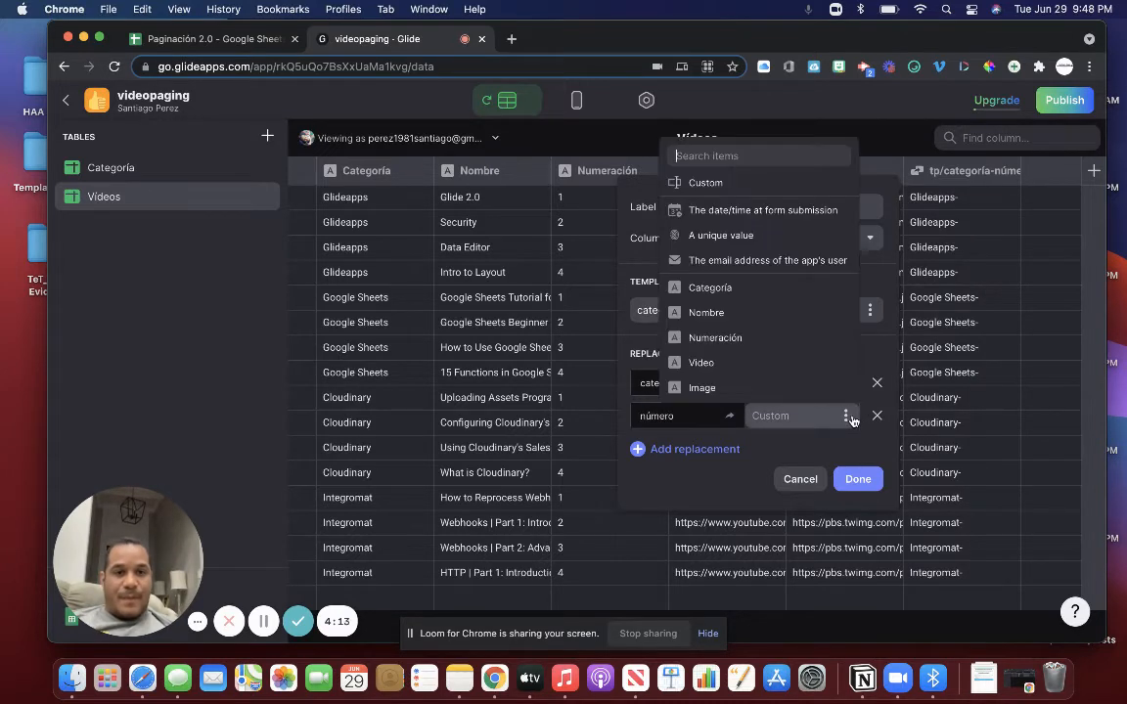
pyautogui.click(786, 335)
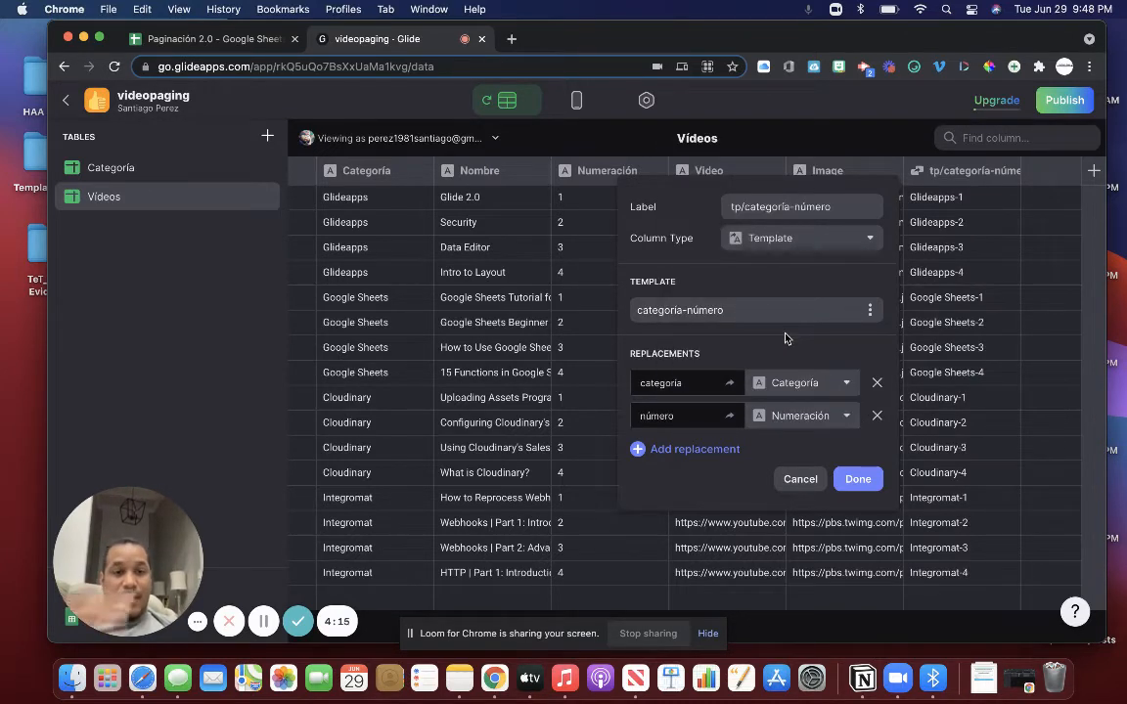
pyautogui.click(858, 479)
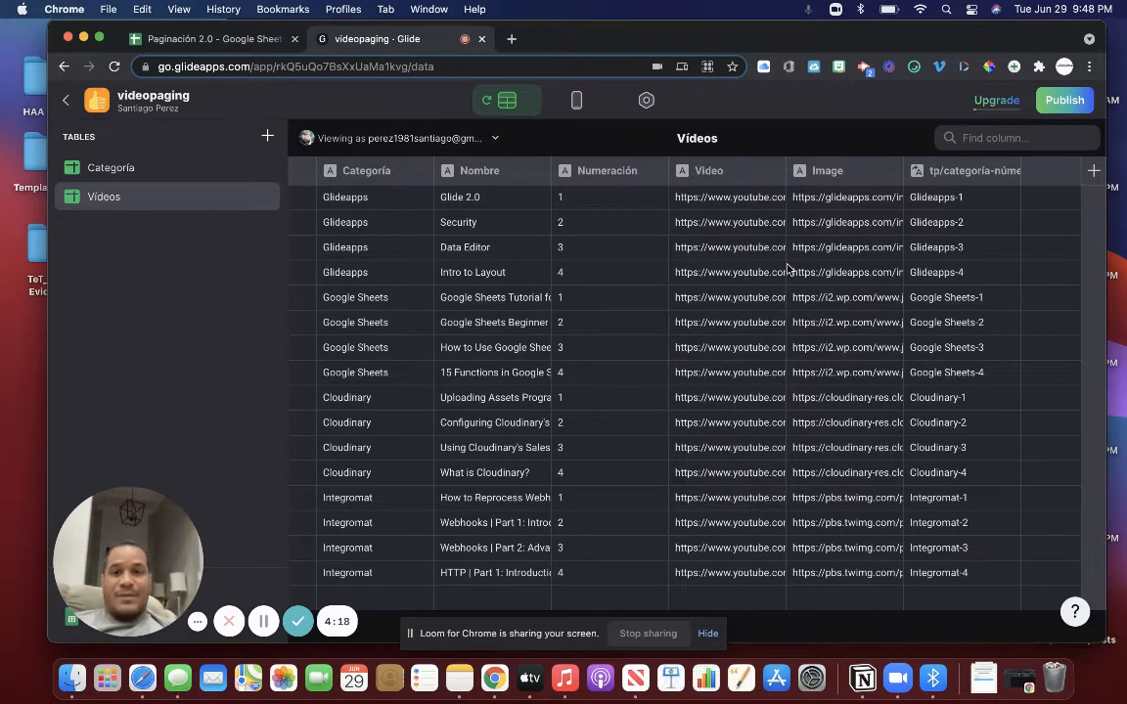
# Add a Relation column labelled rel/vídeo to the Categoría table.
pyautogui.click(167, 167)
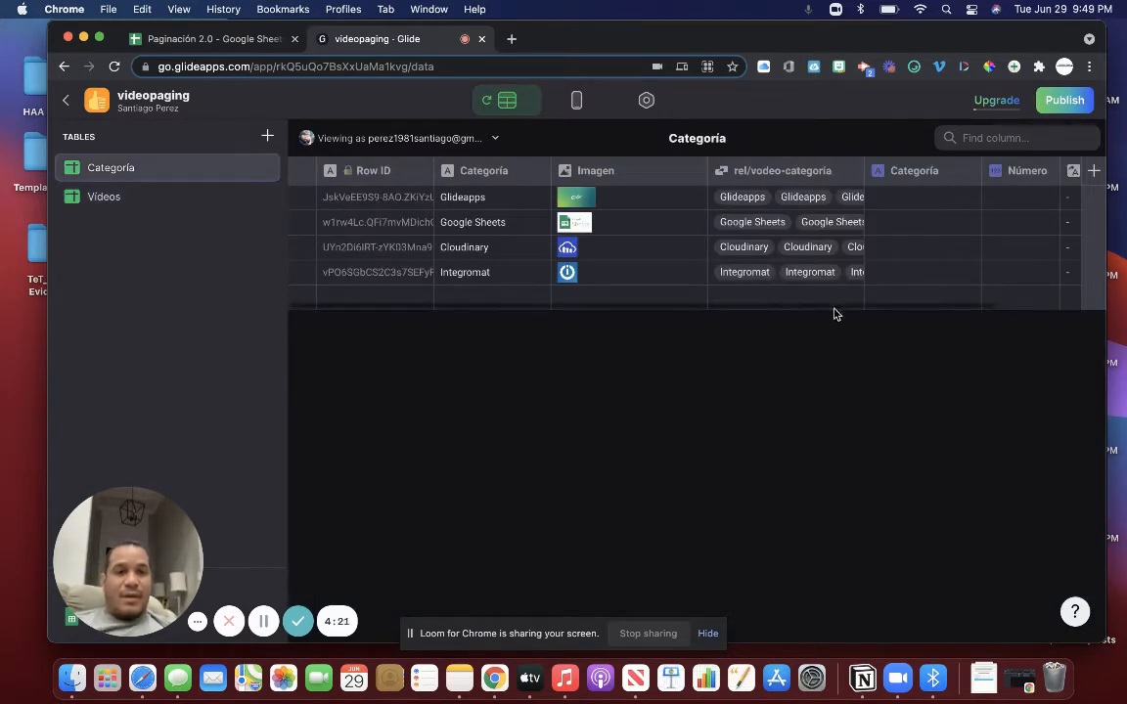
pyautogui.moveTo(834, 307); pyautogui.dragTo(1052, 300)
pyautogui.click(1093, 170)
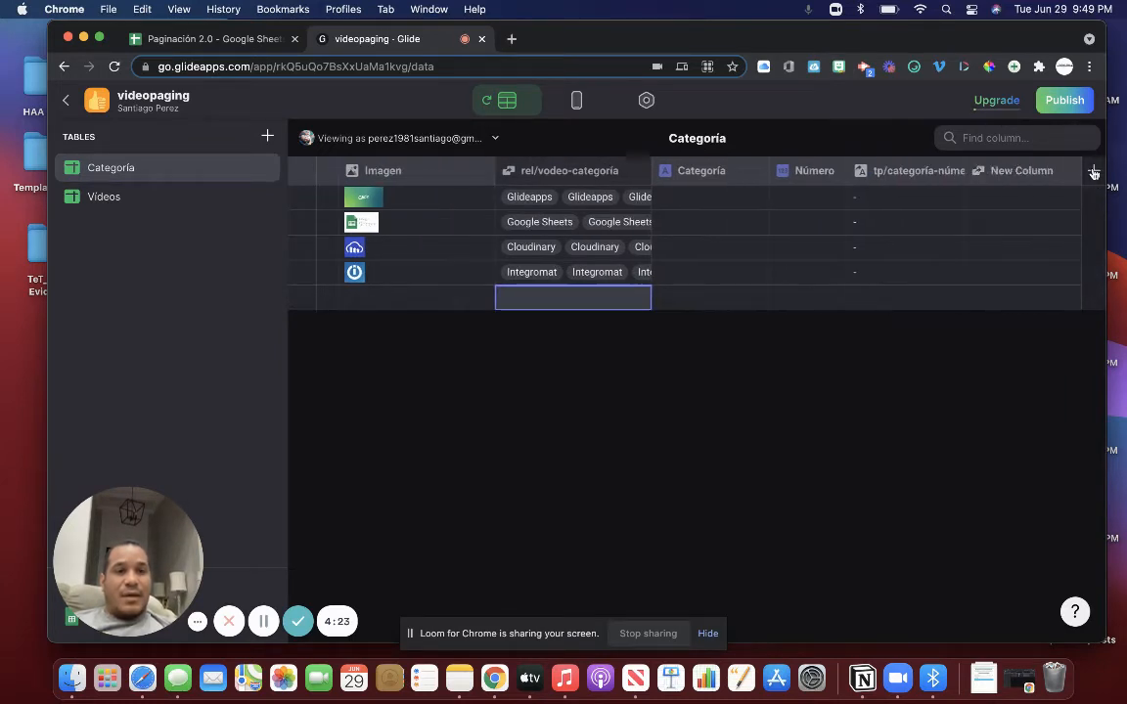
pyautogui.moveTo(892, 205); pyautogui.dragTo(753, 210)
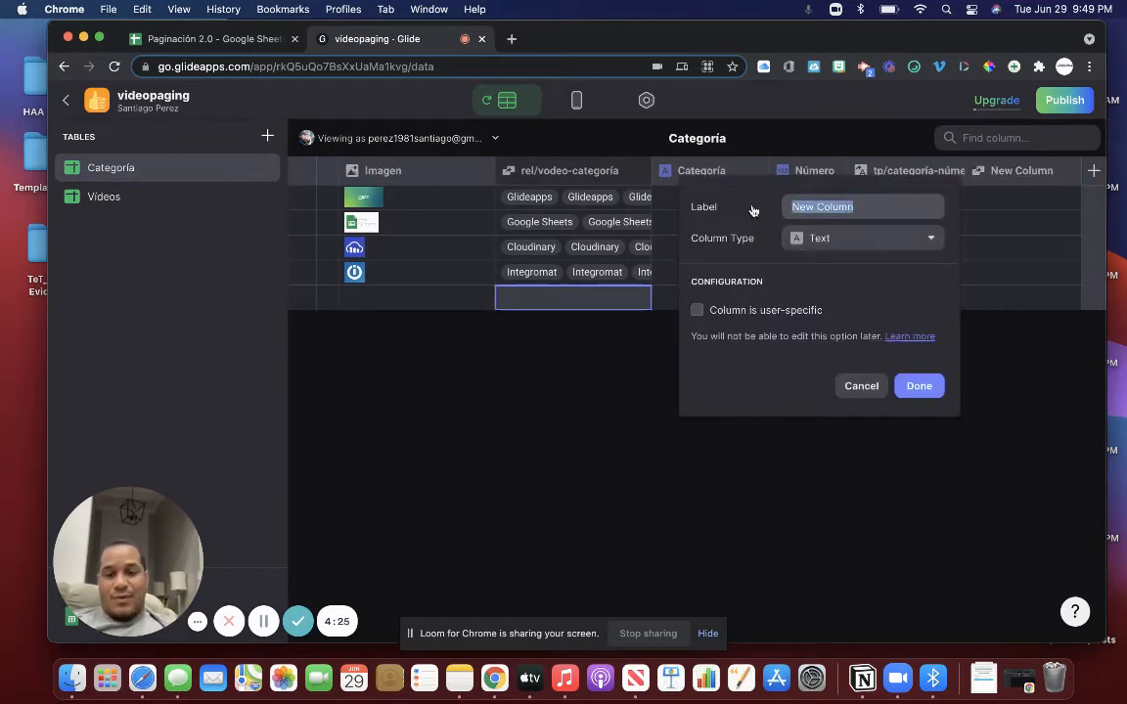
pyautogui.write('relacio')
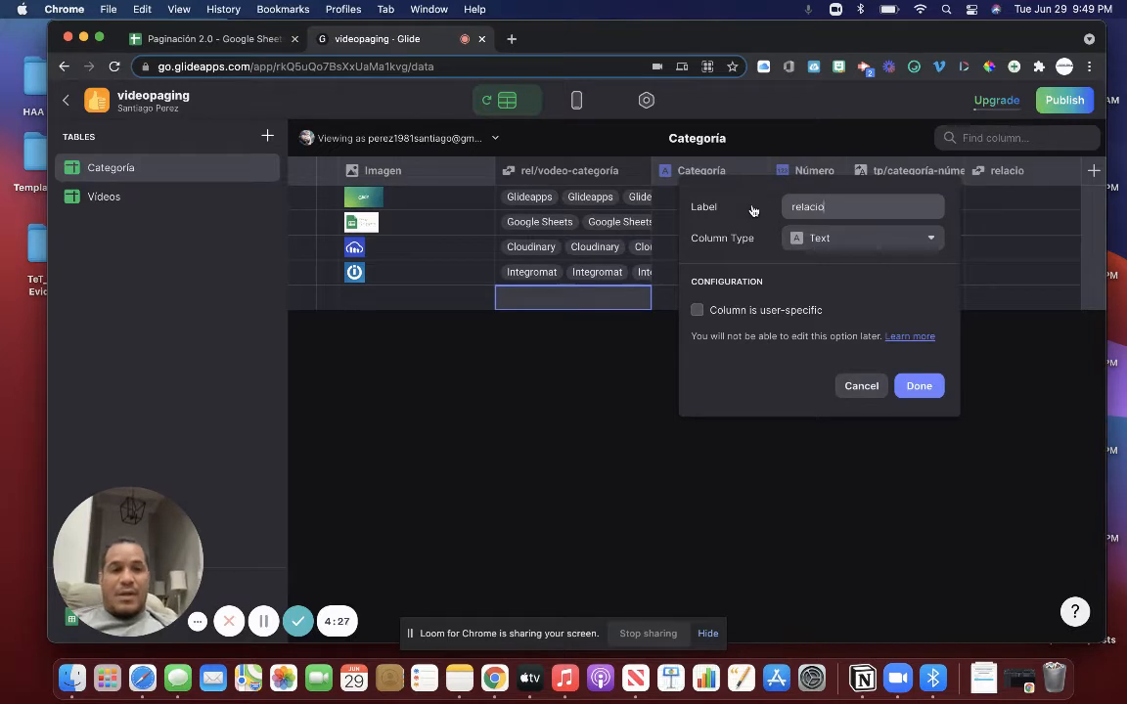
pyautogui.press('BackSpace')
pyautogui.press('BackSpace')
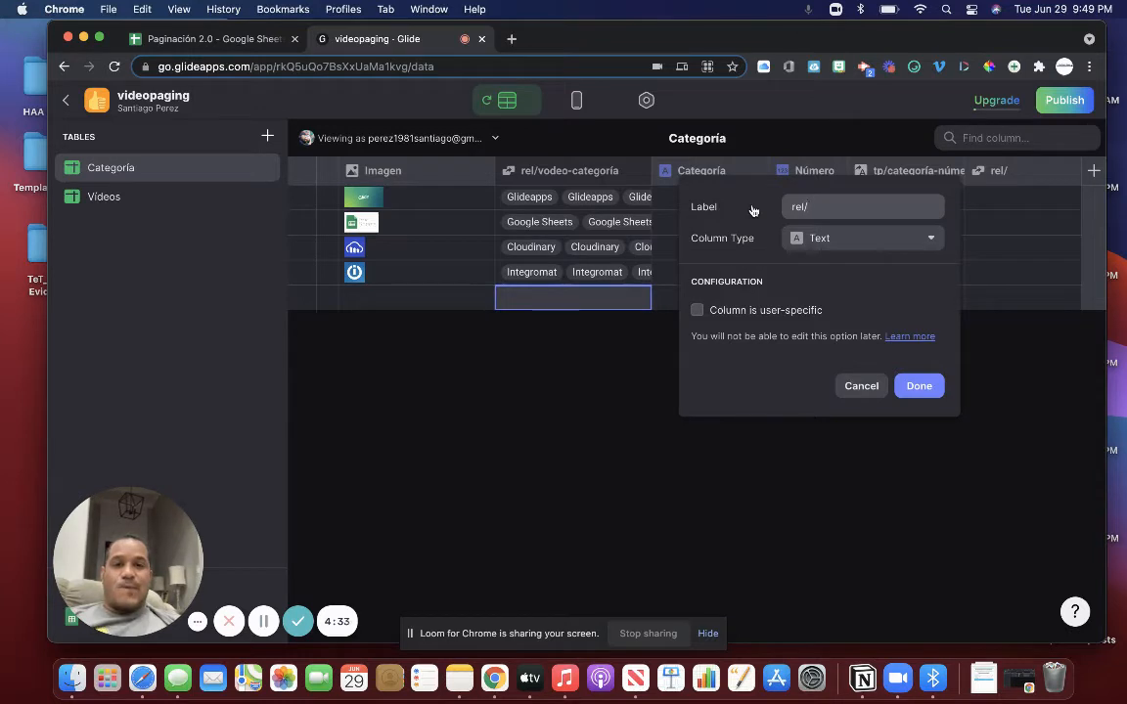
pyautogui.write('/vi')
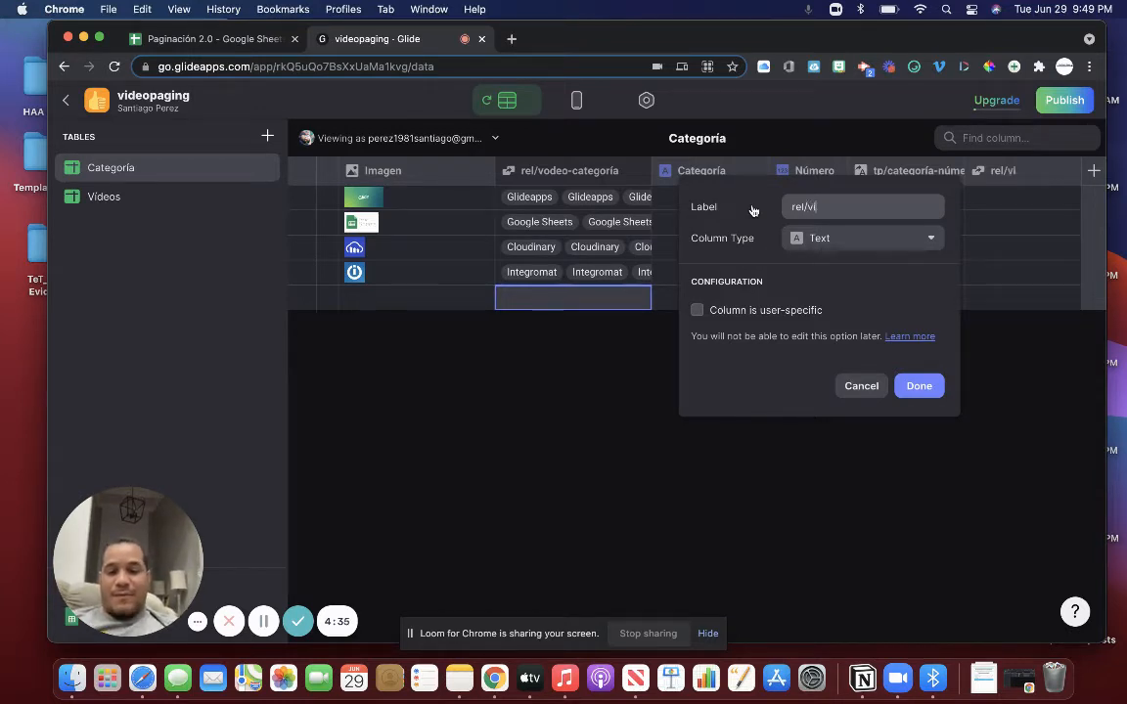
pyautogui.write('deo')
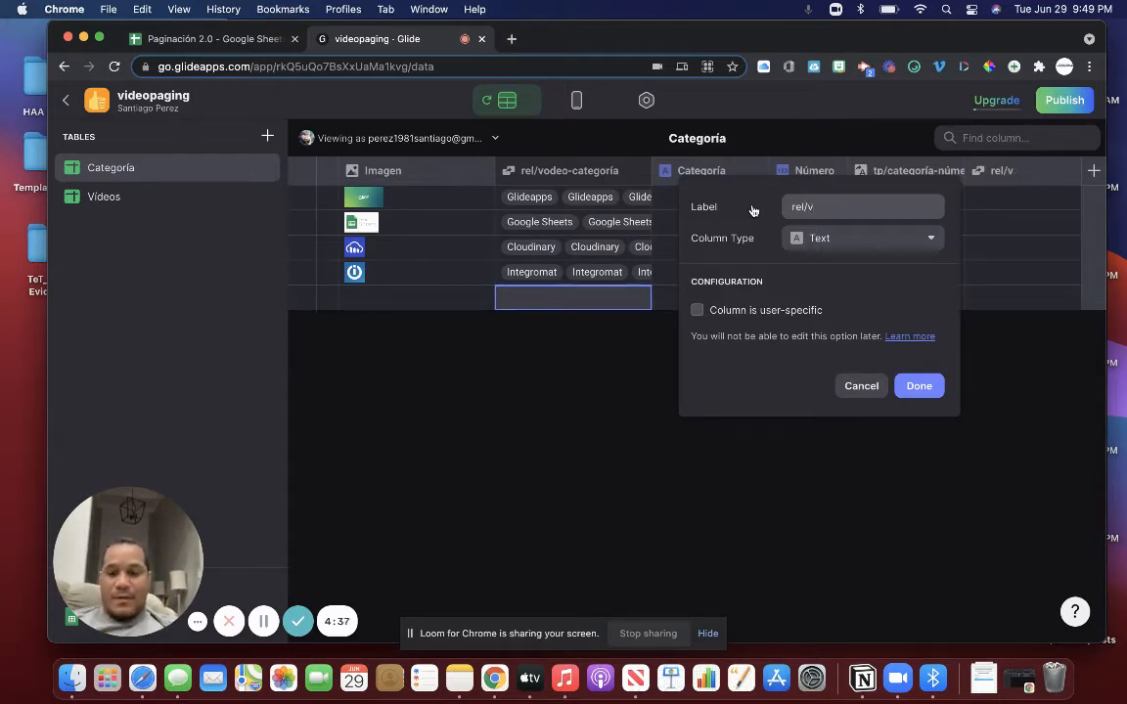
pyautogui.write('deo')
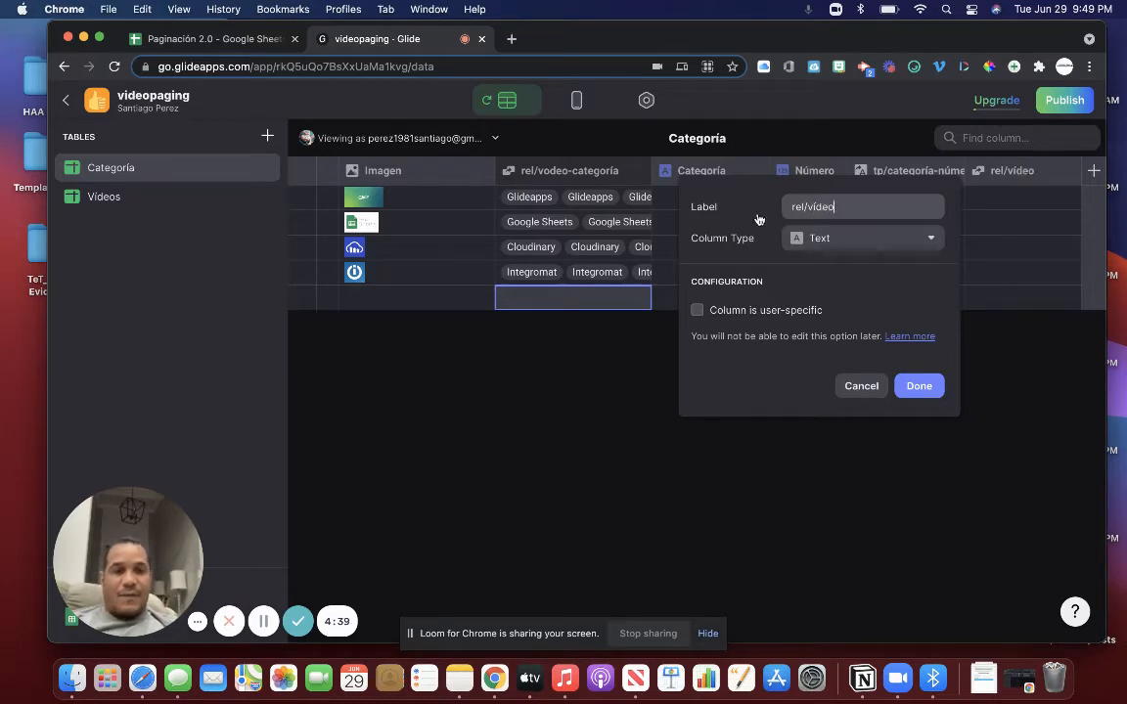
pyautogui.click(851, 238)
pyautogui.click(833, 292)
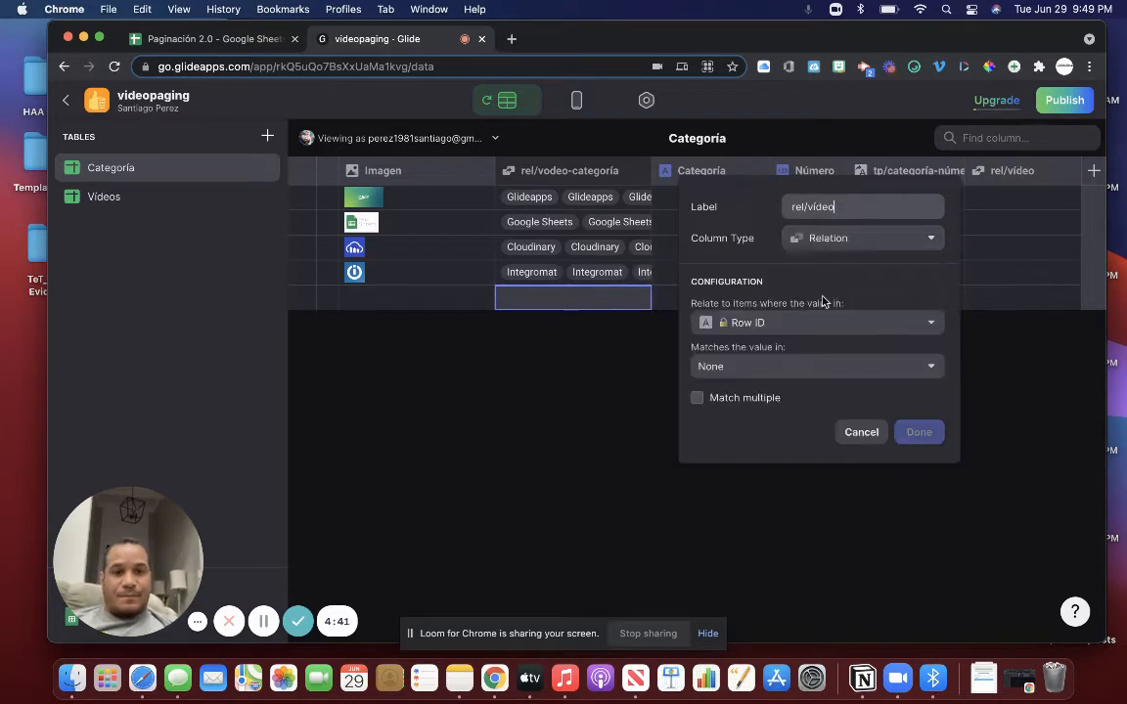
# Relate the Categoría table's tp/categoría-número column to the matching tp/categoría-número column in Vídeos, and save the single-match relation.
pyautogui.click(802, 324)
pyautogui.moveTo(780, 506)
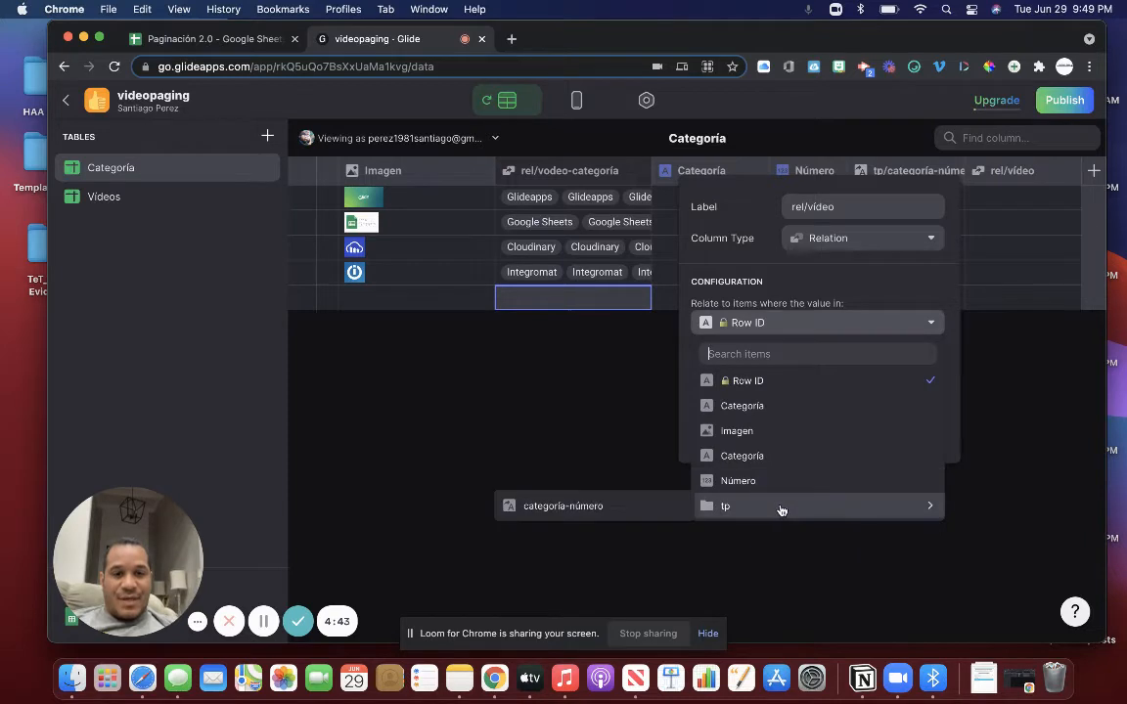
pyautogui.click(598, 509)
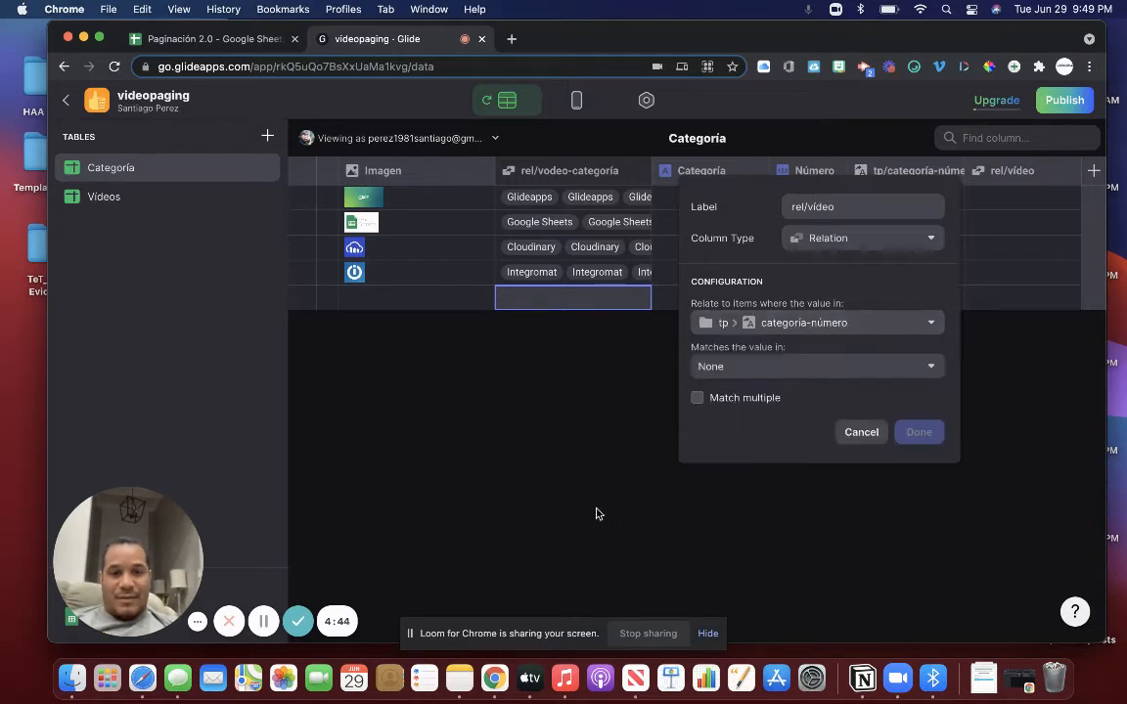
pyautogui.click(845, 366)
pyautogui.moveTo(824, 417)
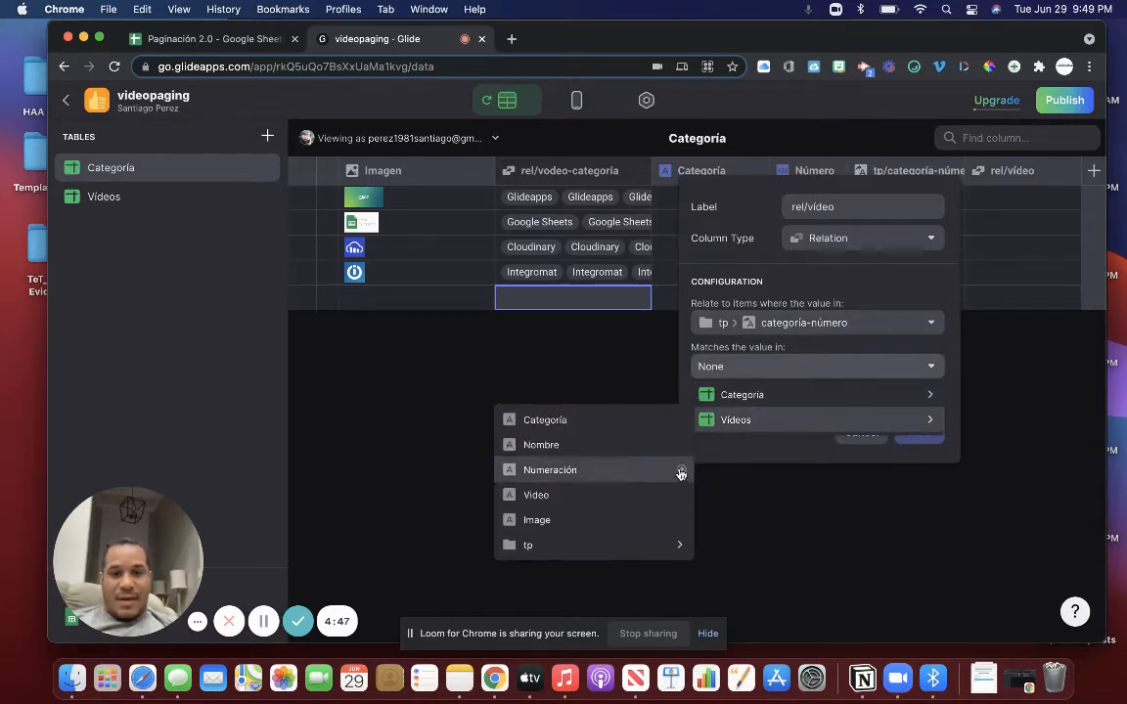
pyautogui.moveTo(641, 548)
pyautogui.click(726, 548)
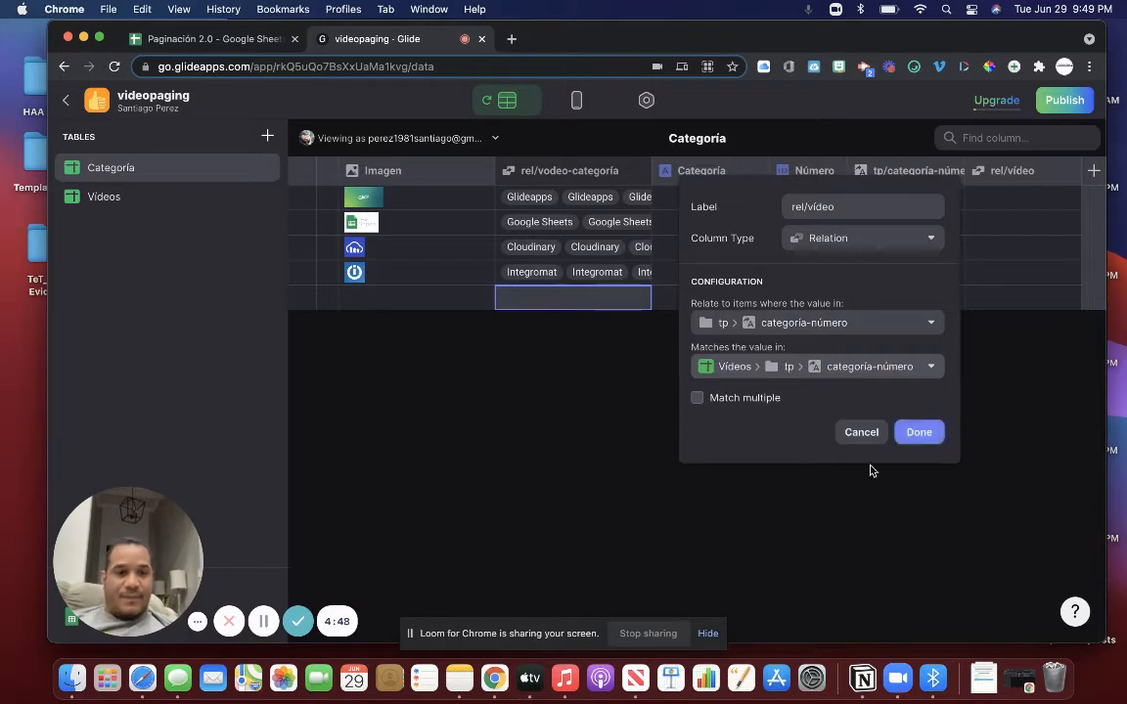
pyautogui.click(919, 433)
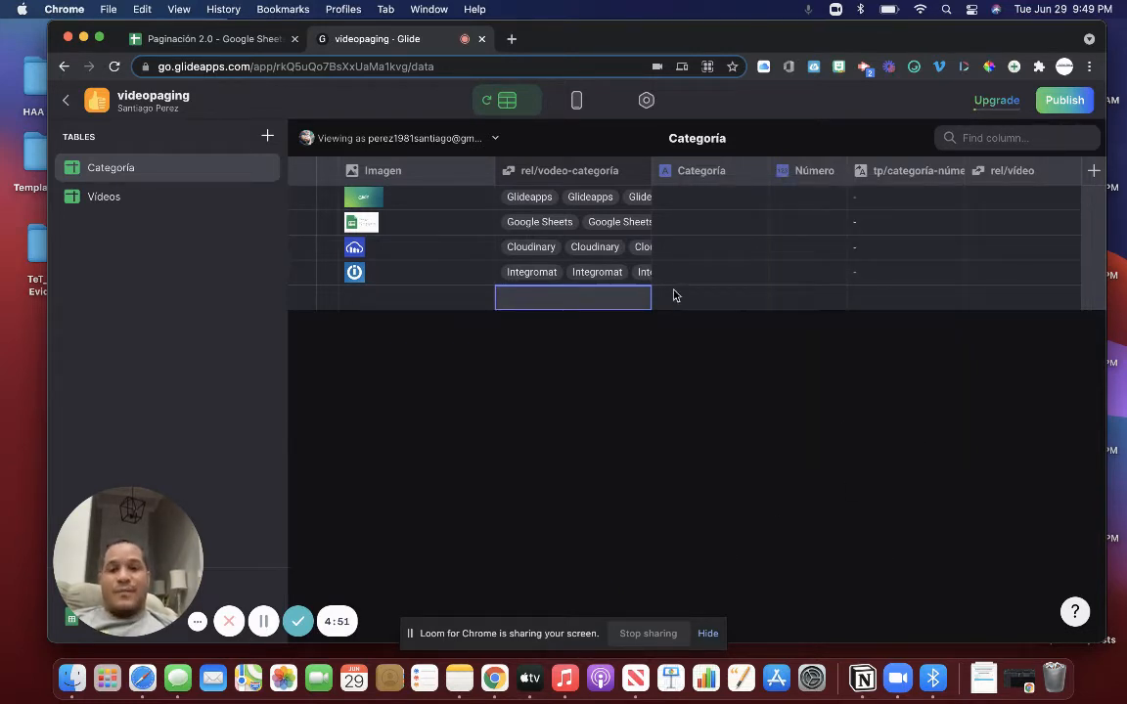
# Correct the label of the misspelled rel/vodeo-categoría relation column to rel/vídeo-categoría and save it.
pyautogui.click(641, 172)
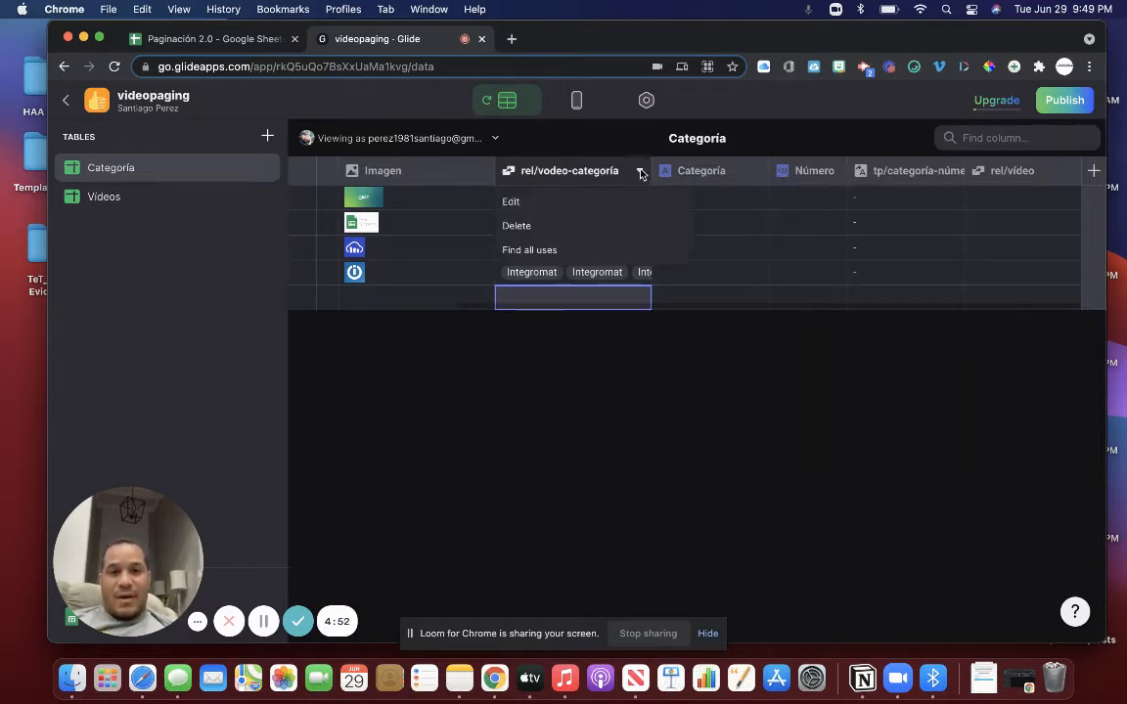
pyautogui.click(573, 203)
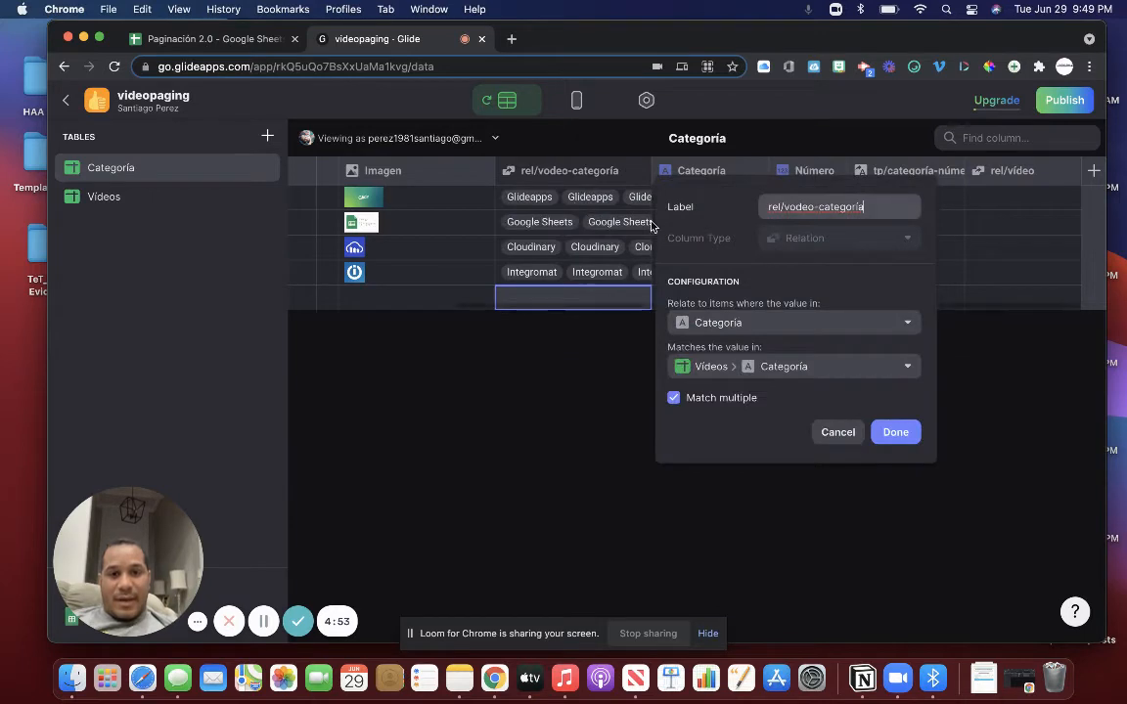
pyautogui.click(794, 208)
pyautogui.press('BackSpace')
pyautogui.write('í')
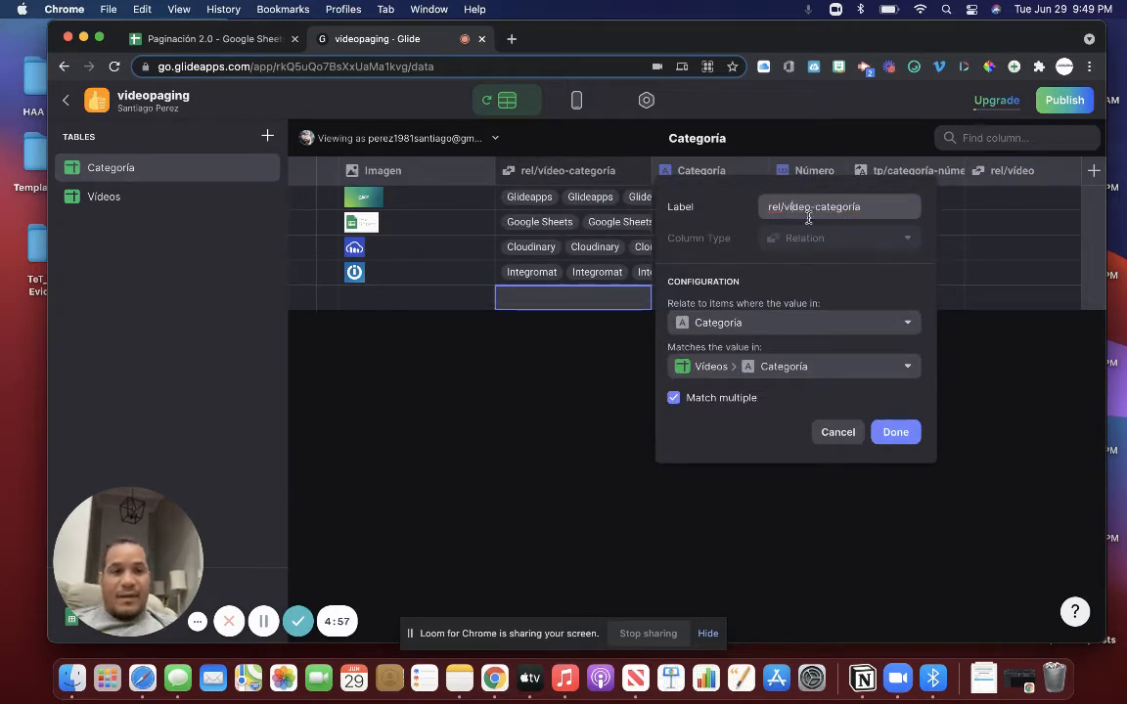
pyautogui.click(896, 432)
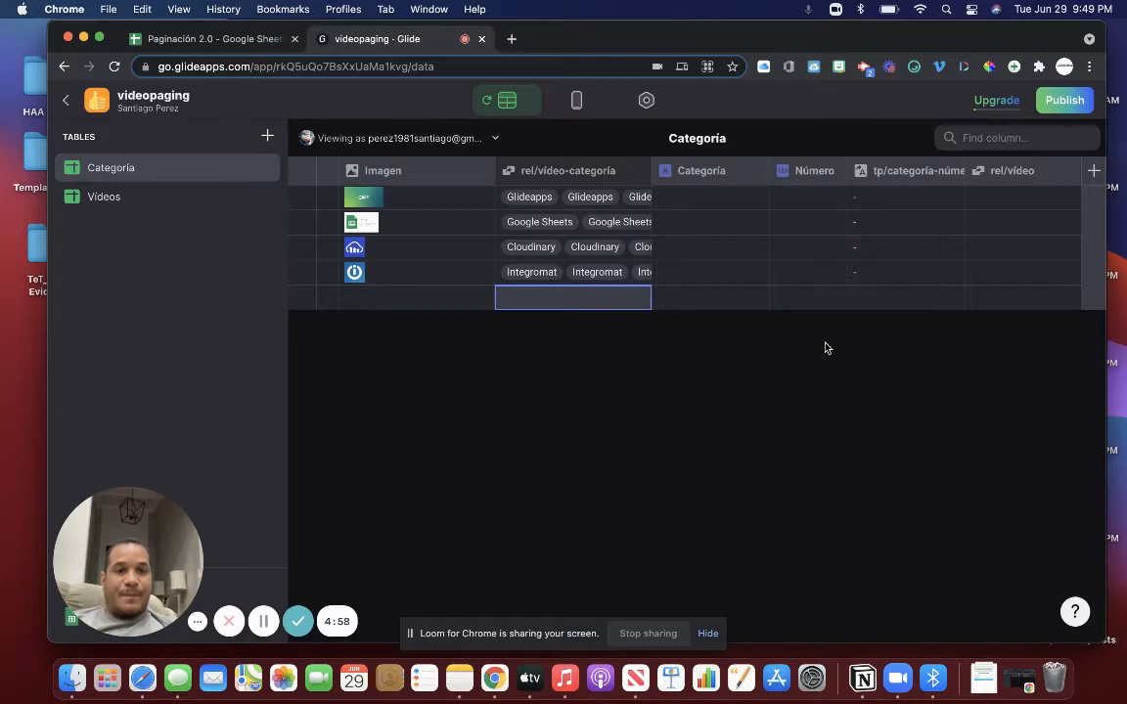
pyautogui.click(772, 305)
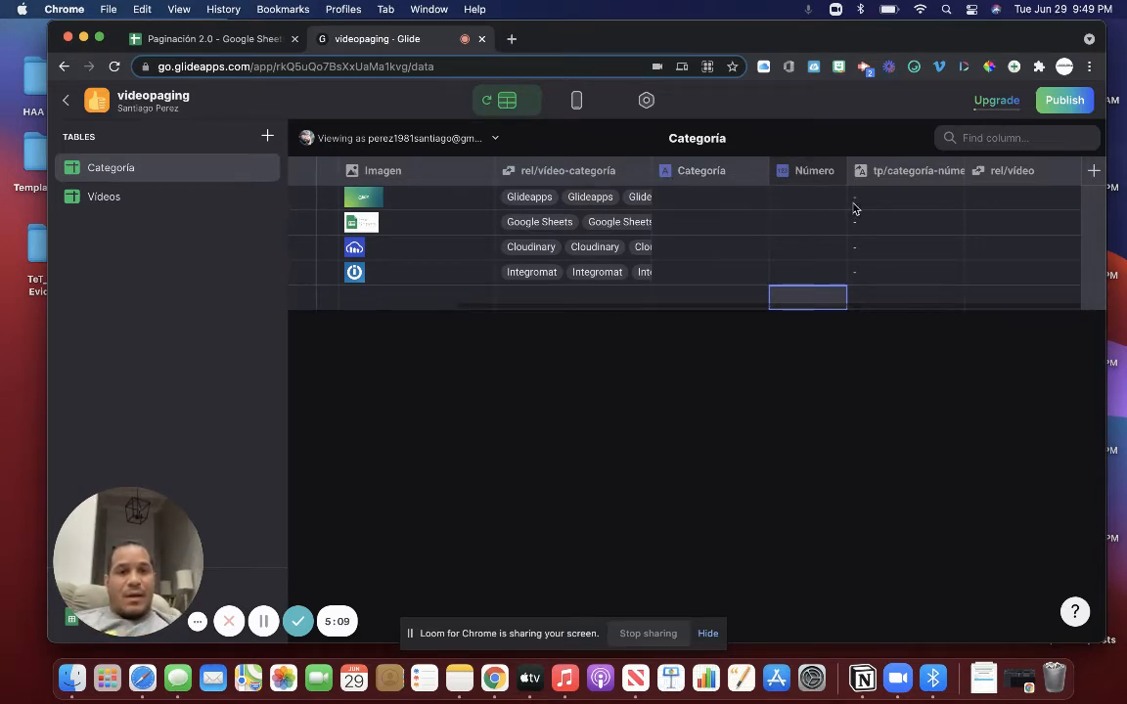
pyautogui.click(729, 207)
pyautogui.click(788, 207)
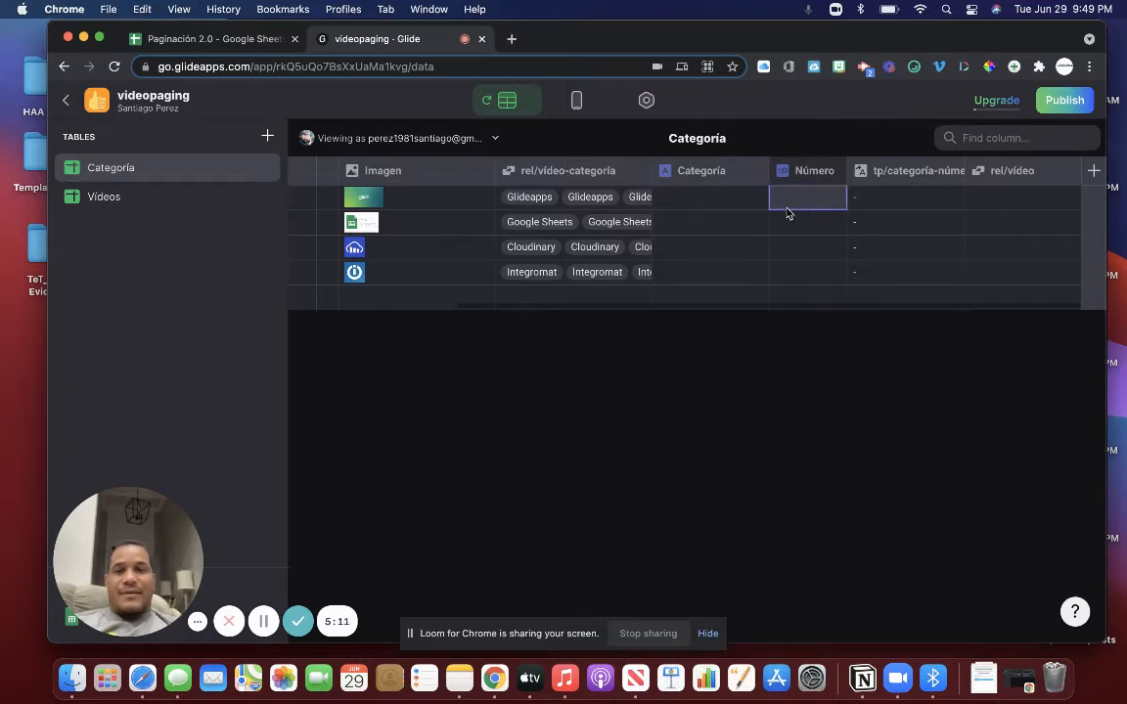
# Create a new custom action for the tile list on the app's Categoría screen.
pyautogui.click(576, 104)
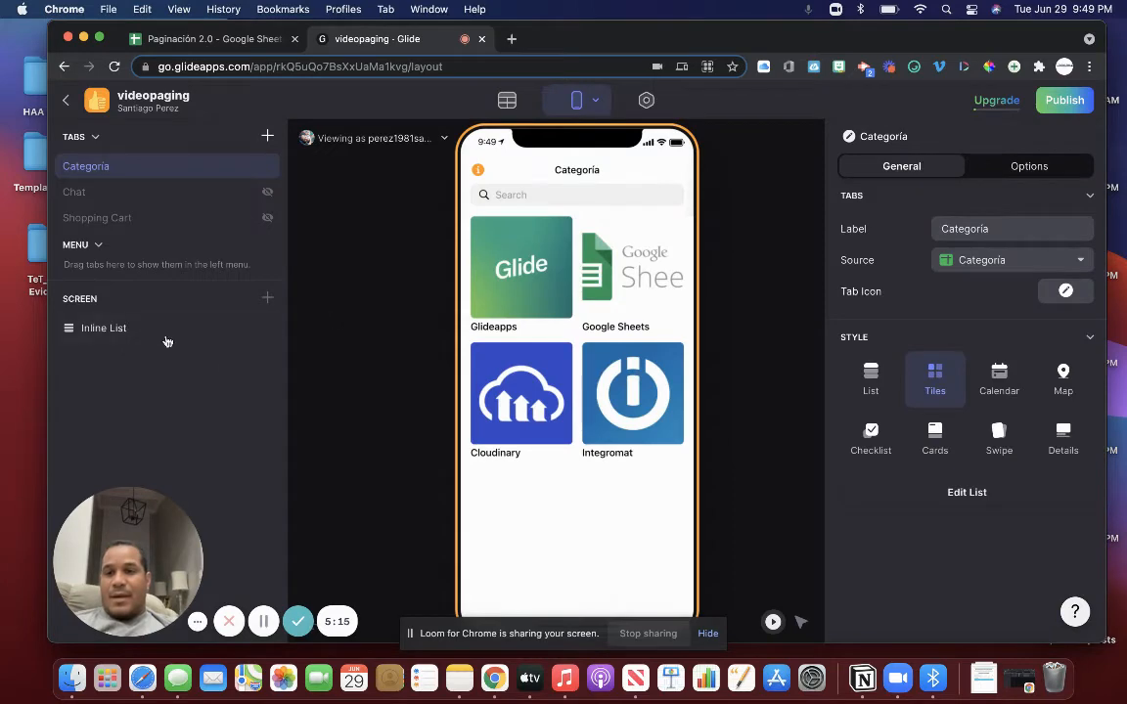
pyautogui.click(954, 492)
pyautogui.scroll(-10, 961, 470)
pyautogui.scroll(-3, 961, 469)
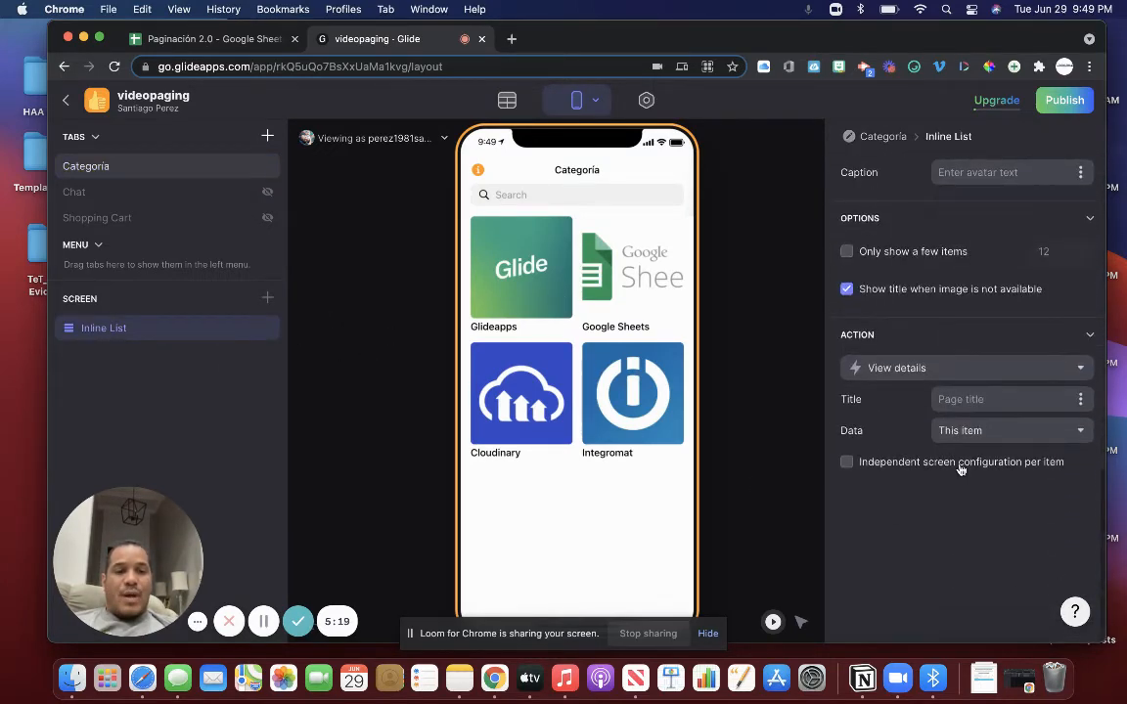
pyautogui.click(888, 370)
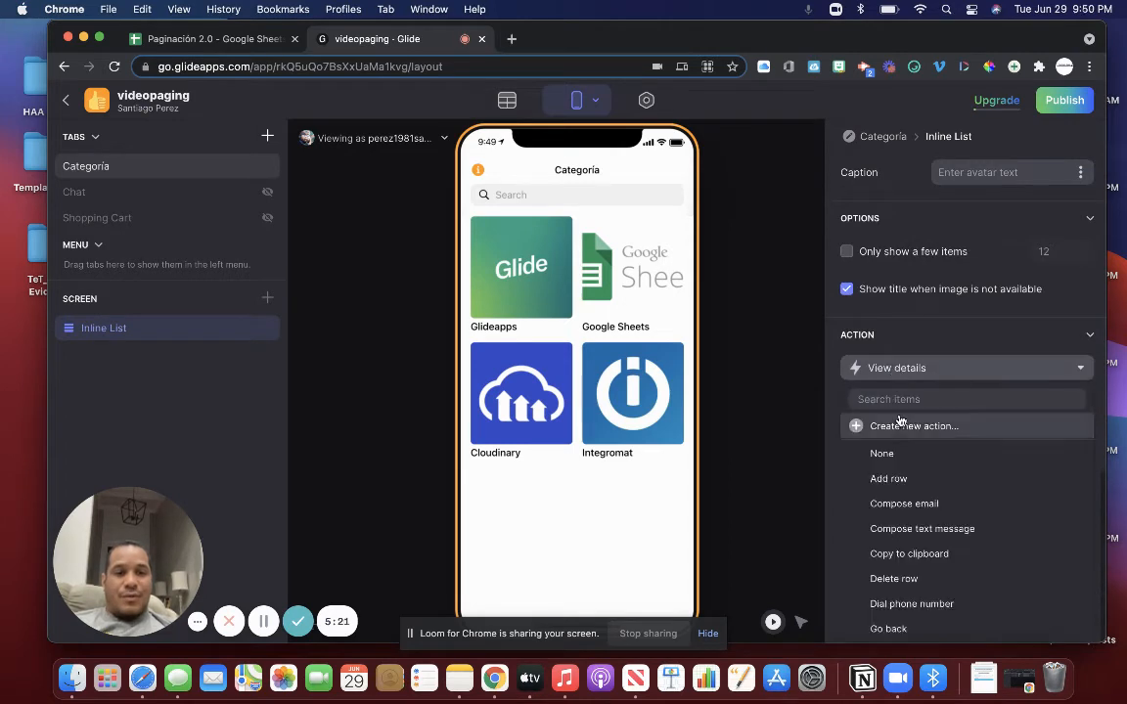
pyautogui.click(827, 426)
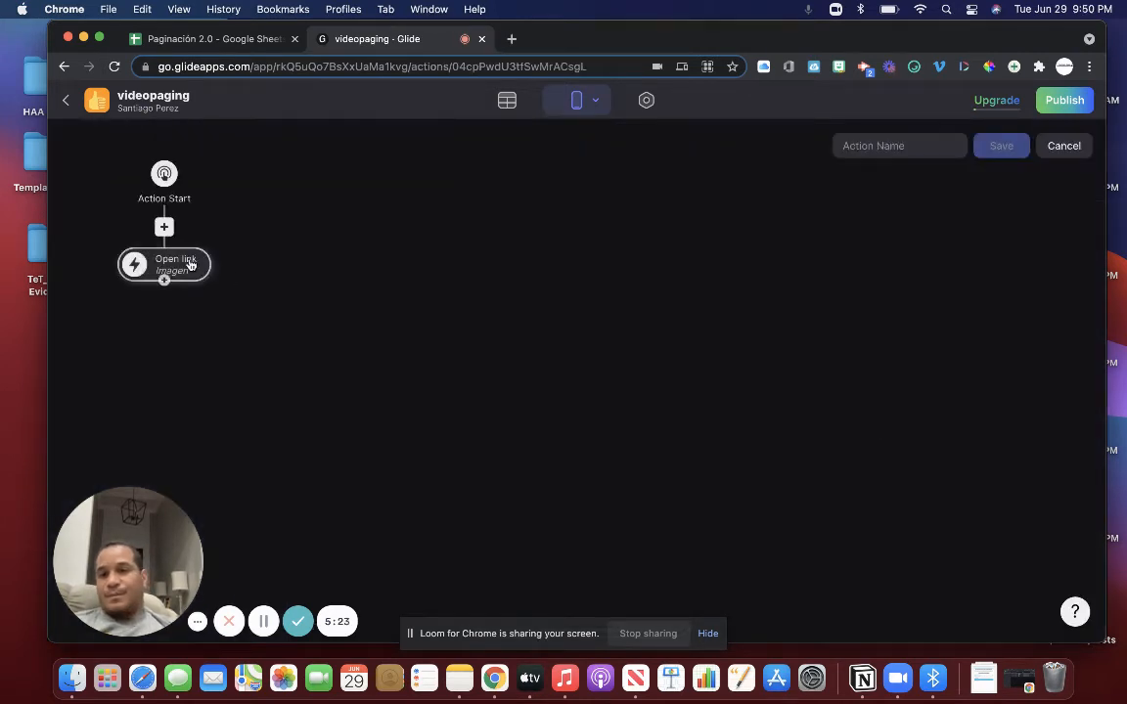
# Change the custom action's Open link step to Set columns.
pyautogui.click(191, 265)
pyautogui.click(197, 353)
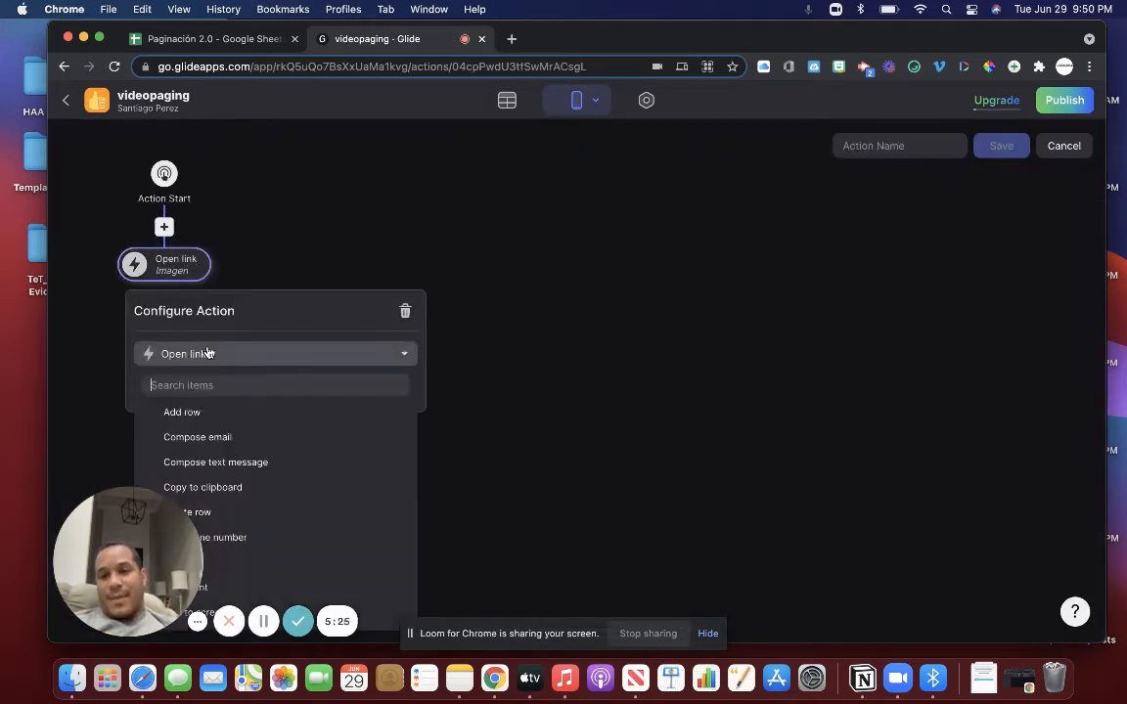
pyautogui.moveTo(128, 548); pyautogui.dragTo(812, 327)
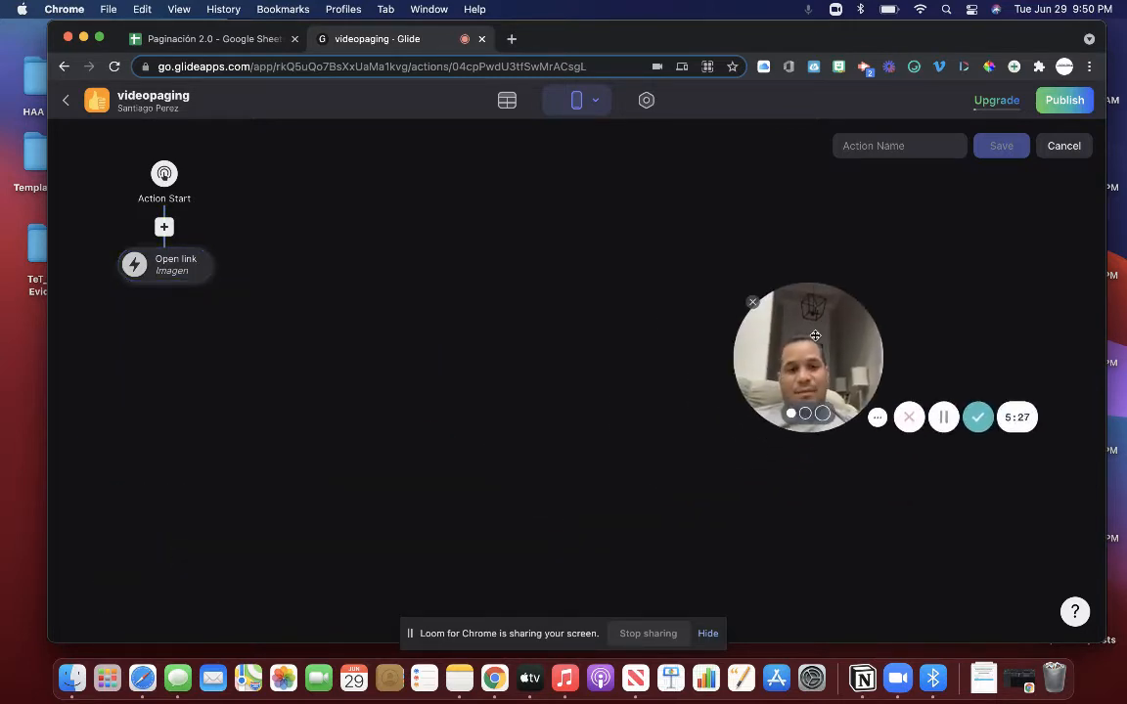
pyautogui.click(205, 264)
pyautogui.click(260, 354)
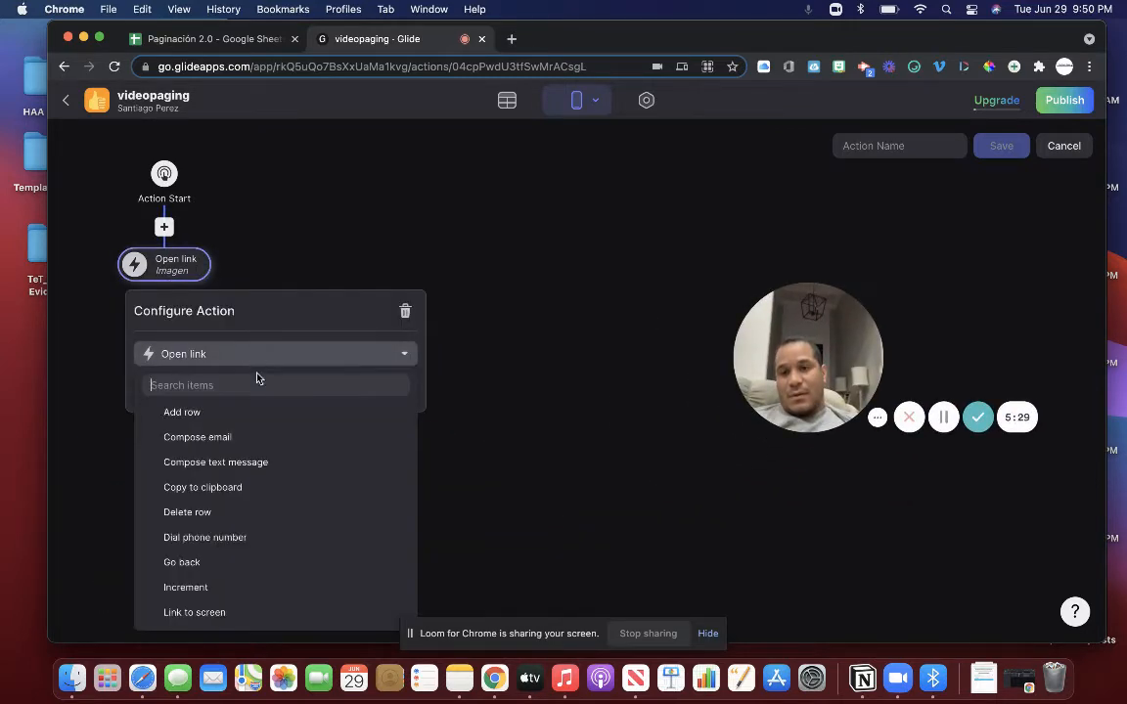
pyautogui.scroll(-5, 257, 432)
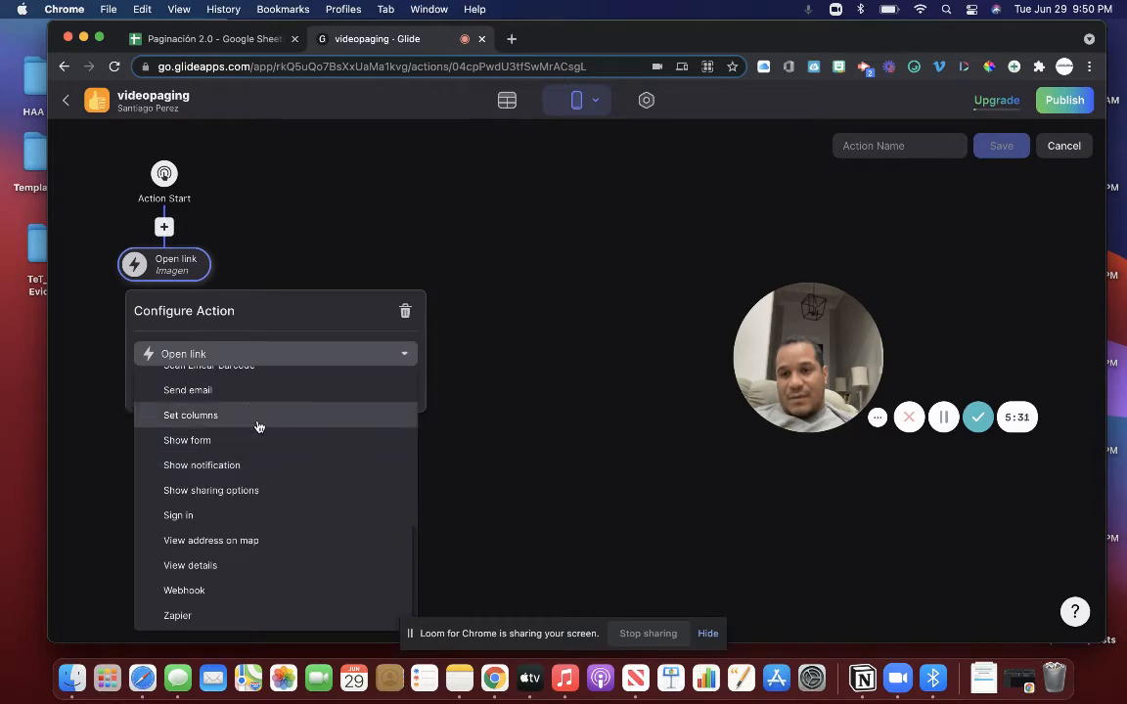
pyautogui.click(260, 415)
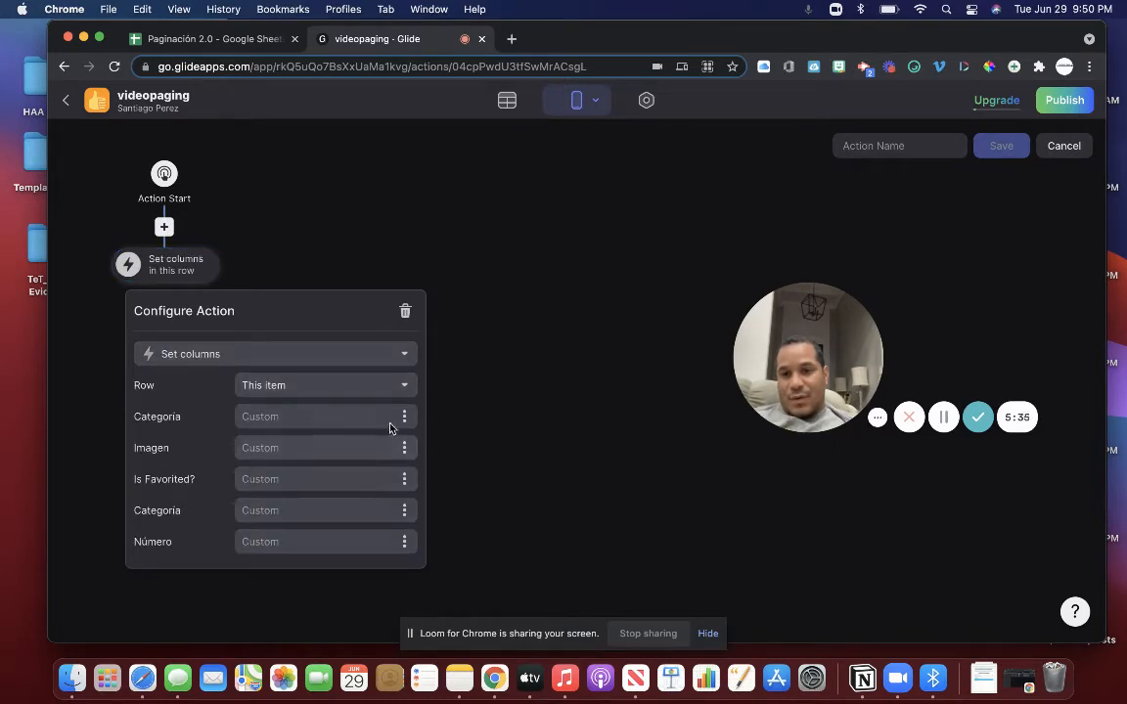
# Have the Set columns step fill the second Categoría column, just above Número, with this item's Categoría value.
pyautogui.click(404, 511)
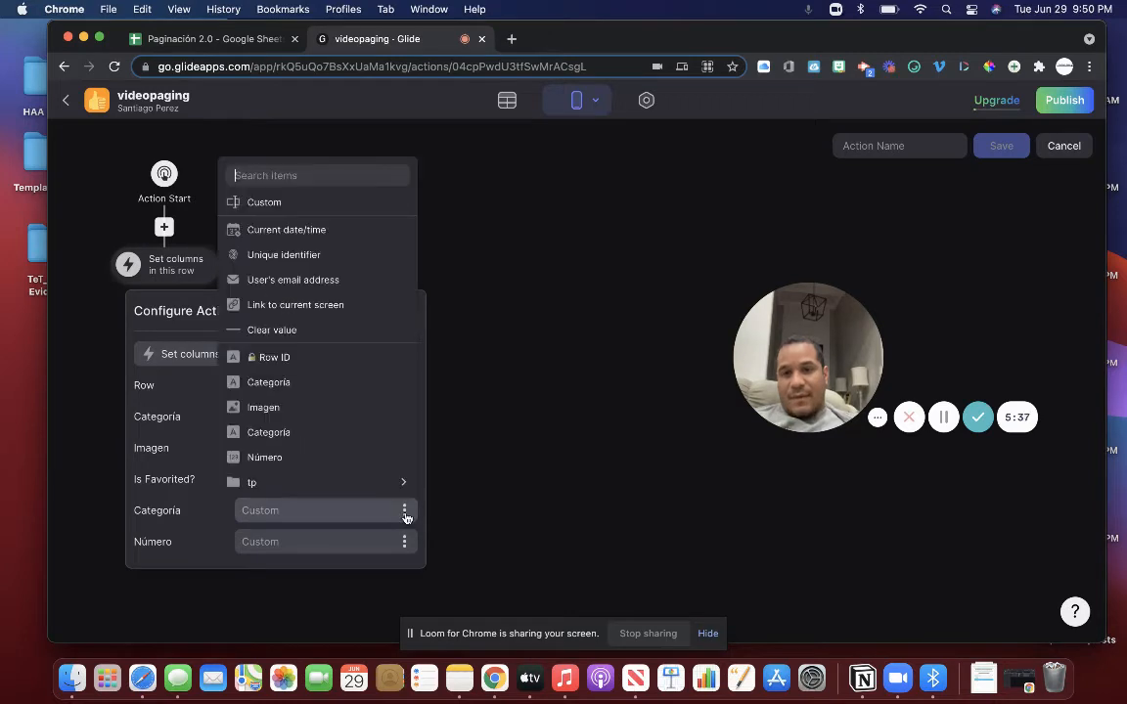
pyautogui.click(345, 387)
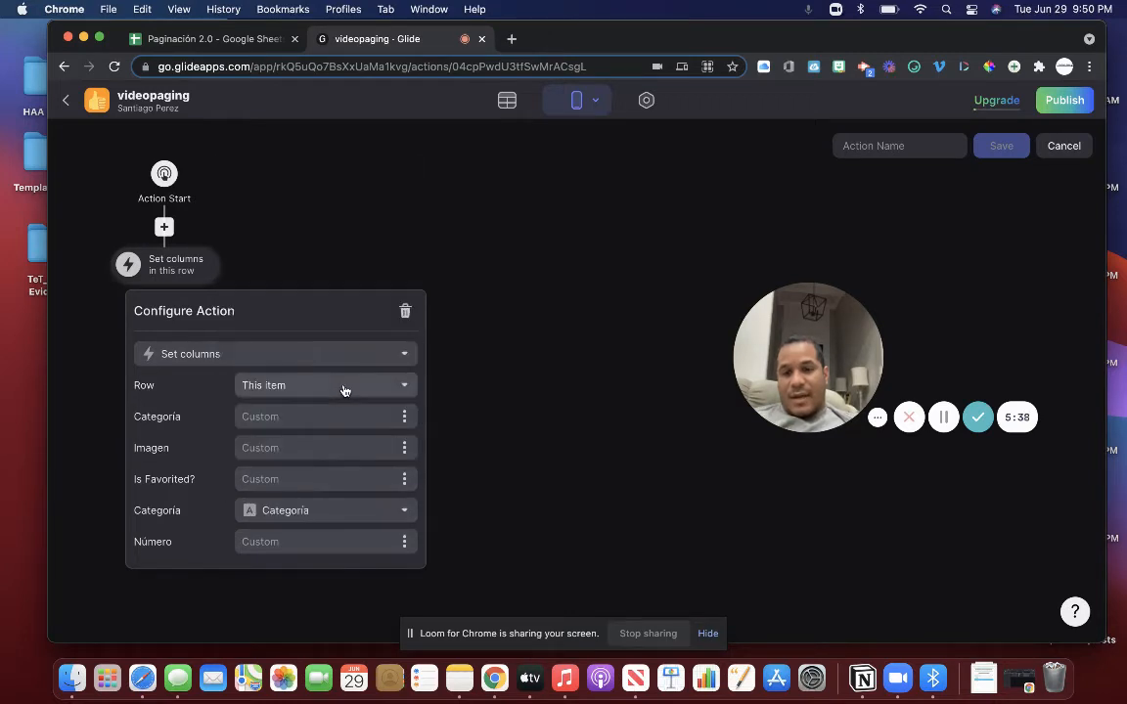
pyautogui.click(478, 505)
# Add a View details step after the Set columns step in the custom action.
pyautogui.click(166, 286)
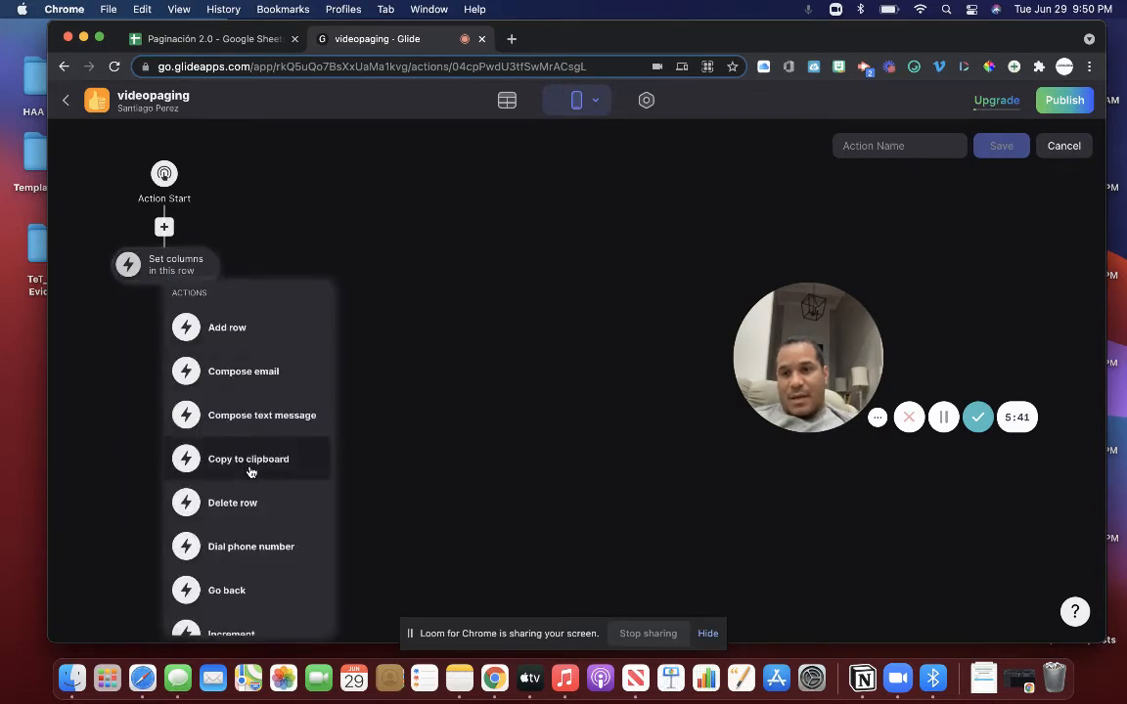
pyautogui.scroll(-6, 264, 459)
pyautogui.click(252, 531)
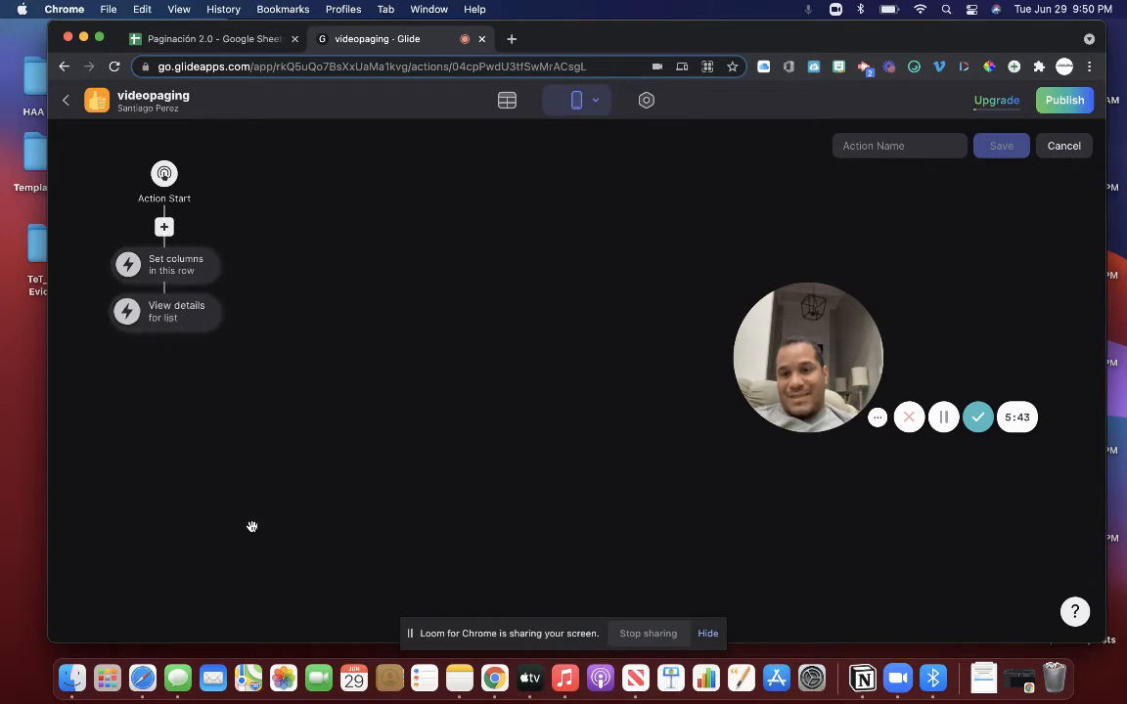
# Name the custom action "Vídeo" and save it.
pyautogui.click(878, 148)
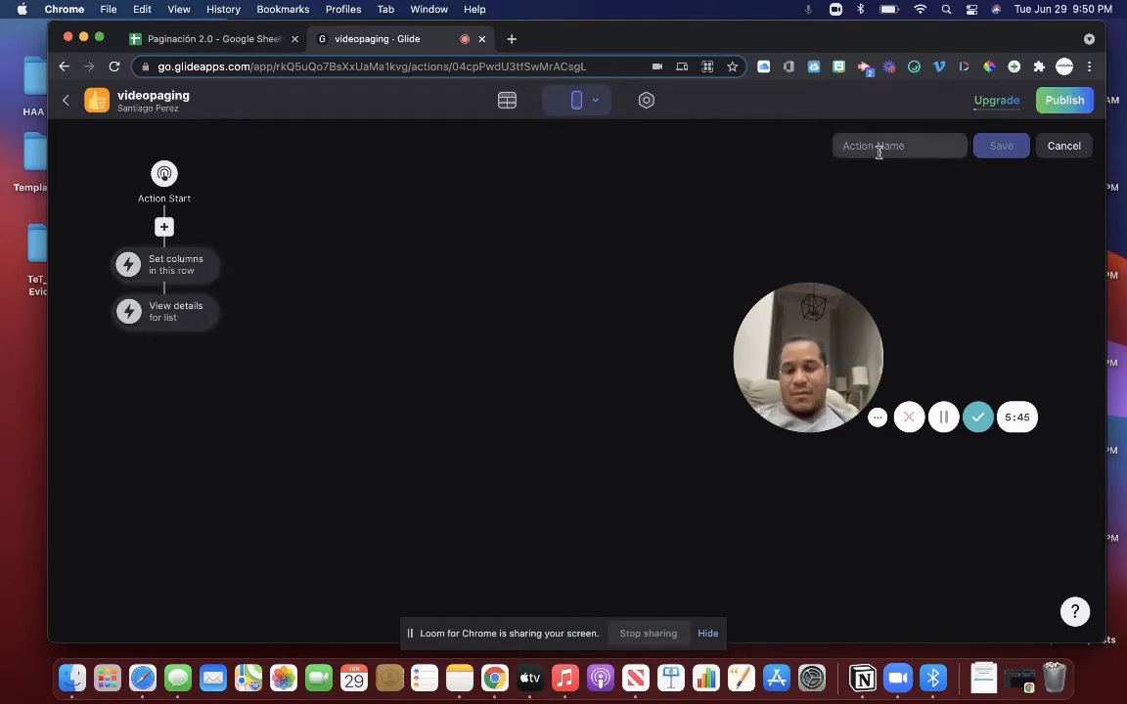
pyautogui.write('V_')
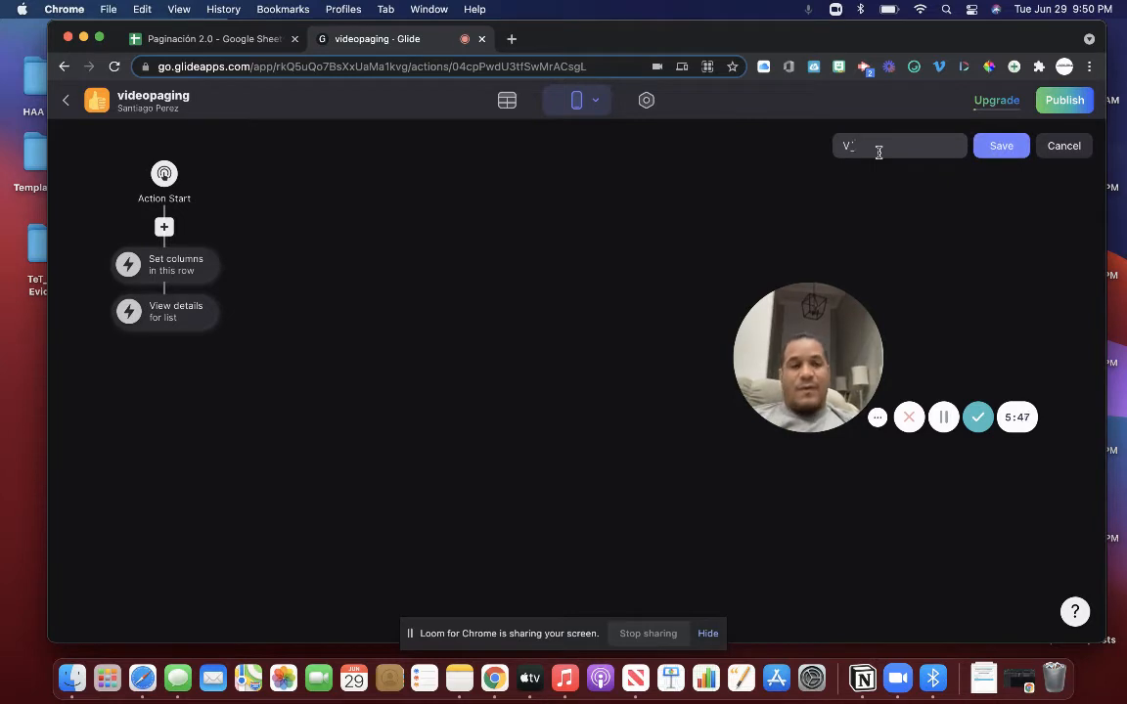
pyautogui.press('BackSpace')
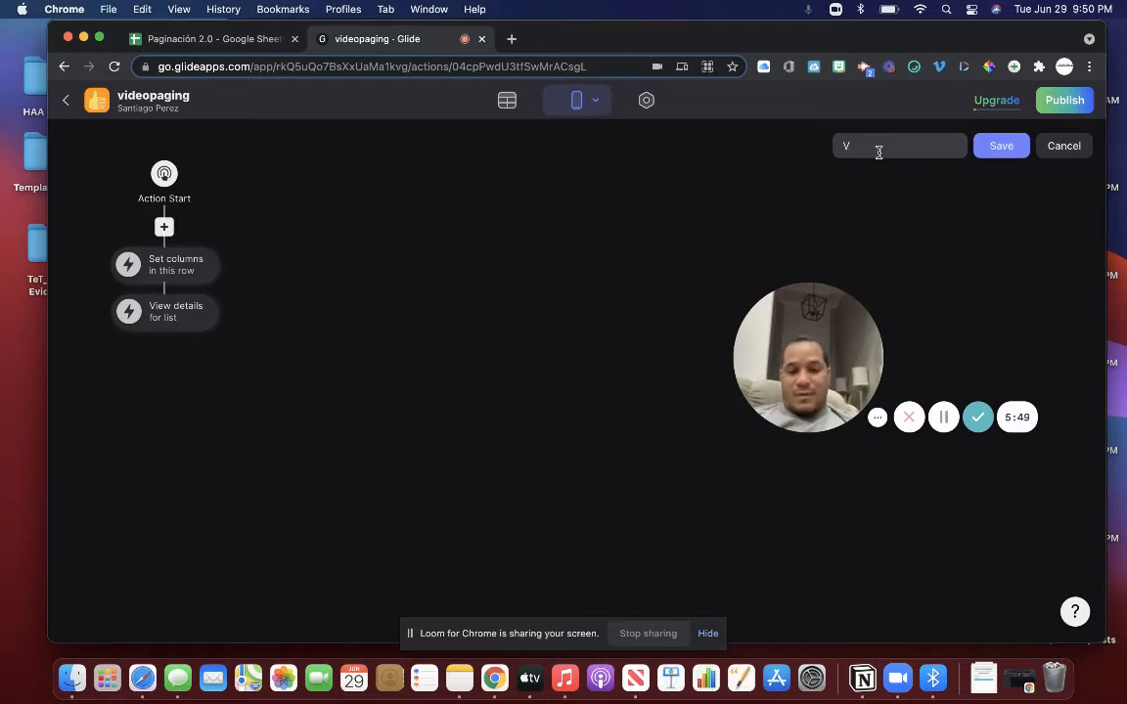
pyautogui.write('ideo')
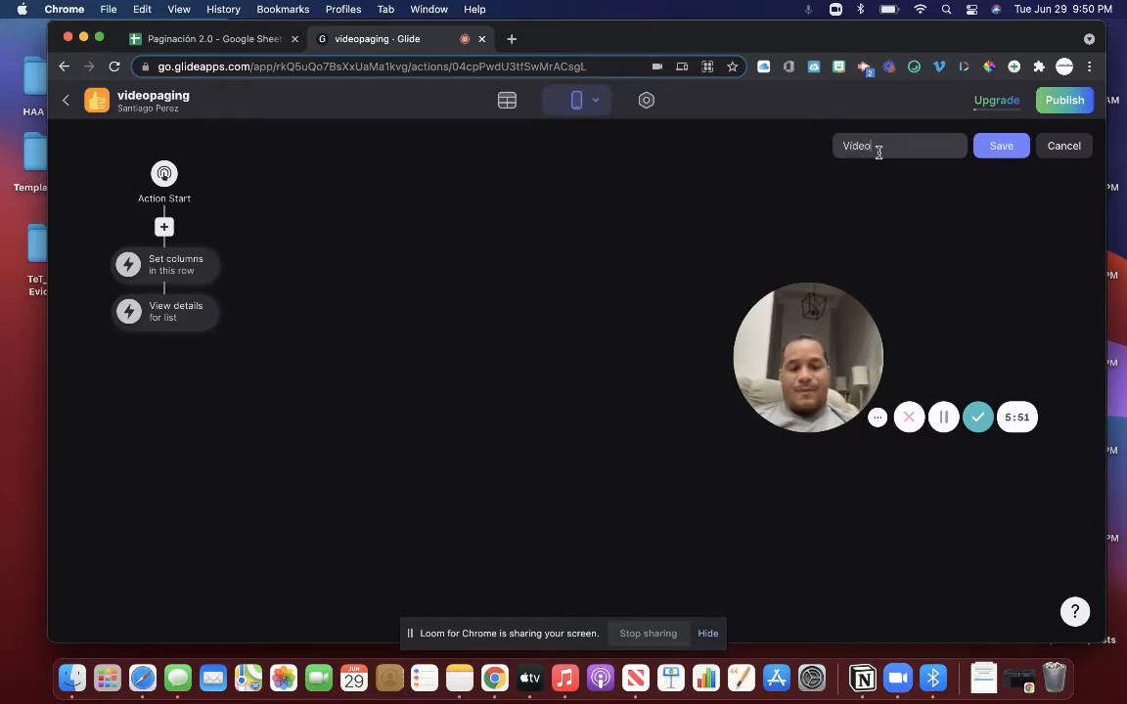
pyautogui.click(999, 147)
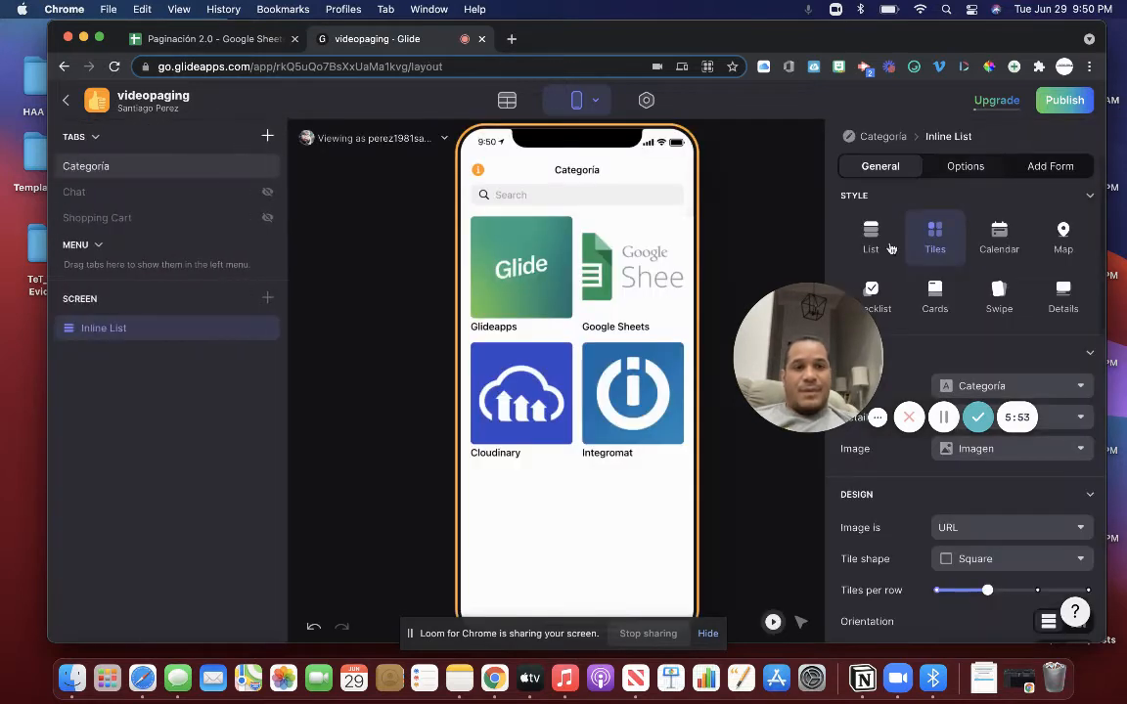
# Open the Glideapps tile's details screen and remove its Title component.
pyautogui.moveTo(755, 311); pyautogui.dragTo(74, 491)
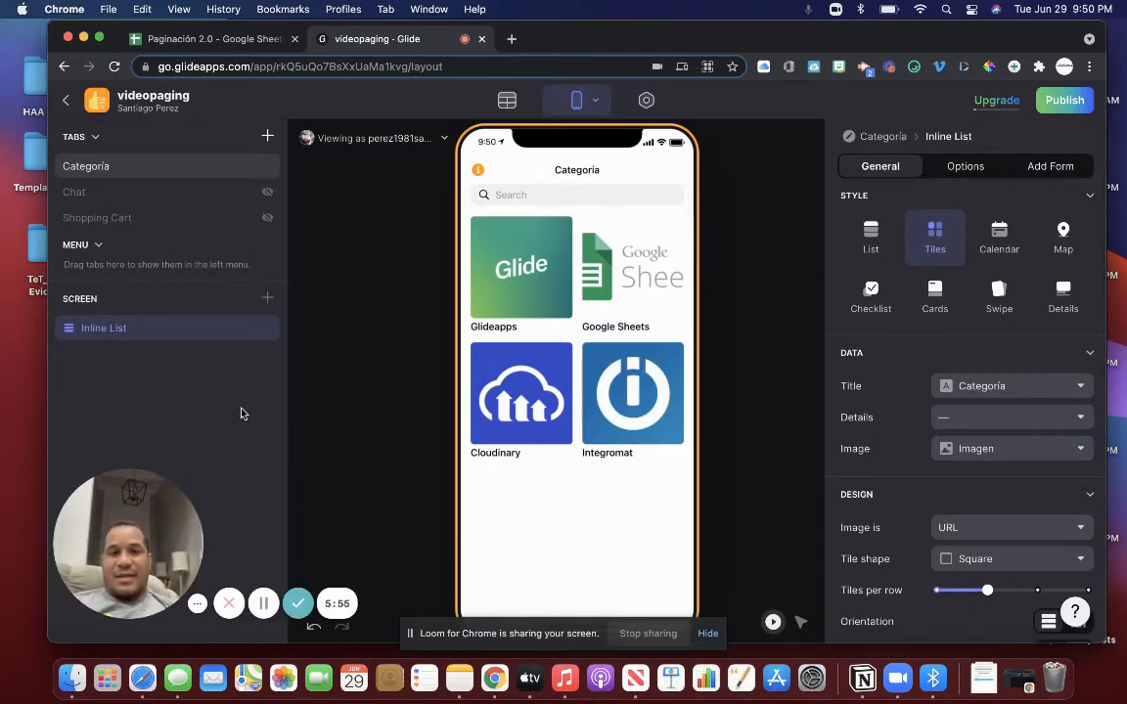
pyautogui.click(508, 280)
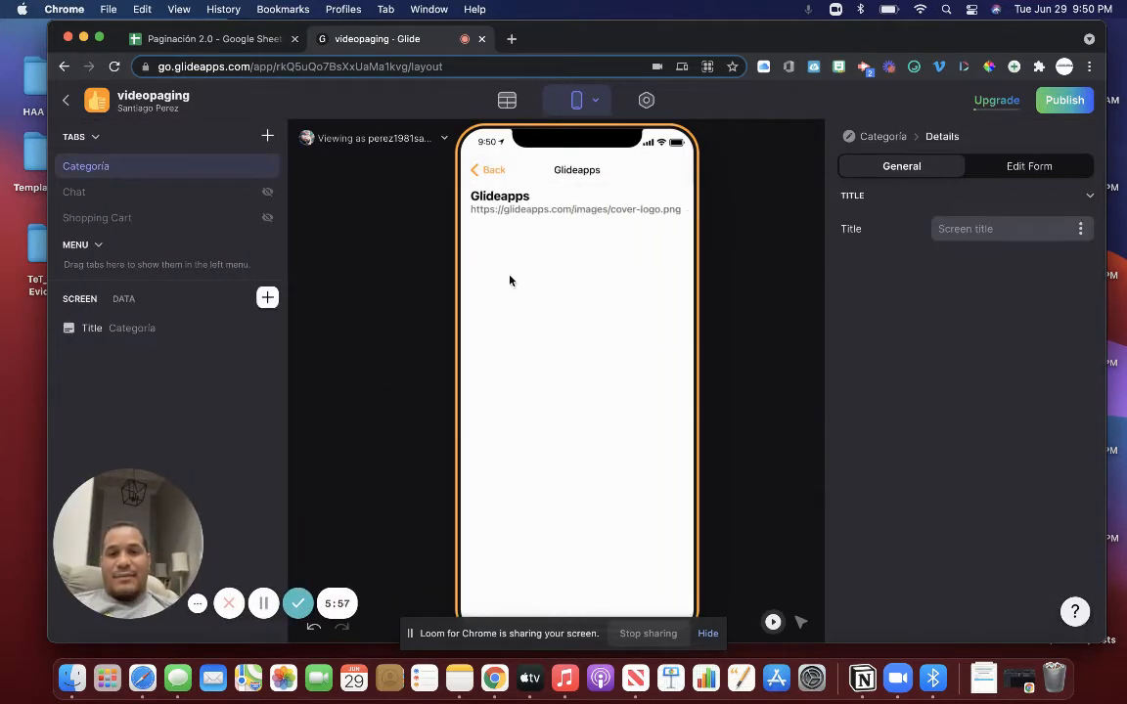
pyautogui.click(266, 328)
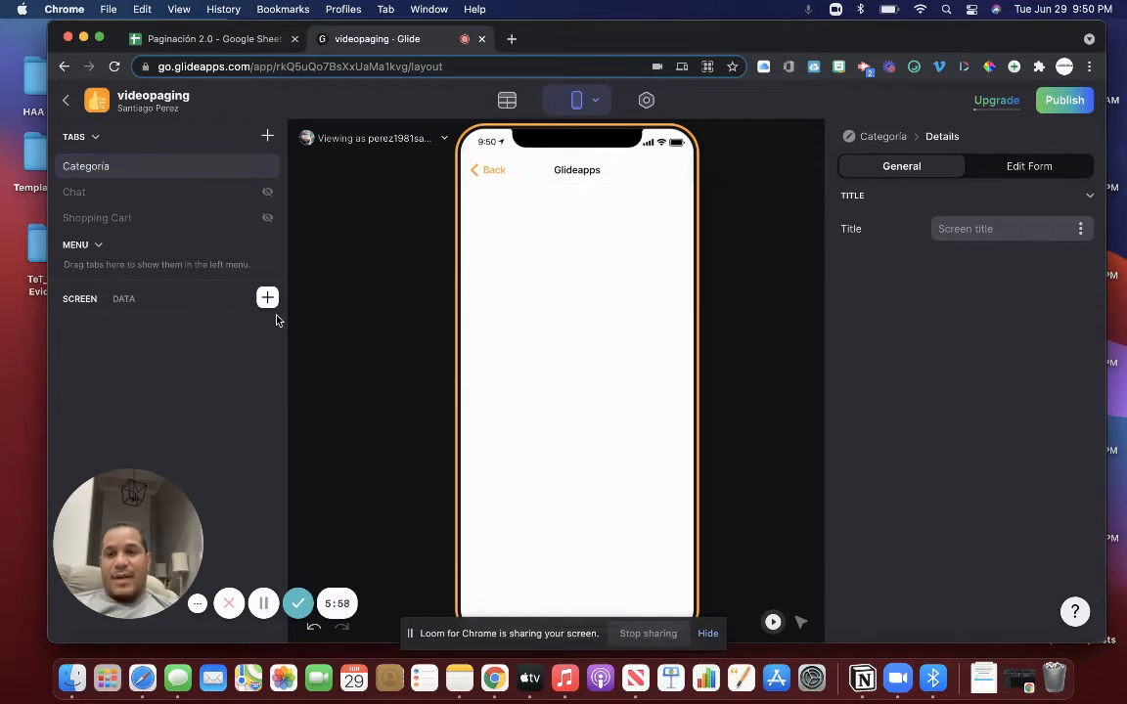
# Add a Video component and a Button Bar to the Glideapps details screen.
pyautogui.click(515, 103)
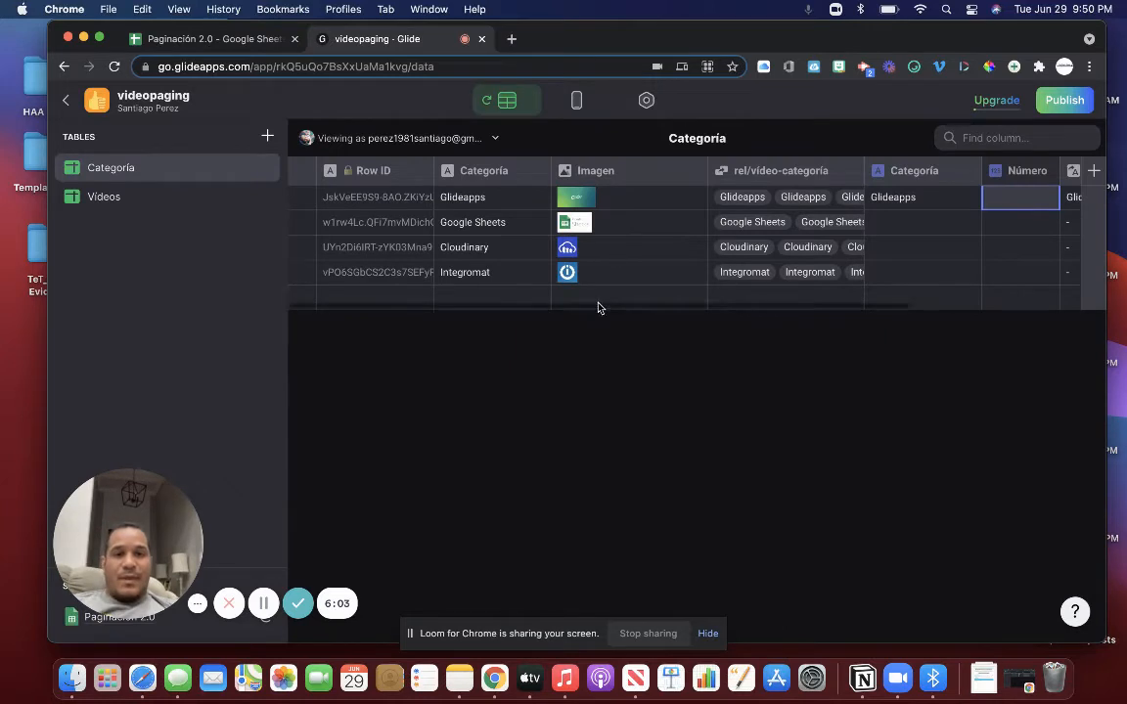
pyautogui.moveTo(599, 308); pyautogui.dragTo(729, 300)
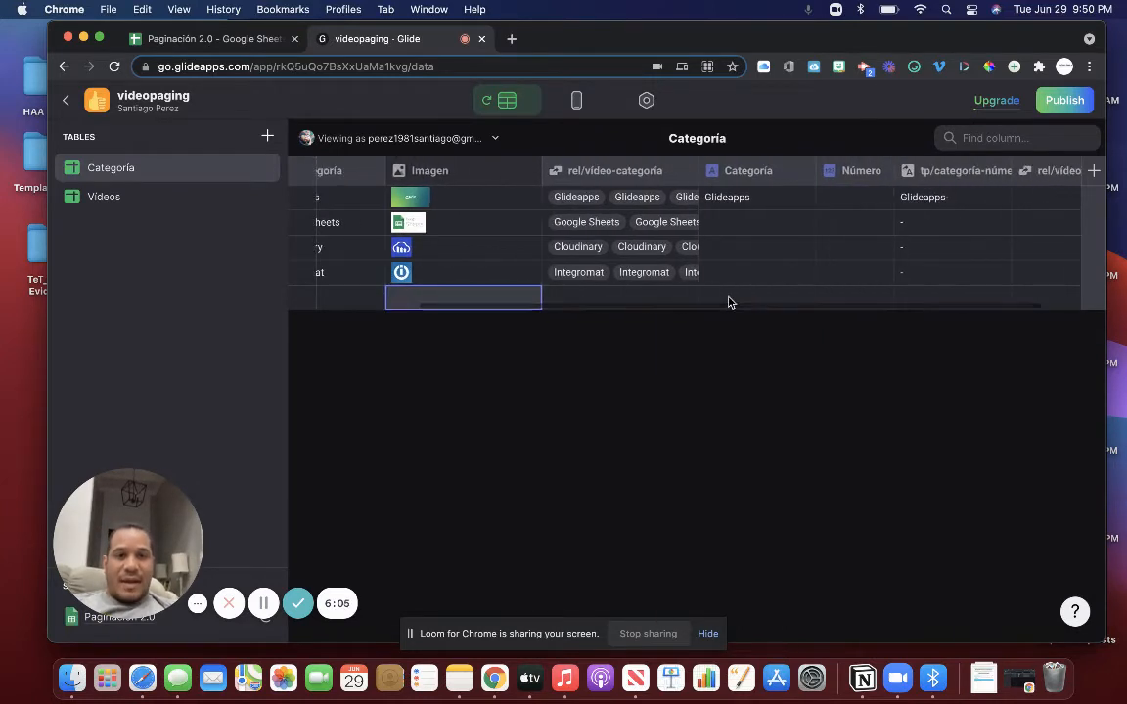
pyautogui.click(577, 100)
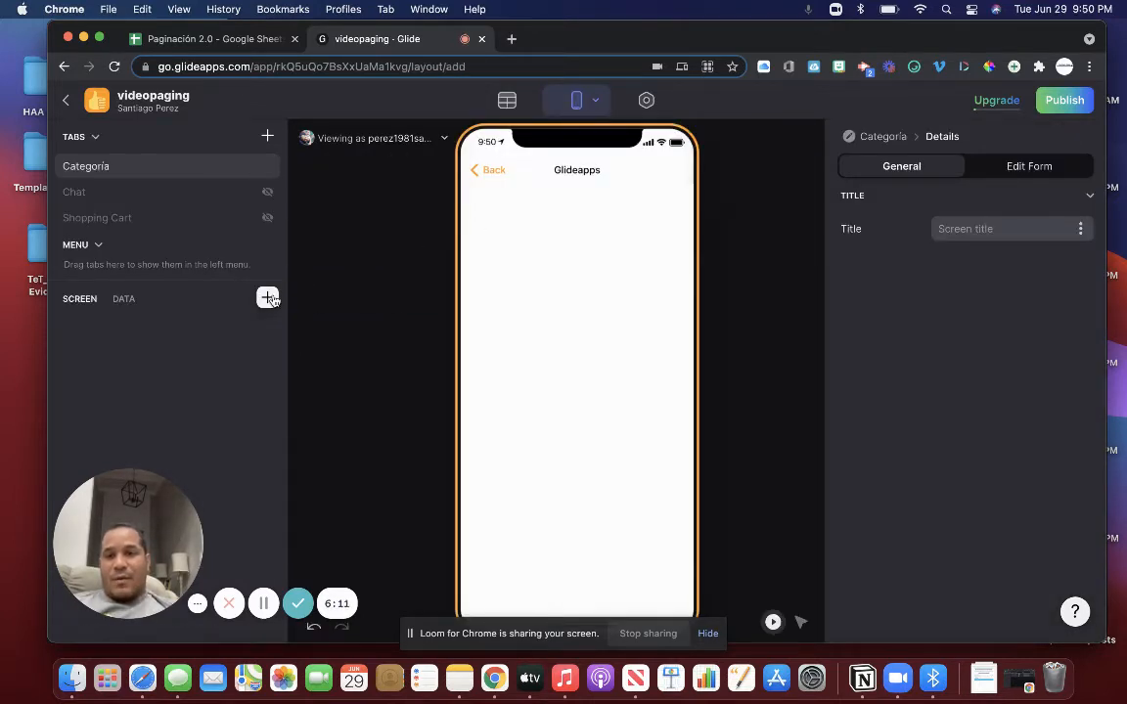
pyautogui.click(267, 297)
pyautogui.click(497, 432)
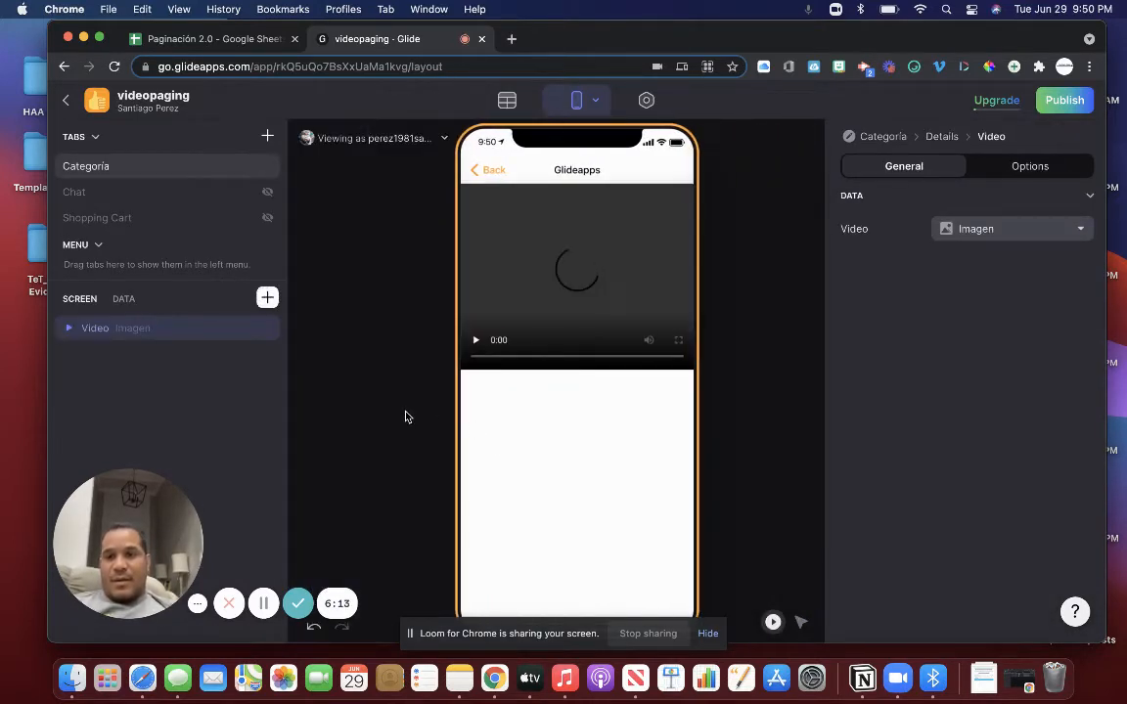
pyautogui.click(267, 297)
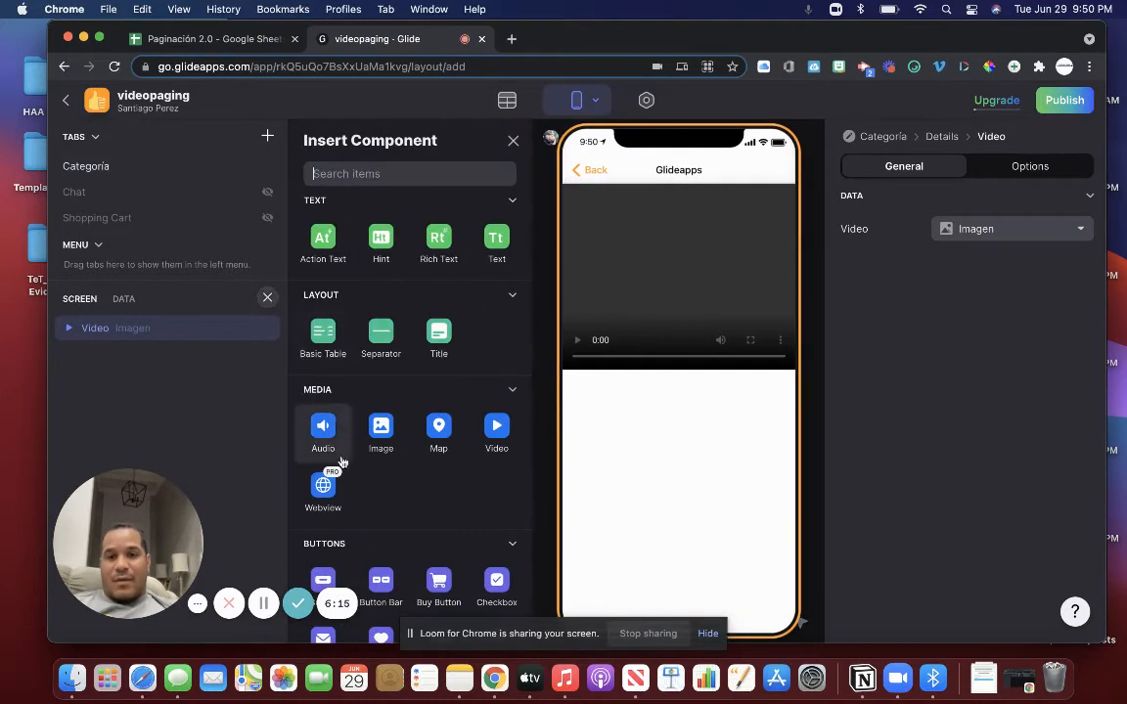
pyautogui.scroll(-2, 338, 533)
pyautogui.scroll(-1, 338, 533)
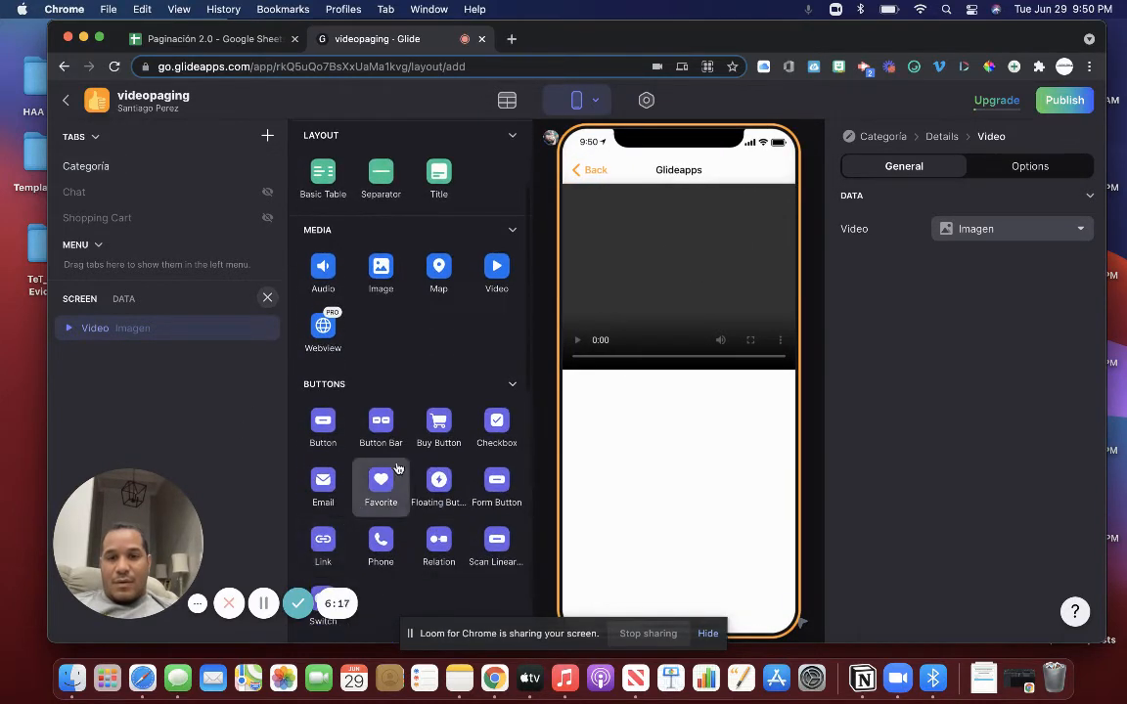
pyautogui.click(384, 423)
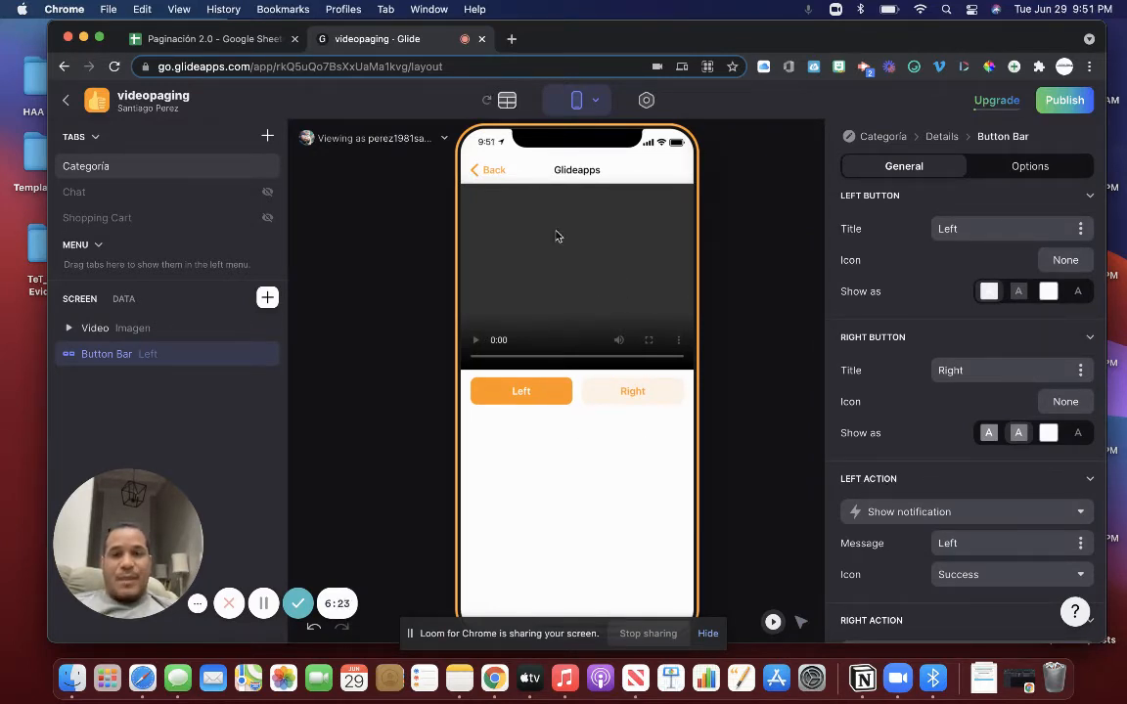
# Add a new column of type Rollup at the end of the Categoría table.
pyautogui.click(509, 102)
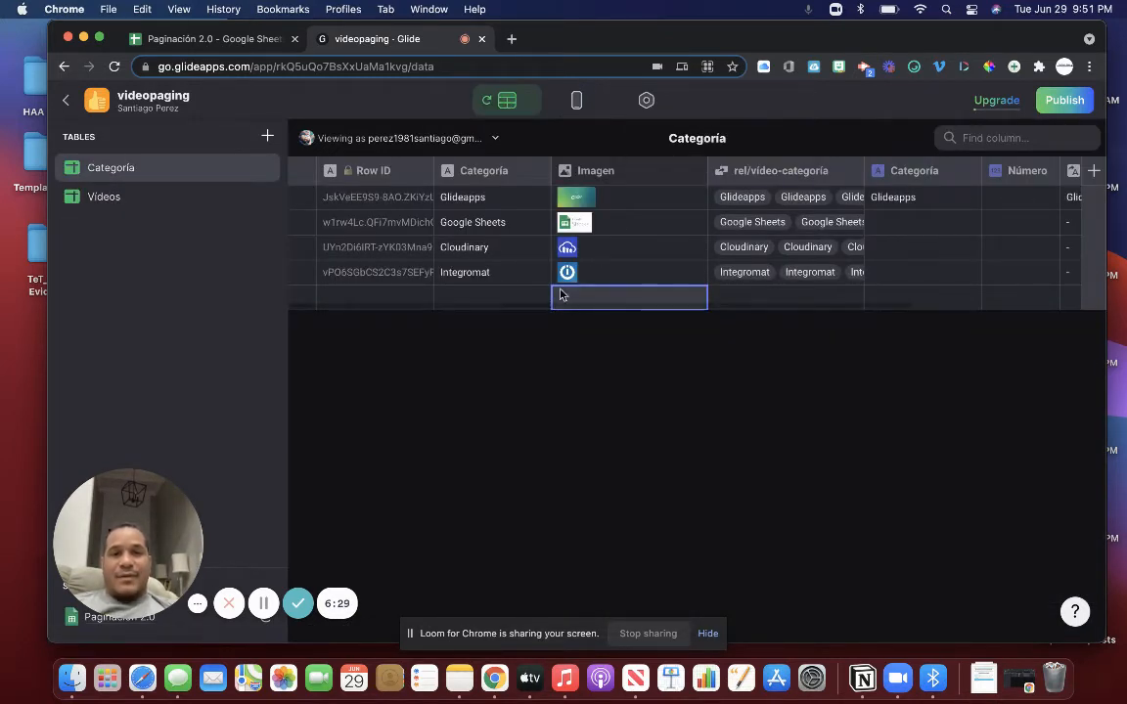
pyautogui.moveTo(565, 305); pyautogui.dragTo(824, 327)
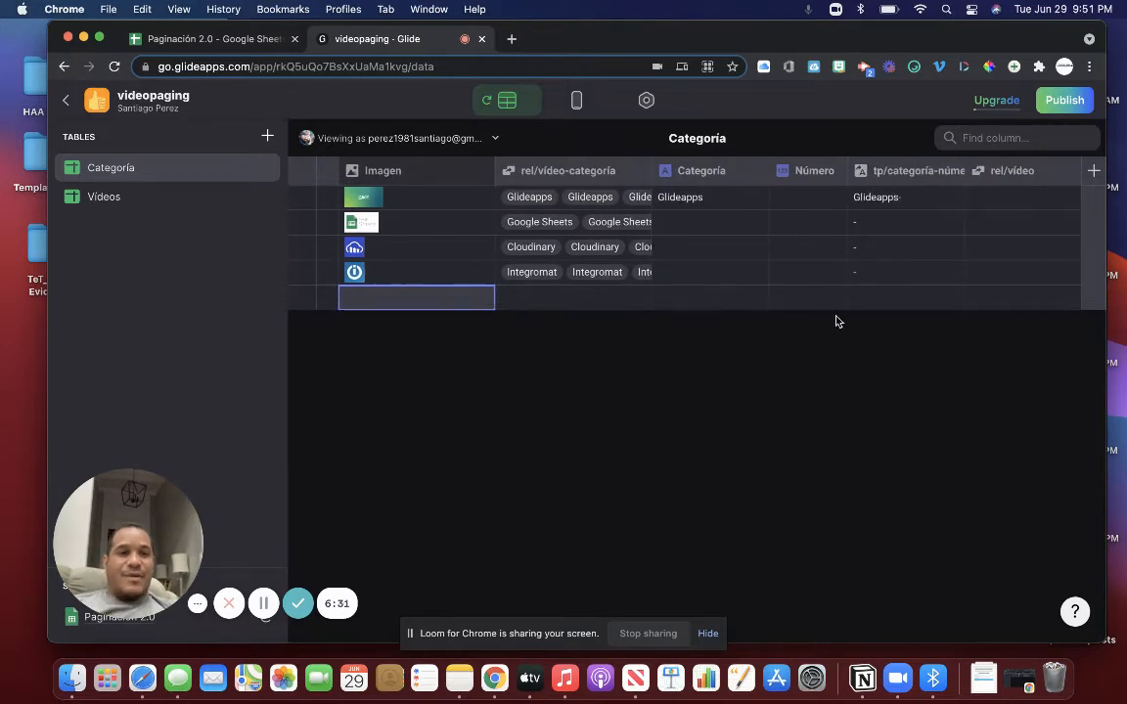
pyautogui.click(1094, 172)
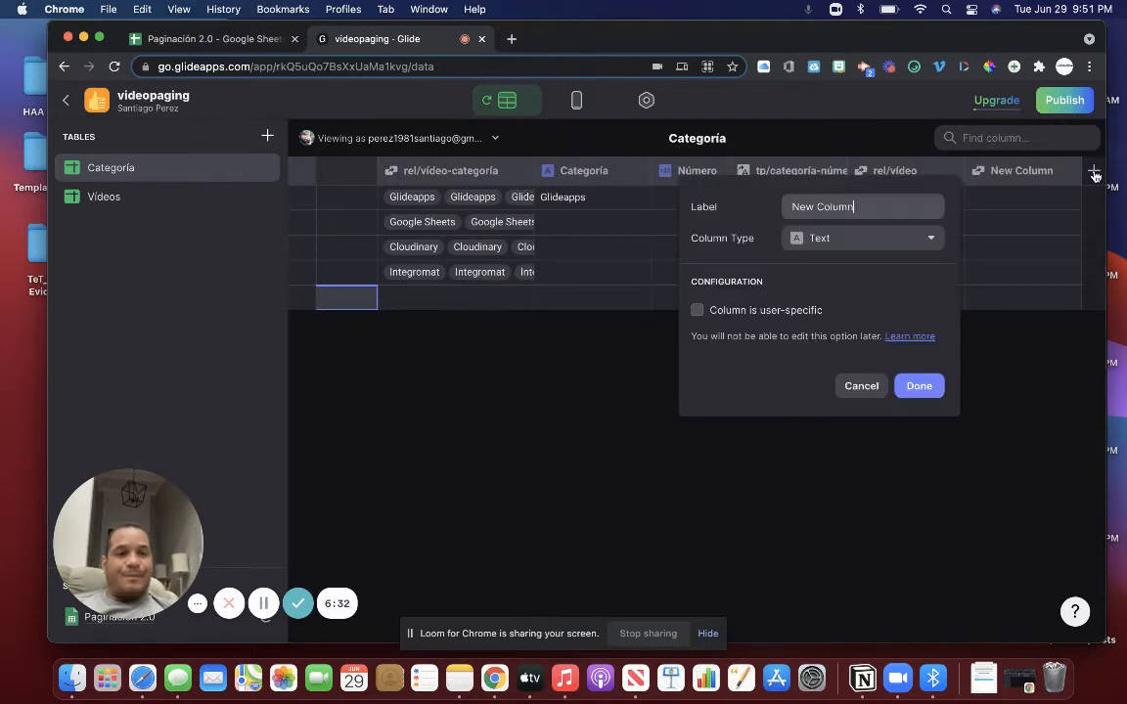
pyautogui.click(896, 243)
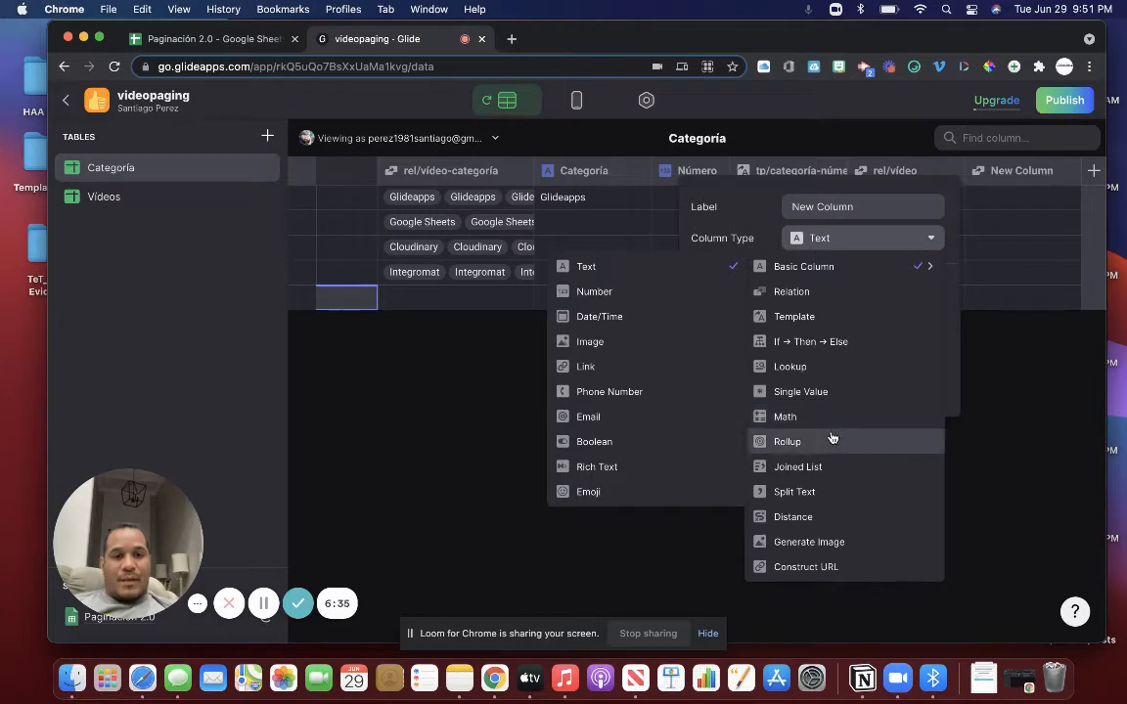
pyautogui.click(832, 441)
# Label the new rollup column "rlp-mínimo".
pyautogui.click(871, 205)
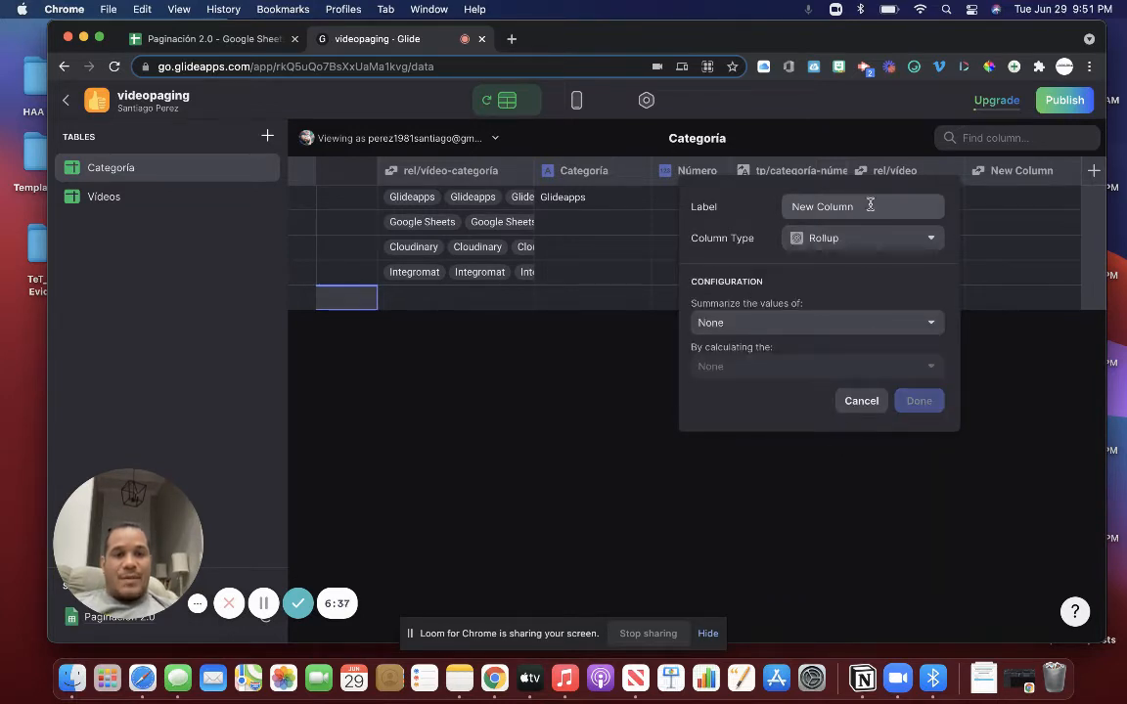
pyautogui.press('BackSpace')
pyautogui.press('BackSpace')
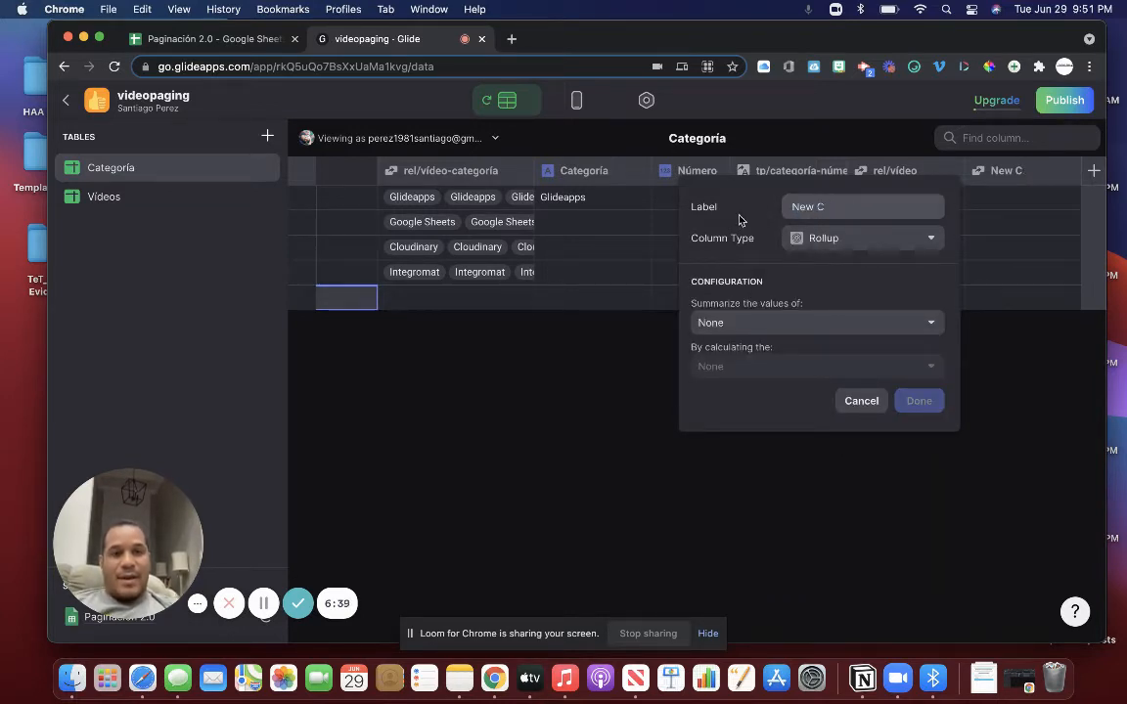
pyautogui.press('BackSpace')
pyautogui.press('BackSpace')
pyautogui.press('BackSpace')
pyautogui.press('BackSpace')
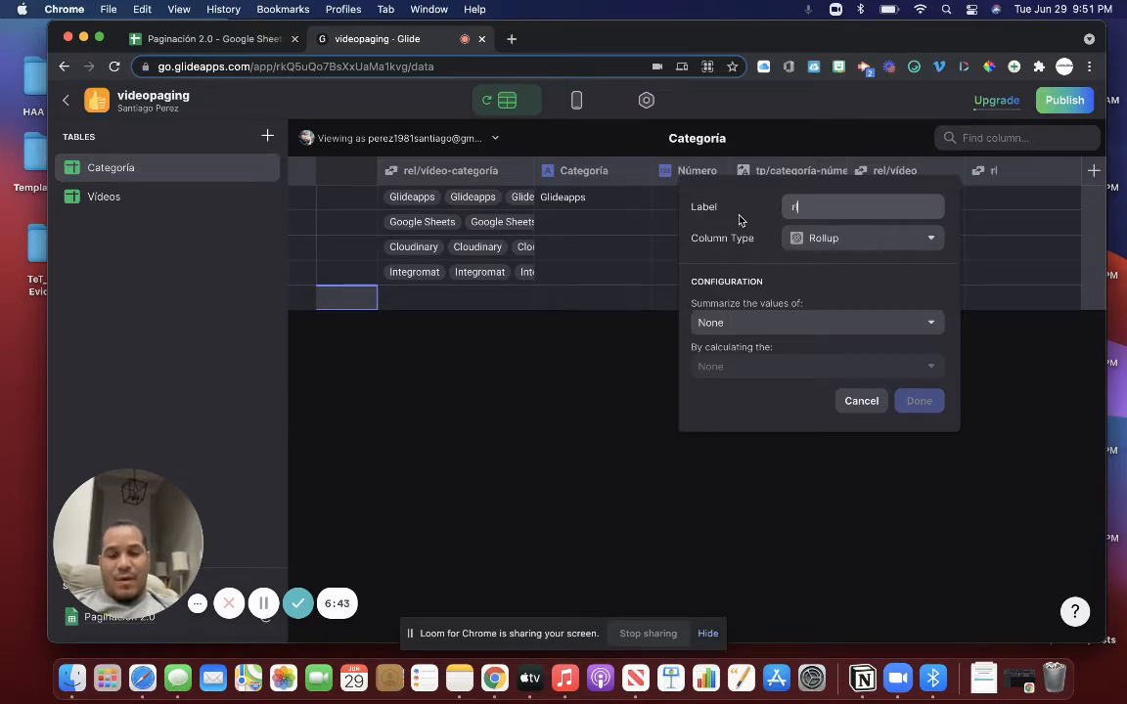
pyautogui.write('rlp-mi')
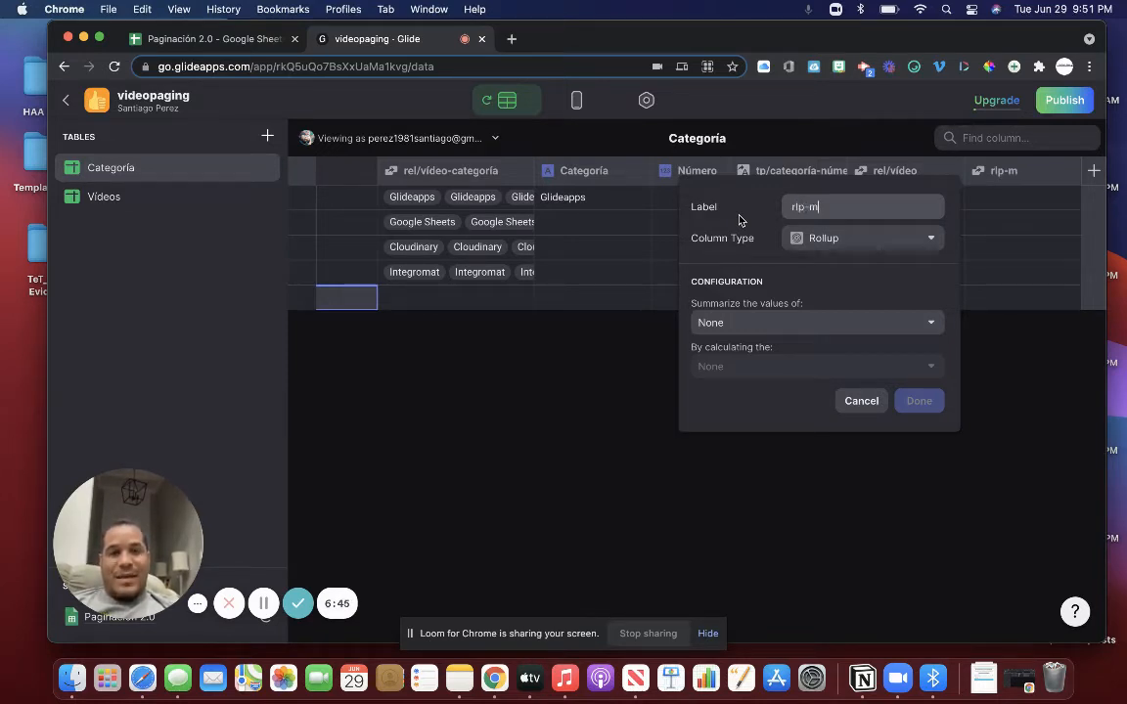
pyautogui.write('ím')
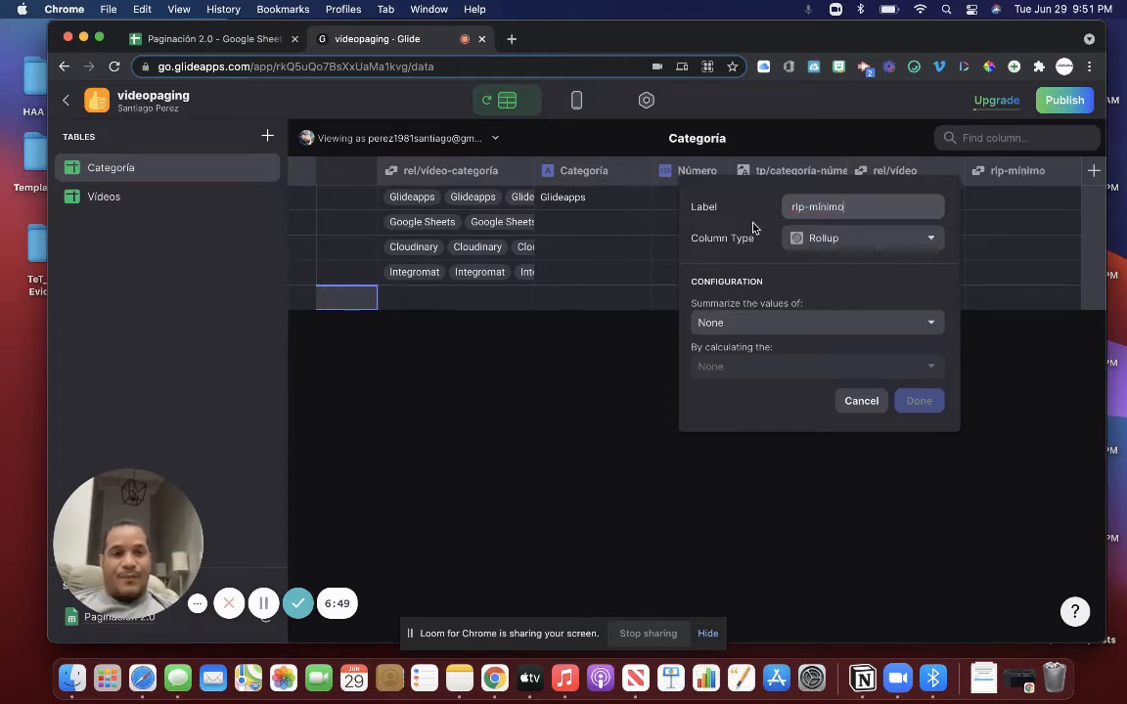
# Have the rollup summarize Numeración through the rel/vídeo-categoría relation using Count, and save the column.
pyautogui.click(783, 323)
pyautogui.moveTo(787, 349)
pyautogui.moveTo(772, 401)
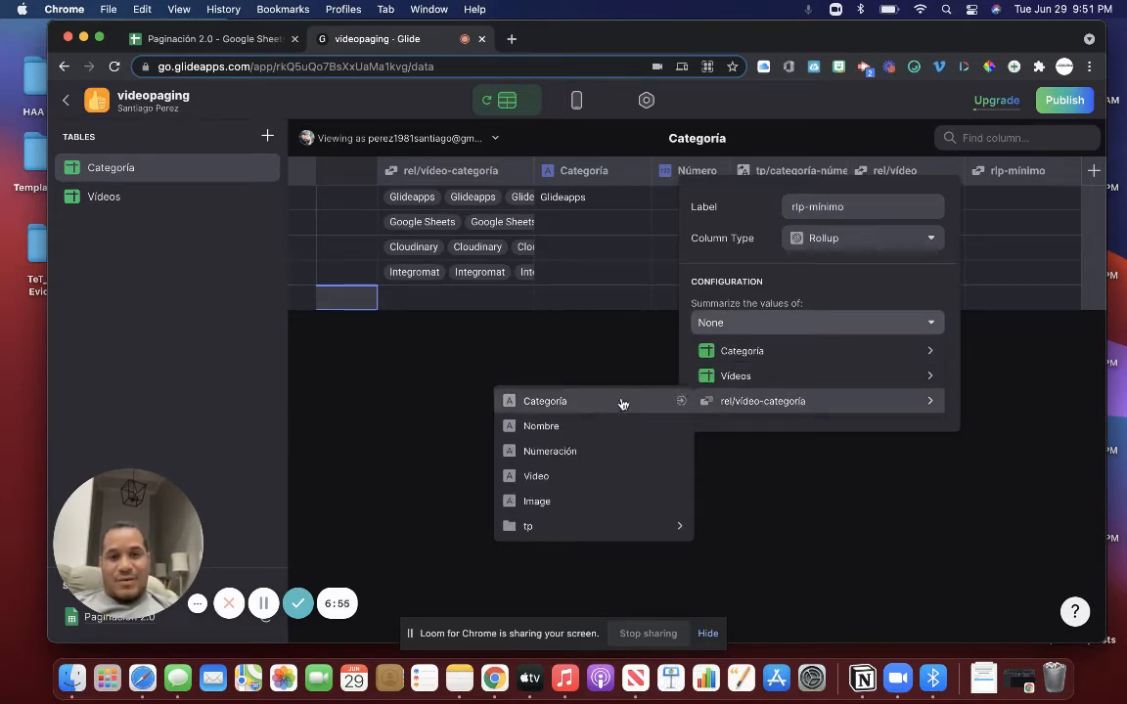
pyautogui.click(603, 451)
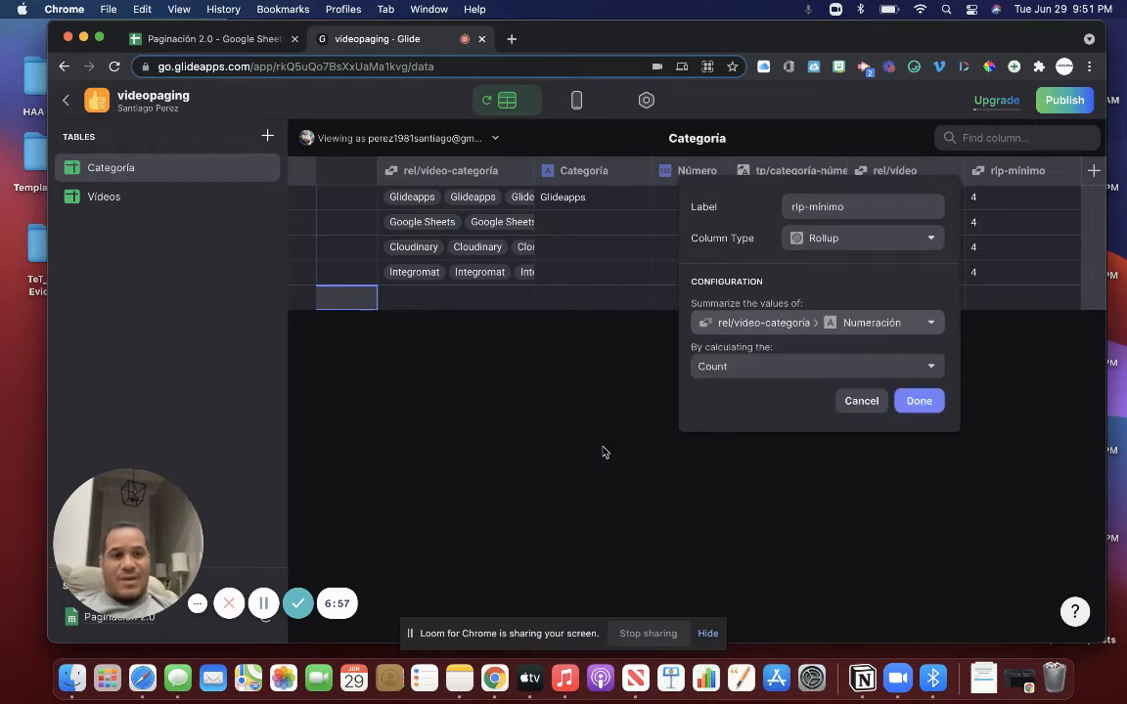
pyautogui.click(722, 370)
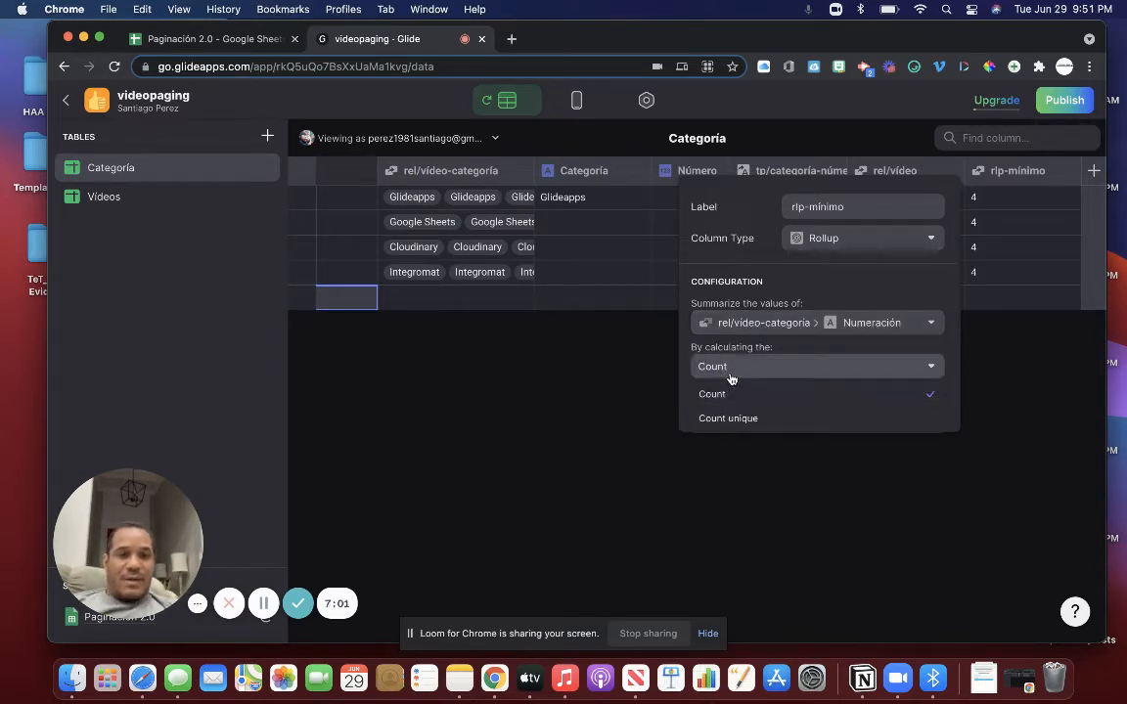
pyautogui.click(712, 394)
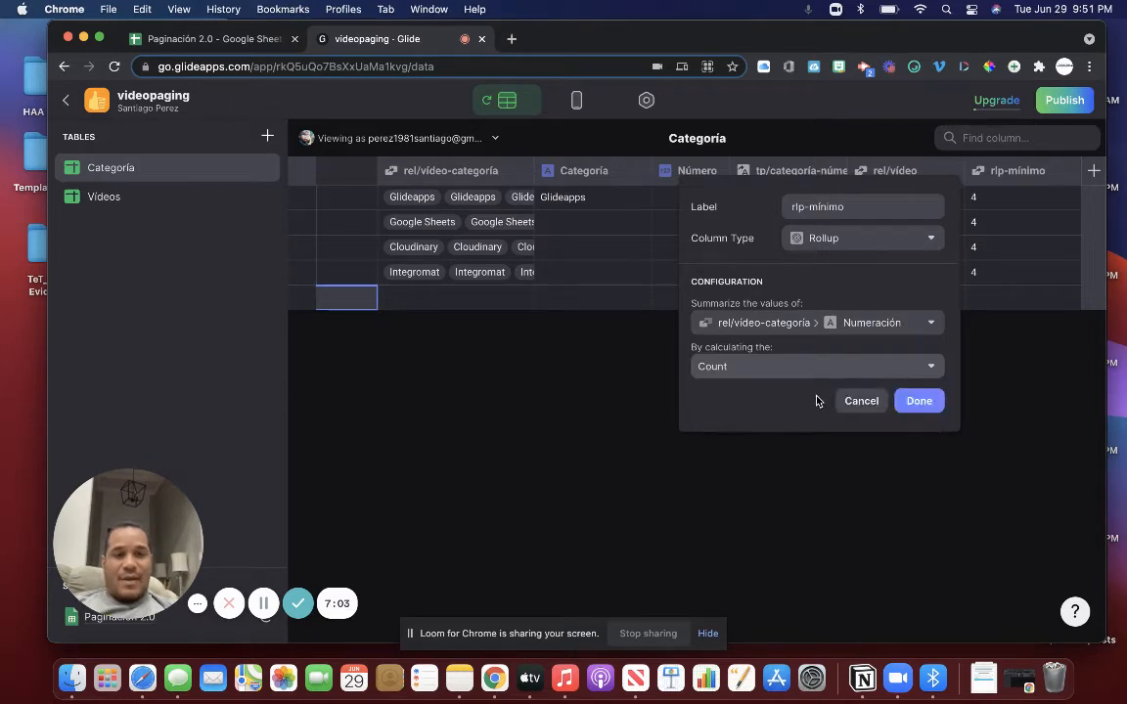
pyautogui.click(919, 401)
# Change the Numeración column of the Vídeos table to the Number type with precision 1.
pyautogui.click(95, 201)
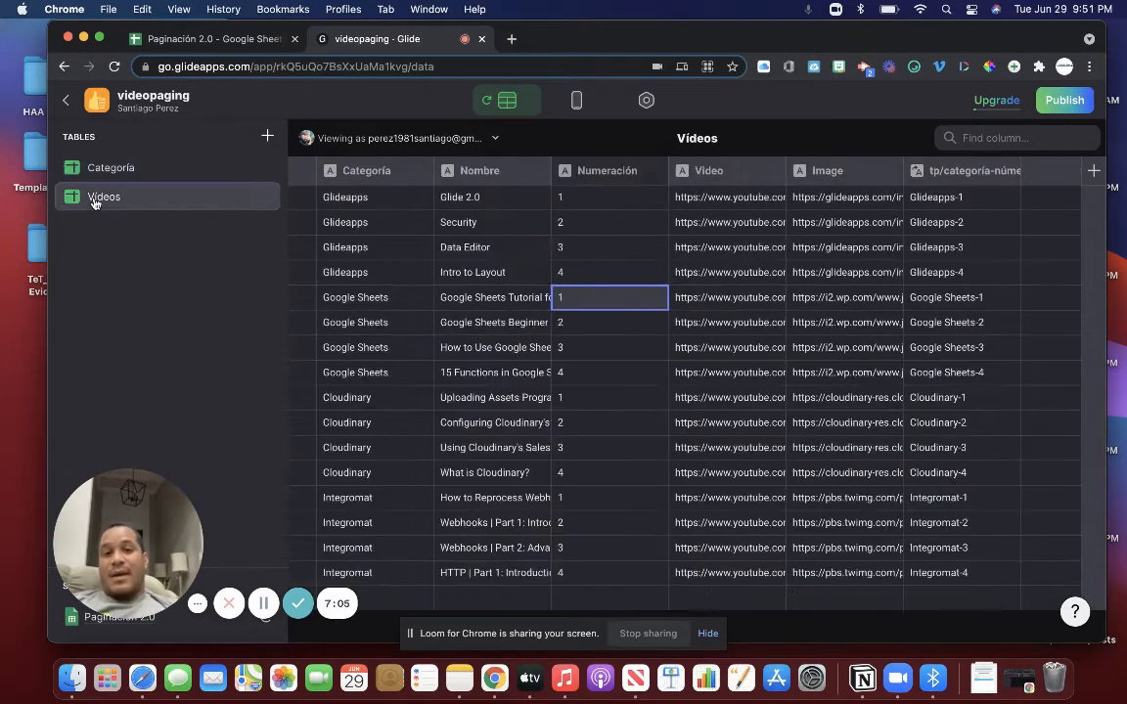
pyautogui.click(658, 171)
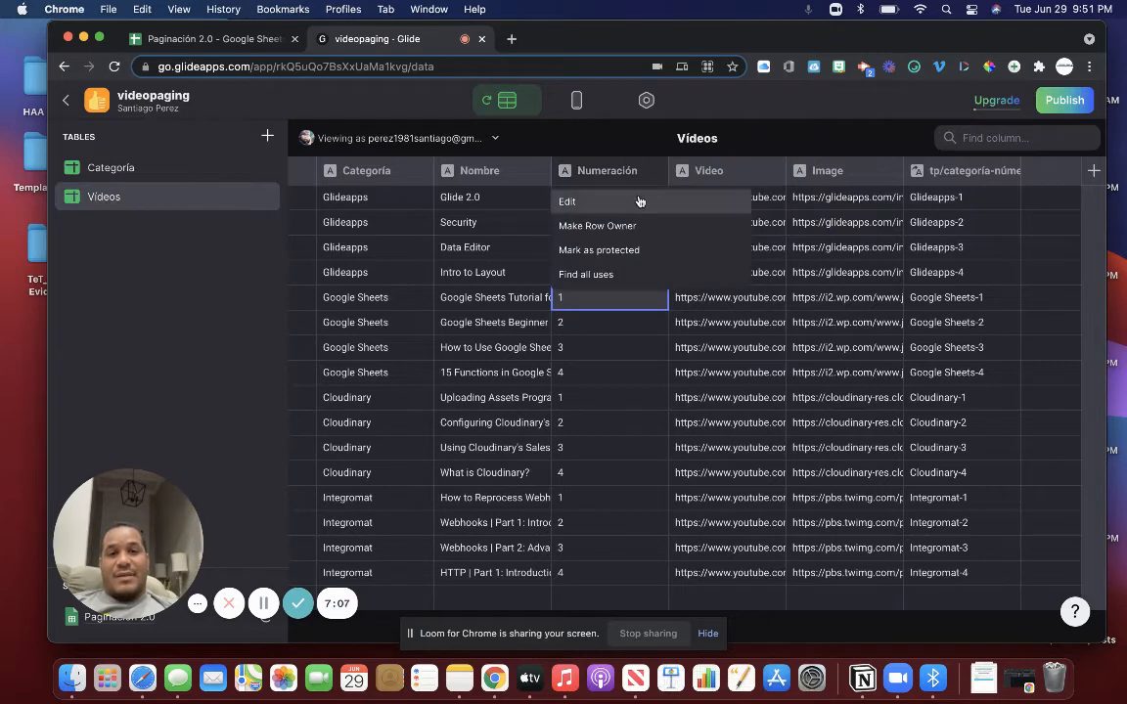
pyautogui.click(567, 202)
pyautogui.click(851, 238)
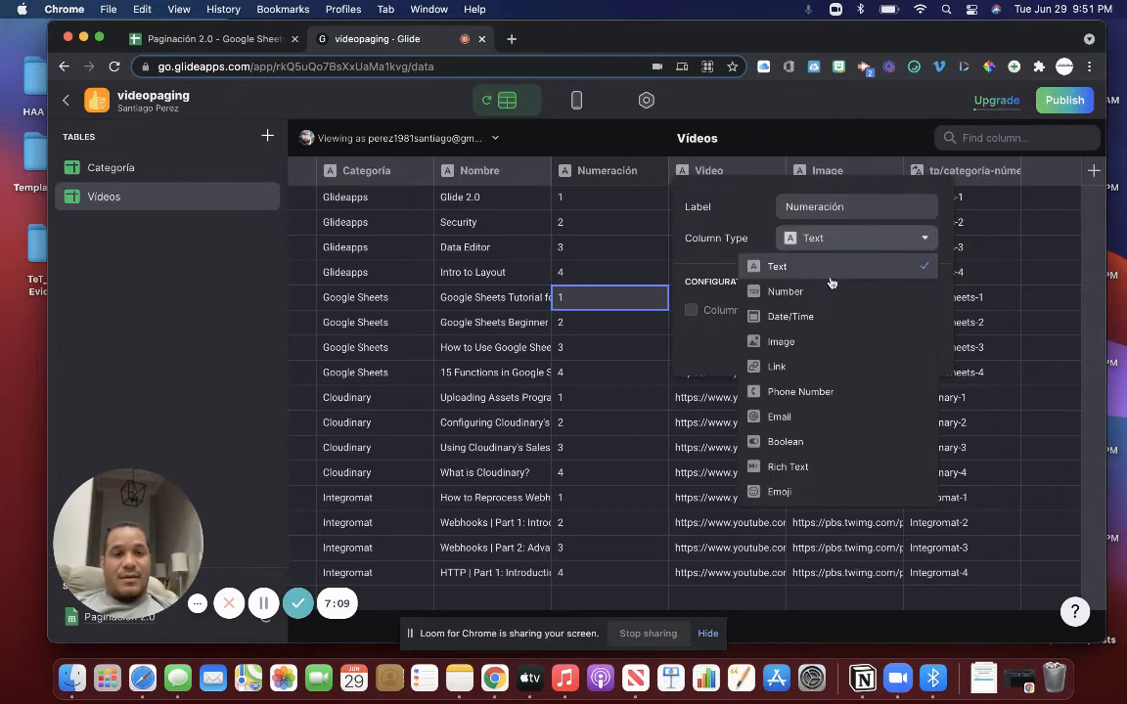
pyautogui.click(827, 292)
pyautogui.click(812, 381)
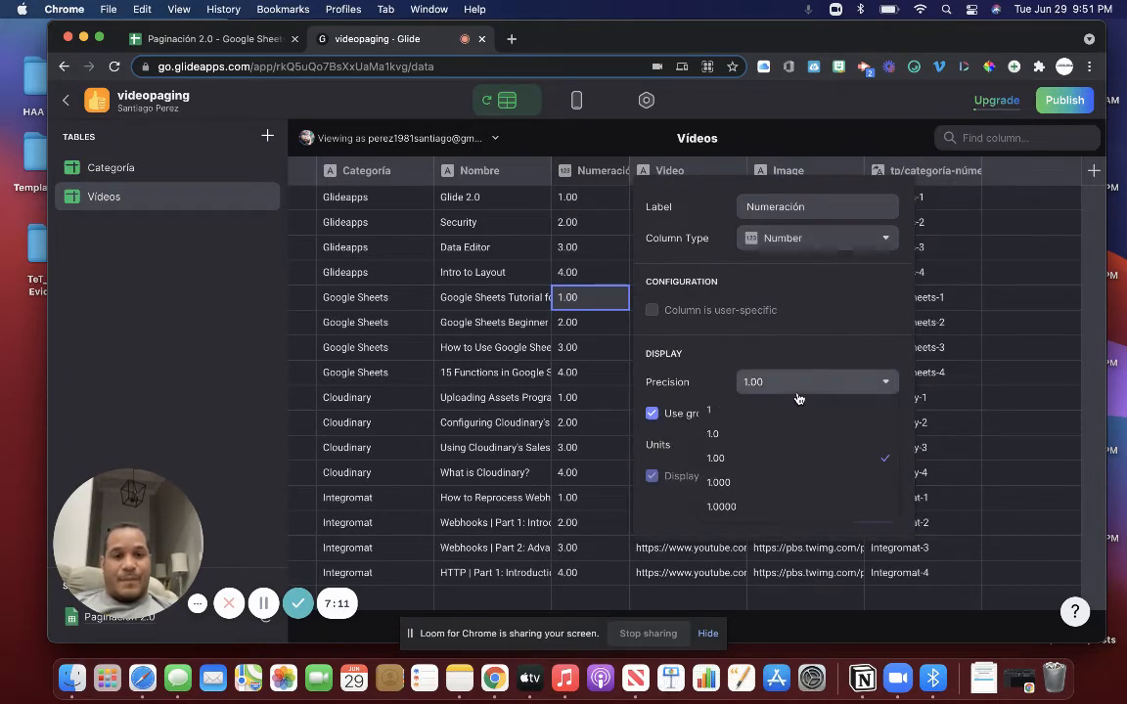
pyautogui.click(697, 401)
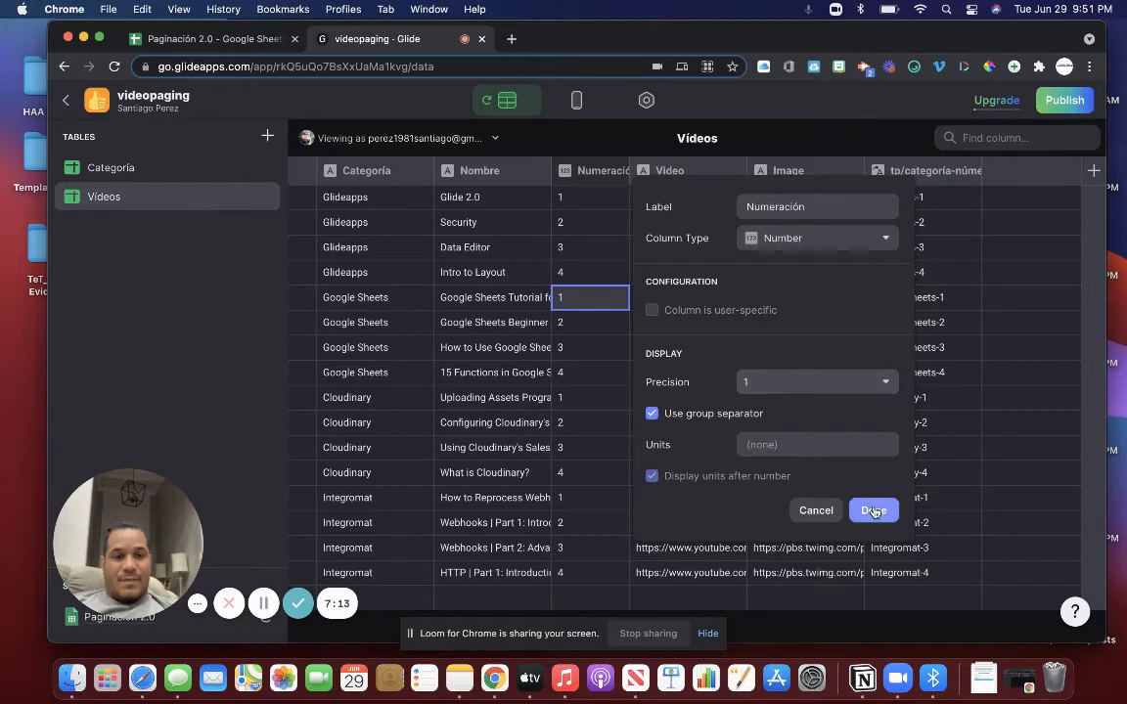
pyautogui.click(874, 511)
# Change the rlp-mínimo rollup in the Categoría table to calculate the Minimum of Numeración, and save the column.
pyautogui.click(226, 166)
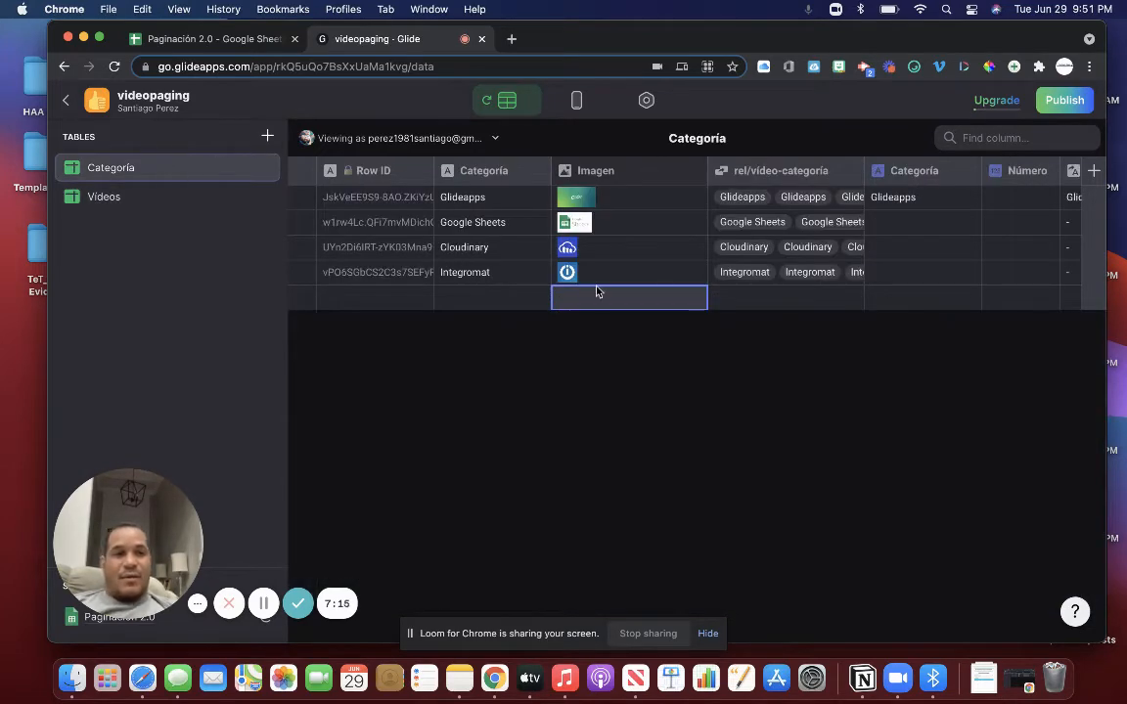
pyautogui.hscroll(5, 604, 309)
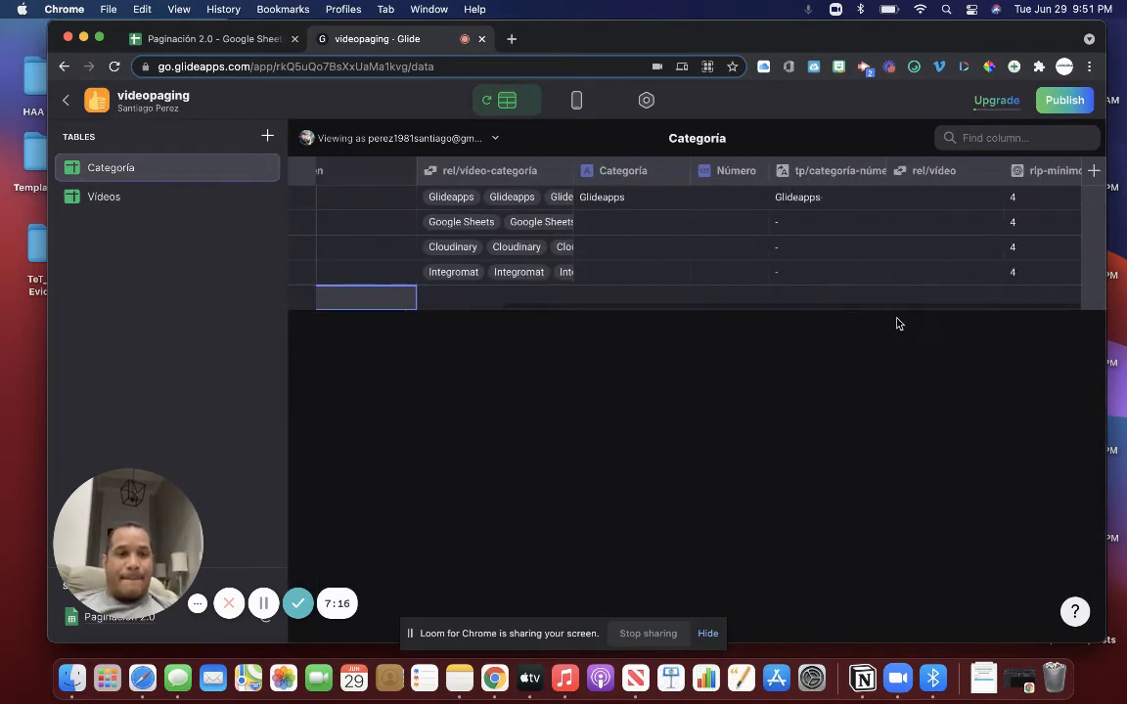
pyautogui.click(1073, 173)
pyautogui.click(1017, 199)
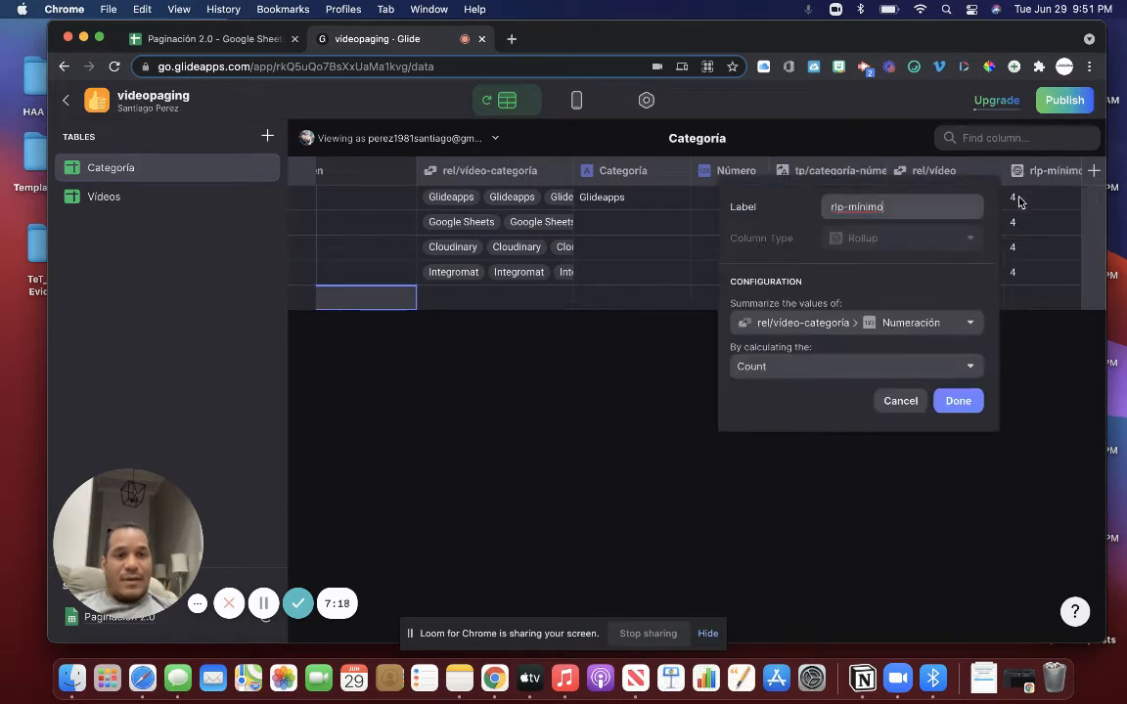
pyautogui.click(816, 365)
pyautogui.click(782, 501)
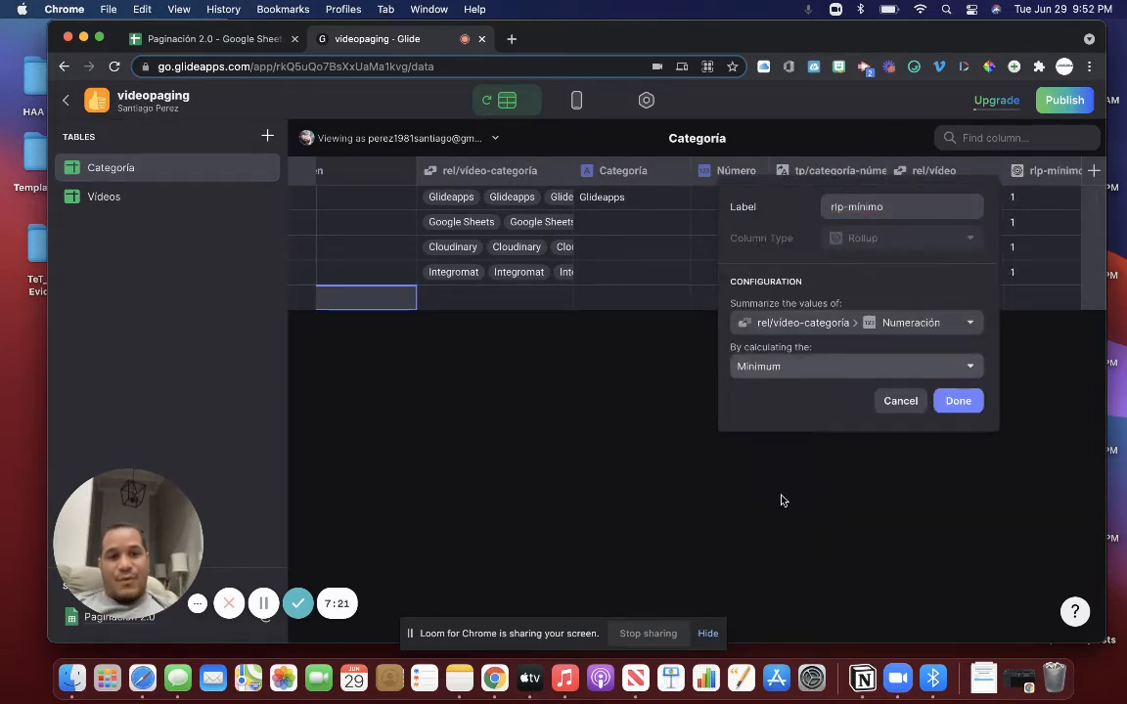
pyautogui.click(957, 401)
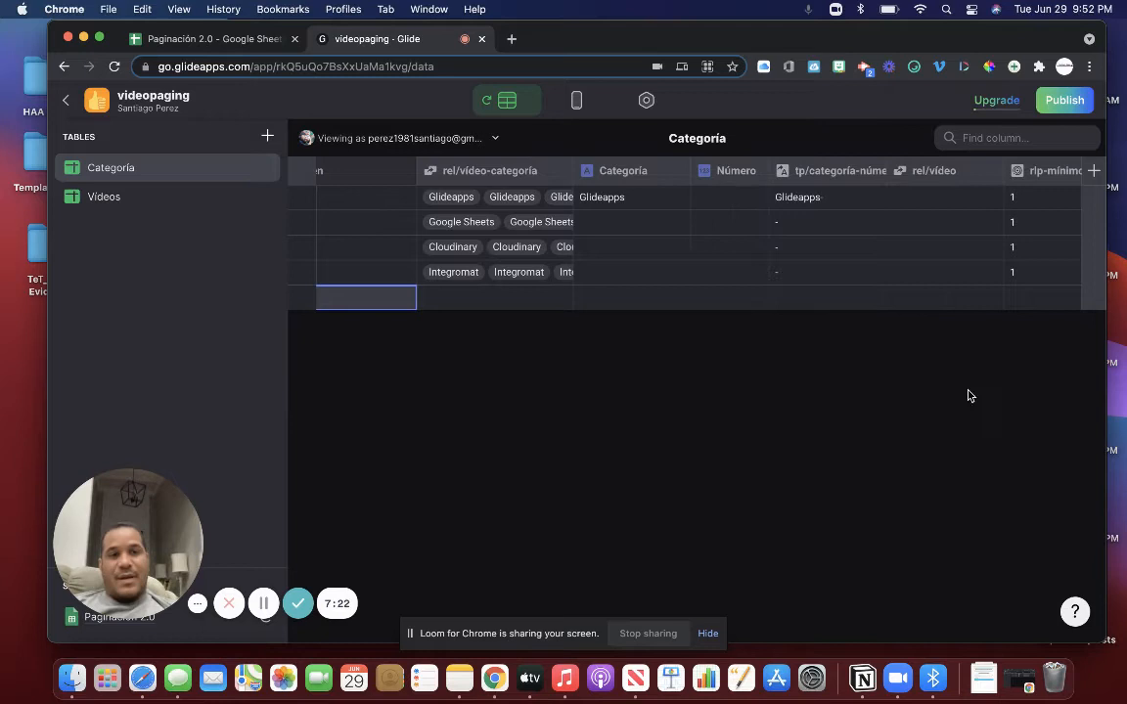
# Add a new Rollup column labelled "rlp/máximo" at the end of the Categoría table.
pyautogui.click(1094, 171)
pyautogui.click(831, 242)
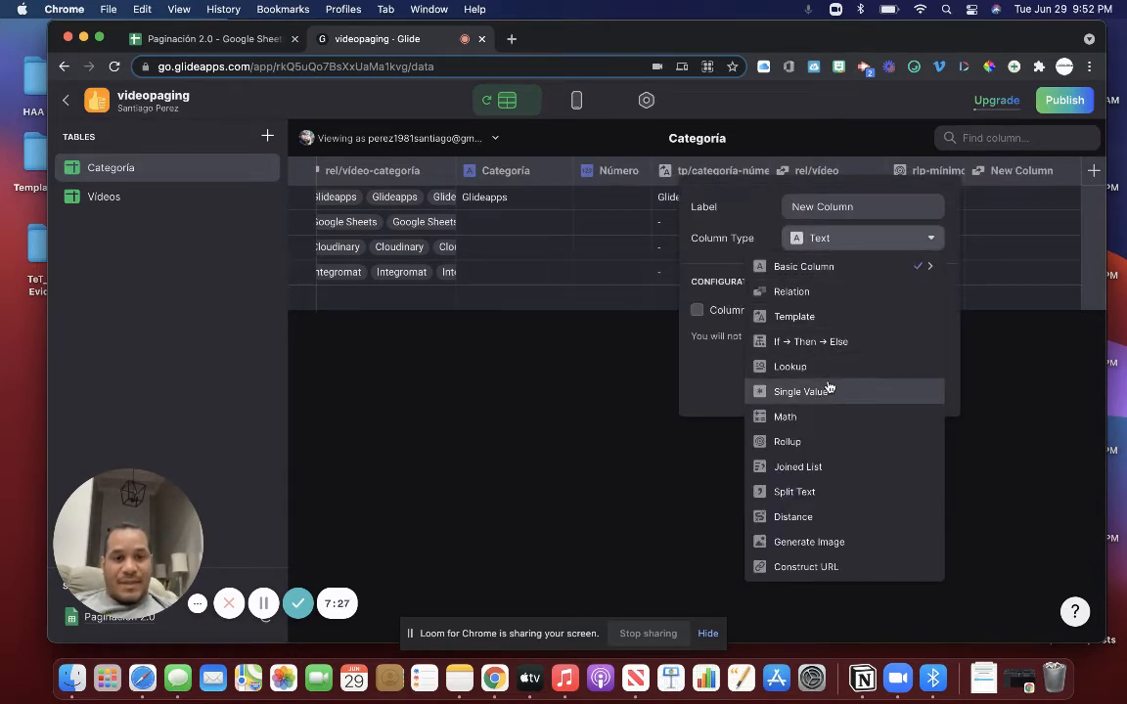
pyautogui.click(813, 442)
pyautogui.moveTo(860, 206); pyautogui.dragTo(722, 211)
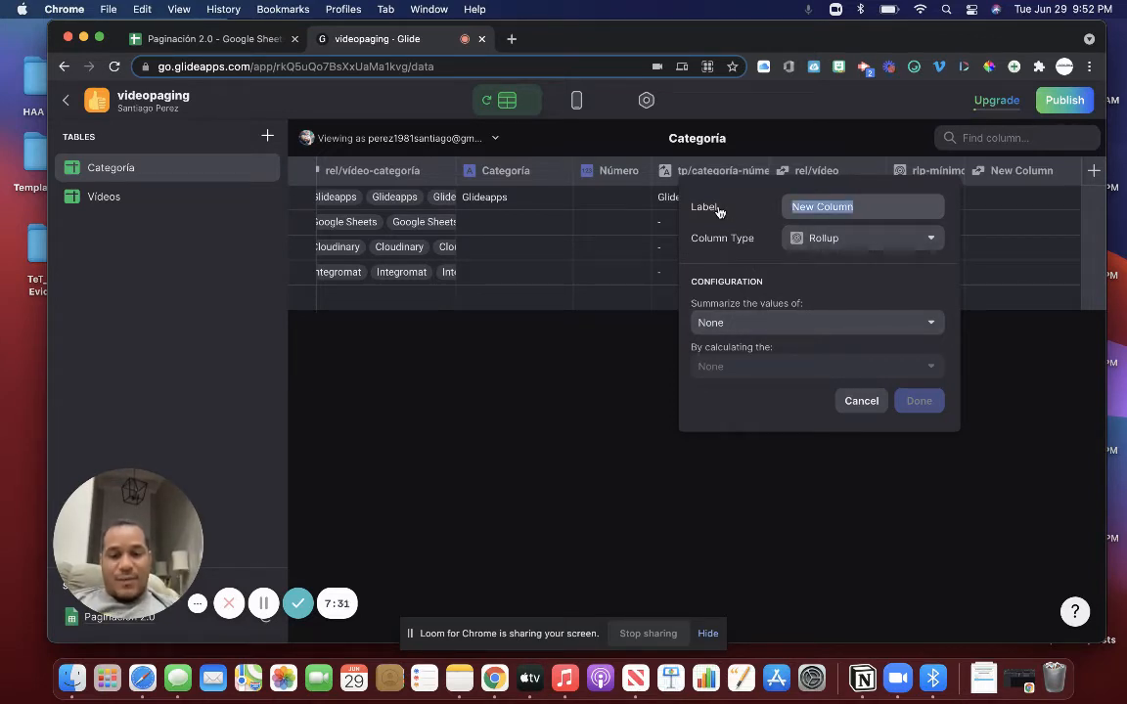
pyautogui.write('r')
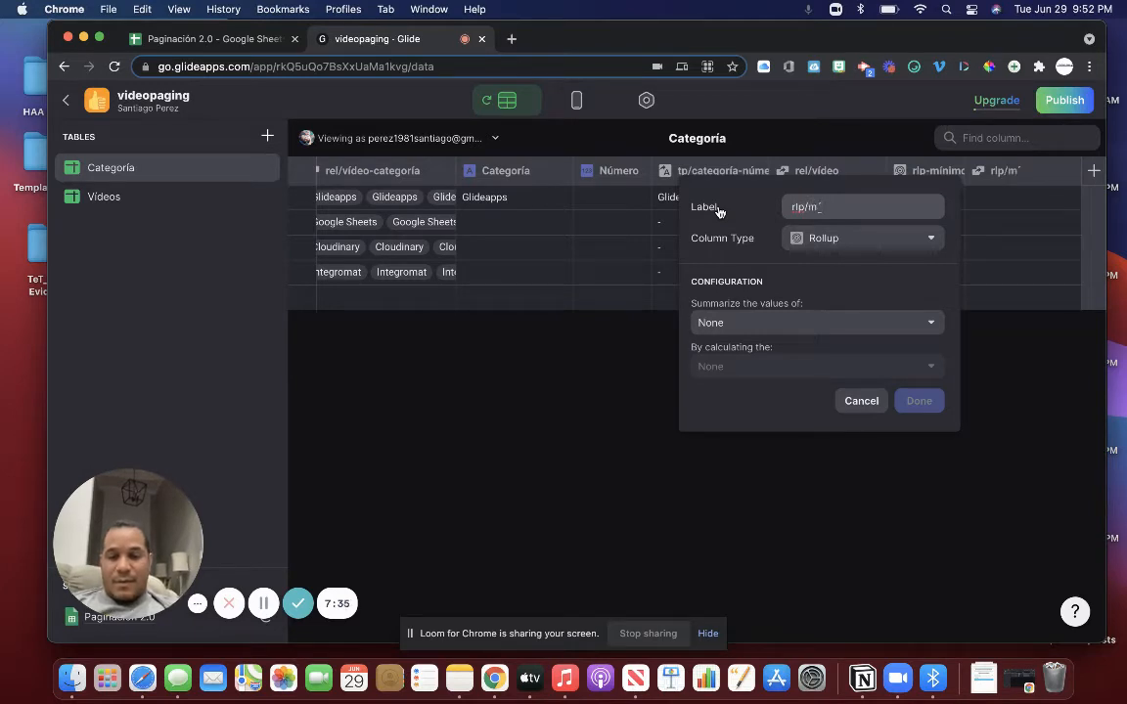
pyautogui.write('lp/máximo')
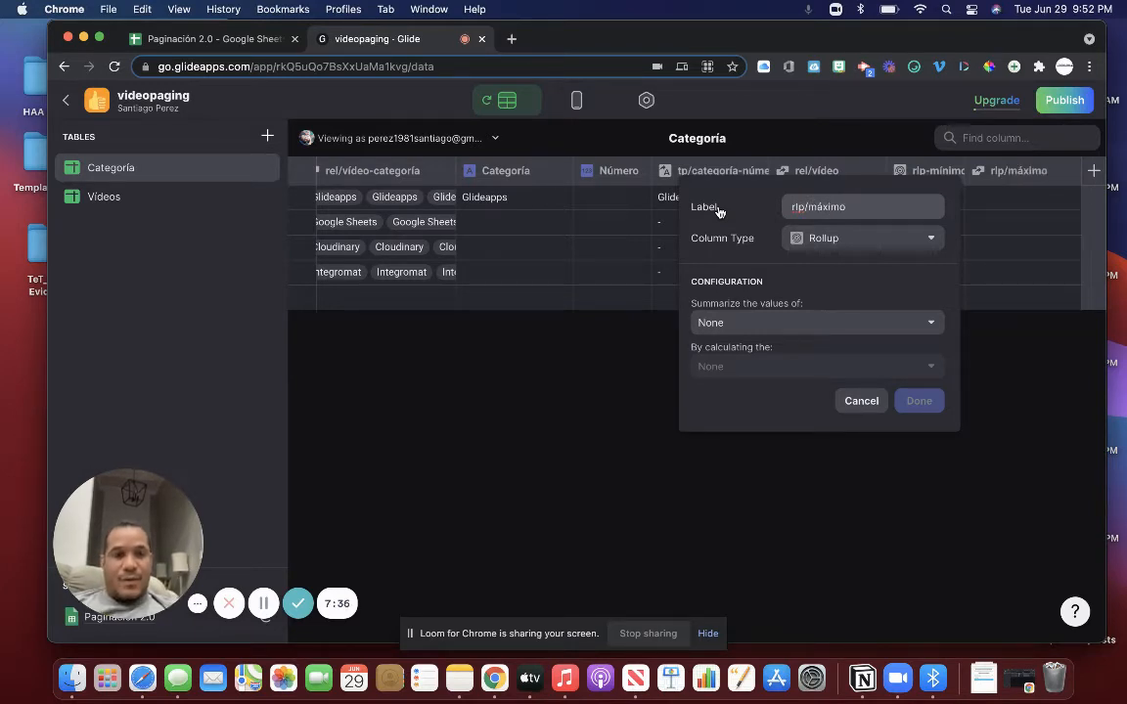
# Have rlp/máximo summarize Numeración through the rel/vídeo-categoría relation using Maximum, and save the column.
pyautogui.click(759, 322)
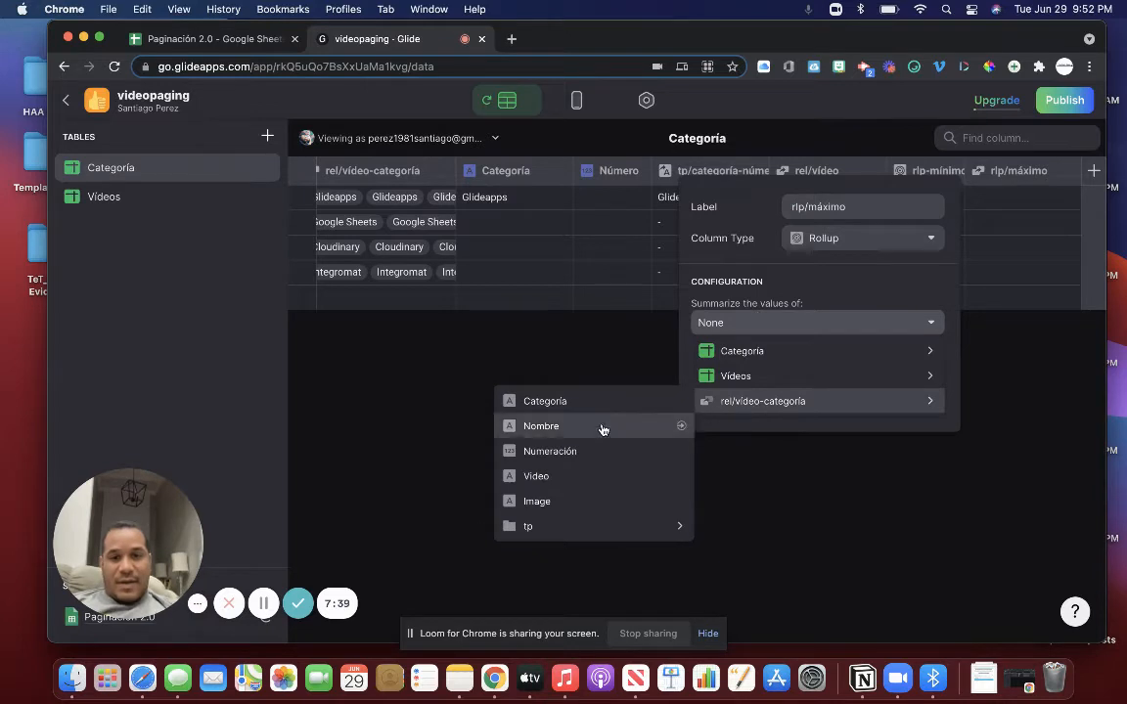
pyautogui.click(587, 451)
pyautogui.click(760, 368)
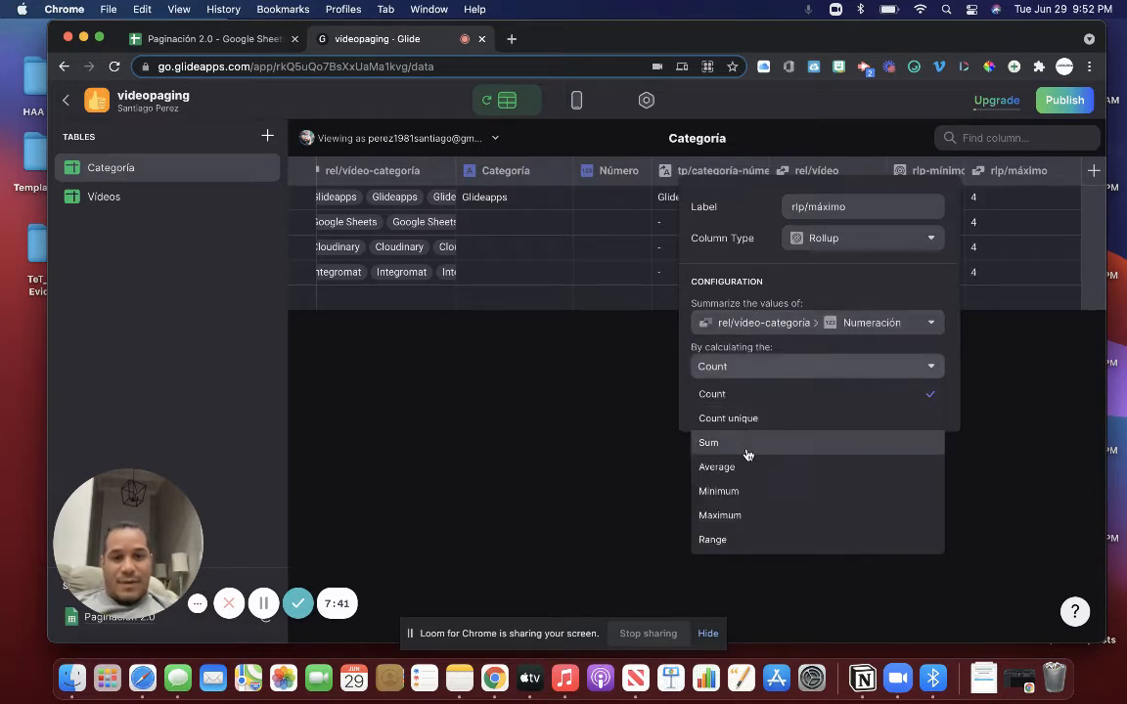
pyautogui.click(744, 516)
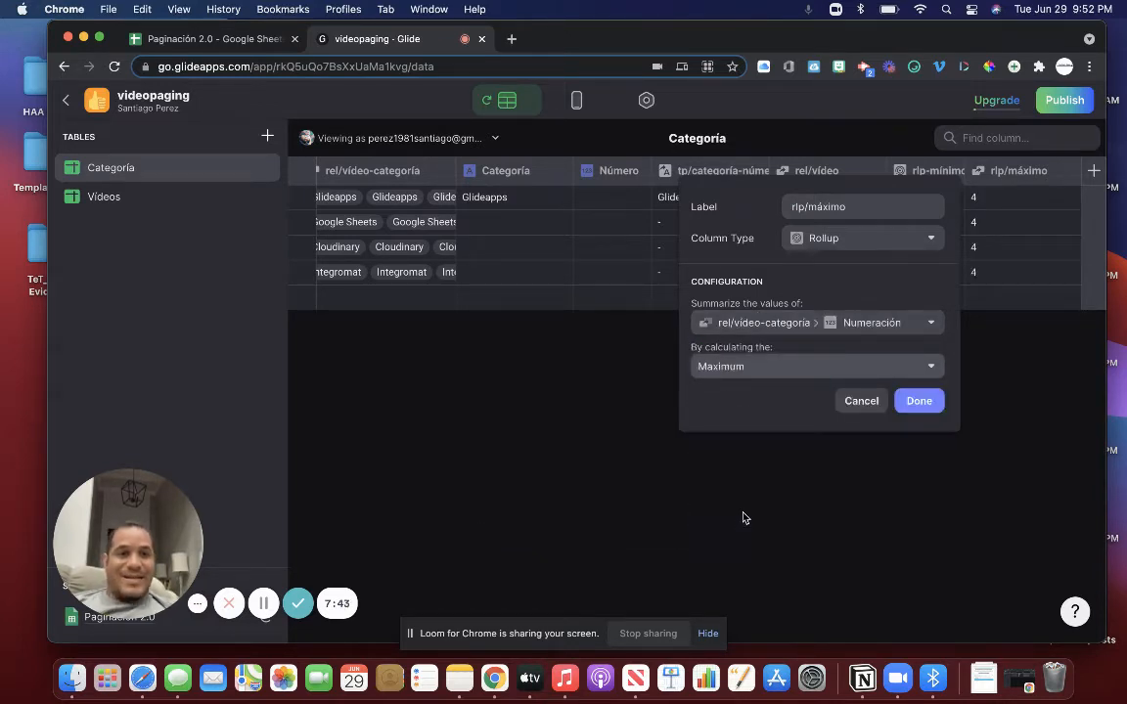
pyautogui.click(917, 399)
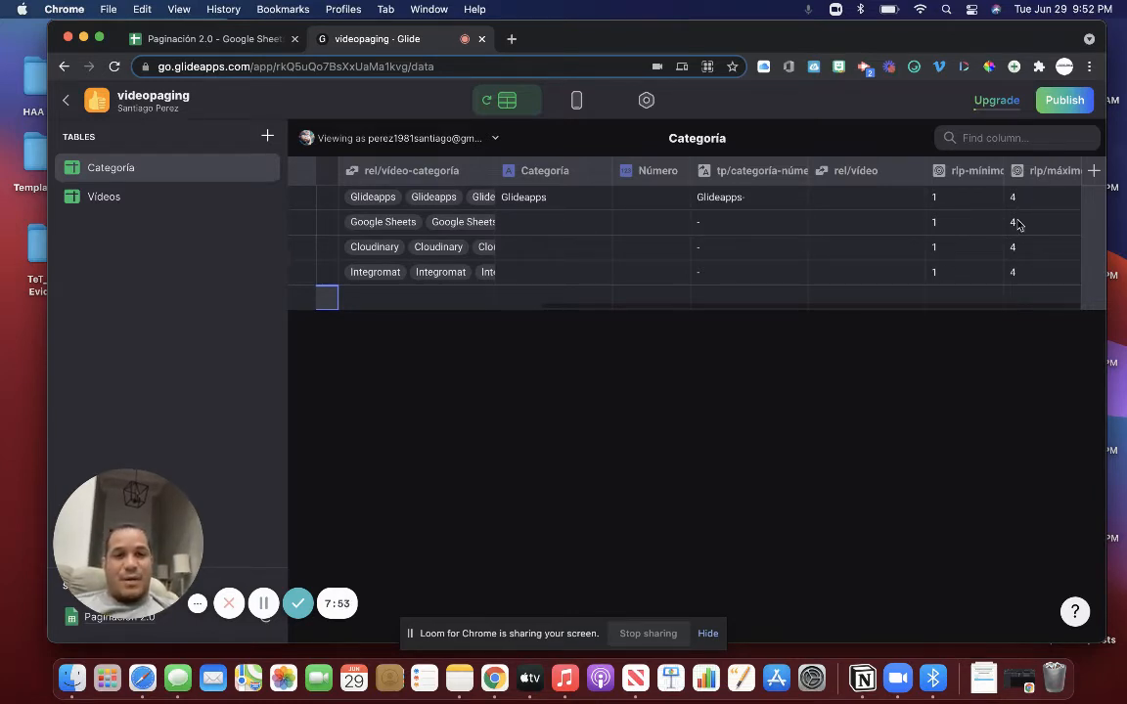
pyautogui.click(859, 306)
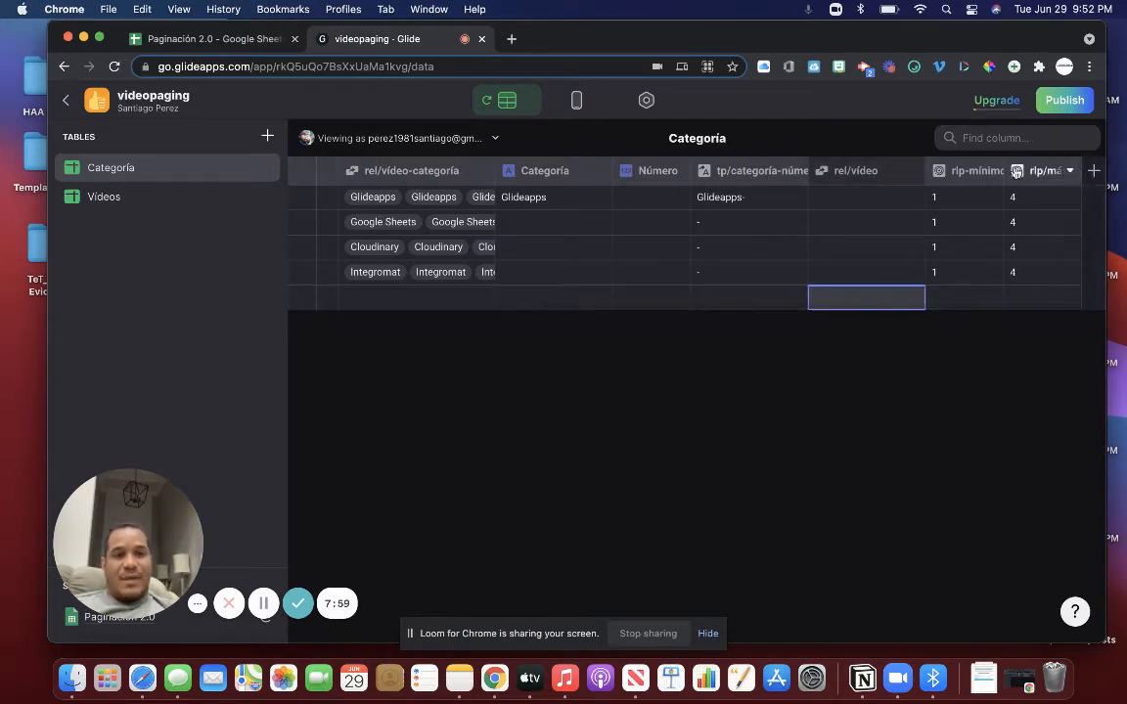
# Add a new Lookup column labelled "lkp-vídeo" to the Categoría table.
pyautogui.click(1096, 172)
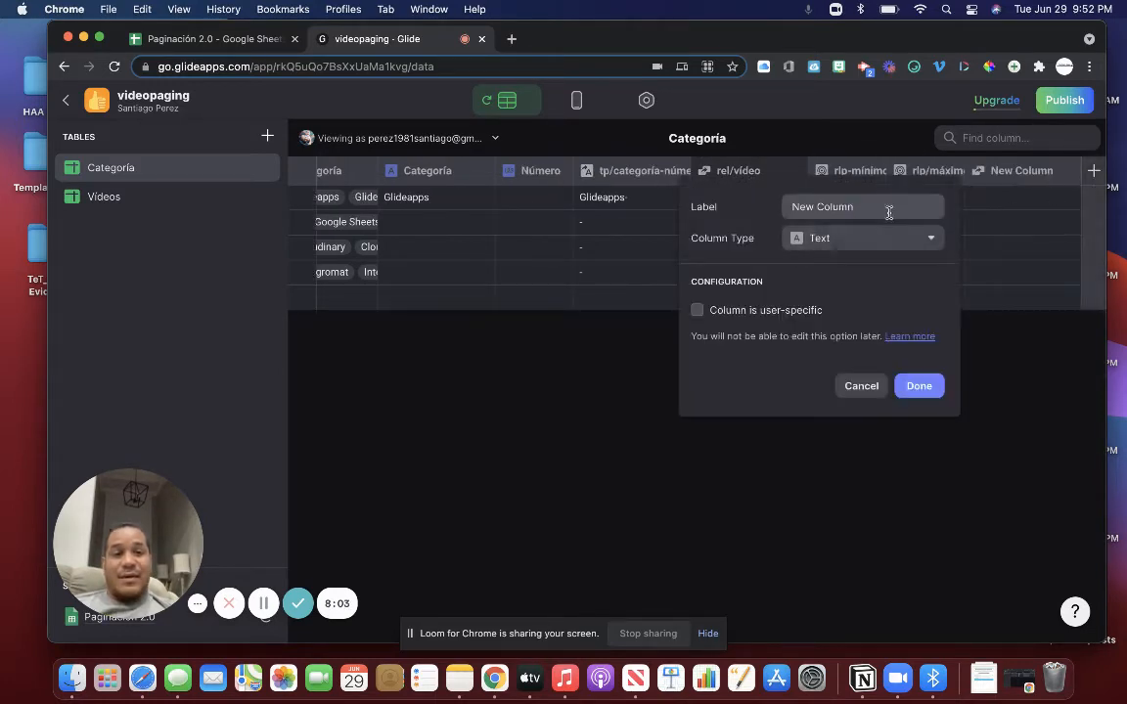
pyautogui.write('lkp-v')
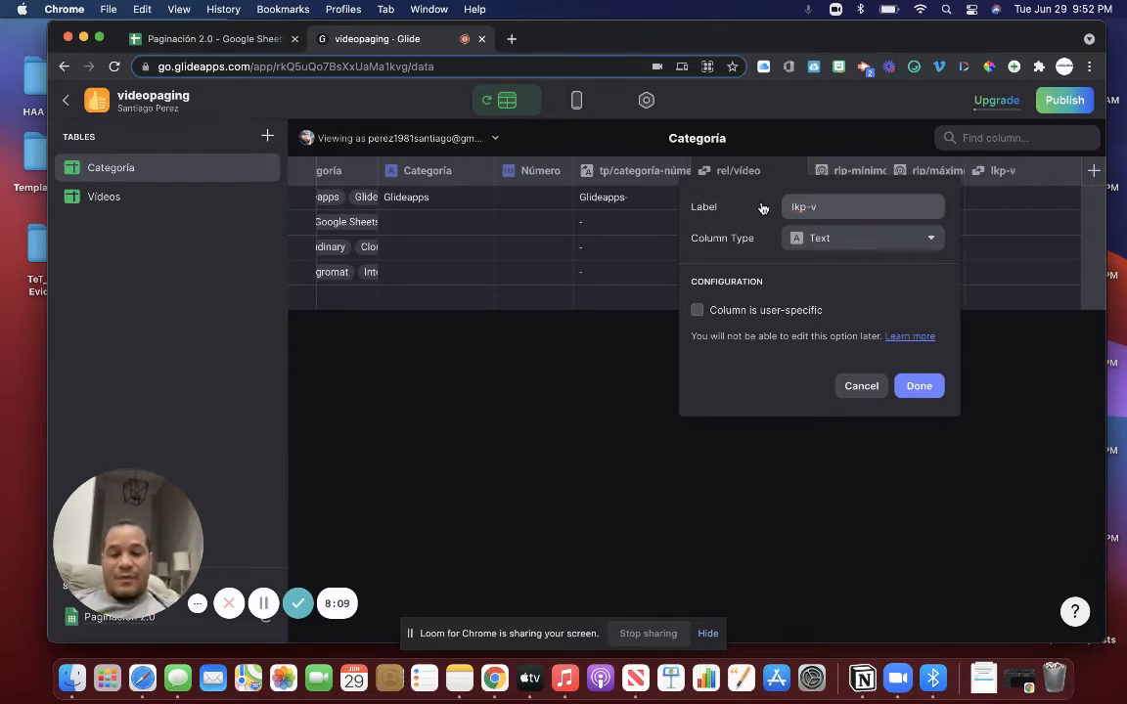
pyautogui.write('ideo')
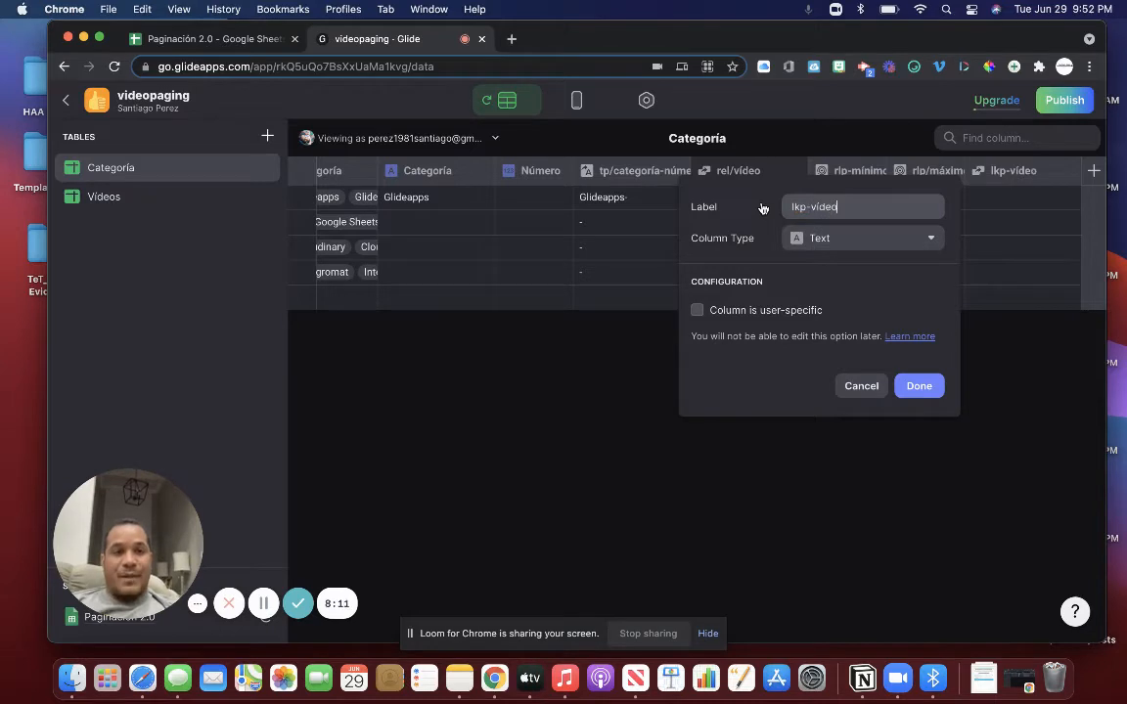
pyautogui.click(837, 239)
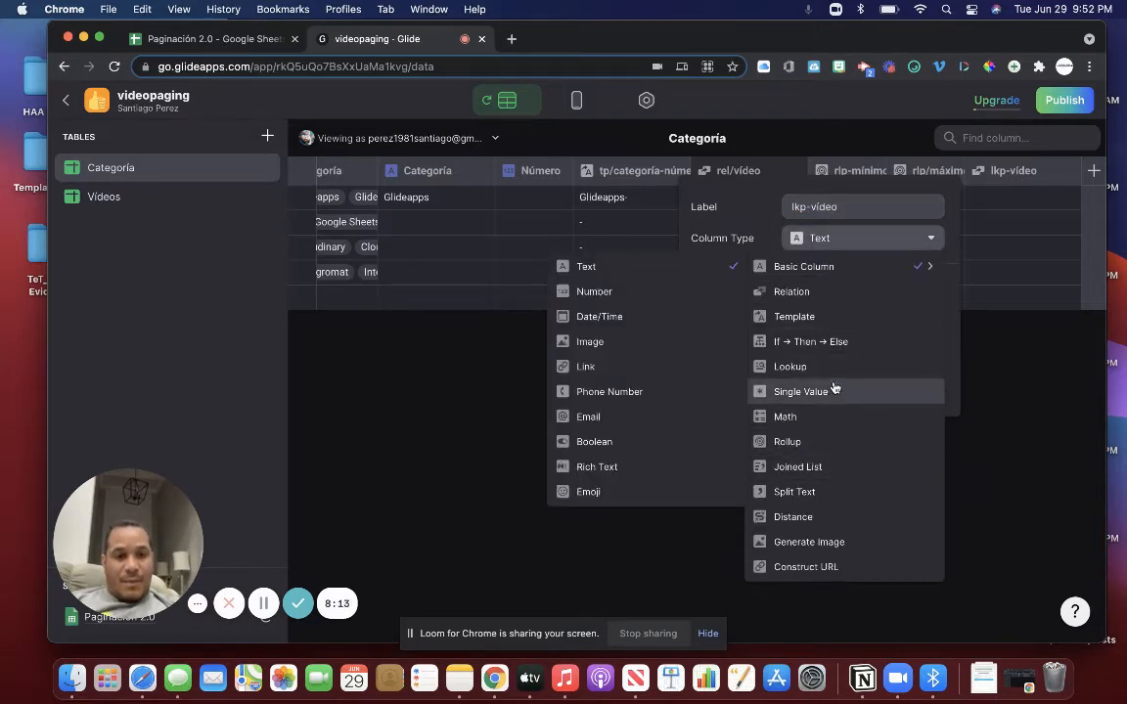
pyautogui.click(798, 367)
# Point lkp-vídeo at the Video column through the rel/vídeo relation, save it, and move the column directly after rel/vídeo.
pyautogui.click(812, 327)
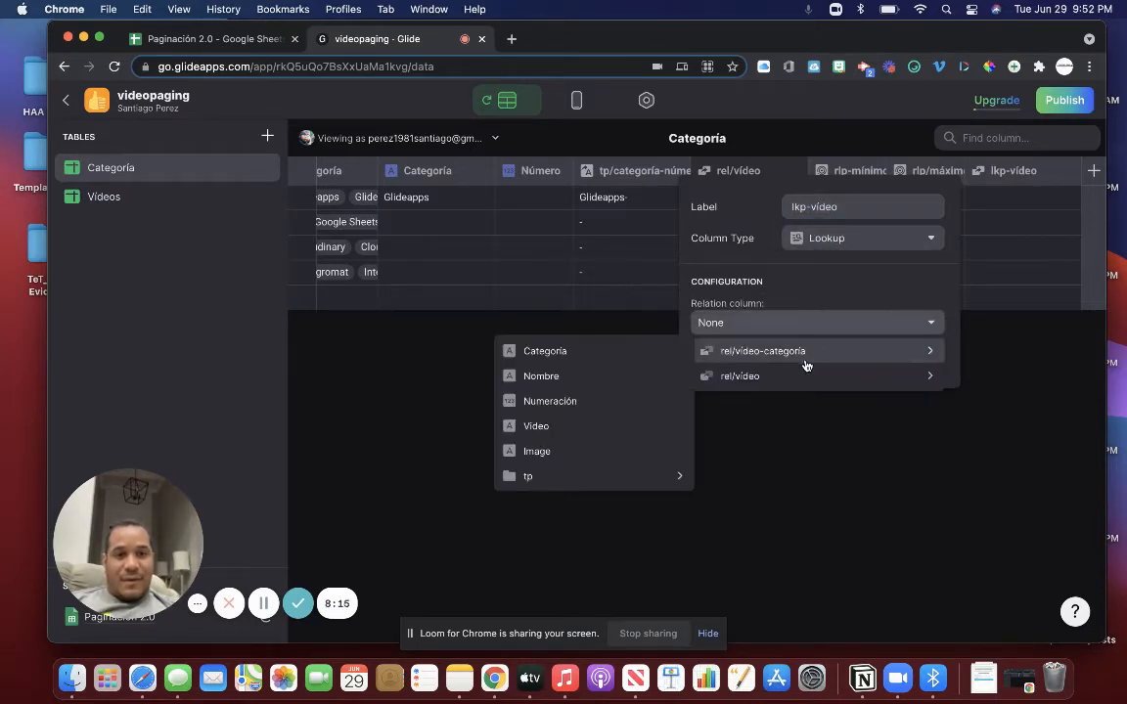
pyautogui.moveTo(806, 384)
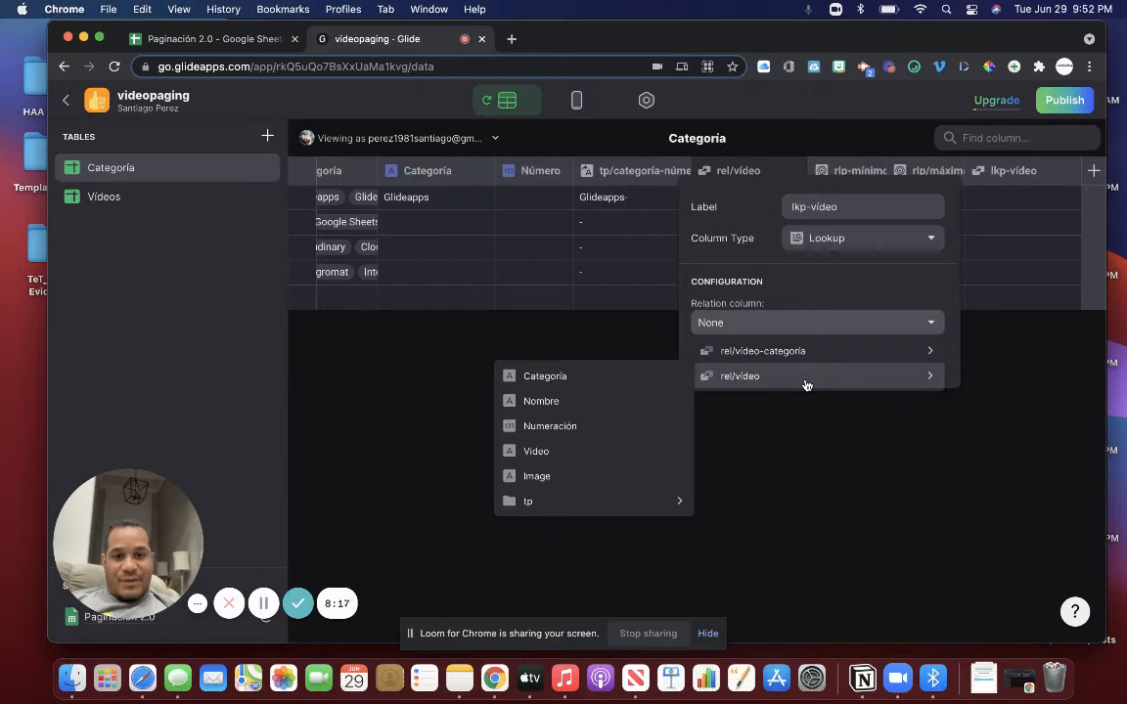
pyautogui.click(598, 454)
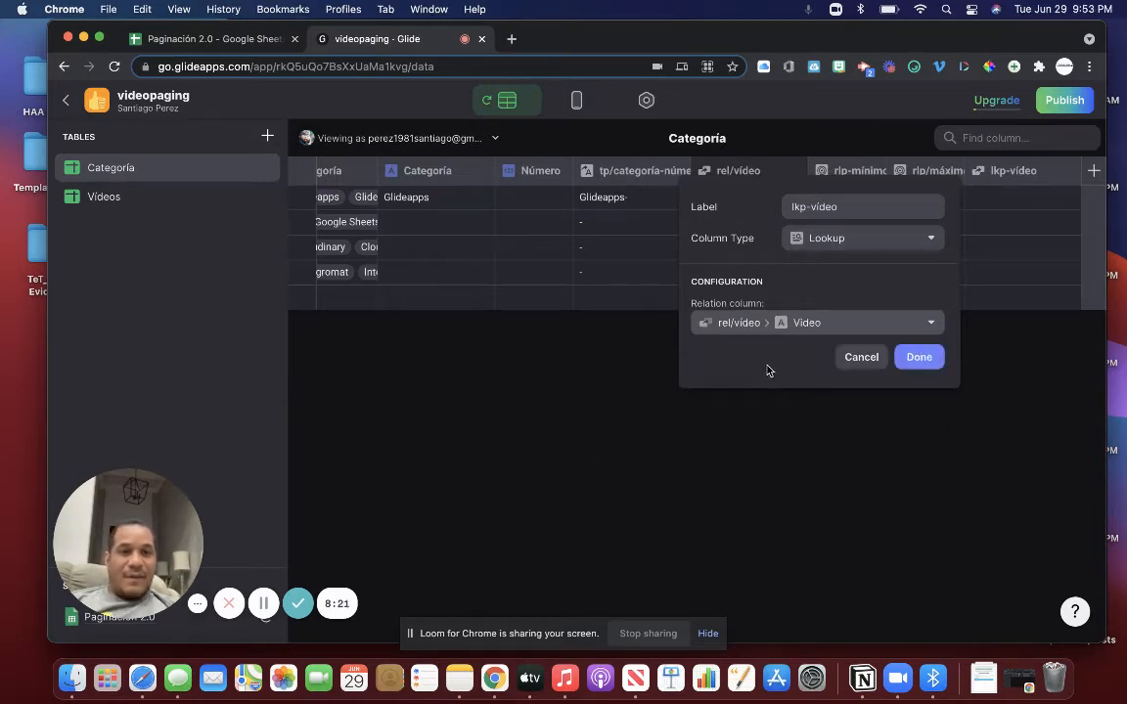
pyautogui.click(920, 357)
pyautogui.moveTo(1014, 172); pyautogui.dragTo(841, 200)
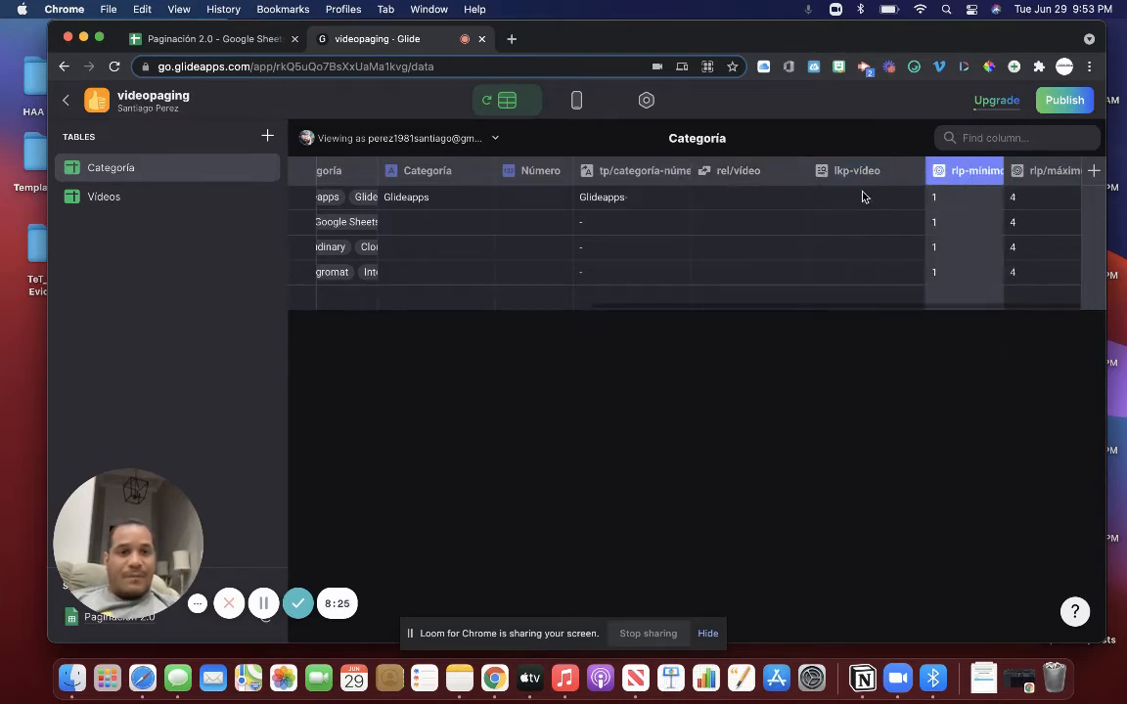
# Add a new Lookup column labelled "lkp-nombre" to the Categoría table.
pyautogui.click(1096, 173)
pyautogui.moveTo(854, 206); pyautogui.dragTo(780, 207)
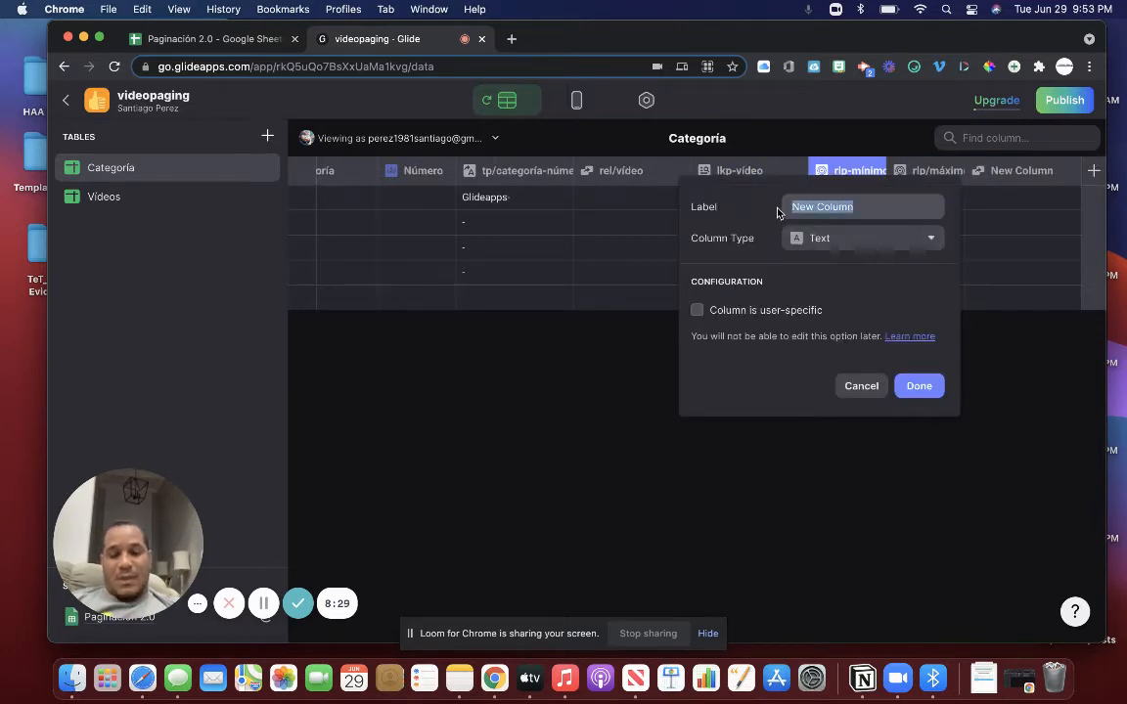
pyautogui.write('lkp')
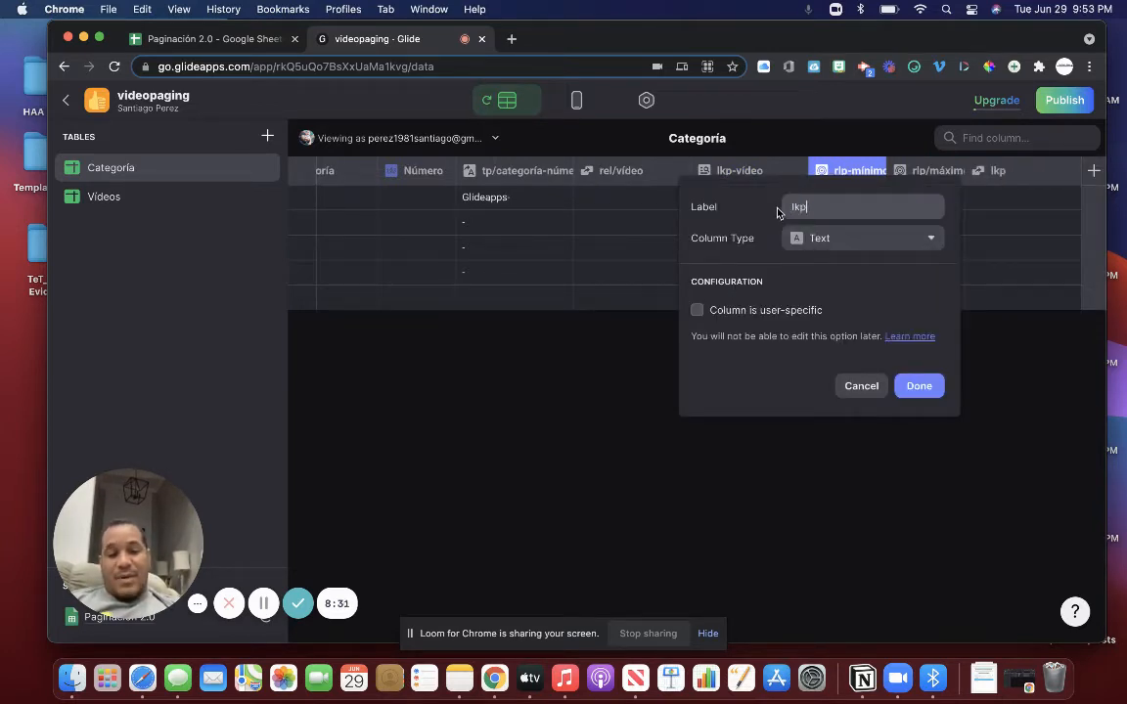
pyautogui.write('-')
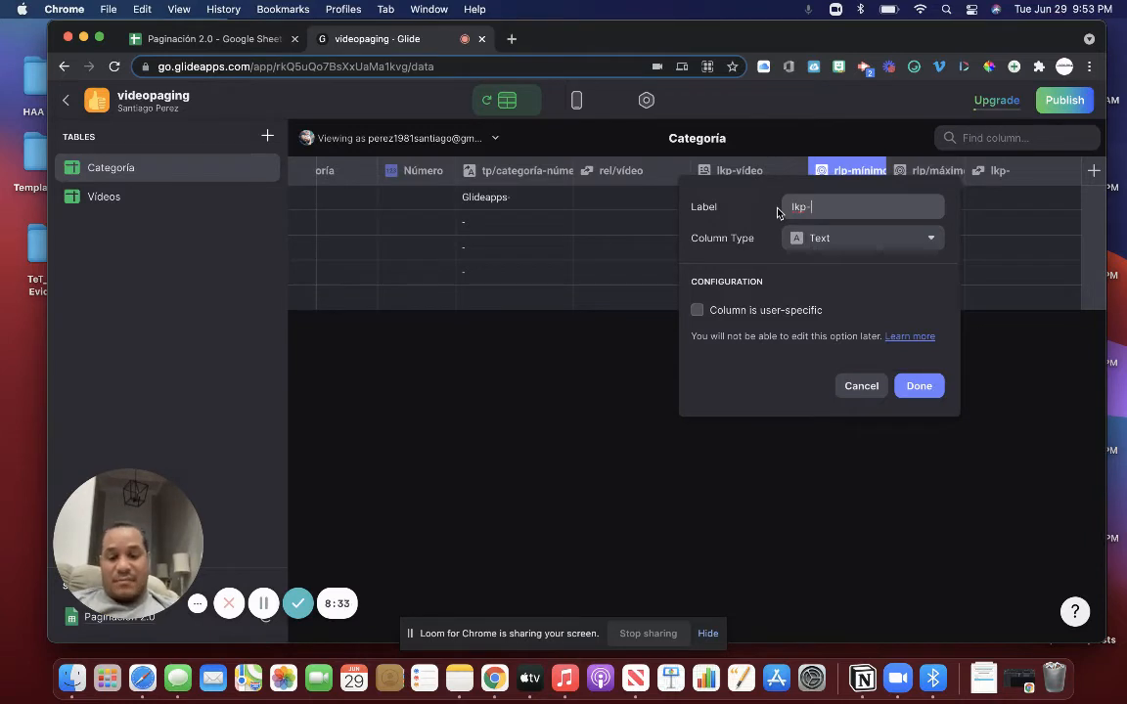
pyautogui.write('nombre')
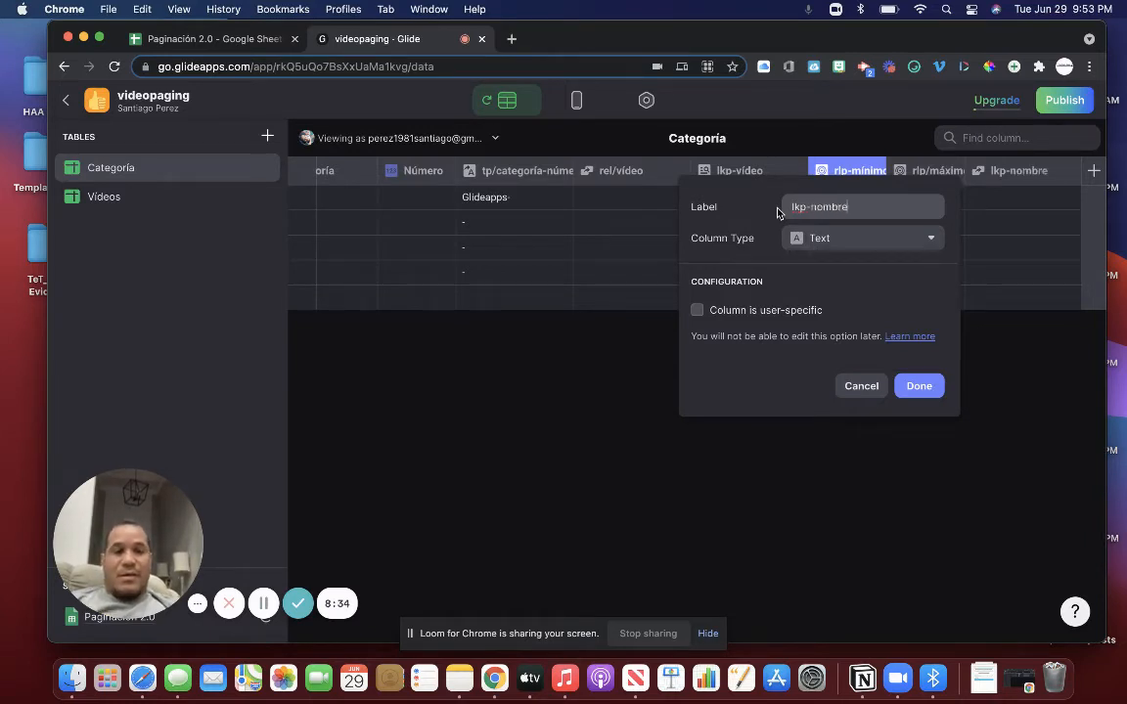
pyautogui.click(849, 238)
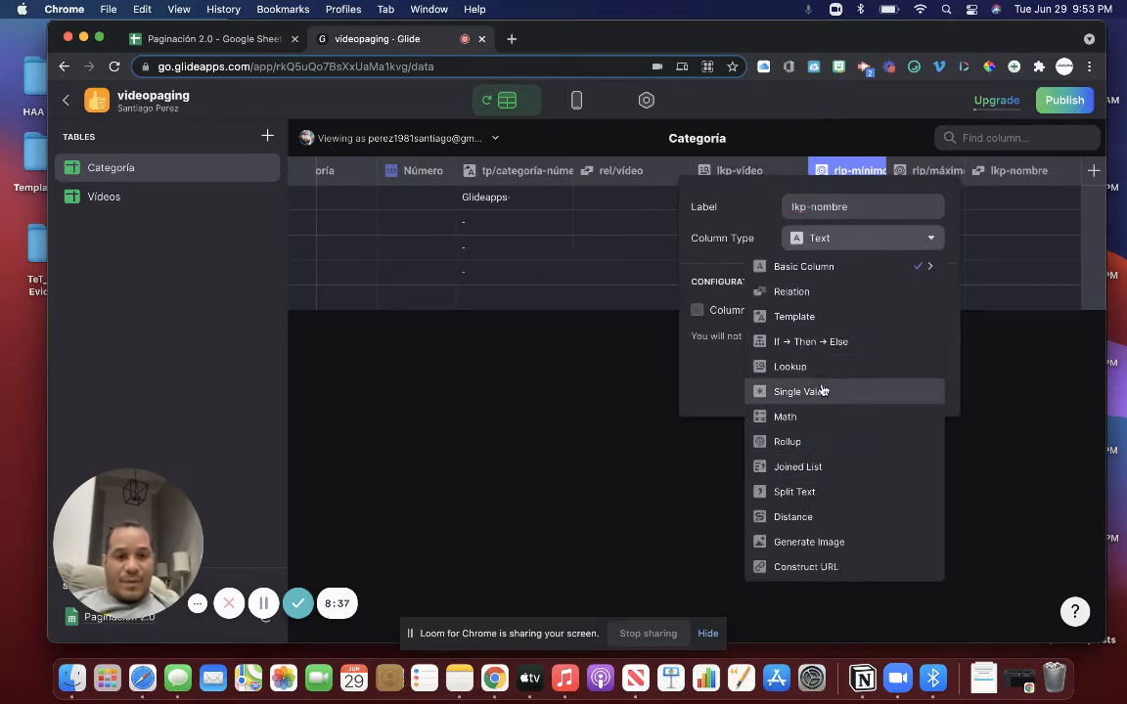
pyautogui.click(783, 367)
# Point lkp-nombre at the Nombre column through the rel/vídeo relation, save it, and move the column between rel/vídeo and lkp-vídeo.
pyautogui.click(794, 323)
pyautogui.moveTo(780, 380)
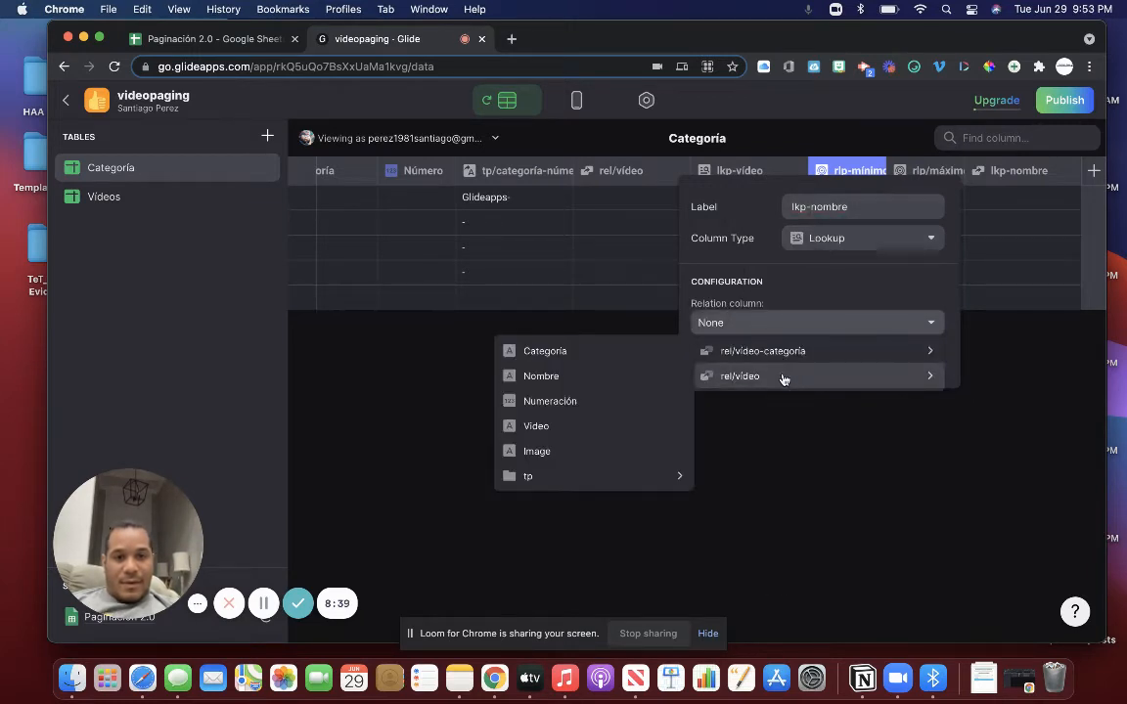
pyautogui.click(606, 401)
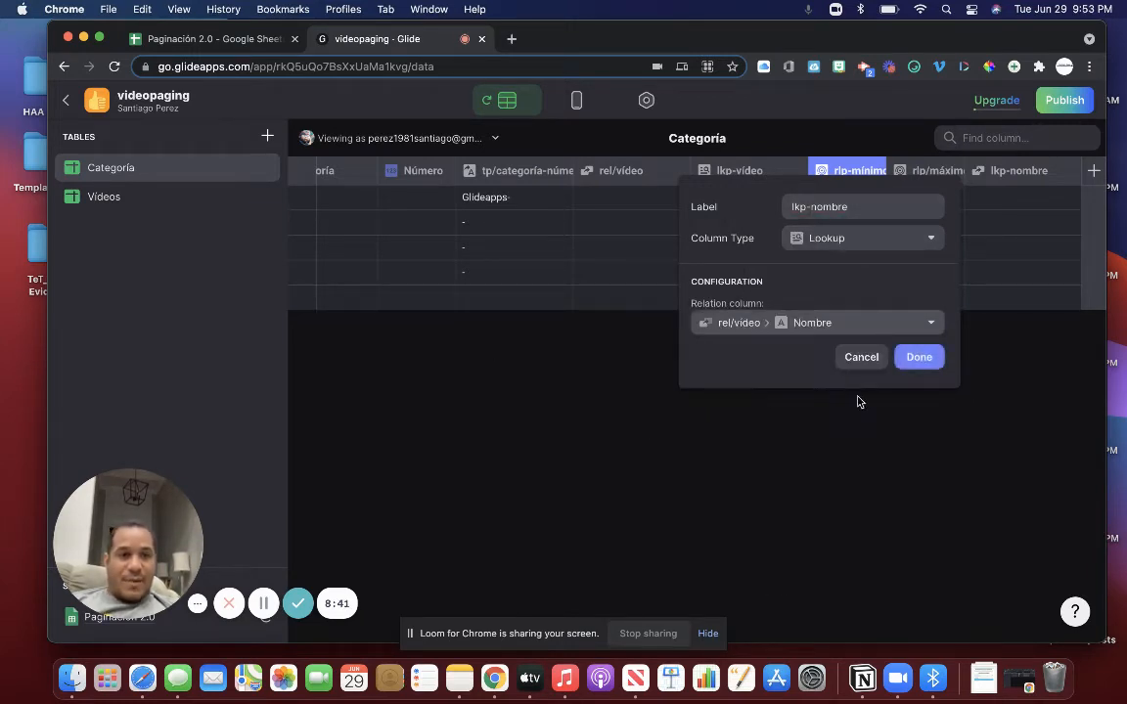
pyautogui.click(919, 359)
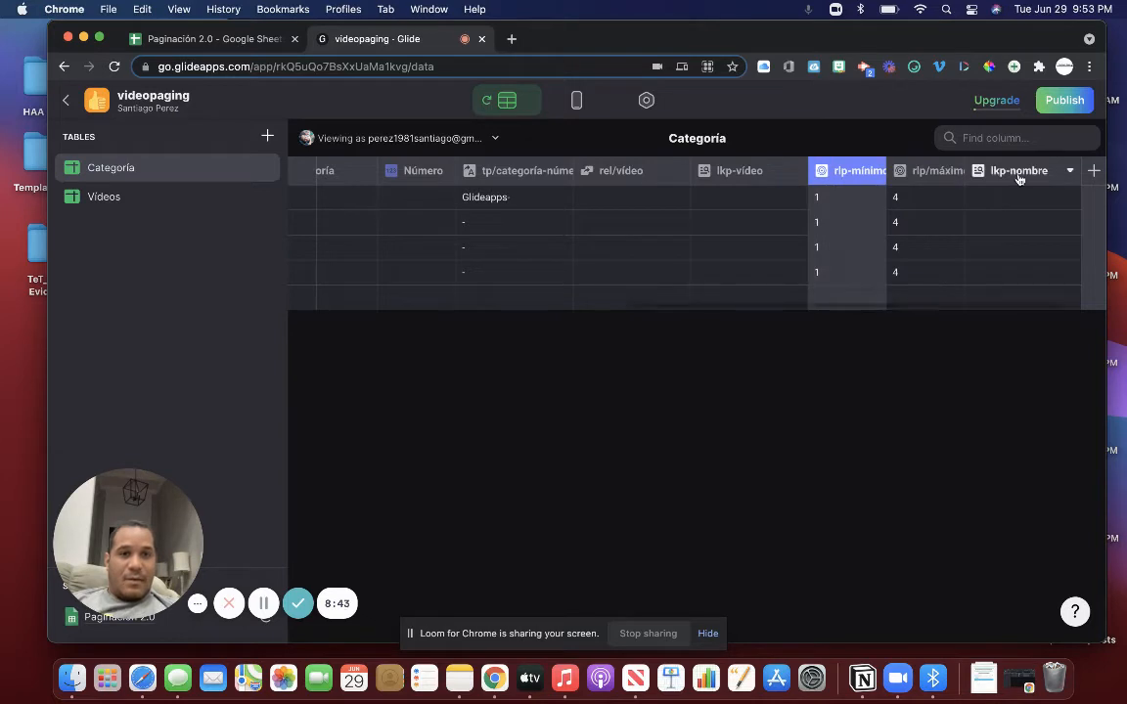
pyautogui.moveTo(1018, 177); pyautogui.dragTo(764, 201)
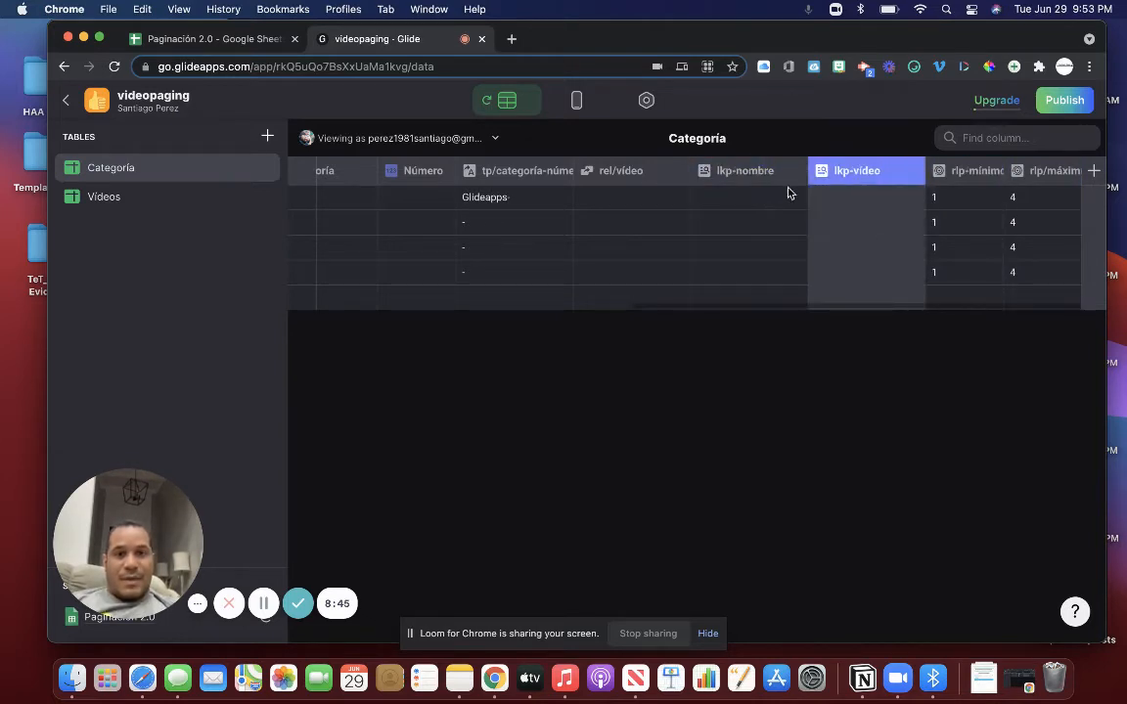
# Set the Número value of the first category row, Glideapps, to 1.
pyautogui.click(413, 201)
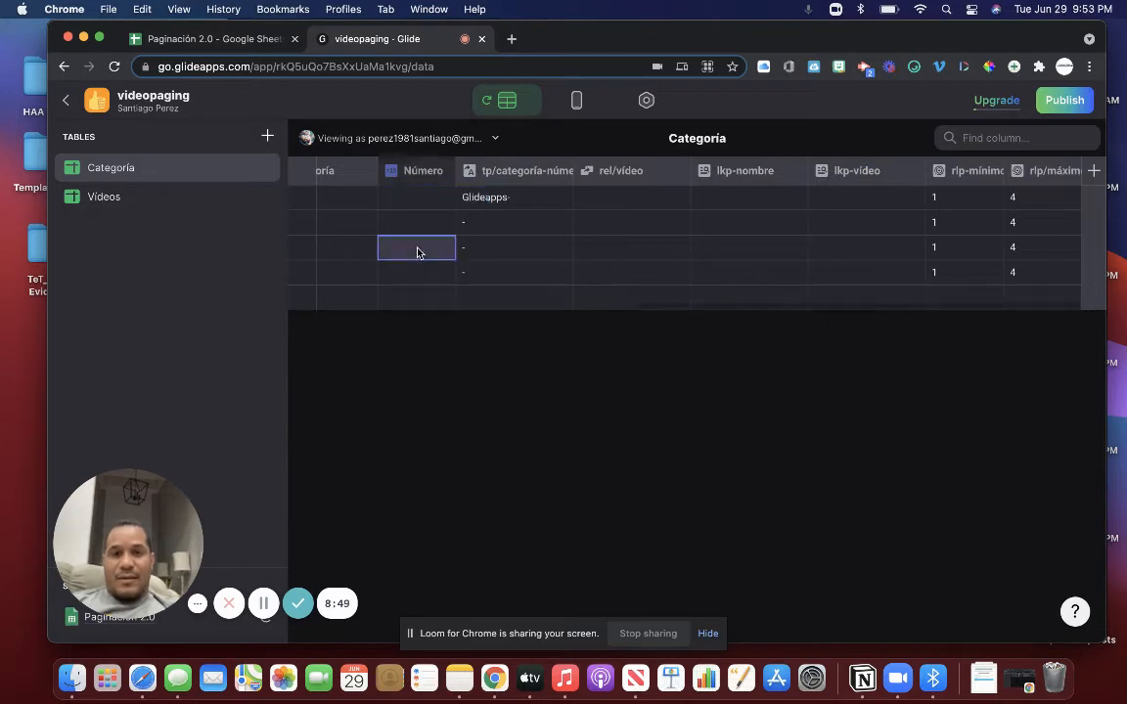
pyautogui.write('1')
pyautogui.press('Return')
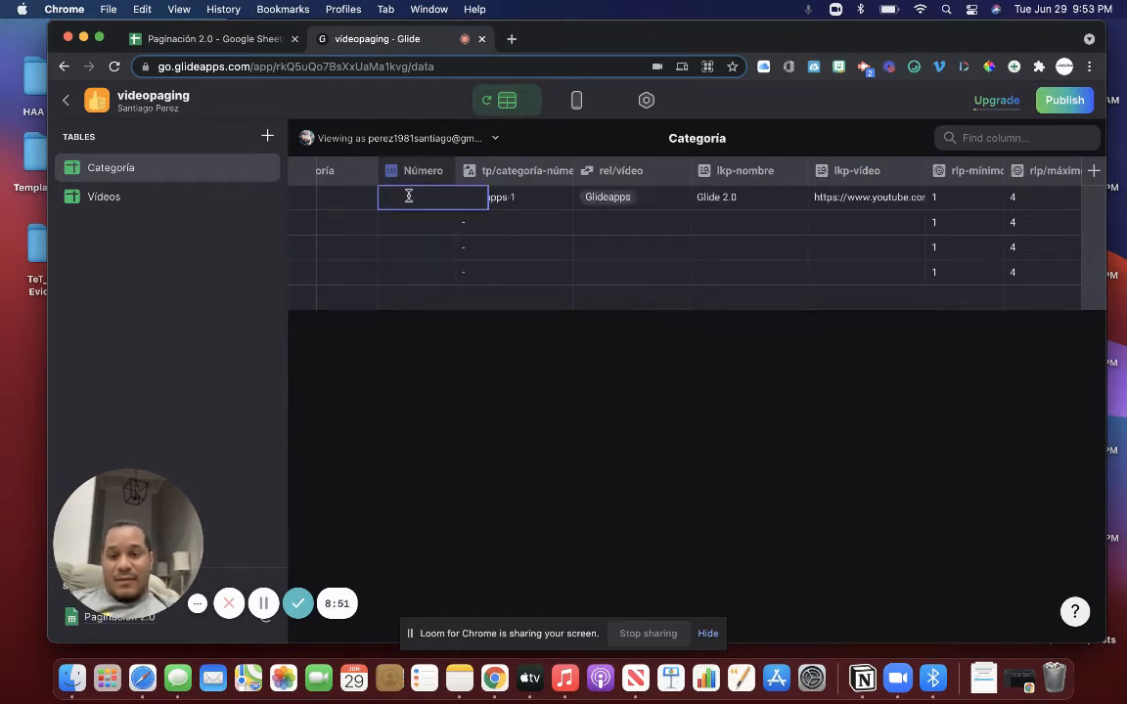
pyautogui.click(415, 247)
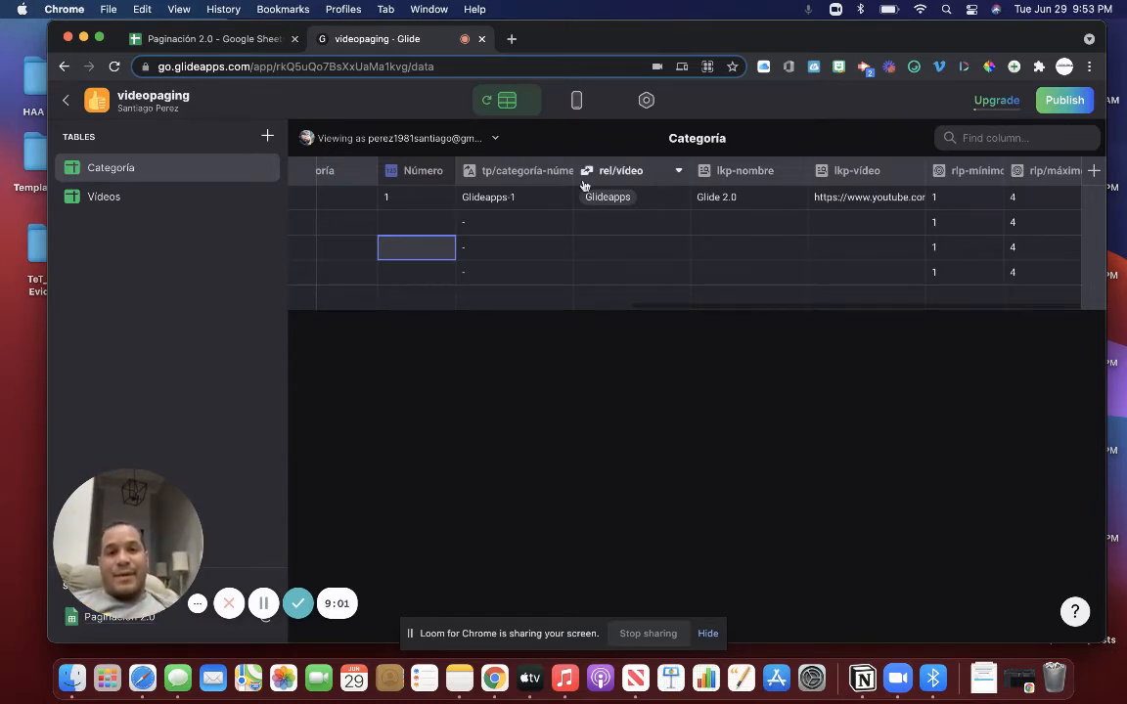
# Clear the Número value of the first category row, Glideapps.
pyautogui.doubleClick(411, 196)
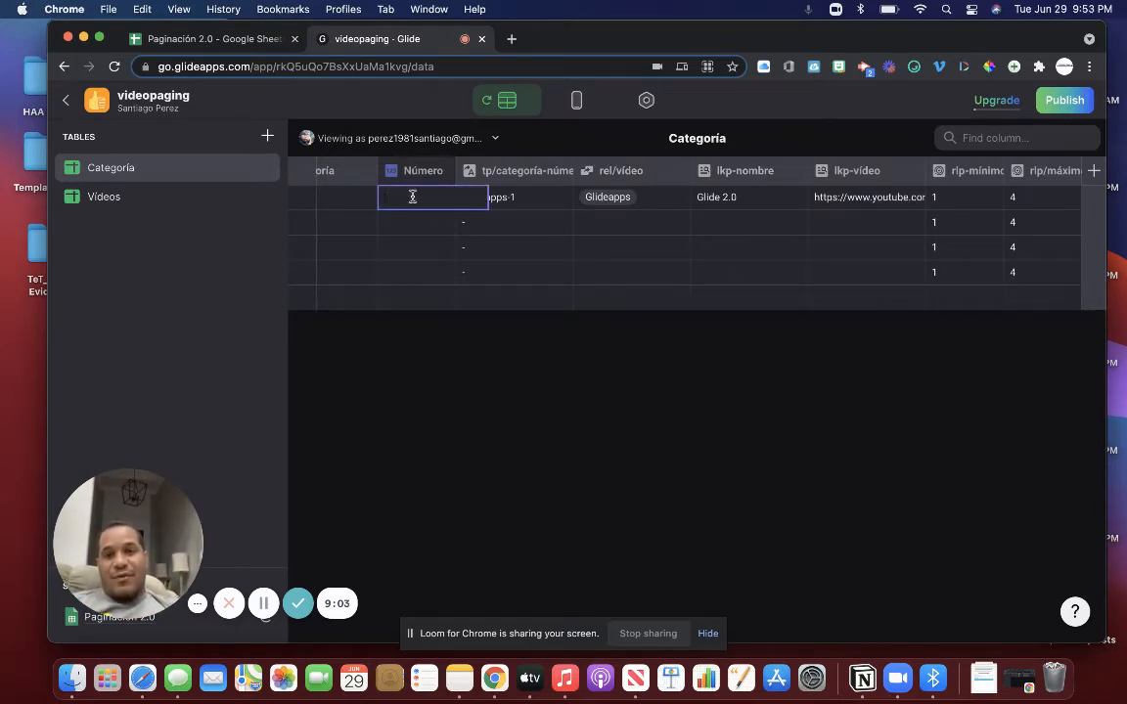
pyautogui.click(398, 282)
pyautogui.doubleClick(395, 196)
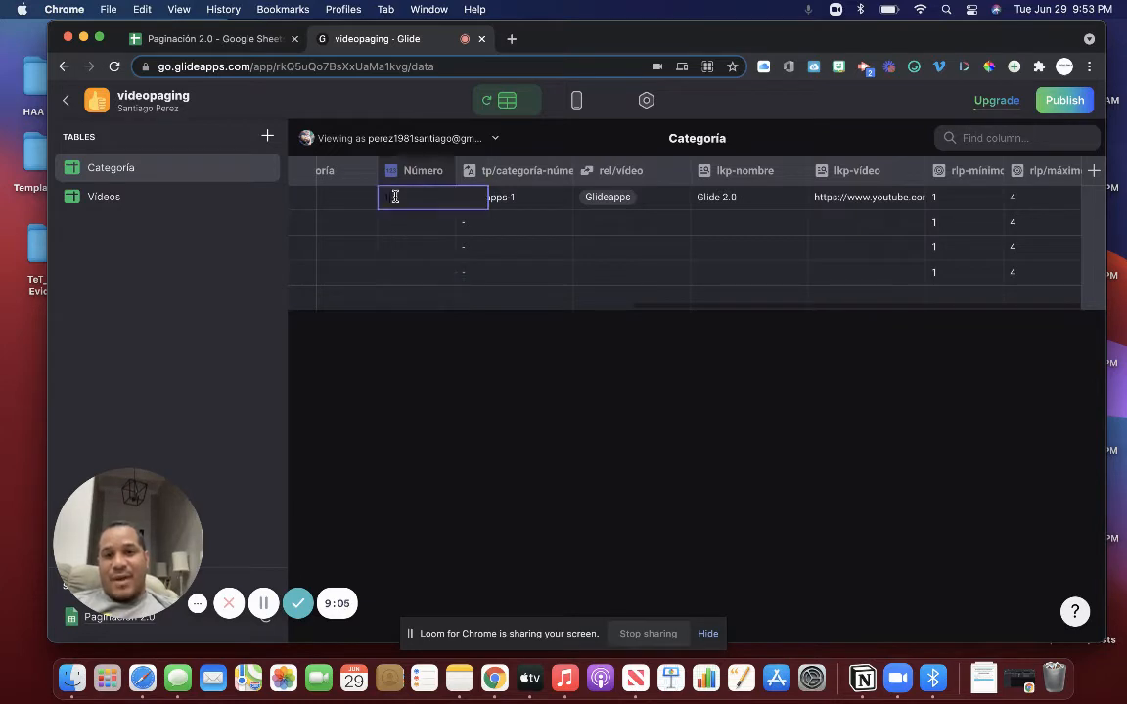
pyautogui.click(398, 254)
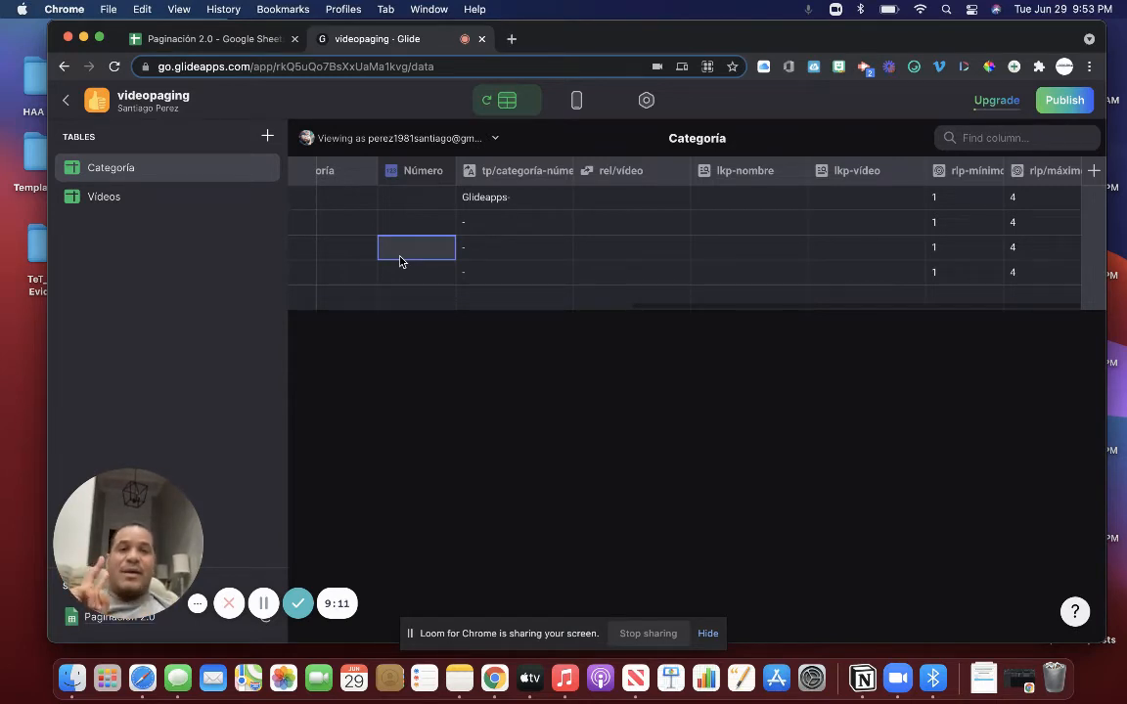
# Add a new Single Value column labelled "sv-vídeo" to the Categoría table.
pyautogui.click(1094, 172)
pyautogui.click(912, 243)
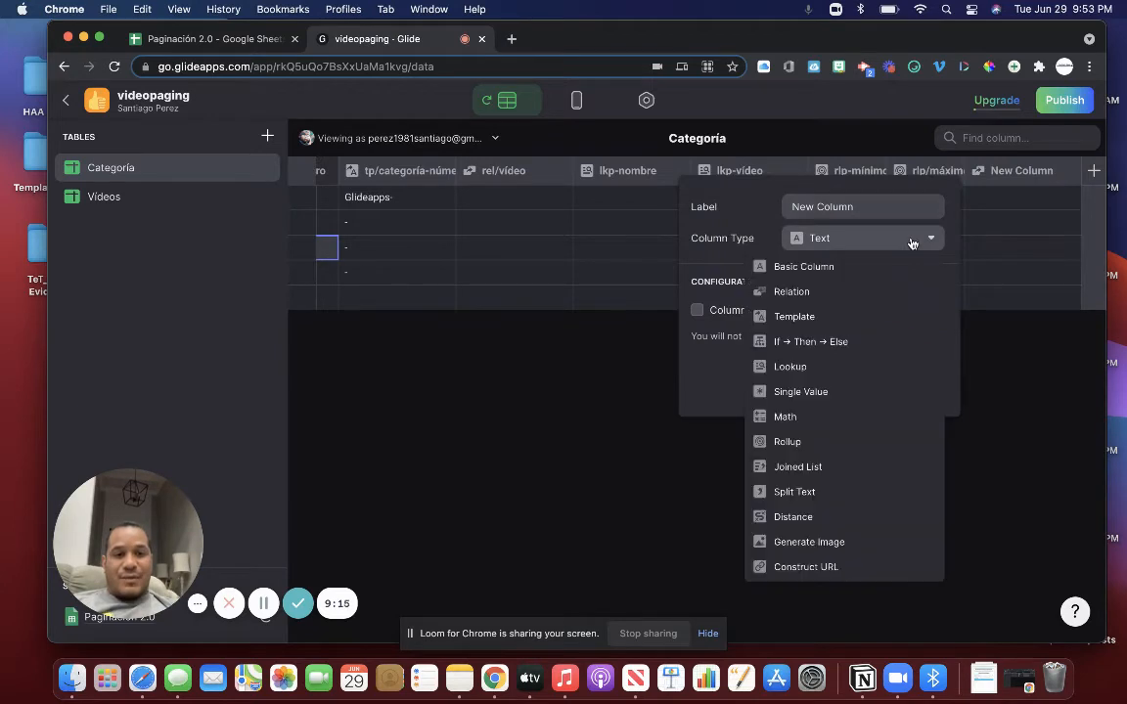
pyautogui.click(780, 394)
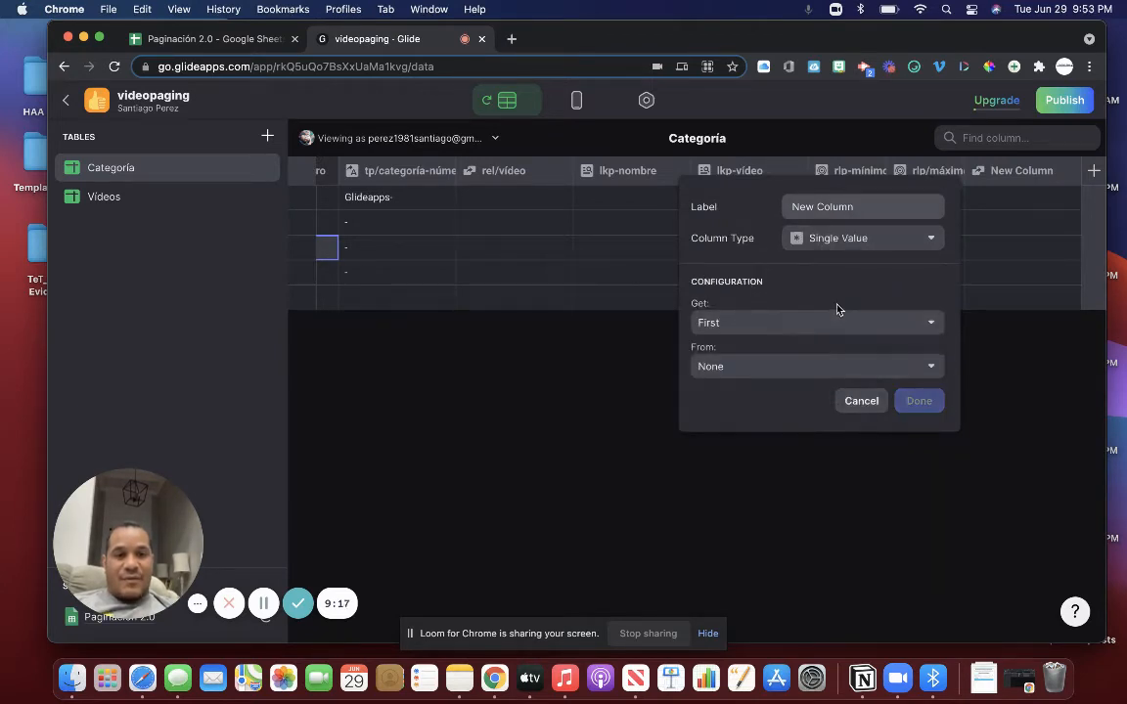
pyautogui.moveTo(868, 206); pyautogui.dragTo(761, 213)
pyautogui.write('sv')
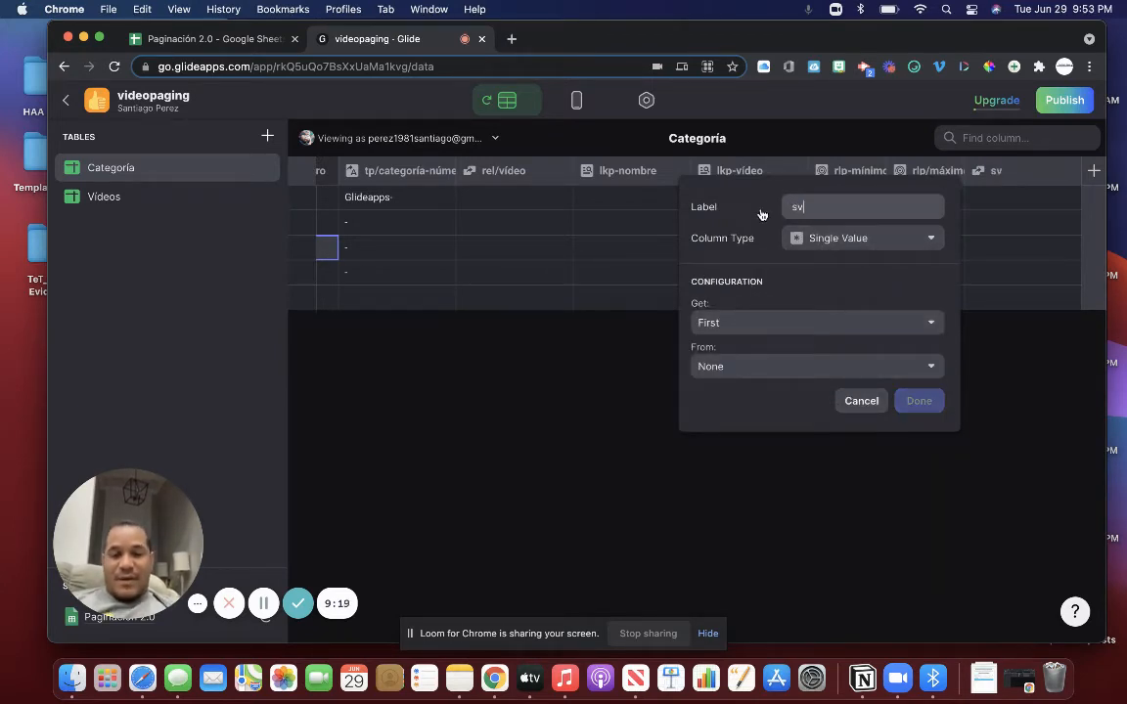
pyautogui.write('-video')
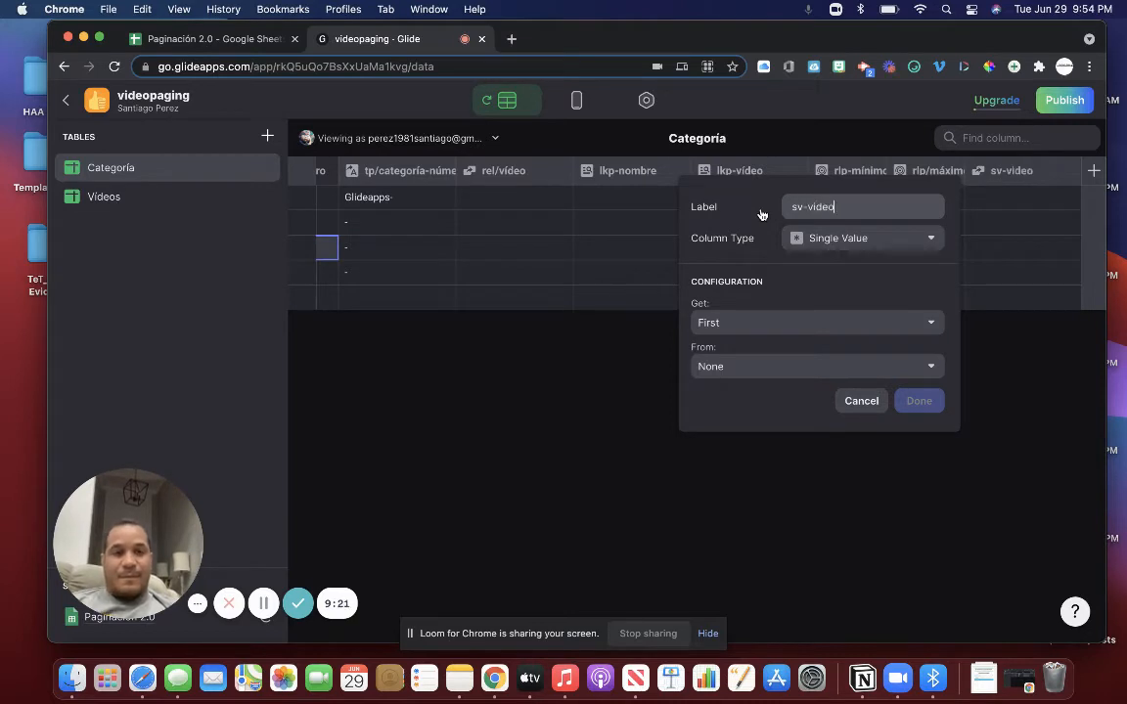
pyautogui.press('BackSpace')
pyautogui.press('BackSpace')
pyautogui.press('BackSpace')
pyautogui.press('BackSpace')
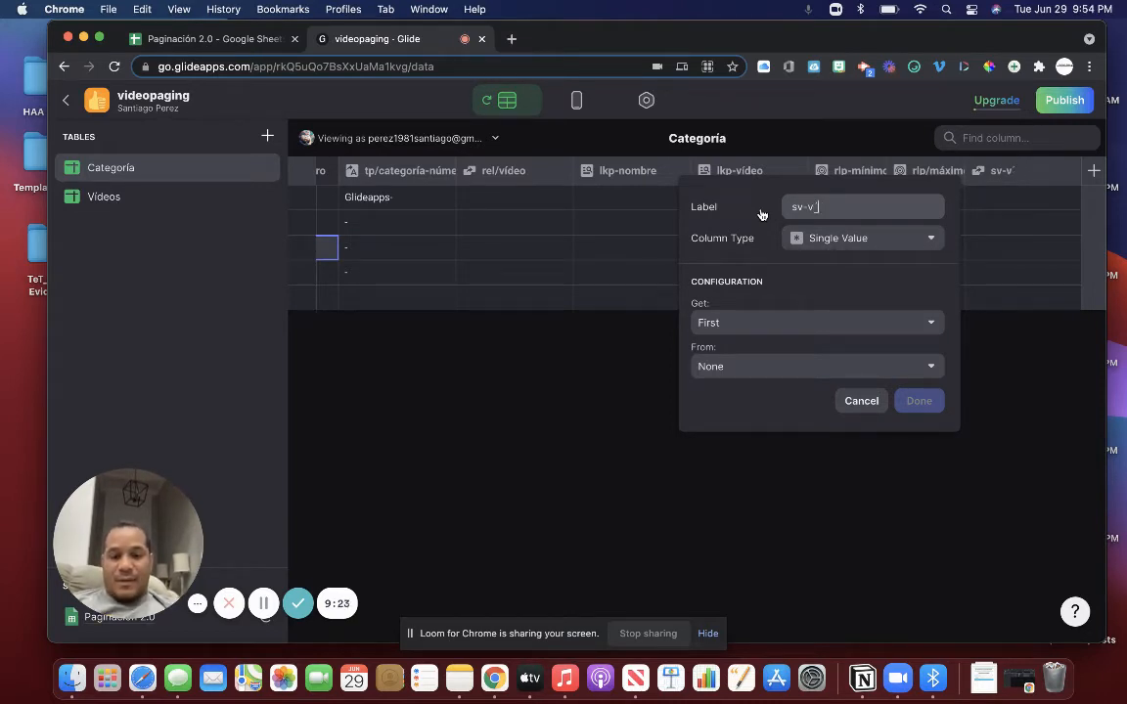
pyautogui.write('ídeo')
# Configure sv-vídeo to get the first Video value through the rel/vídeo-categoría relation, and save the column.
pyautogui.click(775, 327)
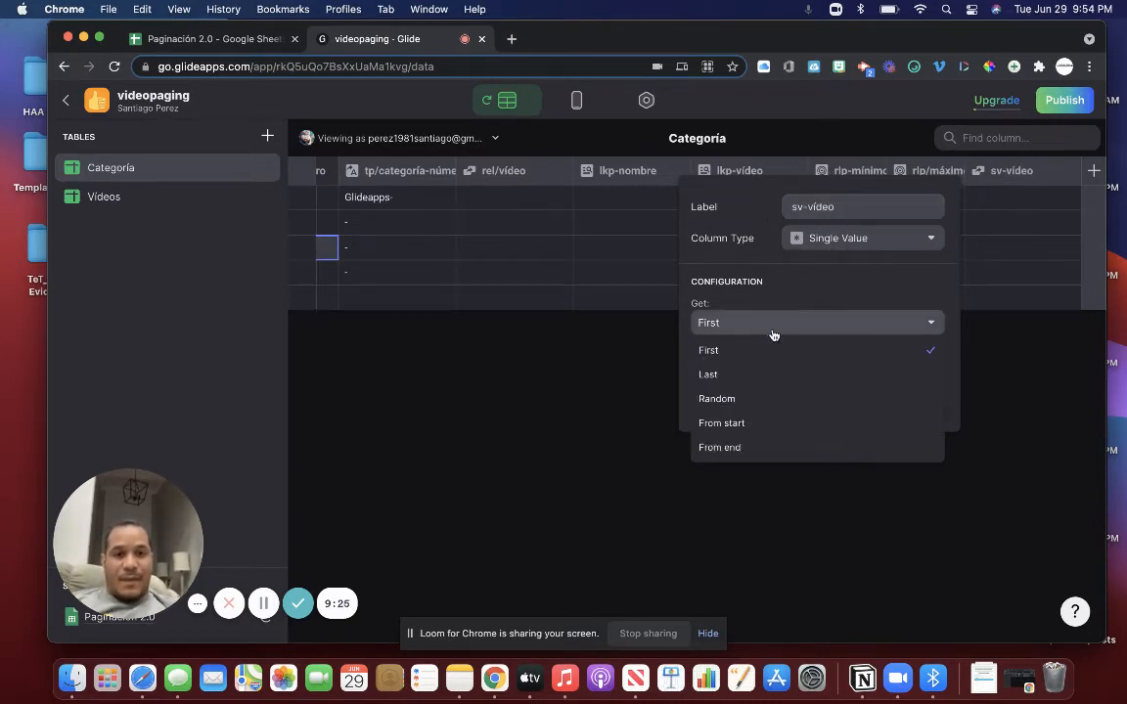
pyautogui.click(769, 353)
pyautogui.click(764, 368)
pyautogui.moveTo(743, 445)
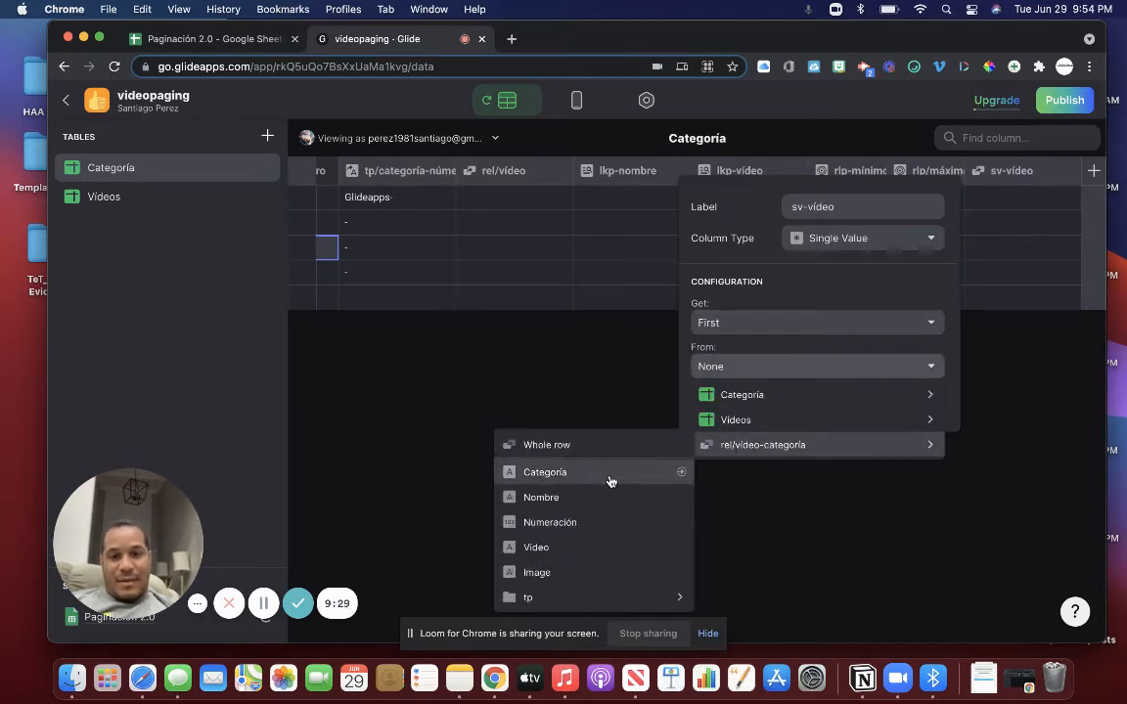
pyautogui.click(584, 555)
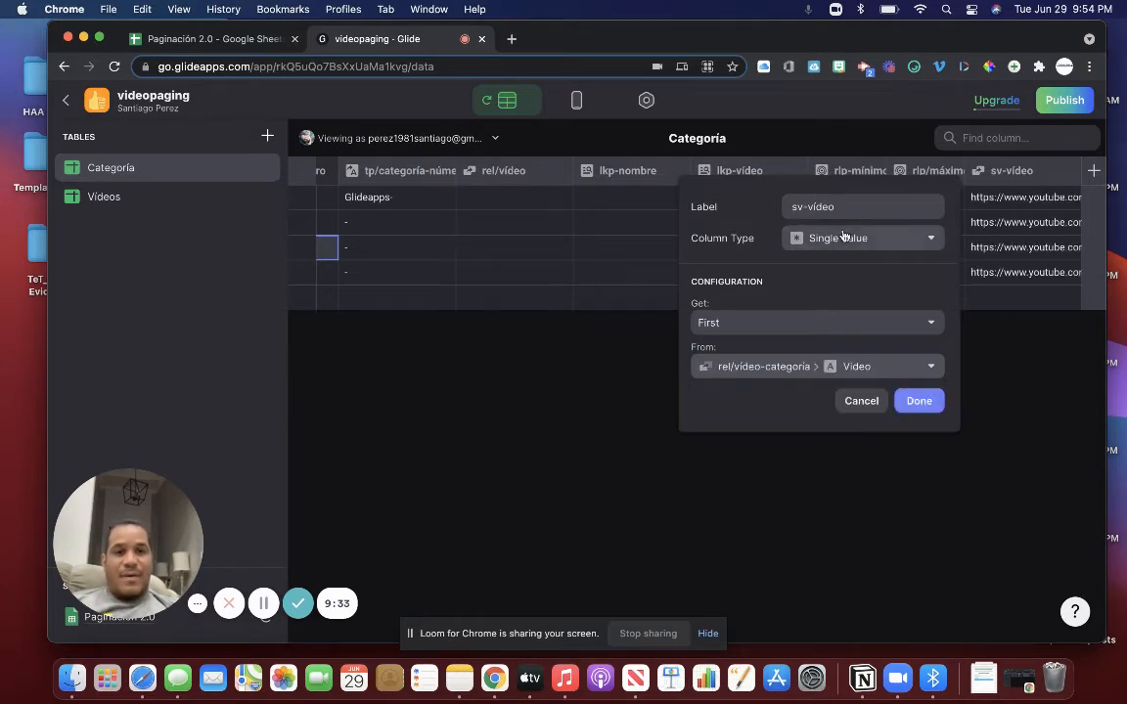
pyautogui.click(919, 401)
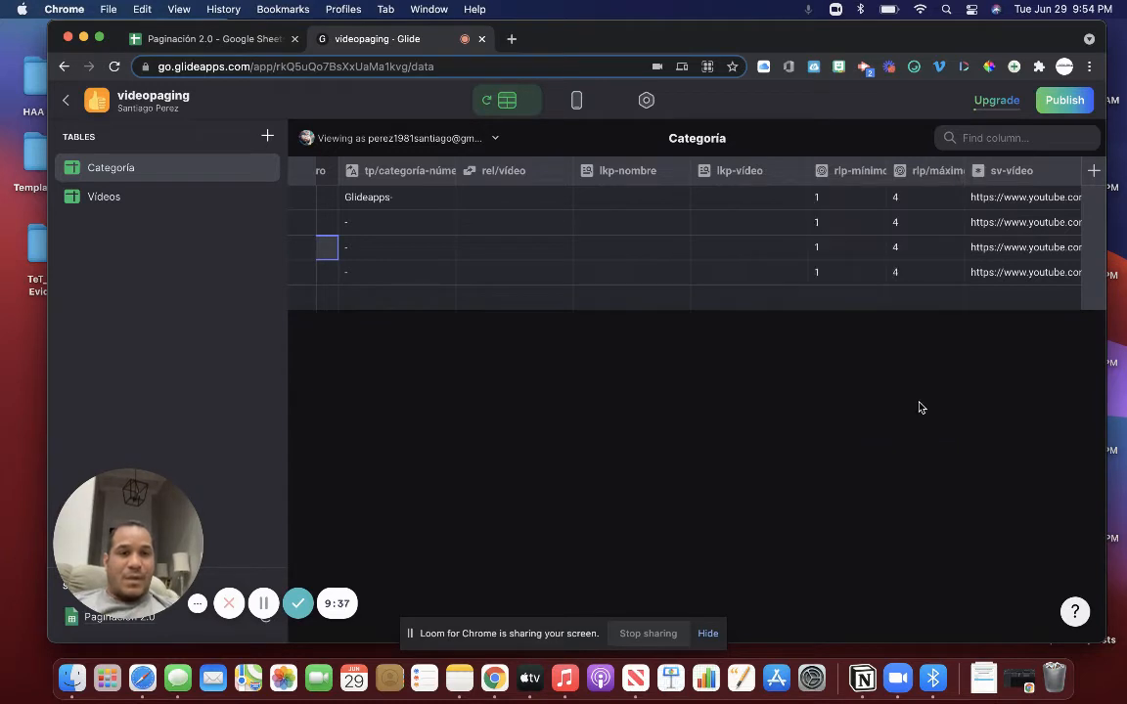
# Add a Single Value column labelled "sv/nombre" that gets the first Nombre through the rel/vídeo-categoría relation, and save it.
pyautogui.click(1094, 170)
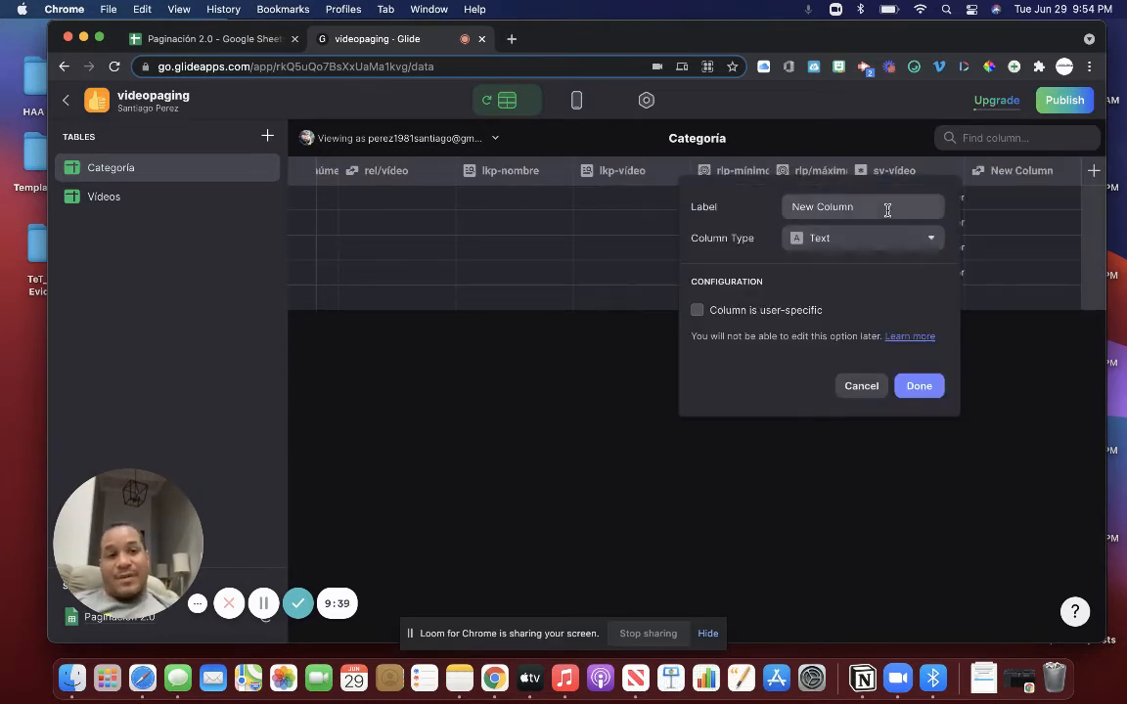
pyautogui.write('sv')
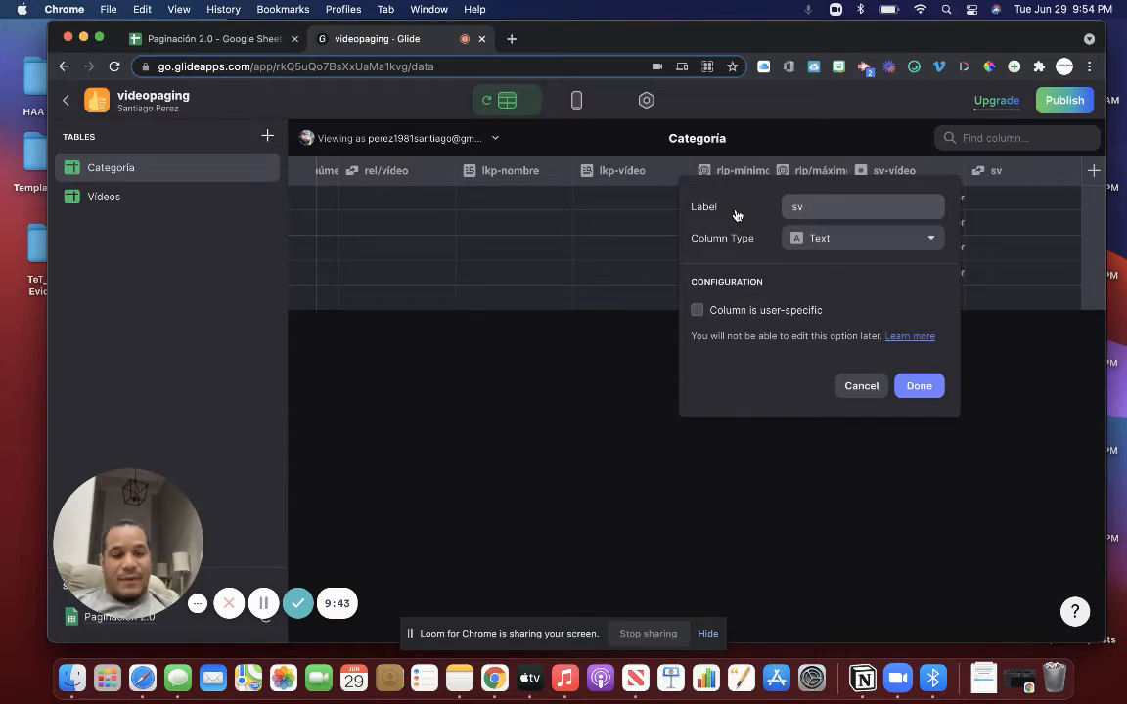
pyautogui.write('/nombre')
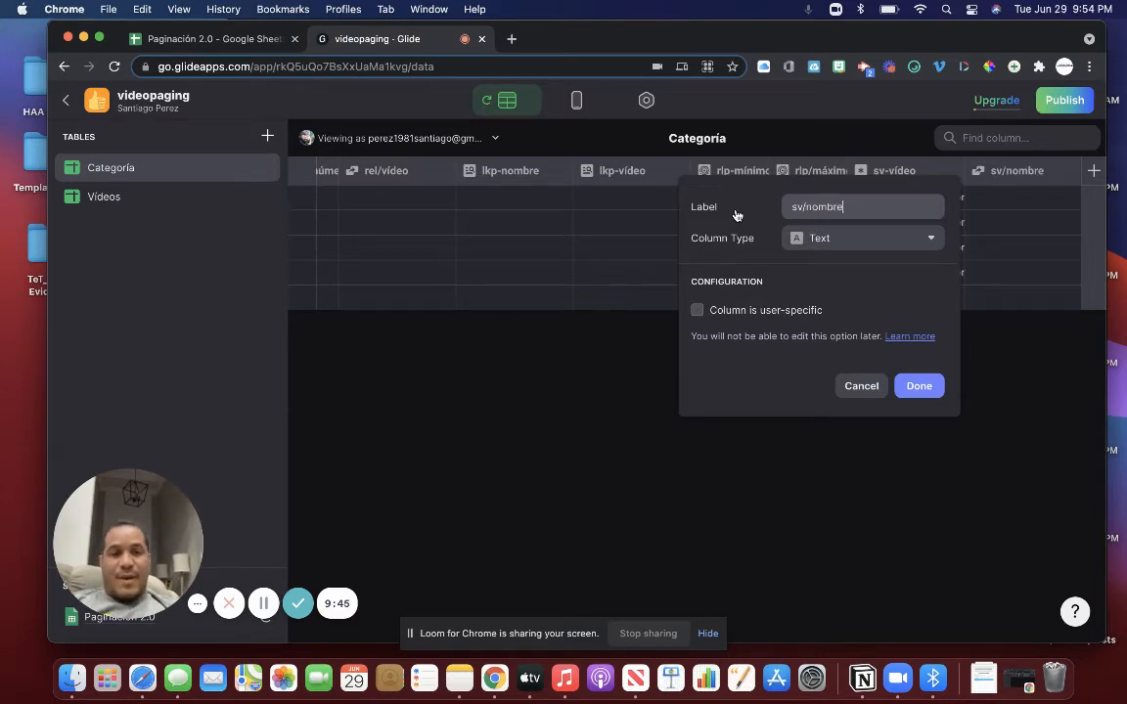
pyautogui.click(843, 240)
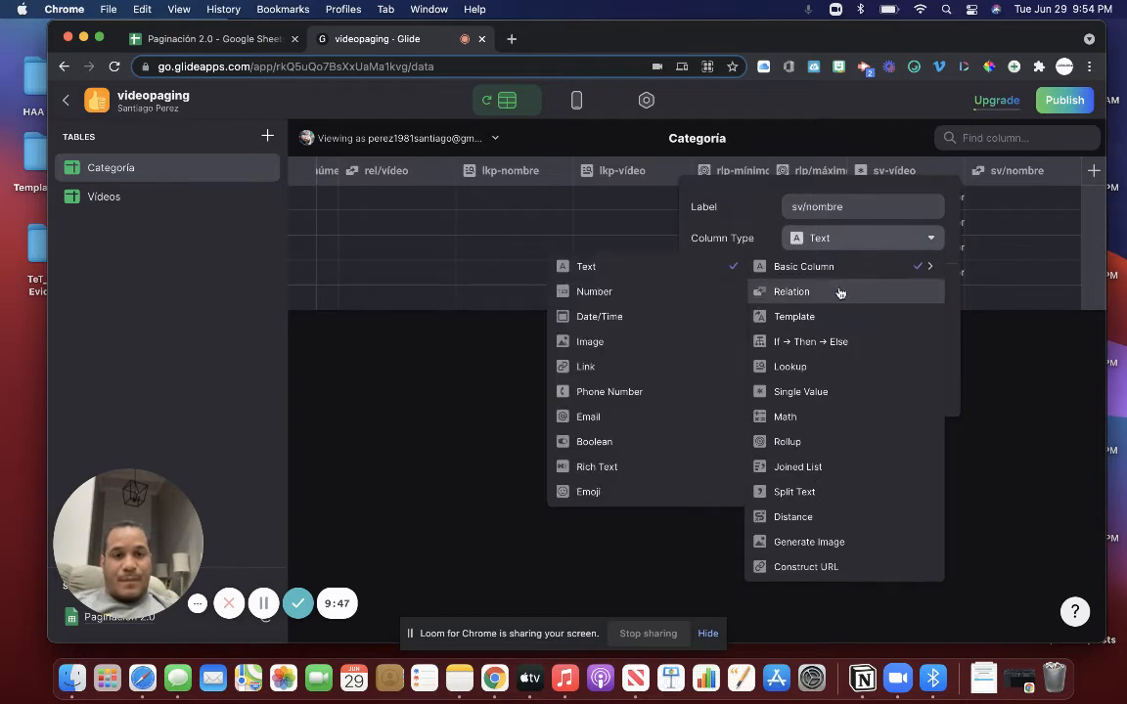
pyautogui.click(763, 393)
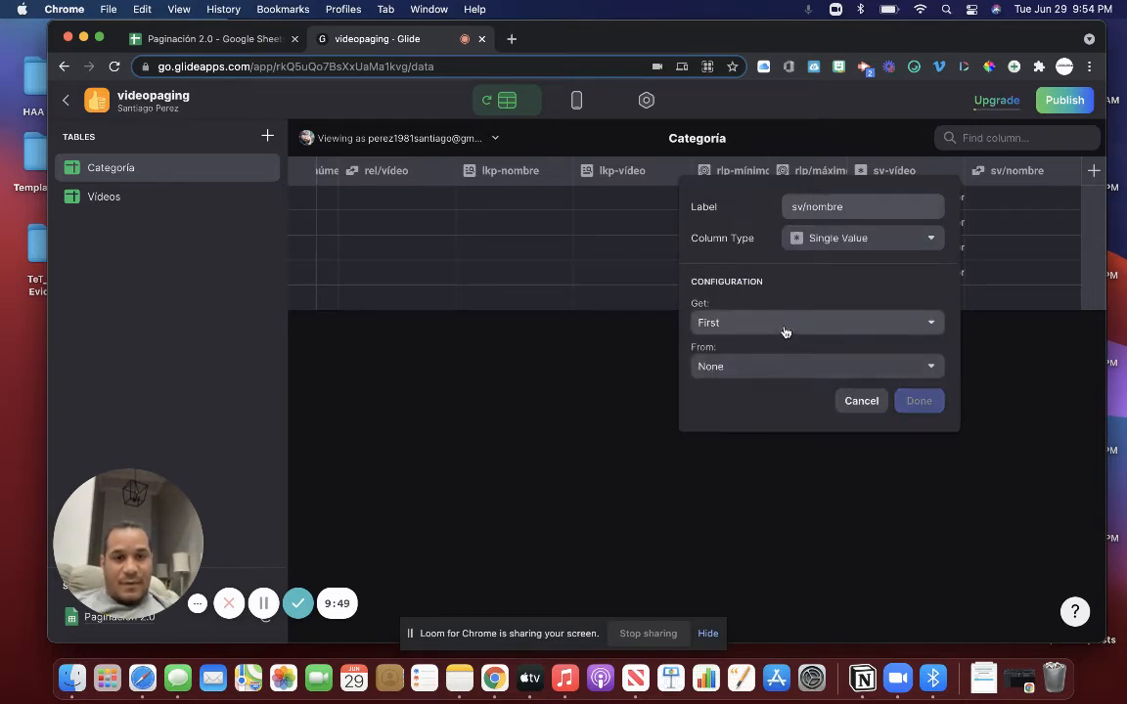
pyautogui.click(784, 368)
pyautogui.moveTo(772, 448)
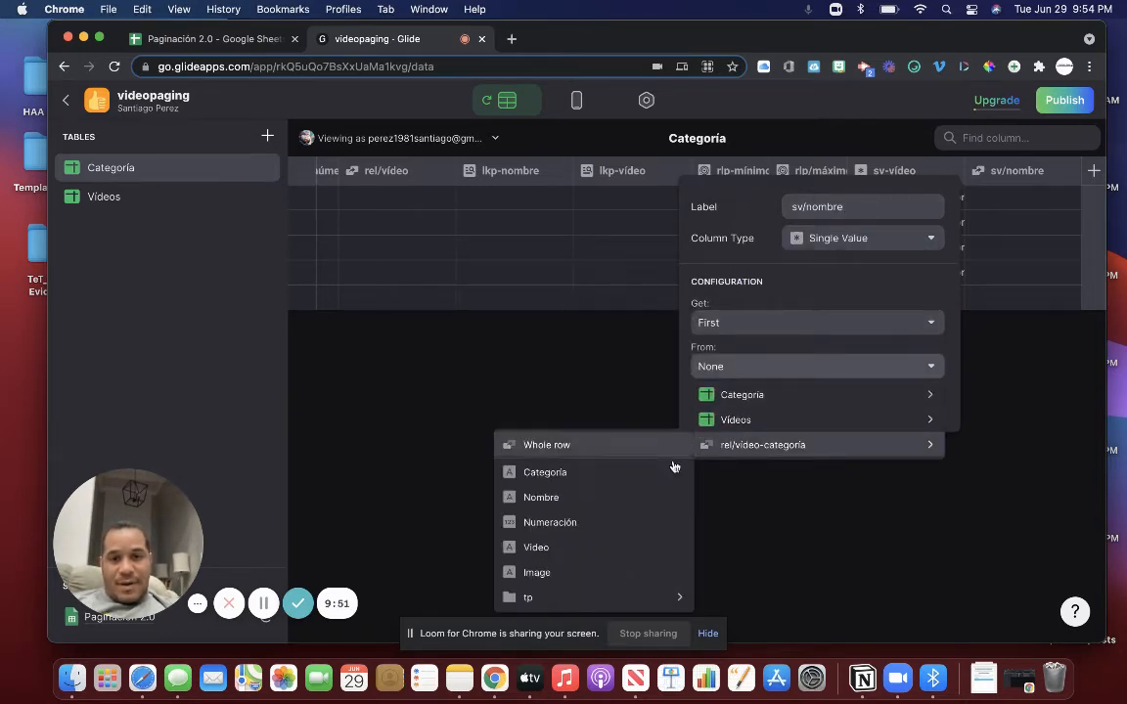
pyautogui.click(595, 499)
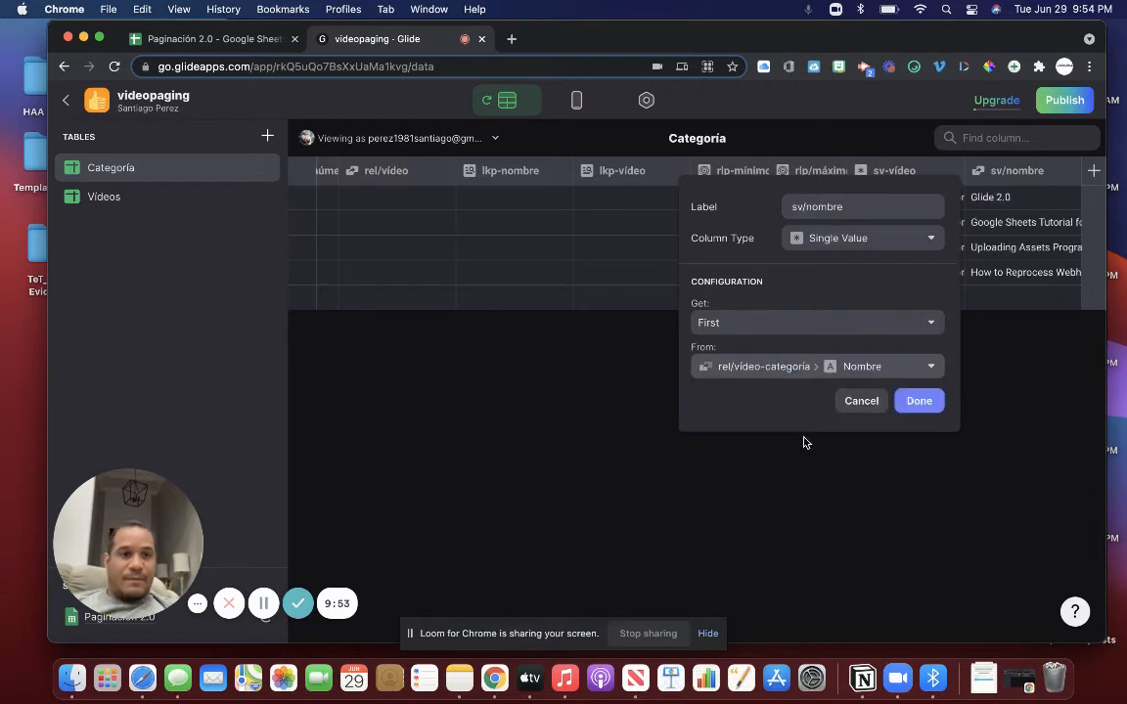
pyautogui.click(911, 402)
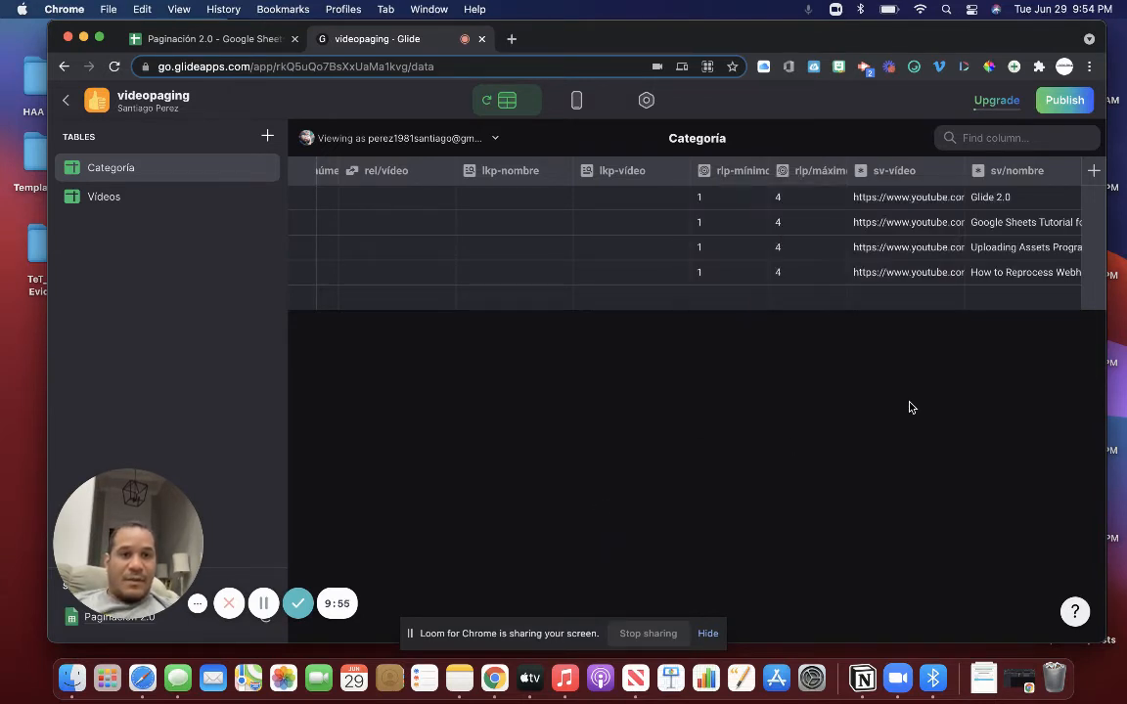
# Rename the sv-vídeo column as "sv/vídeo" and save the change.
pyautogui.click(947, 172)
pyautogui.click(782, 204)
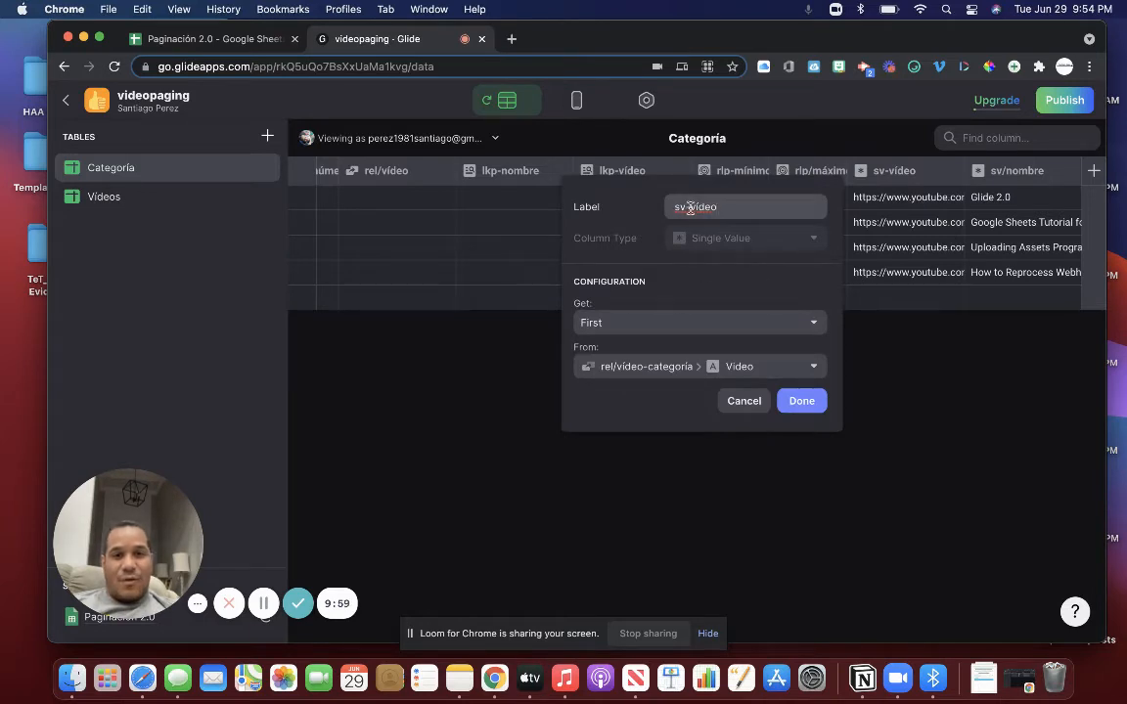
pyautogui.click(689, 207)
pyautogui.press('BackSpace')
pyautogui.write('/')
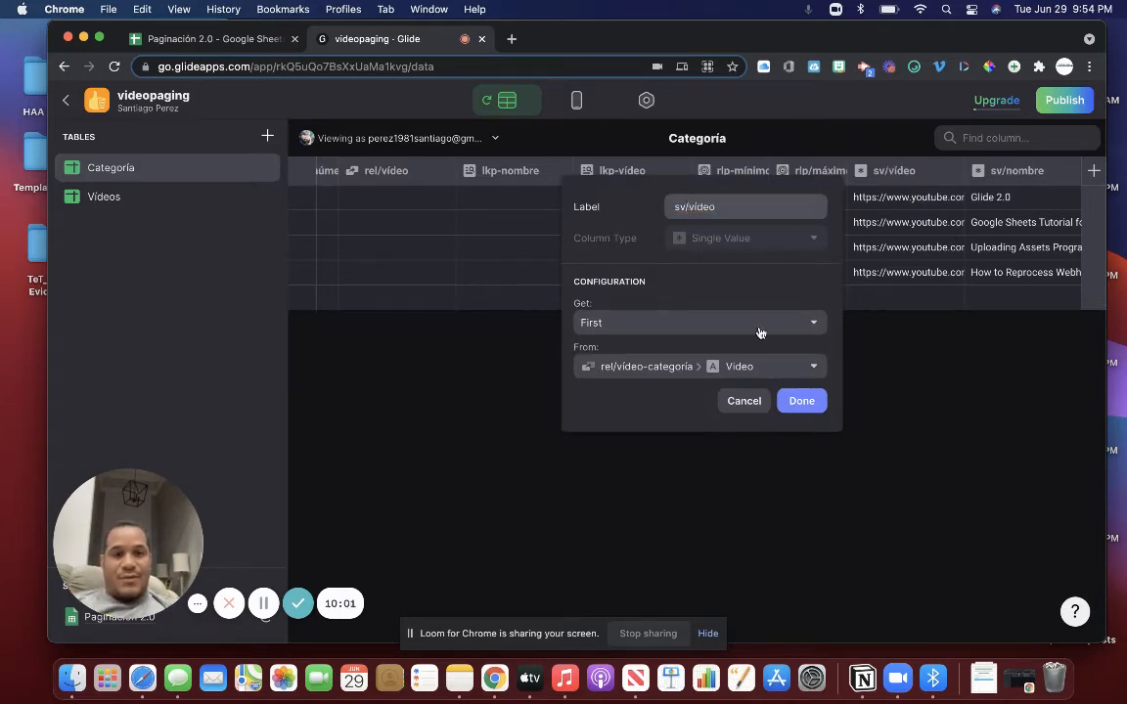
pyautogui.click(800, 401)
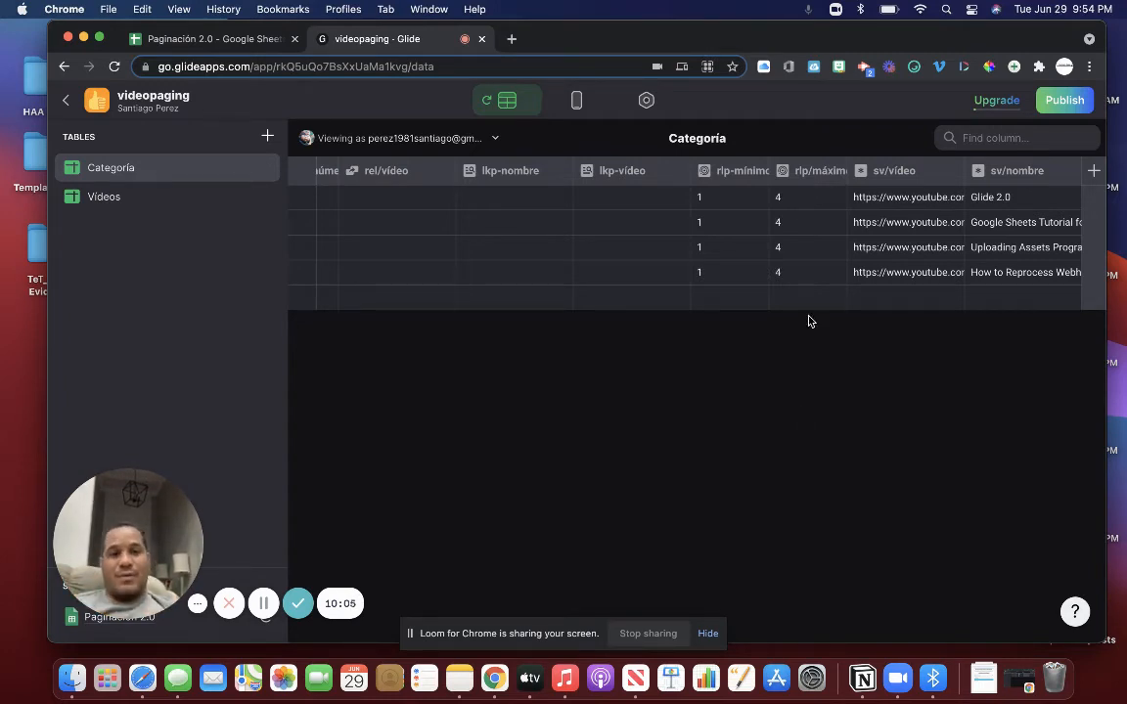
# Add a new If → Then → Else column labelled "ite-video" to the Categoría table.
pyautogui.moveTo(812, 309); pyautogui.dragTo(587, 337)
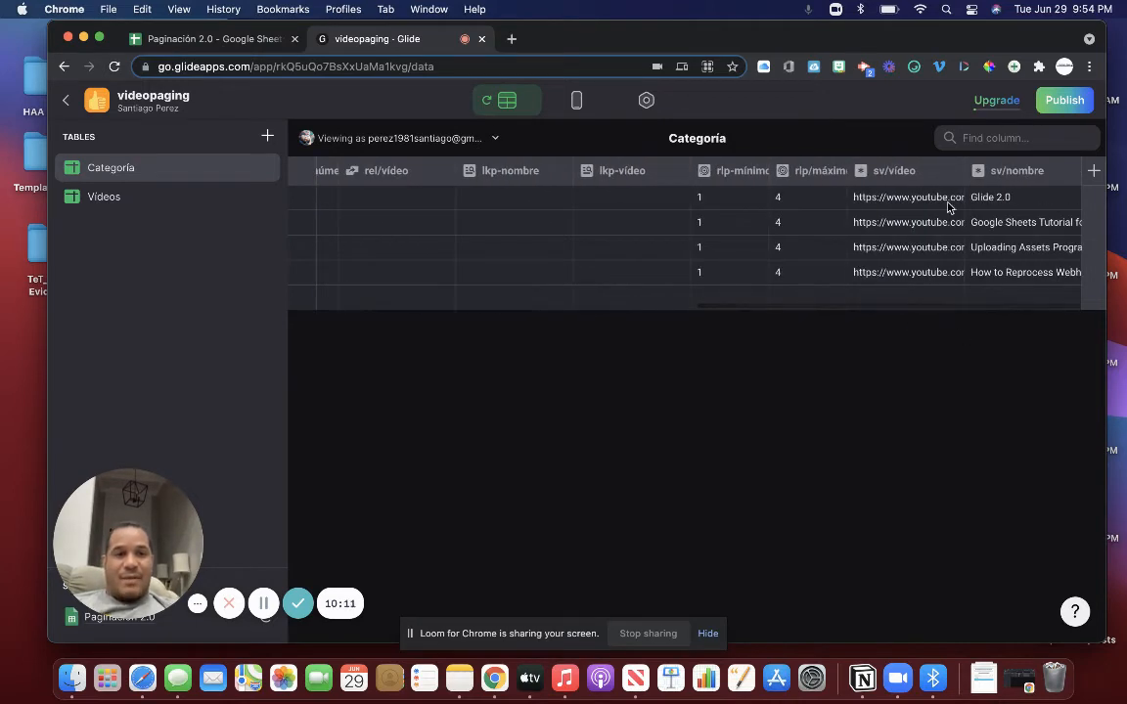
pyautogui.click(1094, 171)
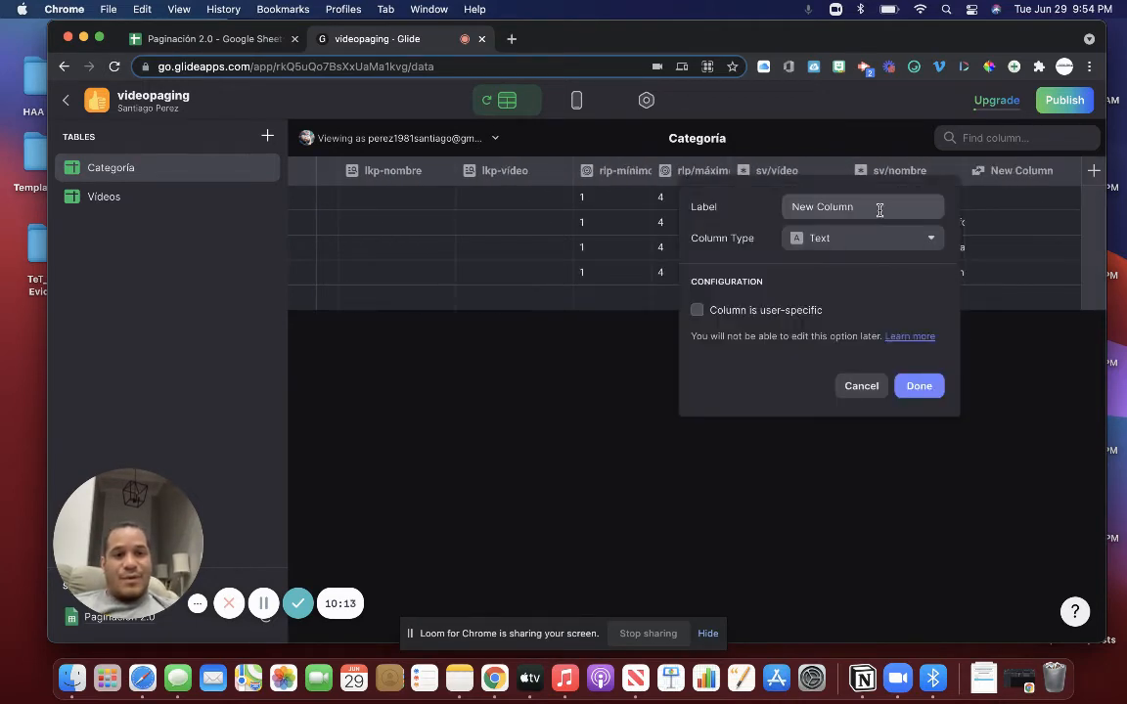
pyautogui.moveTo(880, 210); pyautogui.dragTo(739, 211)
pyautogui.write('l')
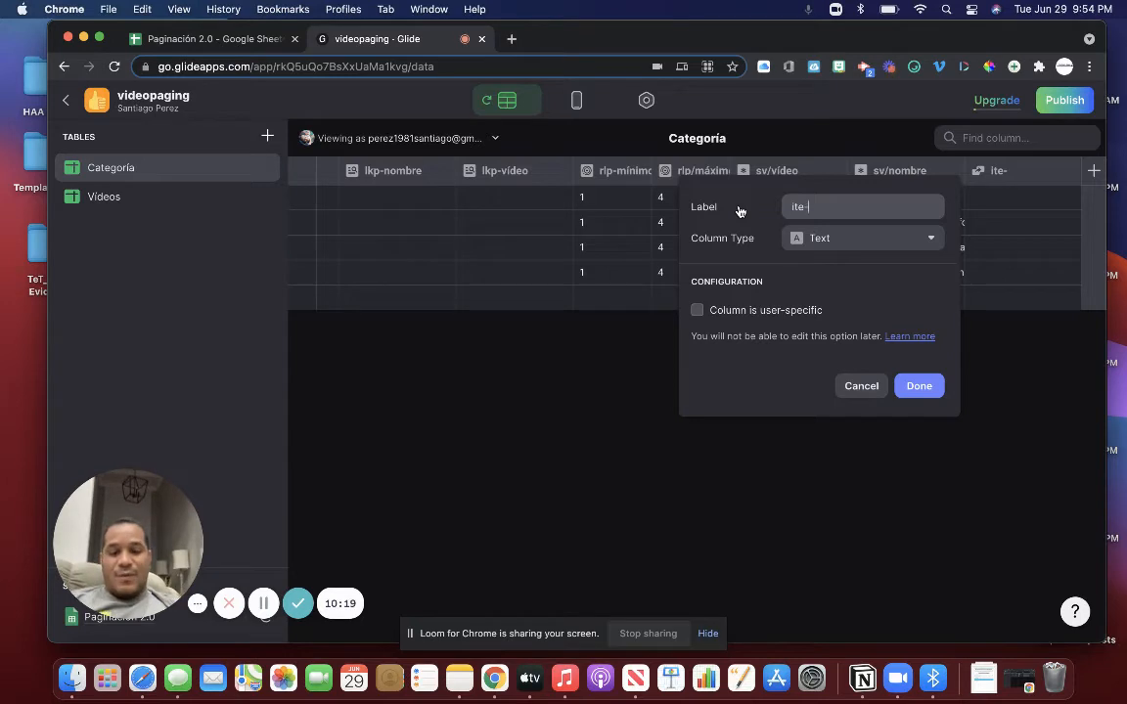
pyautogui.click(837, 240)
pyautogui.click(834, 339)
# Set the ite-video case to return sv/vídeo if Número is empty.
pyautogui.click(761, 315)
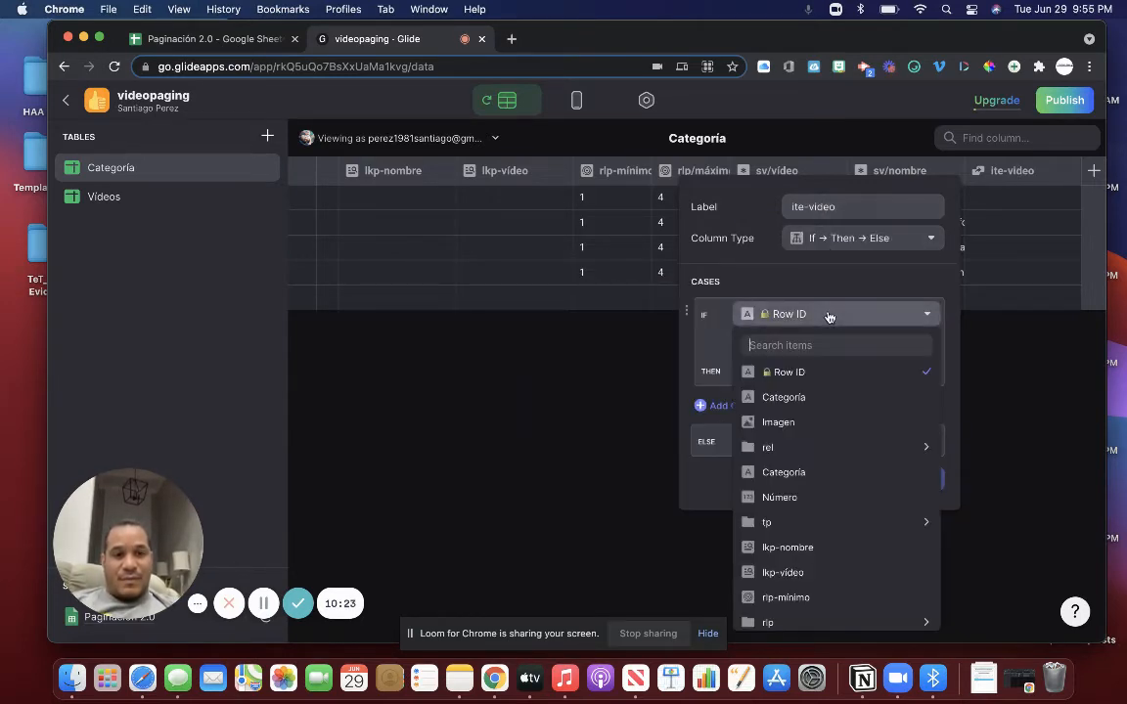
pyautogui.click(827, 497)
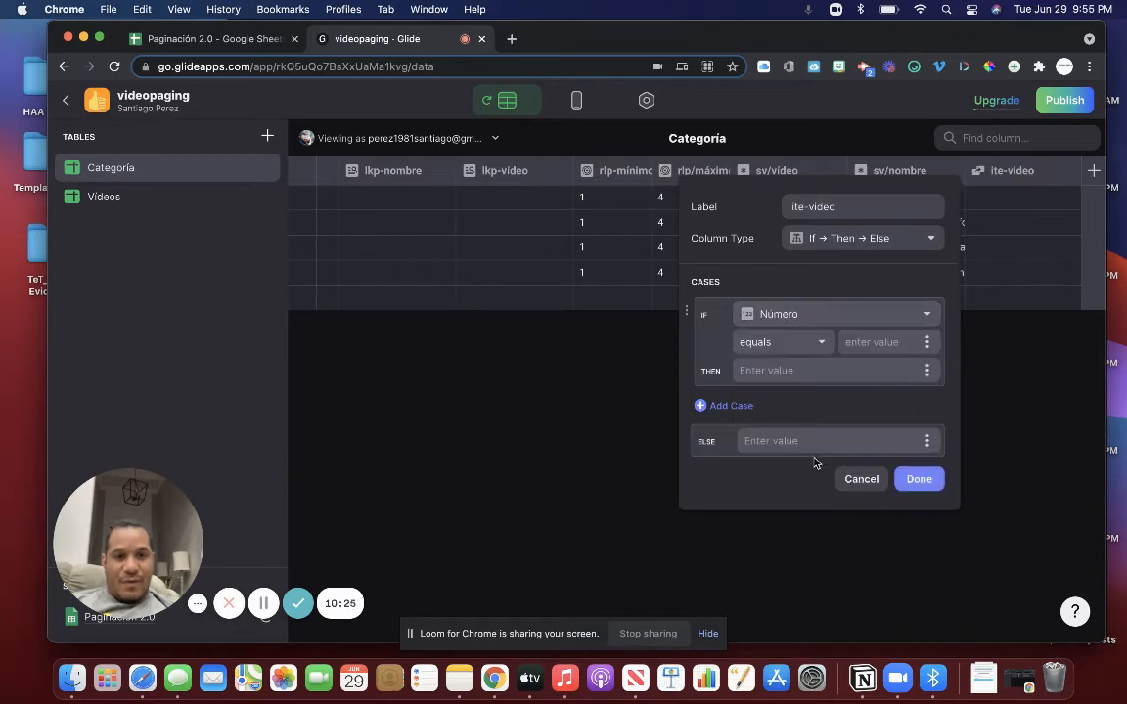
pyautogui.click(808, 342)
pyautogui.click(743, 437)
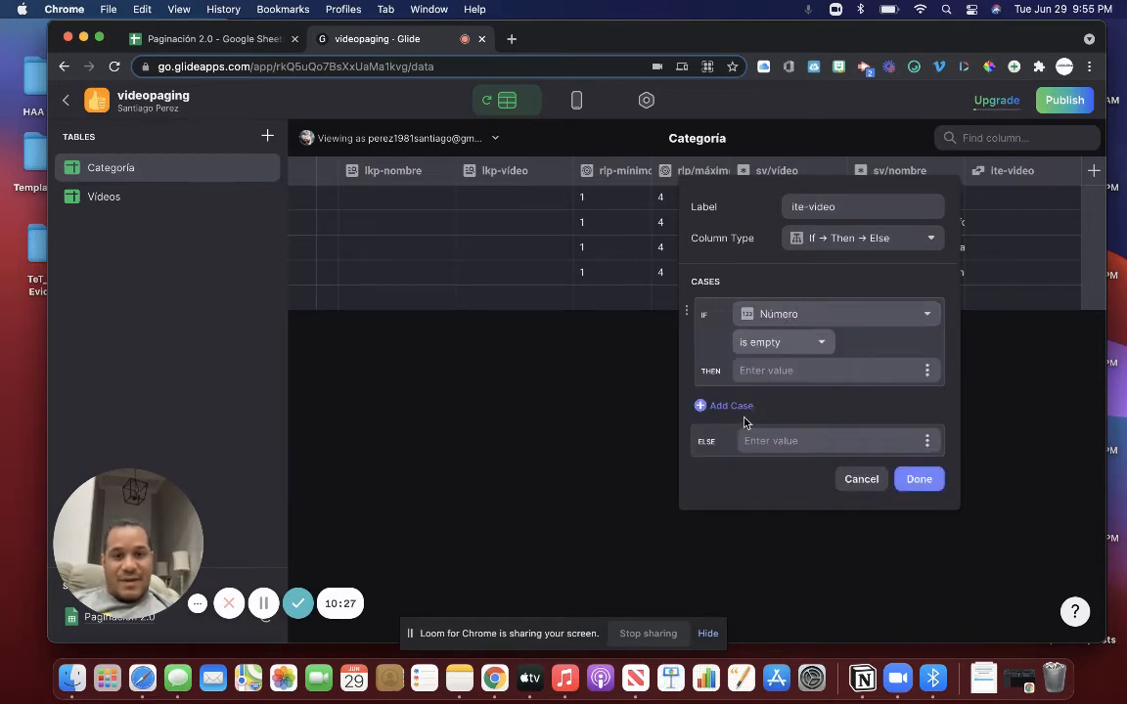
pyautogui.click(927, 371)
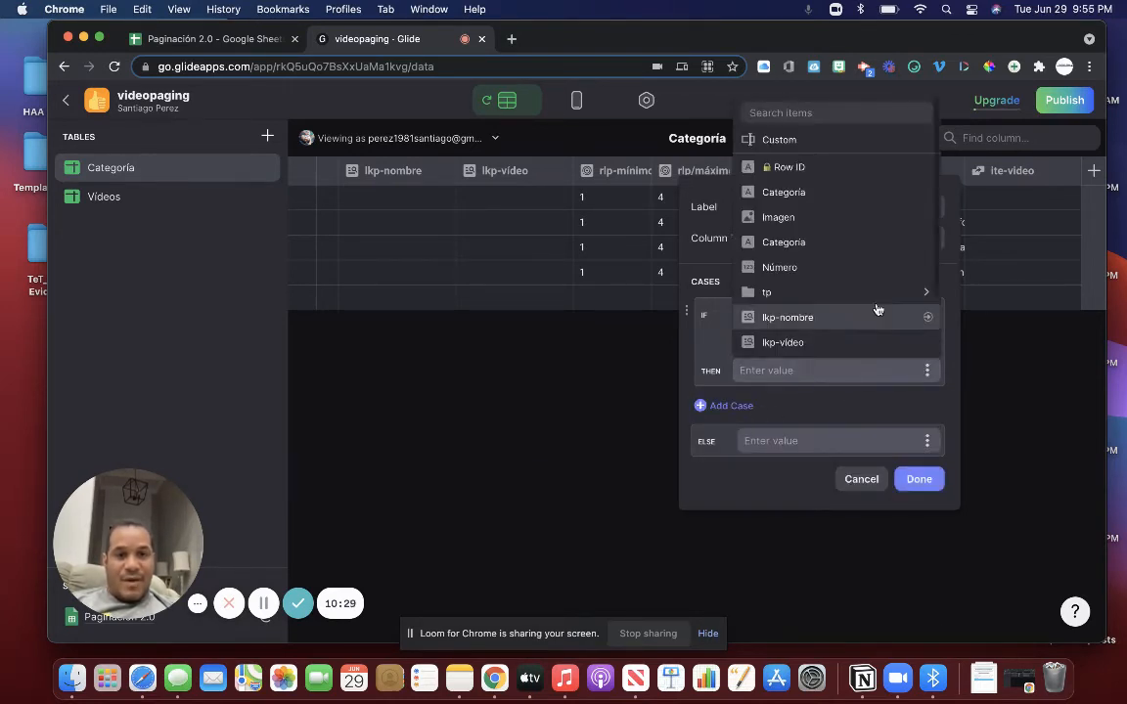
pyautogui.scroll(-3, 861, 307)
pyautogui.moveTo(767, 349)
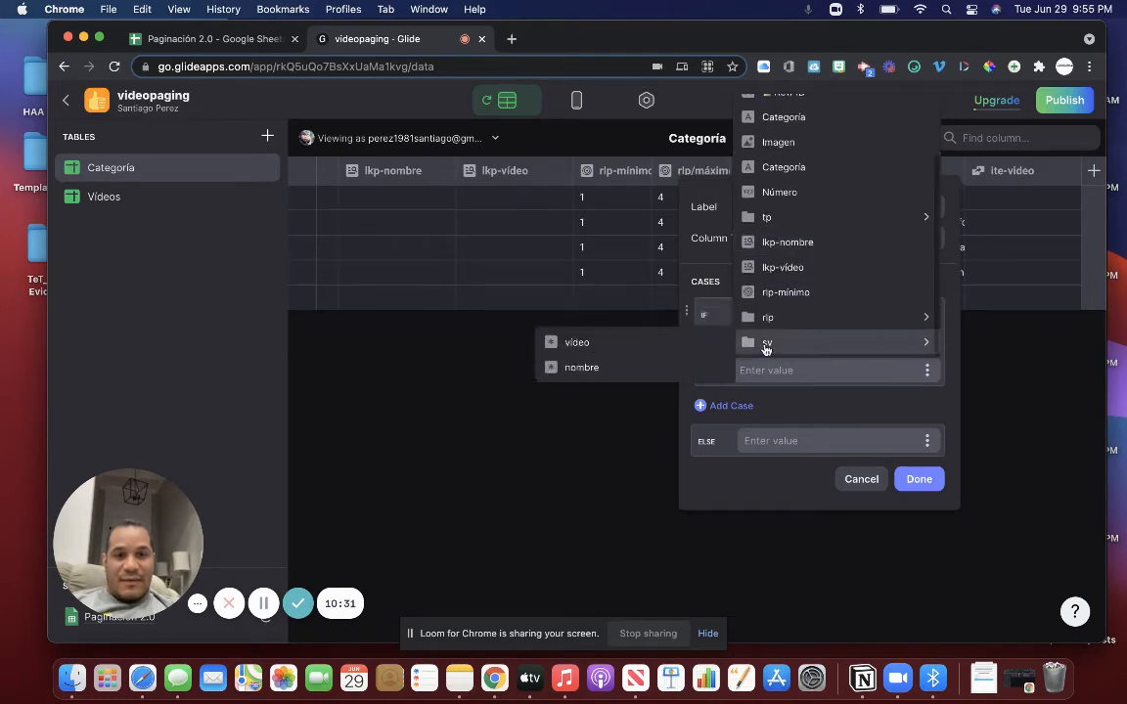
pyautogui.click(648, 342)
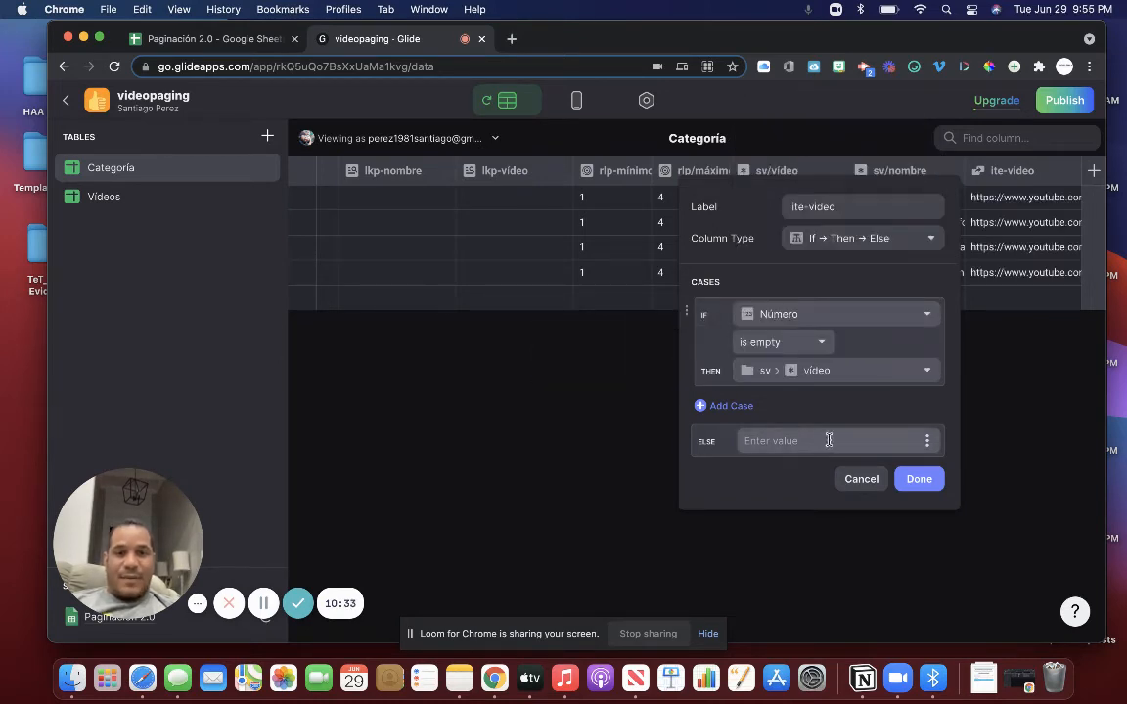
# Set the else value of ite-video to lkp-vídeo and save the column.
pyautogui.click(927, 441)
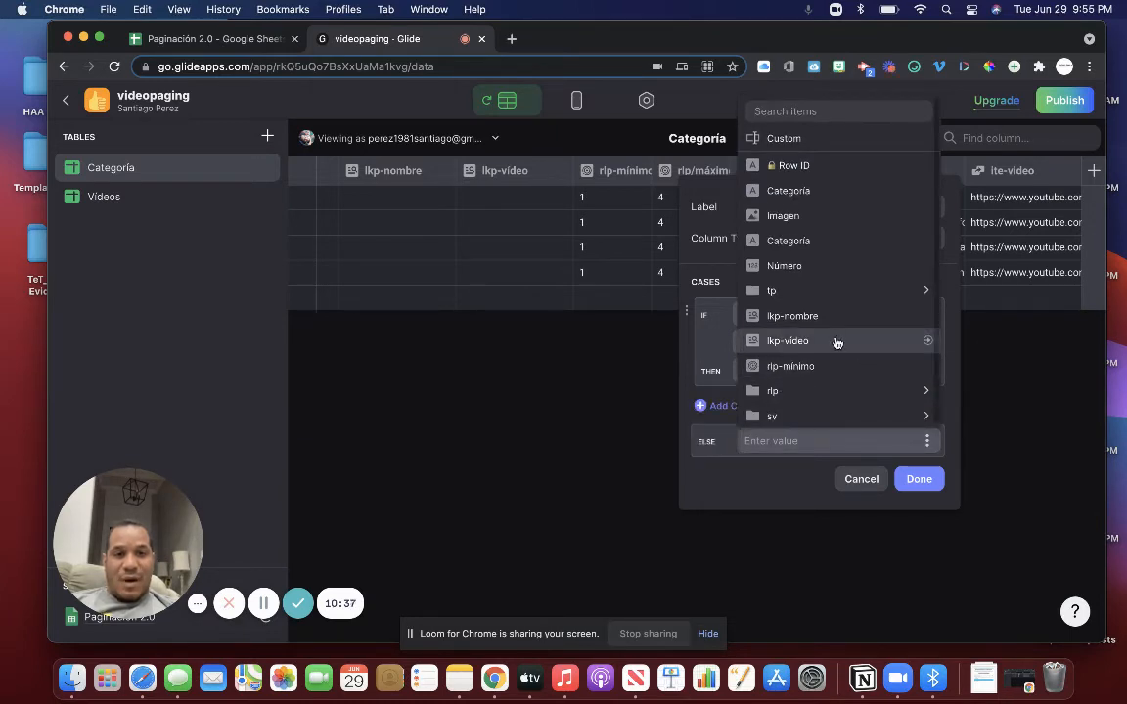
pyautogui.click(836, 341)
pyautogui.click(920, 480)
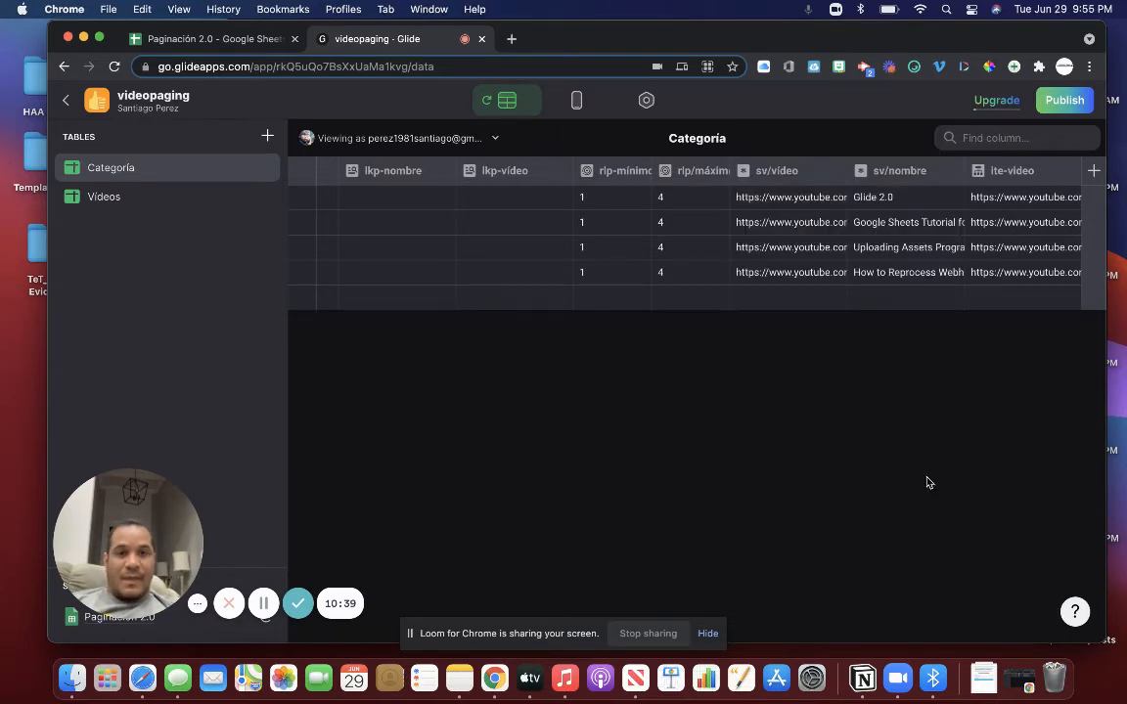
# Rename the lkp-vídeo lookup column as "lkp/vídeo" and save the change.
pyautogui.click(560, 171)
pyautogui.click(473, 202)
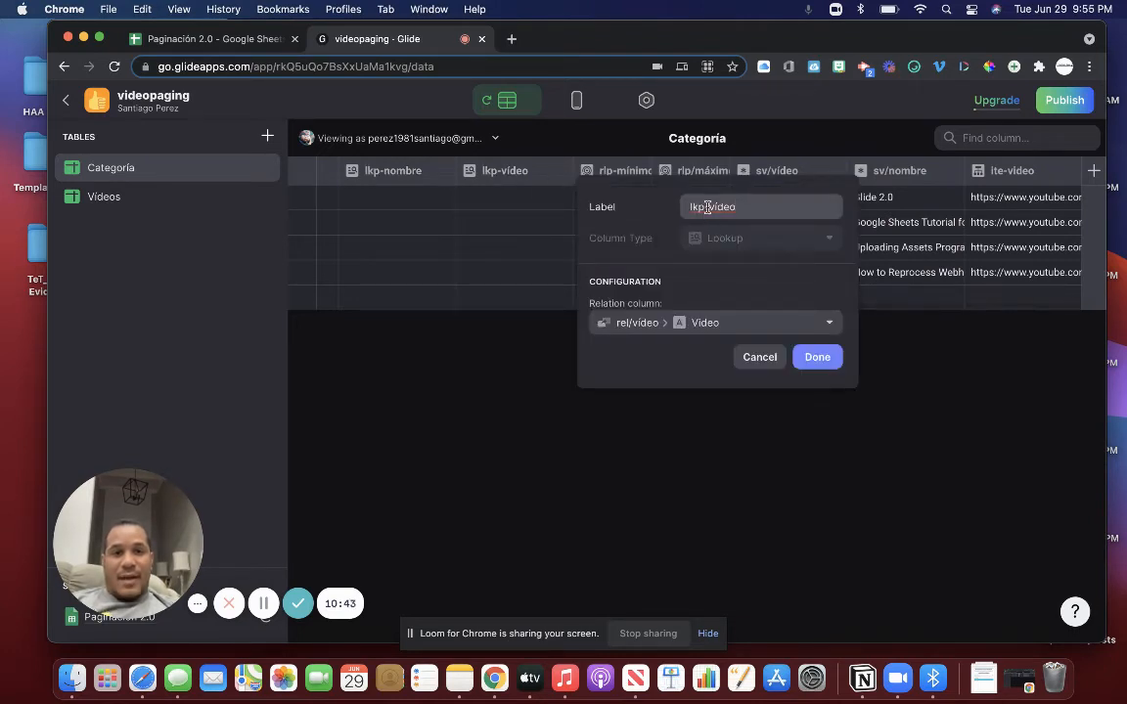
pyautogui.click(709, 208)
pyautogui.press('BackSpace')
pyautogui.write('/')
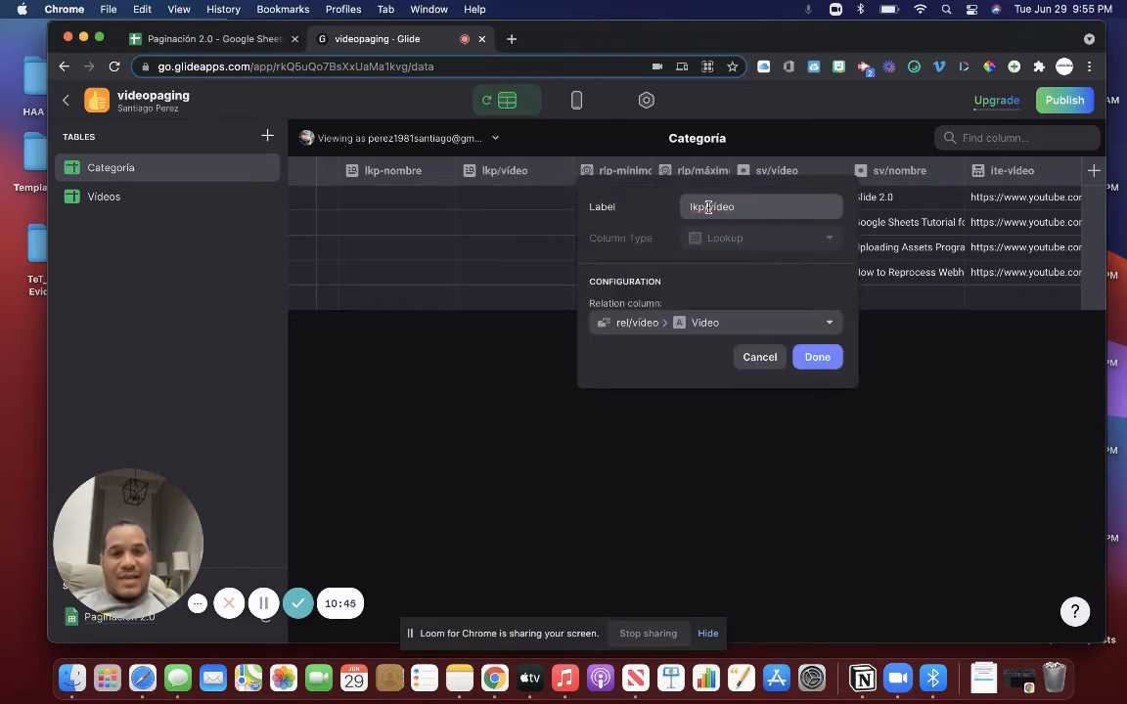
pyautogui.click(818, 358)
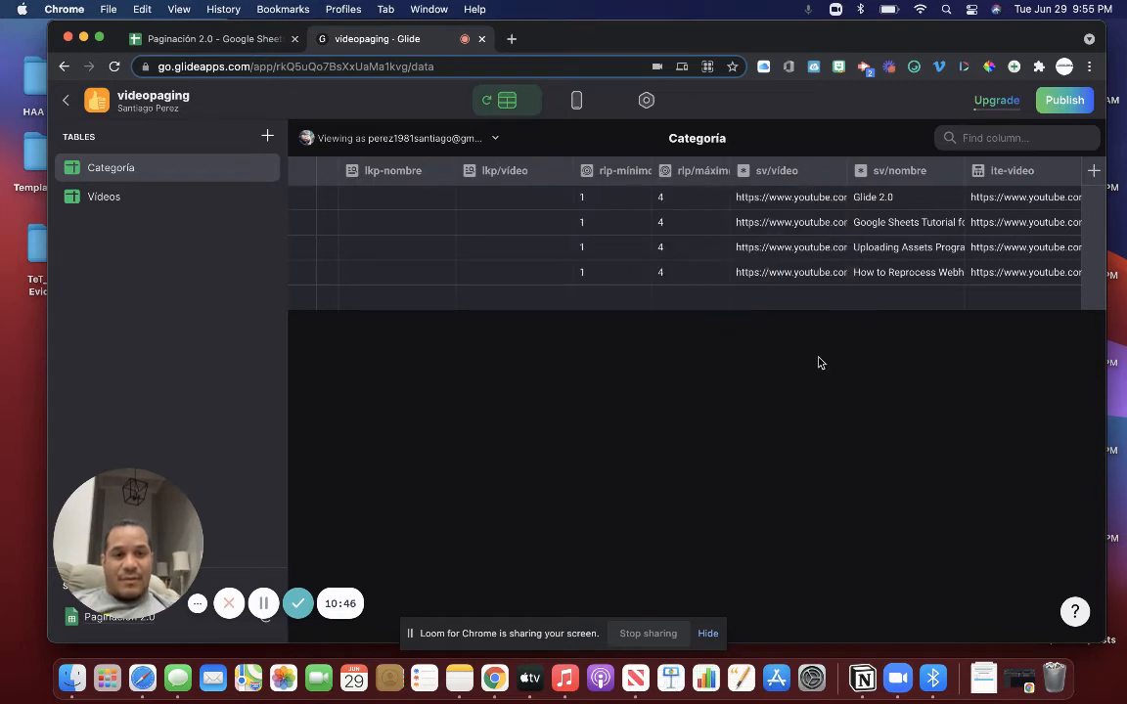
# Rename the lkp-nombre lookup column as "lkp/nombre" and save the change.
pyautogui.click(445, 169)
pyautogui.click(354, 200)
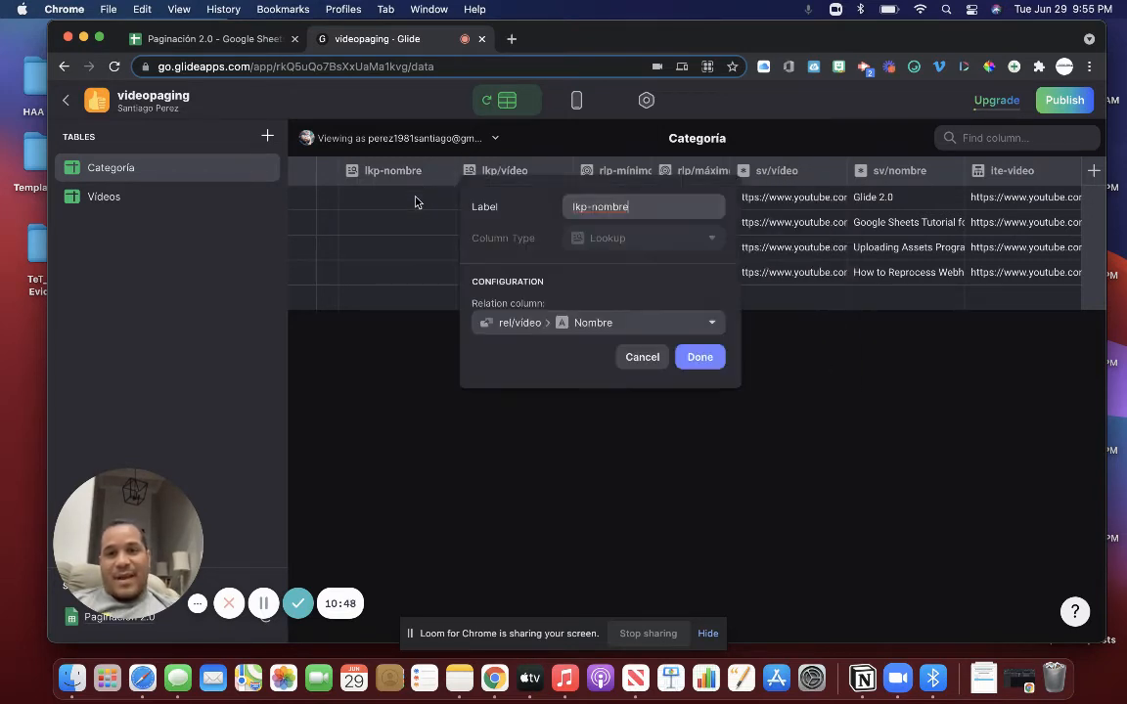
pyautogui.click(592, 208)
pyautogui.press('BackSpace')
pyautogui.write('/')
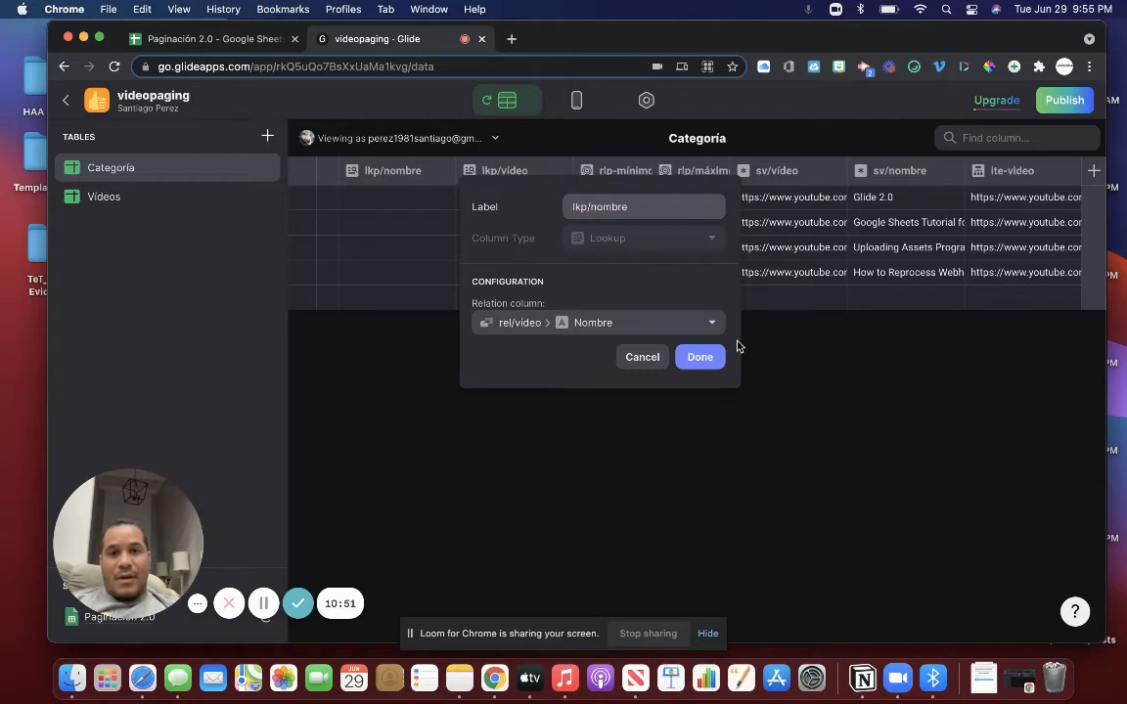
pyautogui.click(704, 358)
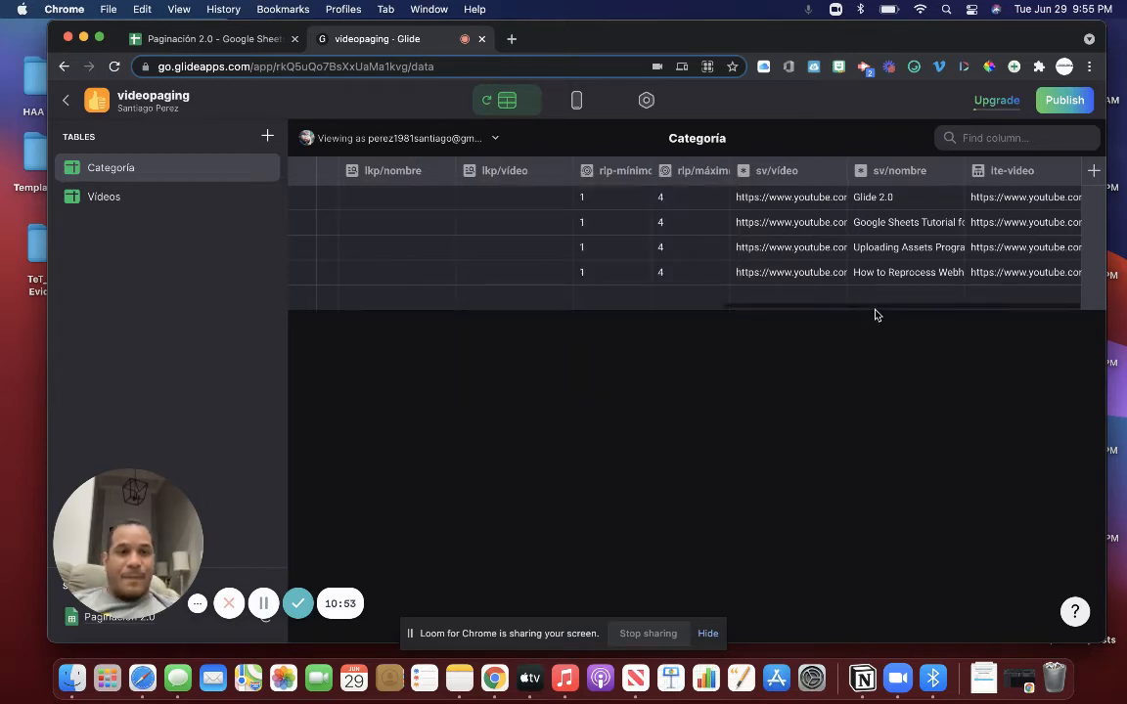
# Add a new If → Then → Else column labelled "ite-nombre" to the Categoría table.
pyautogui.click(1094, 171)
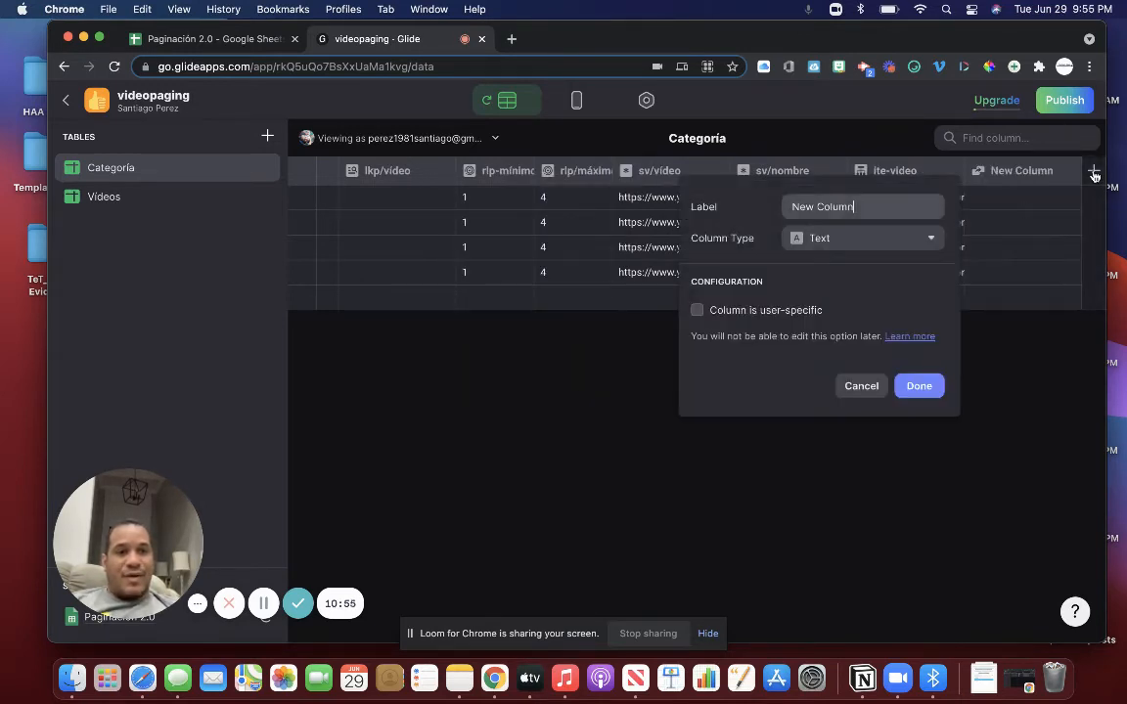
pyautogui.moveTo(895, 213); pyautogui.dragTo(793, 205)
pyautogui.write('l')
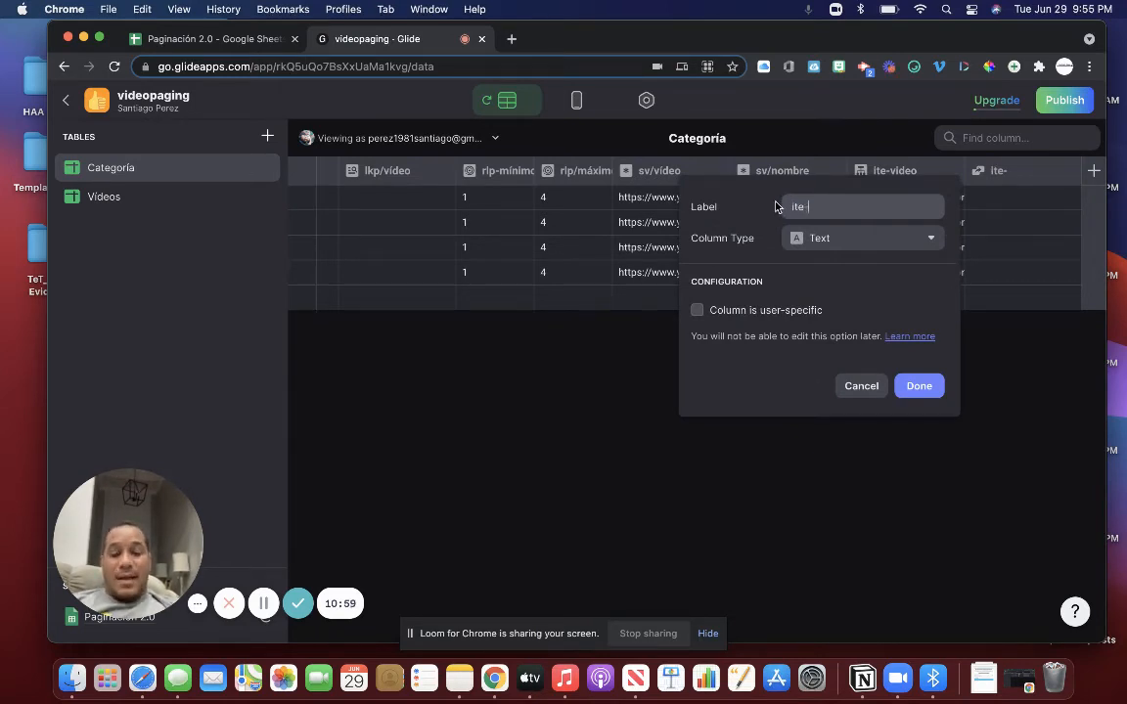
pyautogui.write('te-nombre')
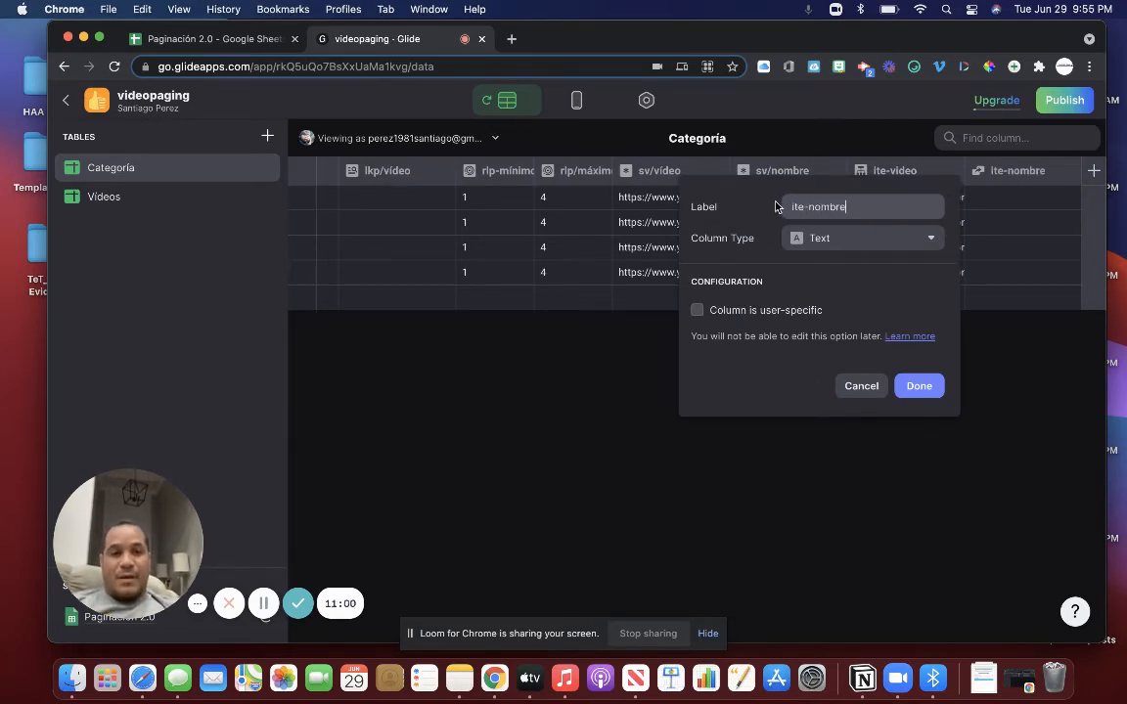
pyautogui.click(859, 242)
pyautogui.click(839, 345)
# Set the ite-nombre case to return sv/nombre if Número is empty.
pyautogui.click(827, 316)
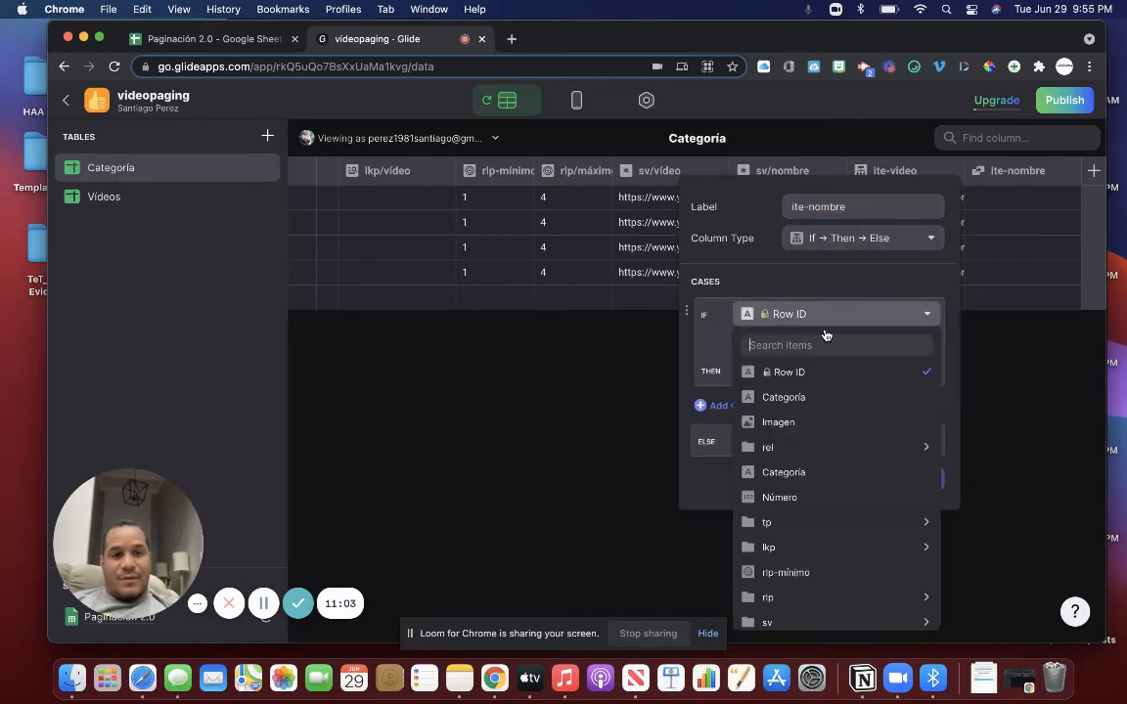
pyautogui.click(748, 499)
pyautogui.click(794, 348)
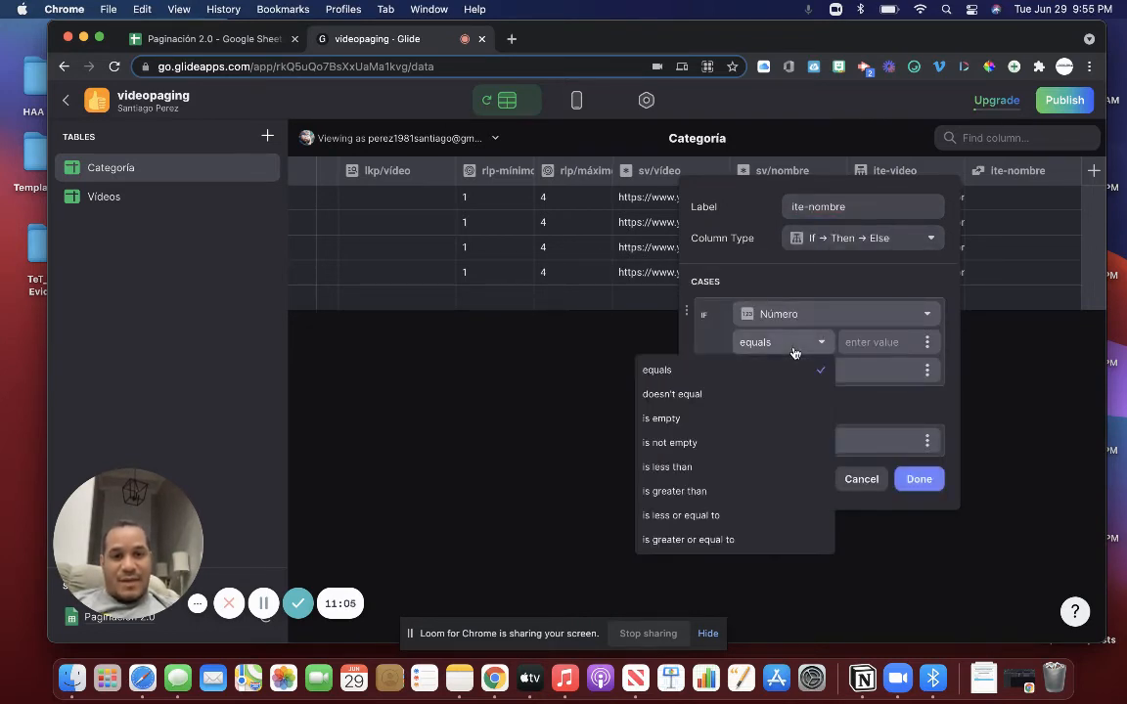
pyautogui.click(752, 423)
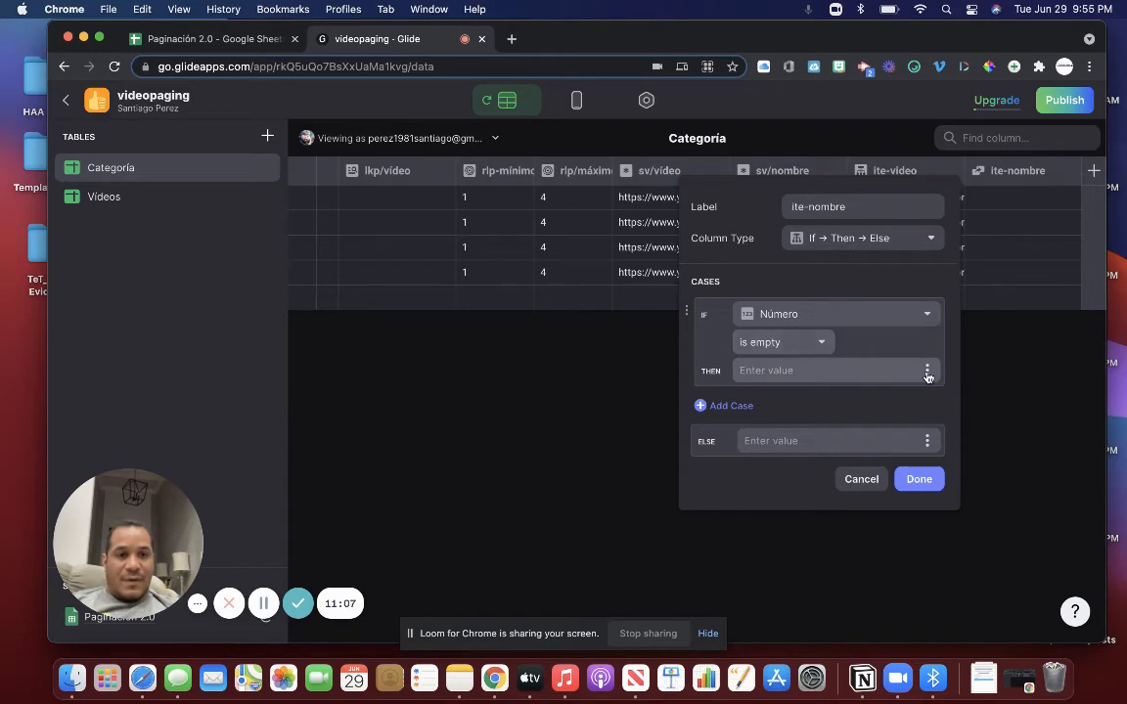
pyautogui.click(926, 370)
pyautogui.scroll(-2, 860, 335)
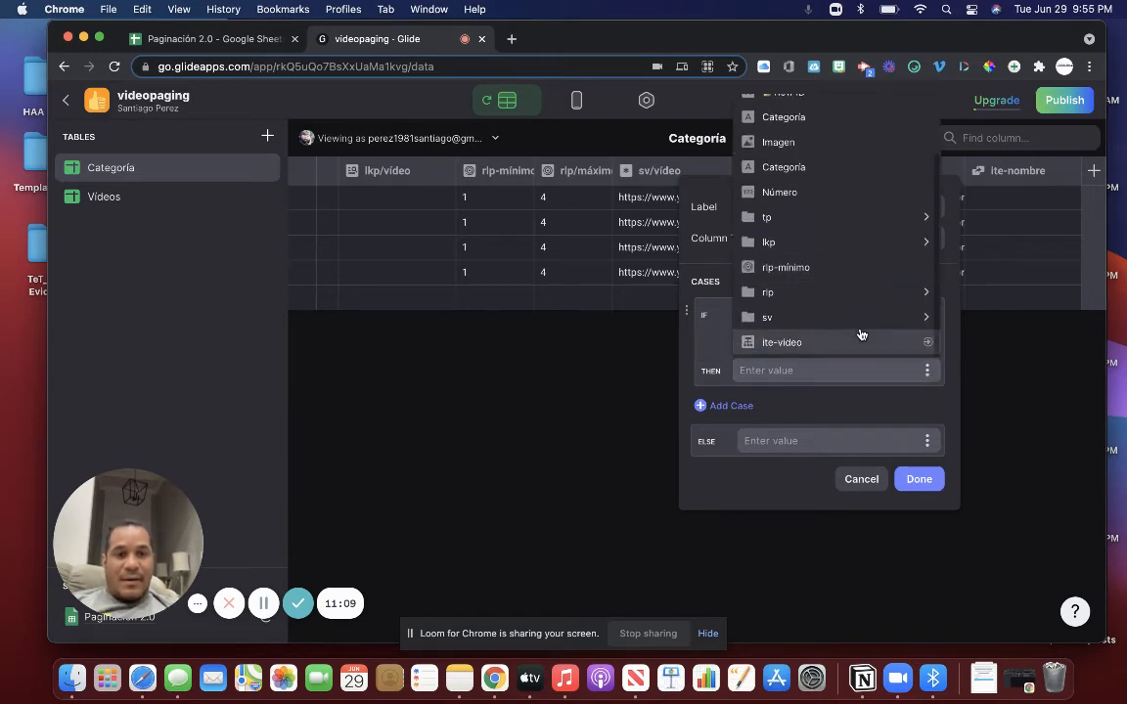
pyautogui.moveTo(827, 317)
pyautogui.click(658, 344)
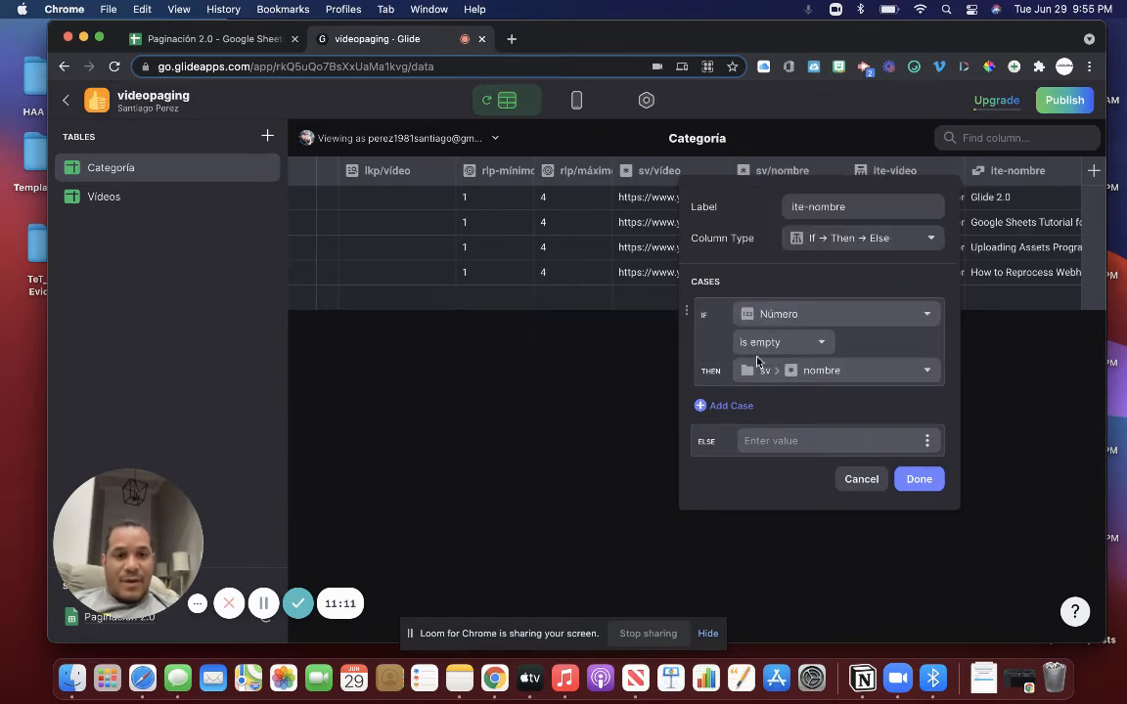
# Set the else value of ite-nombre to lkp/nombre and save the column.
pyautogui.click(927, 441)
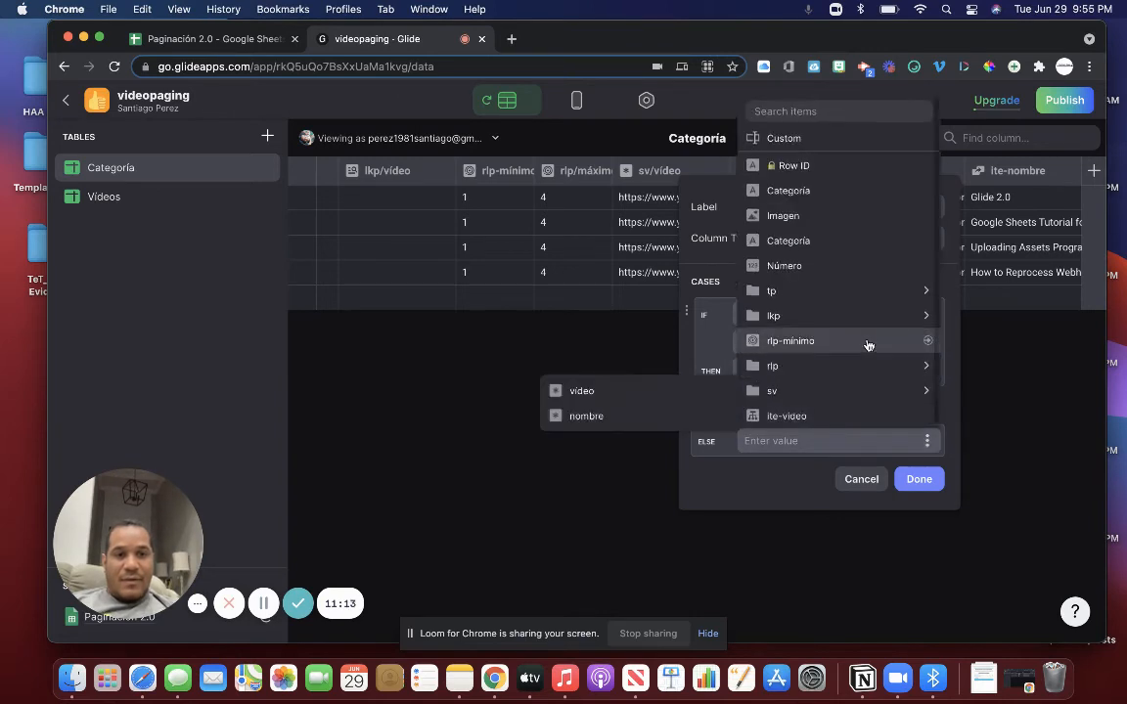
pyautogui.moveTo(784, 318)
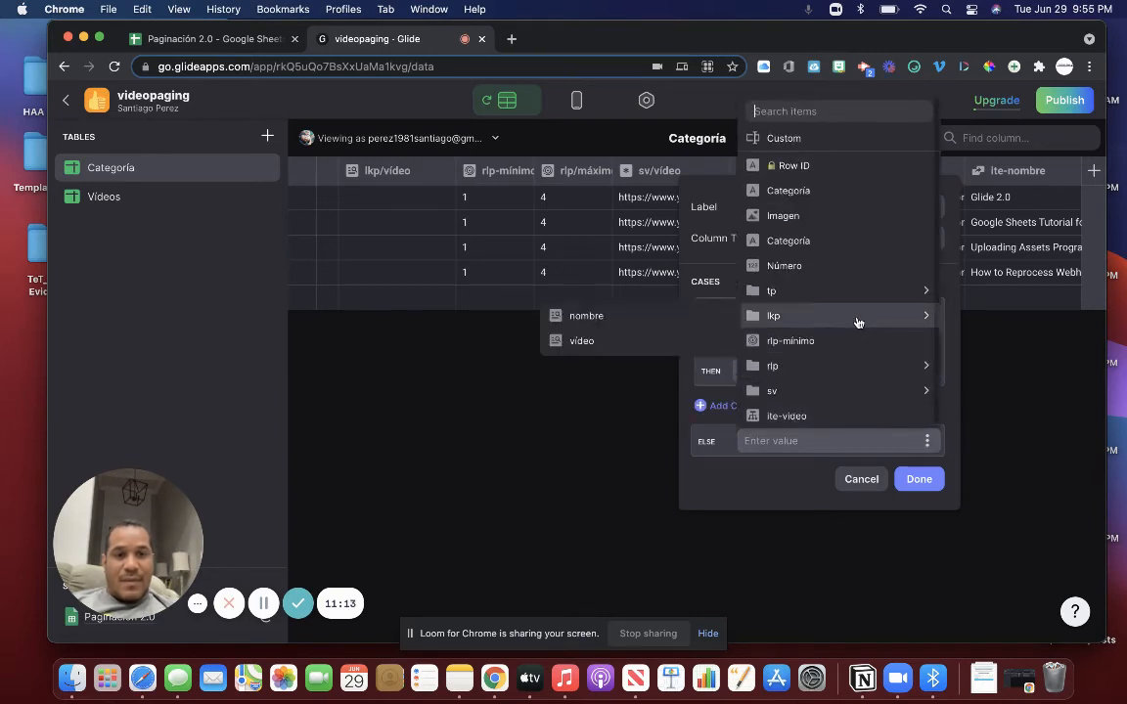
pyautogui.click(637, 317)
pyautogui.click(920, 480)
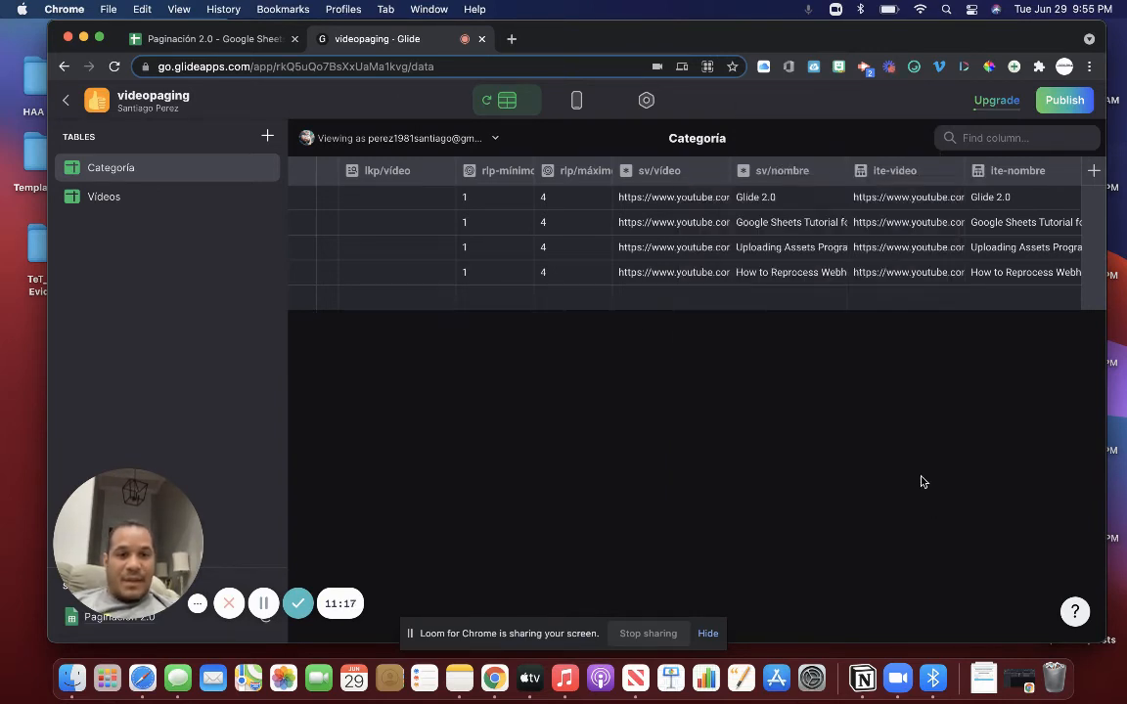
# In the app layout, set the Video component on the category details screen to use the ite-video column.
pyautogui.click(577, 100)
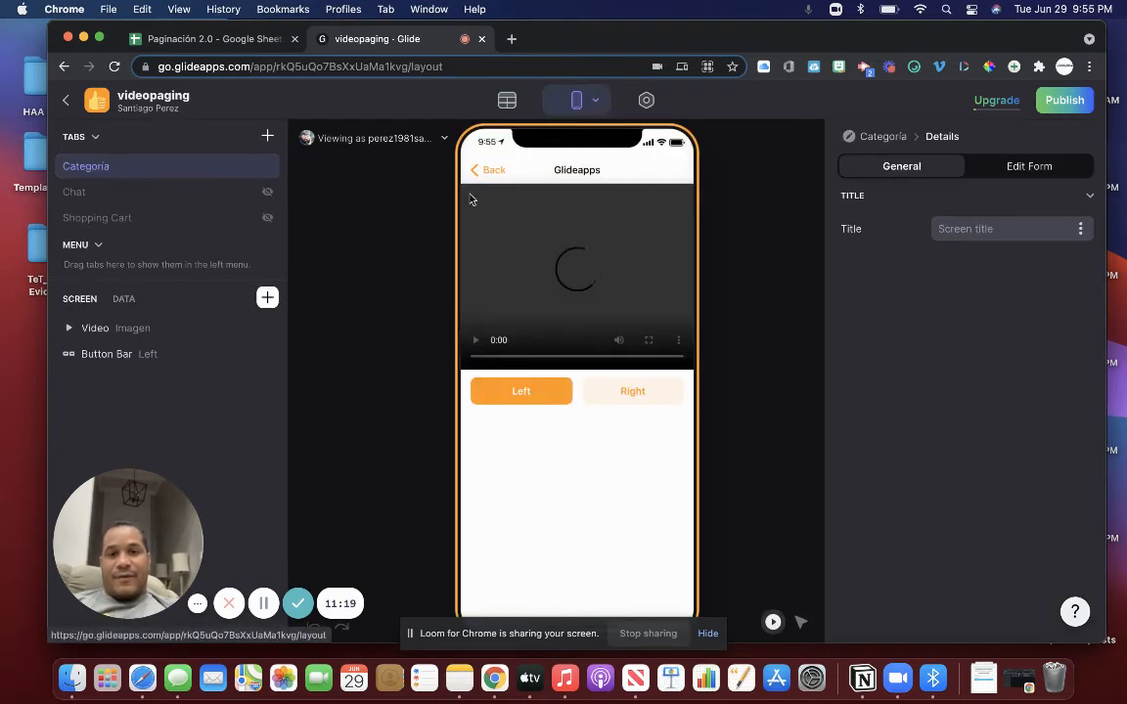
pyautogui.click(191, 330)
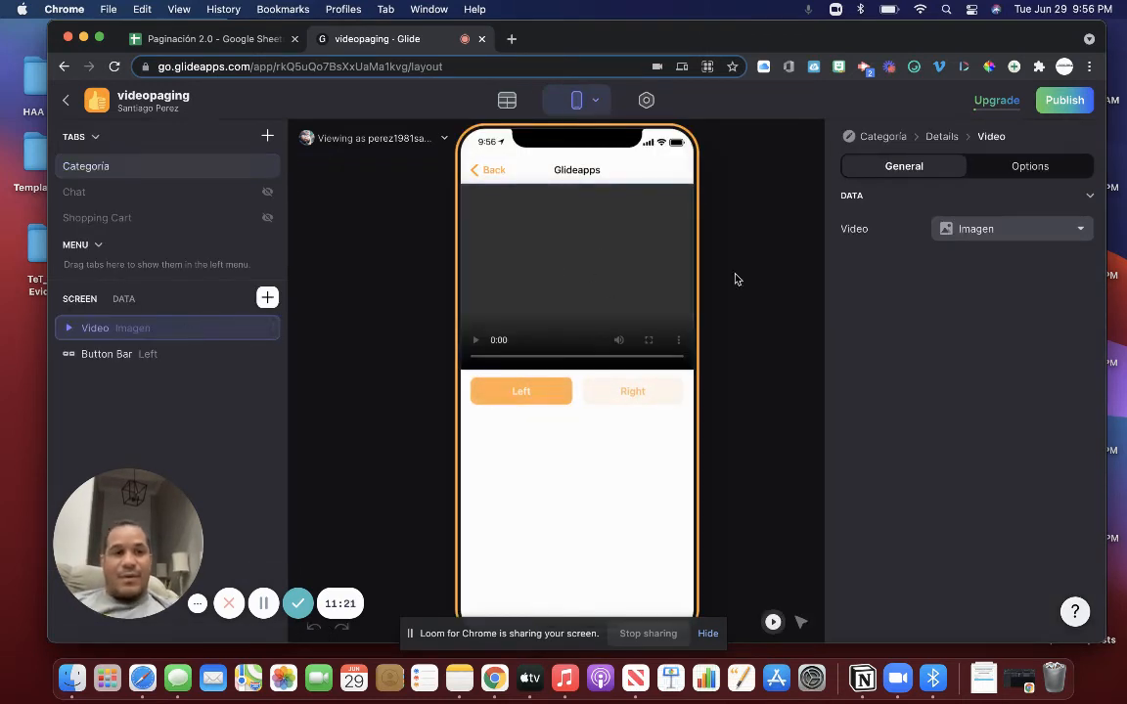
pyautogui.click(968, 231)
pyautogui.scroll(-3, 994, 448)
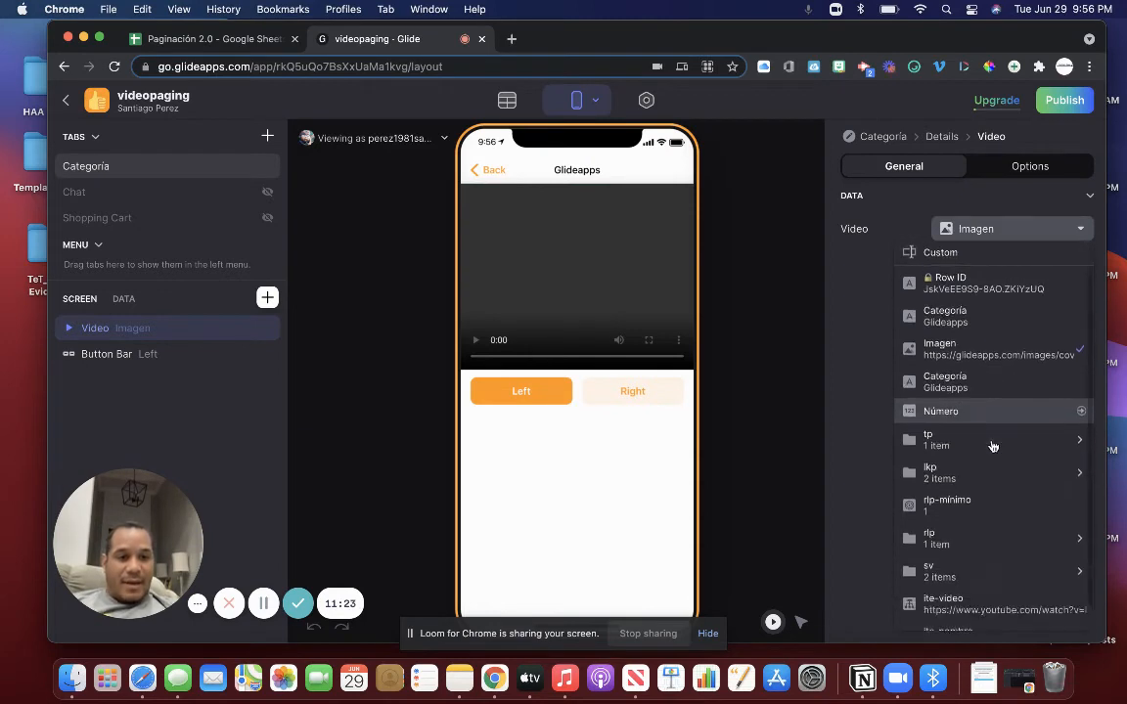
pyautogui.click(979, 585)
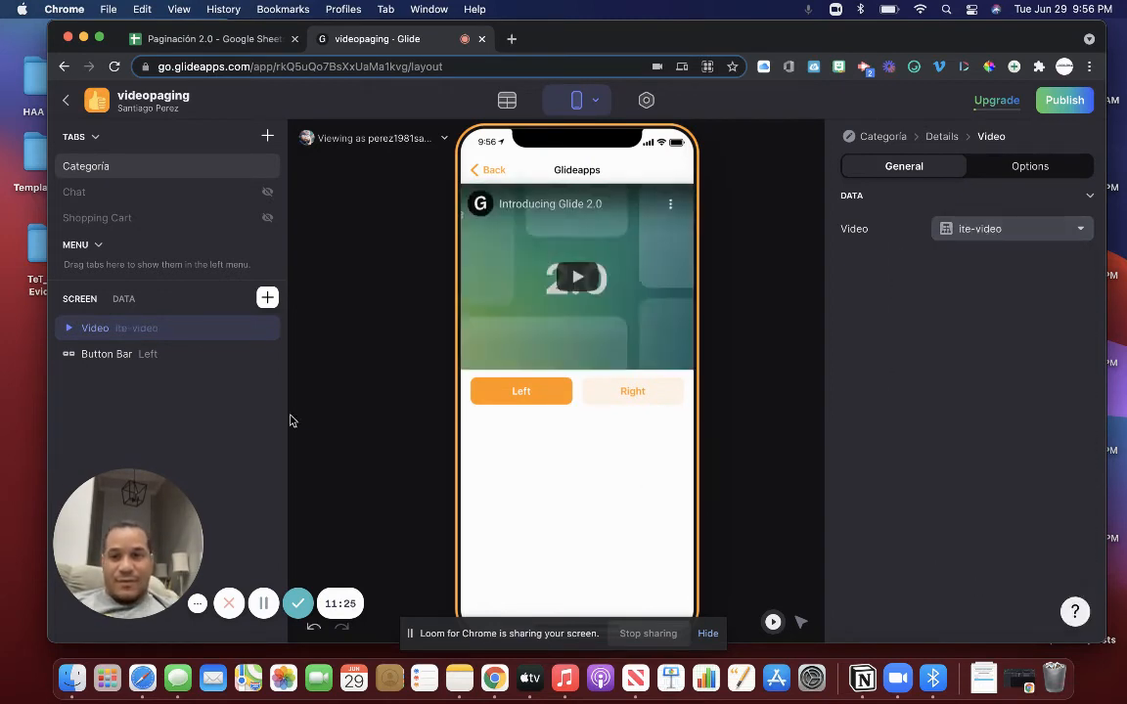
# Add a Text component above the video on the details screen and set it to show ite-nombre.
pyautogui.click(266, 300)
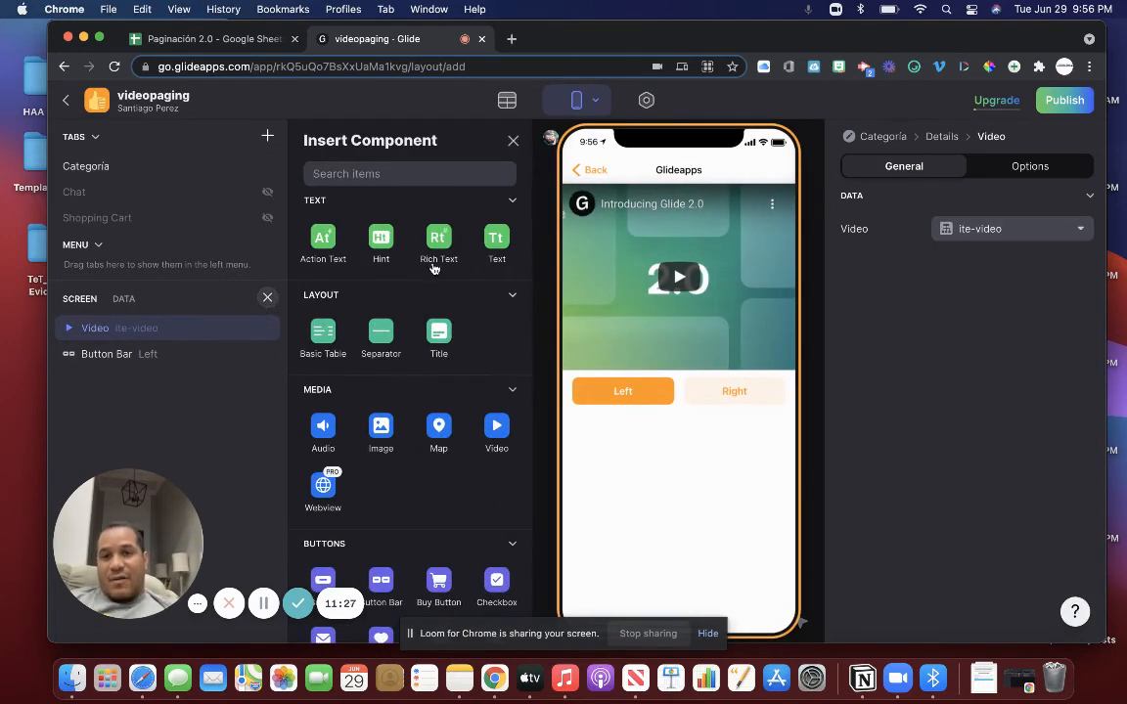
pyautogui.click(495, 240)
pyautogui.moveTo(180, 383); pyautogui.dragTo(180, 328)
pyautogui.click(1047, 232)
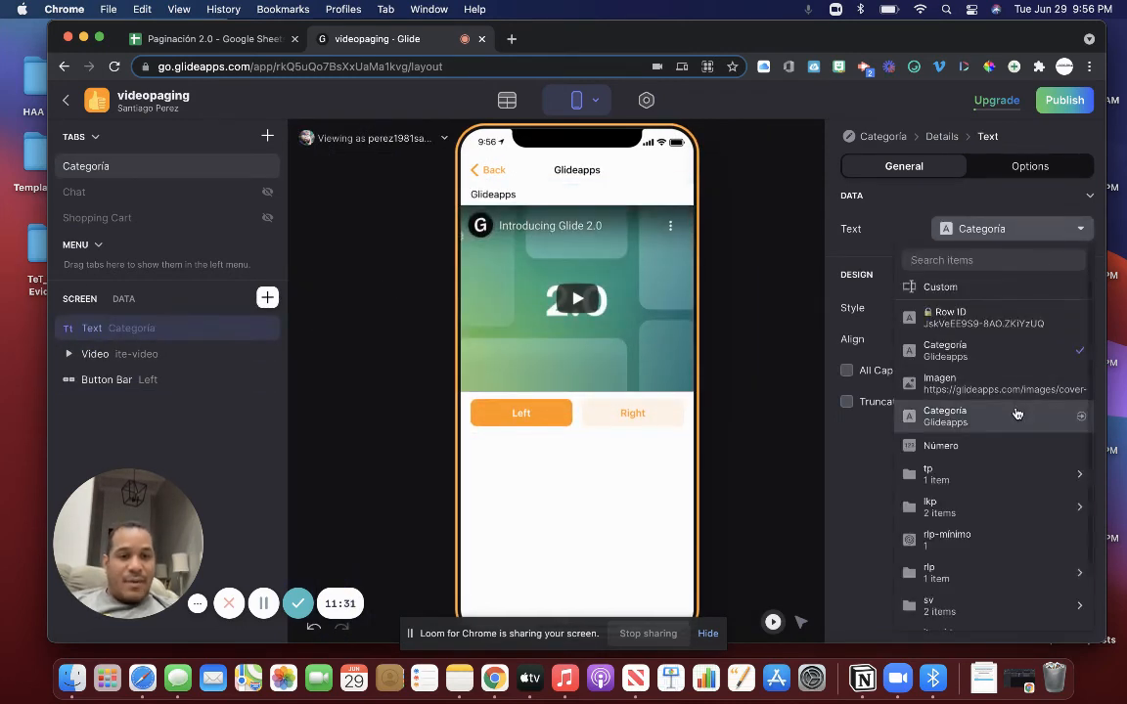
pyautogui.scroll(-2, 1016, 413)
pyautogui.click(988, 614)
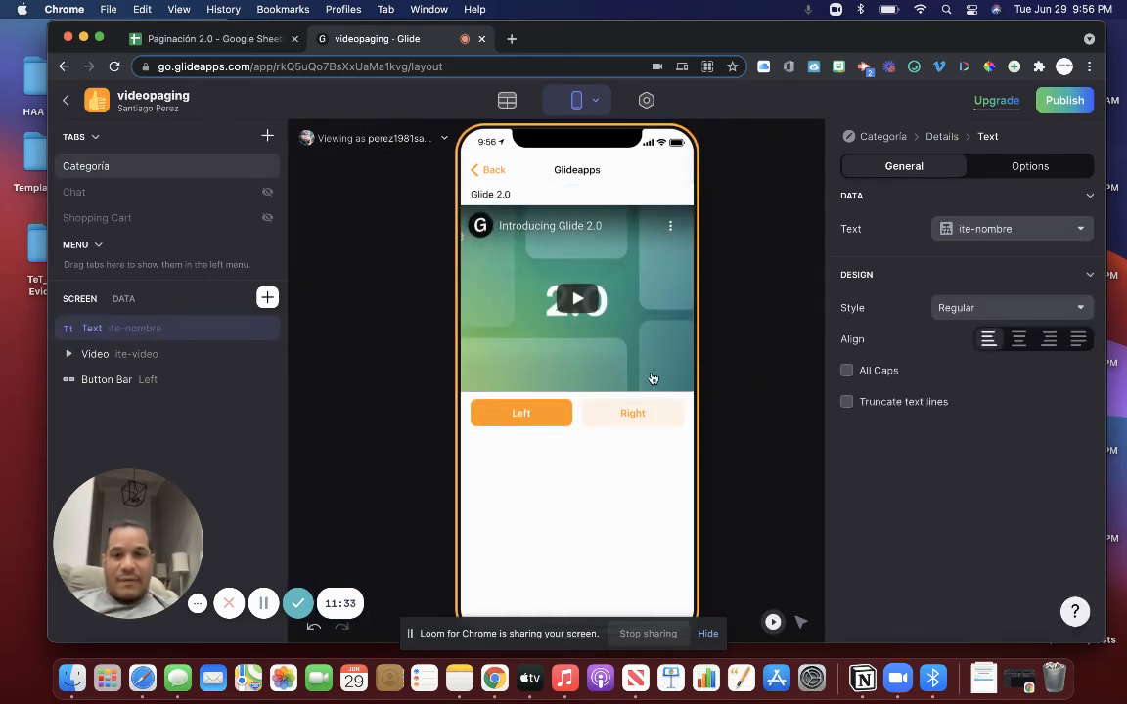
# Center the Text component showing ite-nombre and set its style to Large.
pyautogui.click(1018, 339)
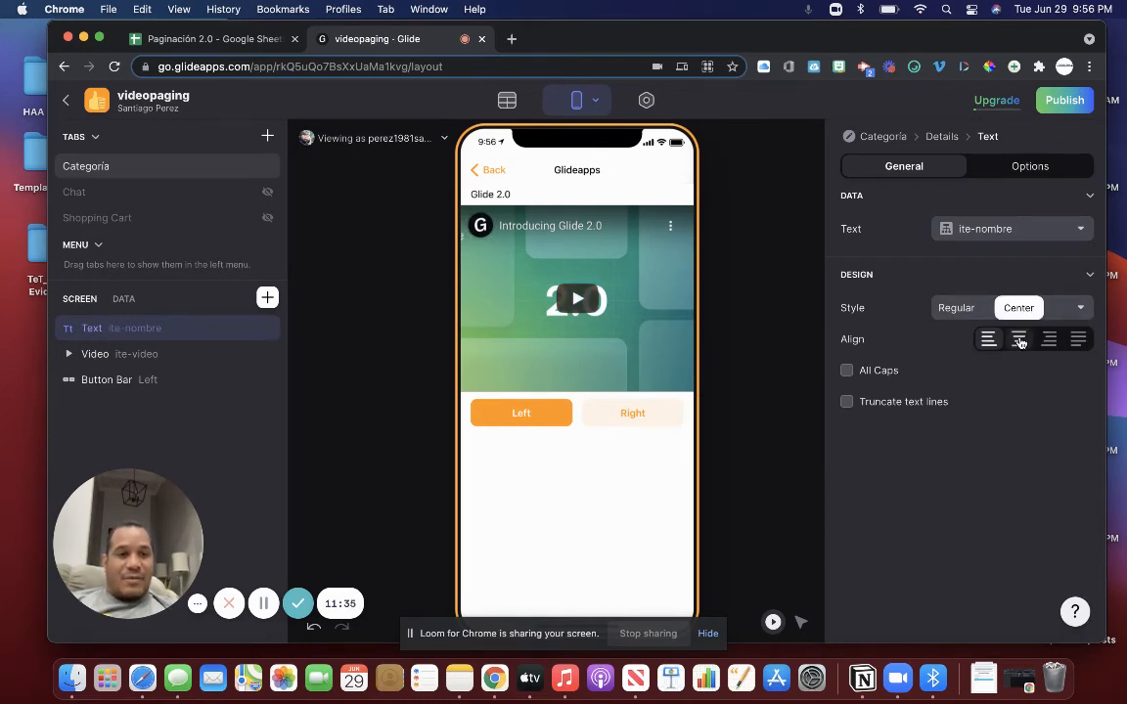
pyautogui.click(973, 308)
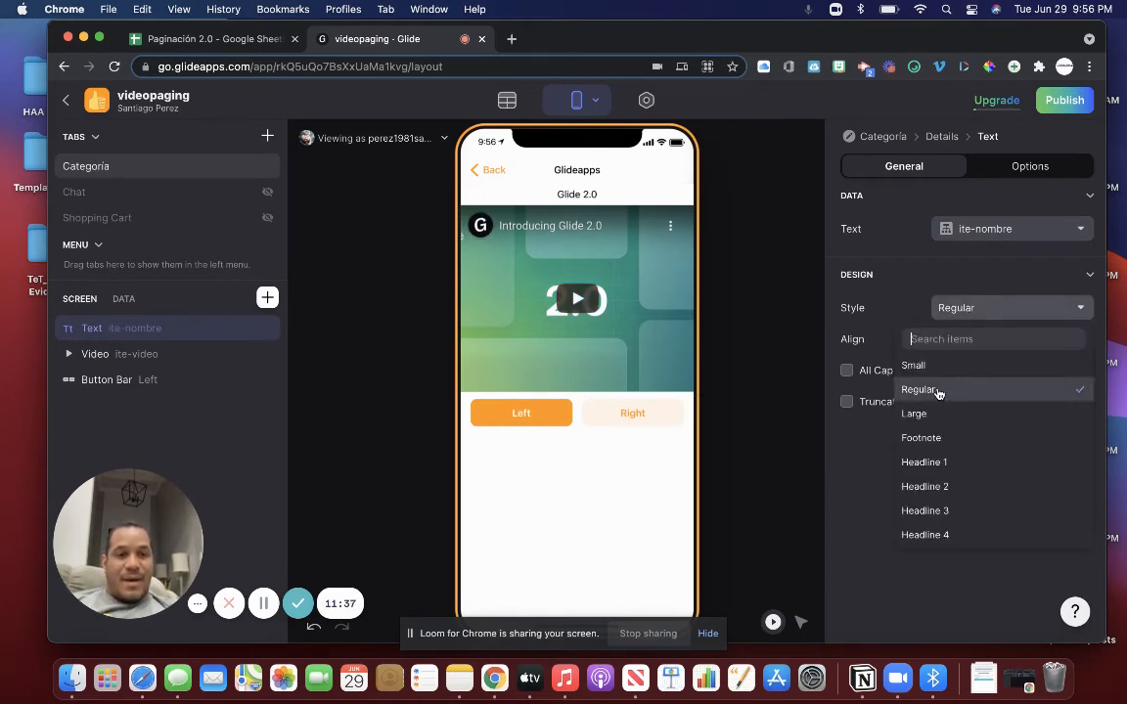
pyautogui.click(934, 415)
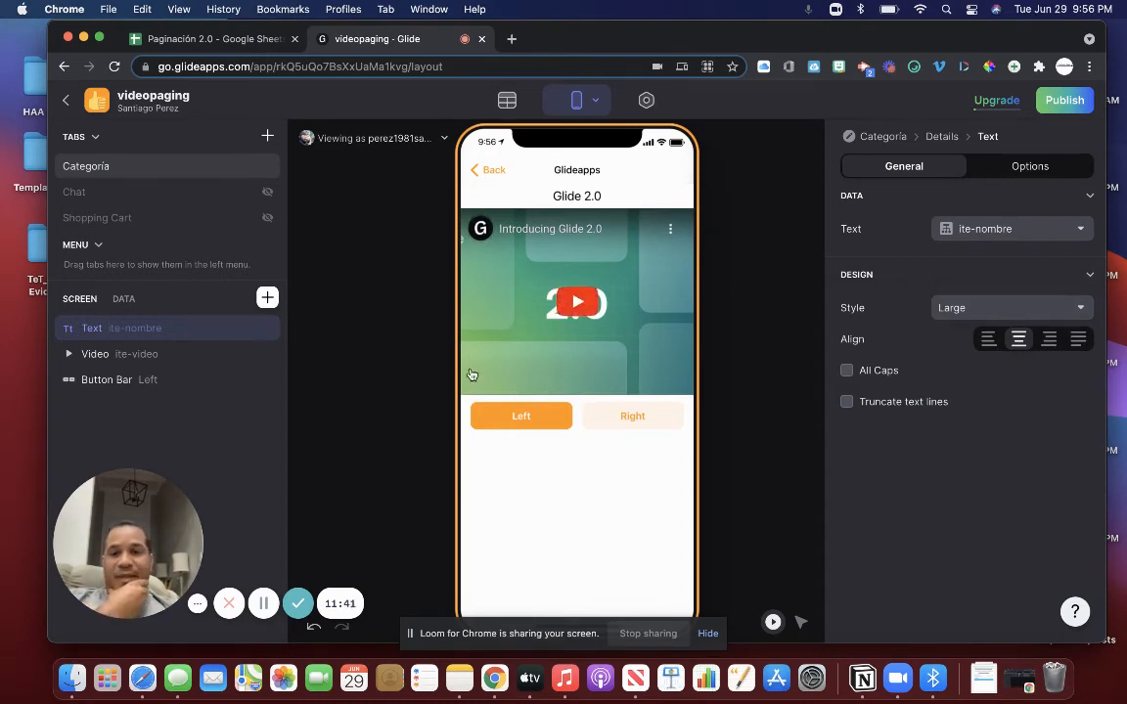
# Title the Button Bar's left button "Anterior" and its right button "Siguiente".
pyautogui.click(93, 379)
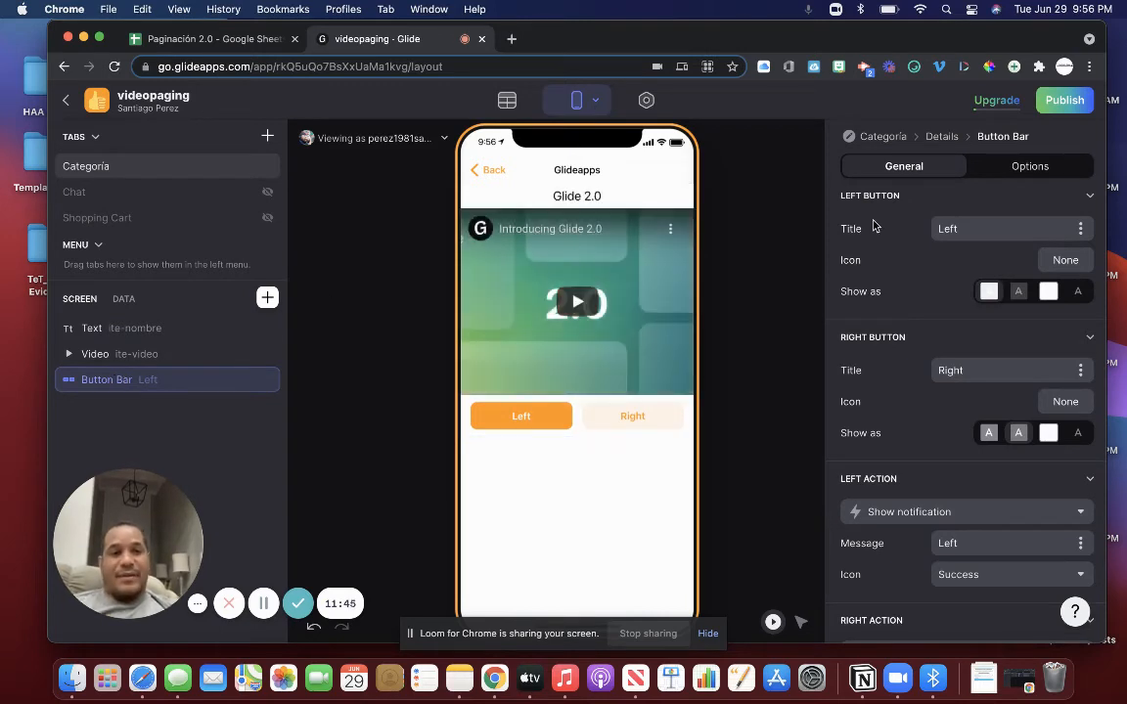
pyautogui.moveTo(1013, 229); pyautogui.dragTo(905, 229)
pyautogui.write('Anterior')
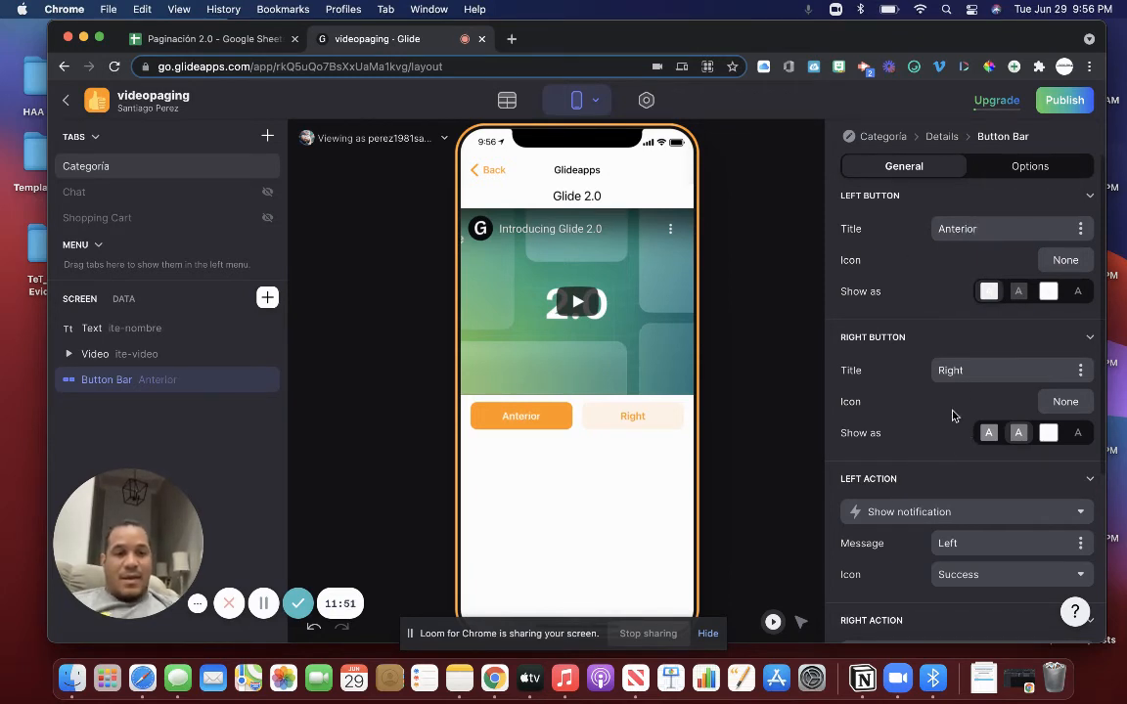
pyautogui.moveTo(971, 370); pyautogui.dragTo(888, 373)
pyautogui.write('Siguiente')
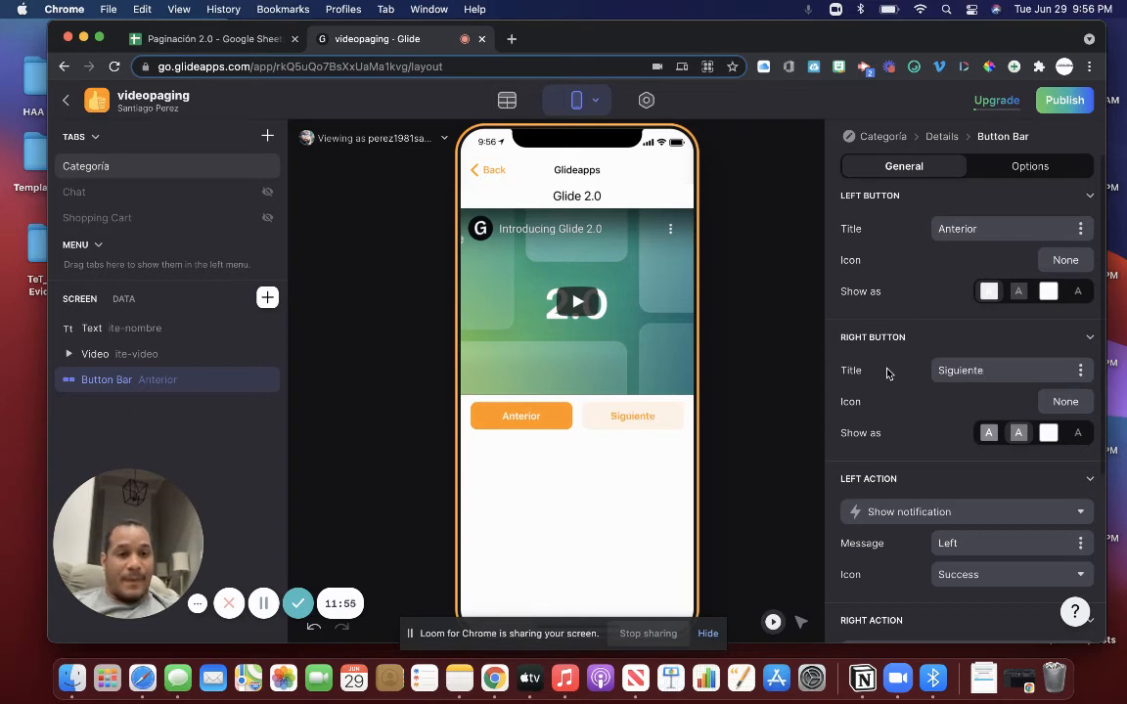
# Create a new custom action for the Button Bar's left button, Anterior.
pyautogui.scroll(-5, 927, 486)
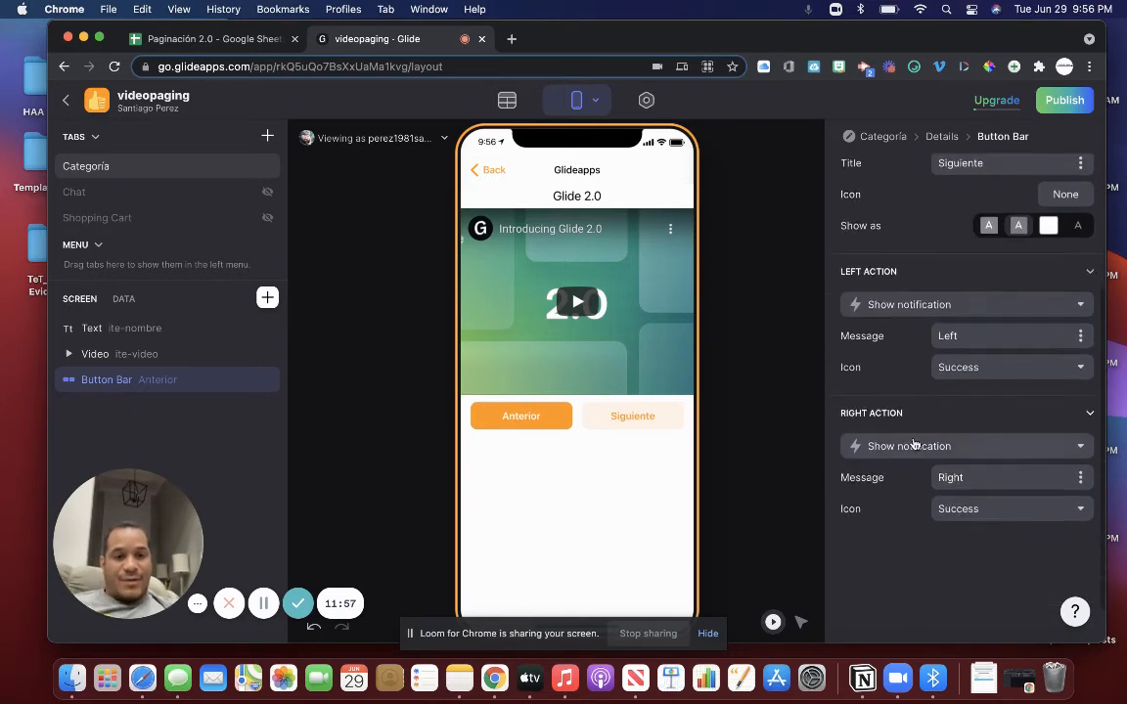
pyautogui.click(889, 305)
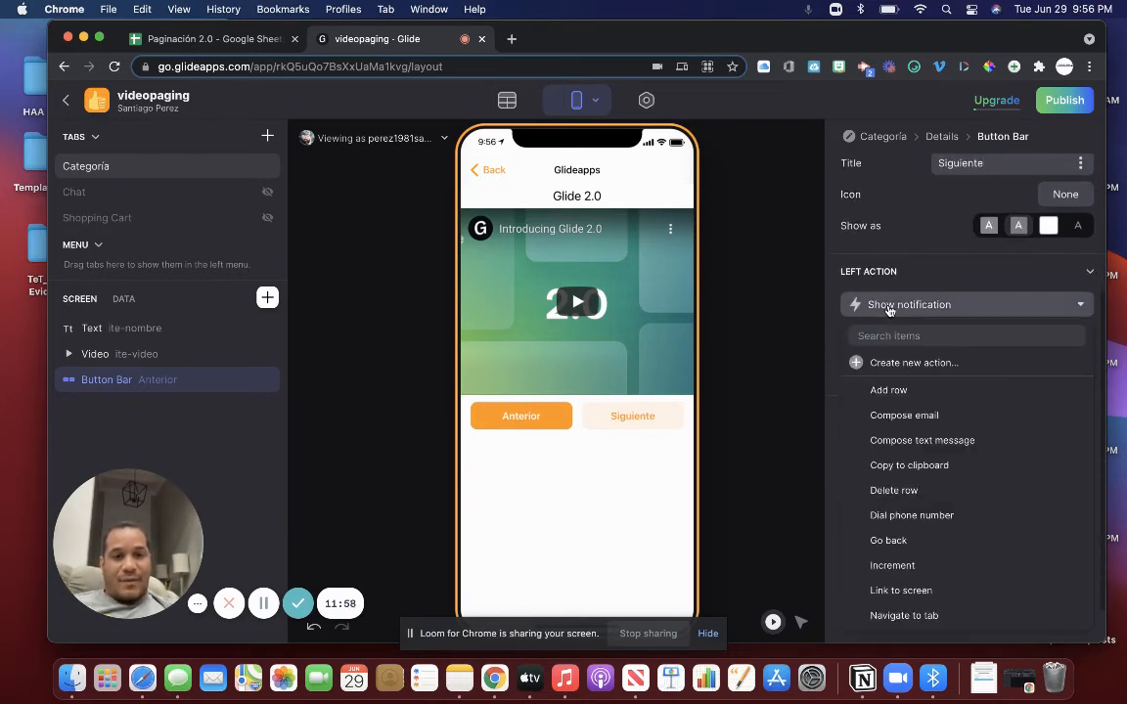
pyautogui.click(906, 362)
pyautogui.moveTo(181, 517); pyautogui.dragTo(867, 288)
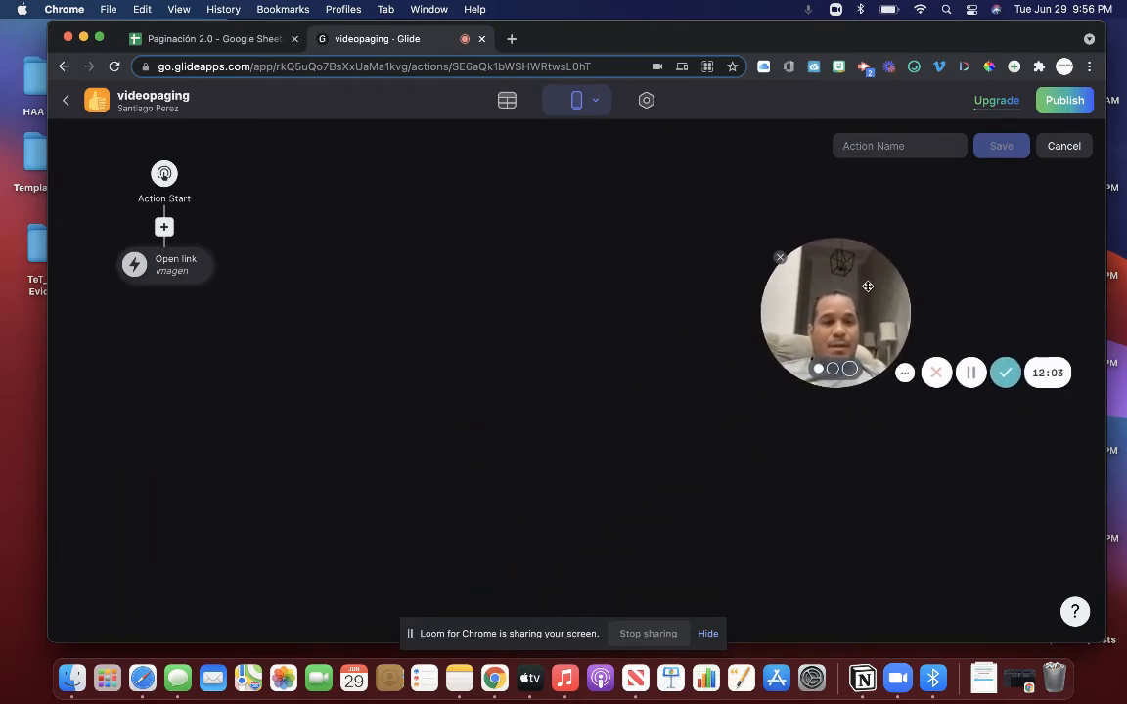
# Add a condition to the Anterior button's custom action that checks whether Número equals rlp-mínimo.
pyautogui.click(163, 228)
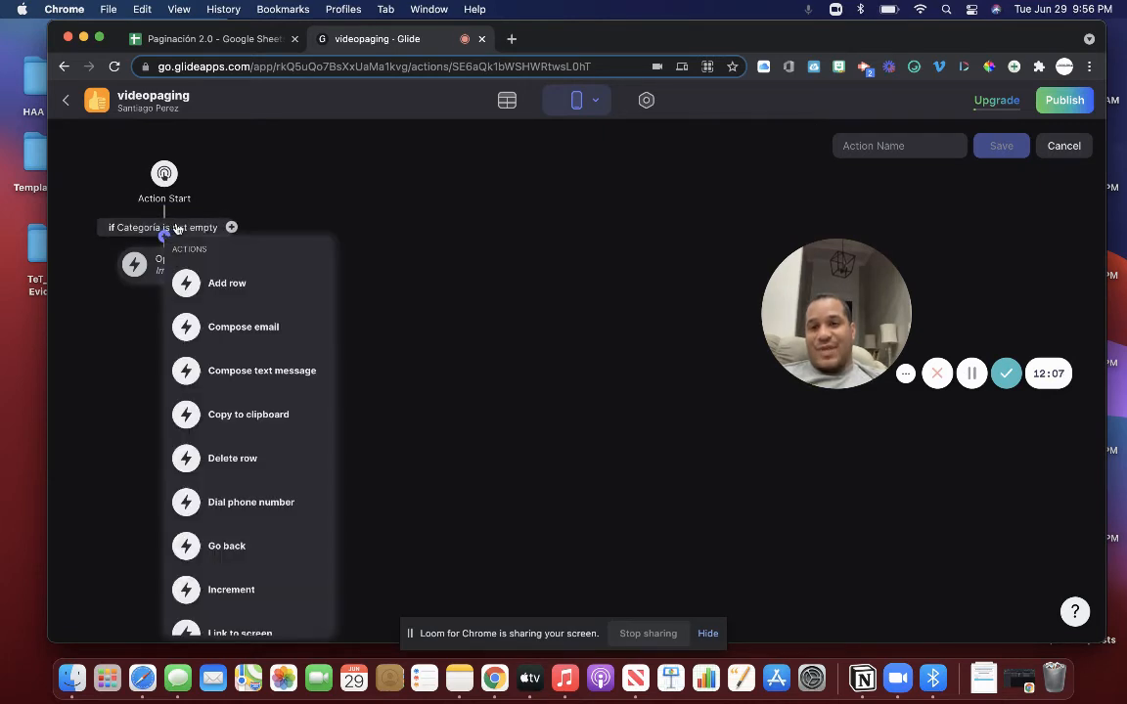
pyautogui.click(134, 227)
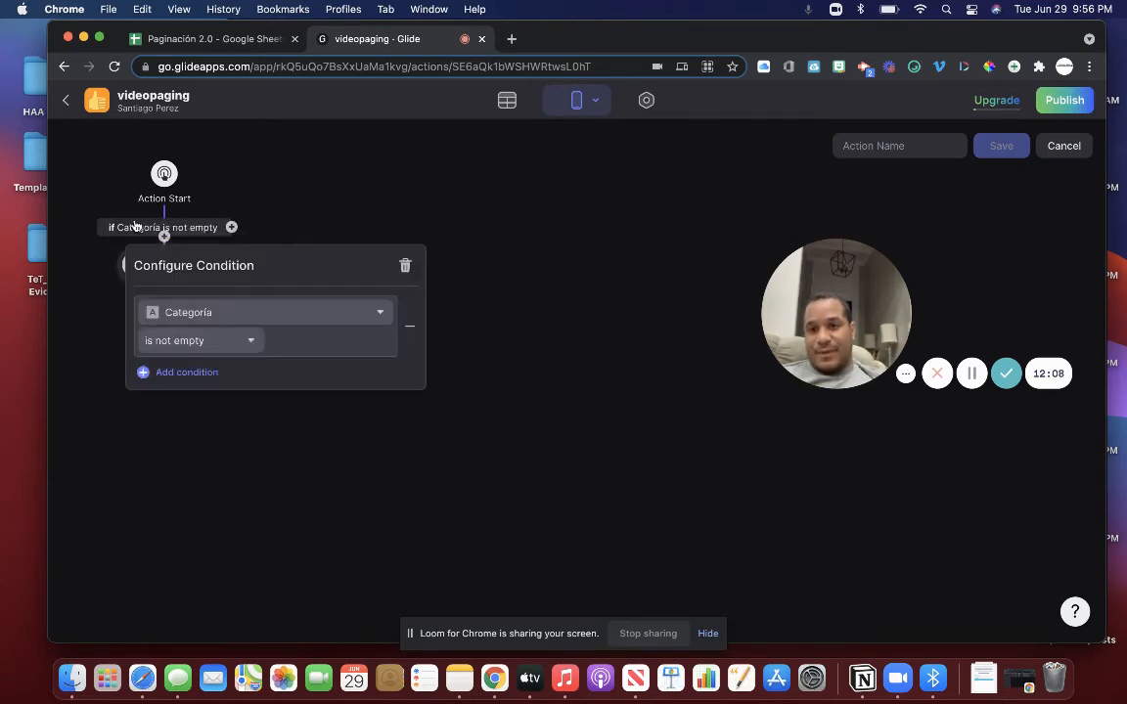
pyautogui.click(178, 312)
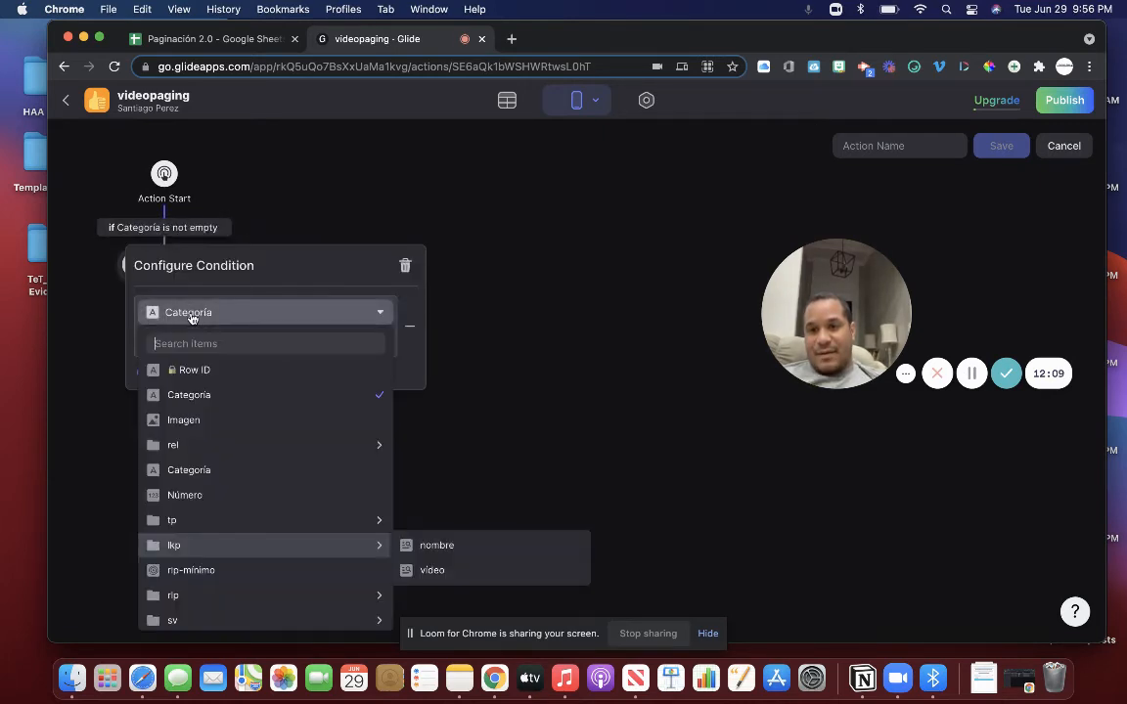
pyautogui.click(212, 496)
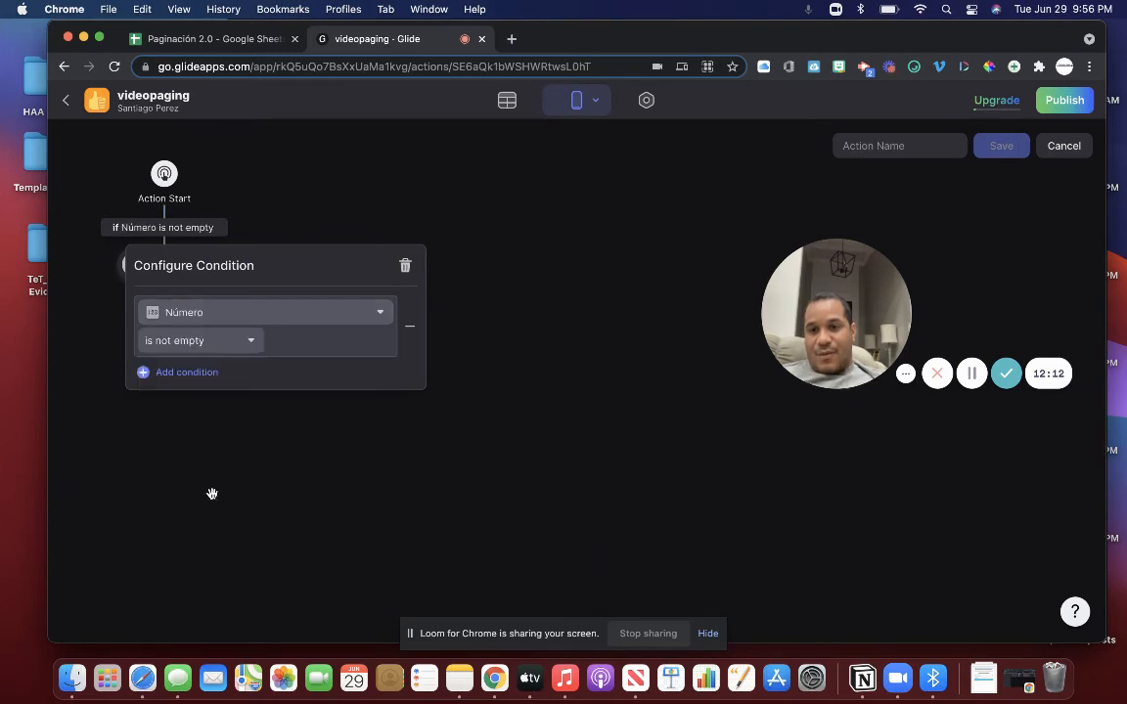
pyautogui.click(224, 341)
pyautogui.click(186, 367)
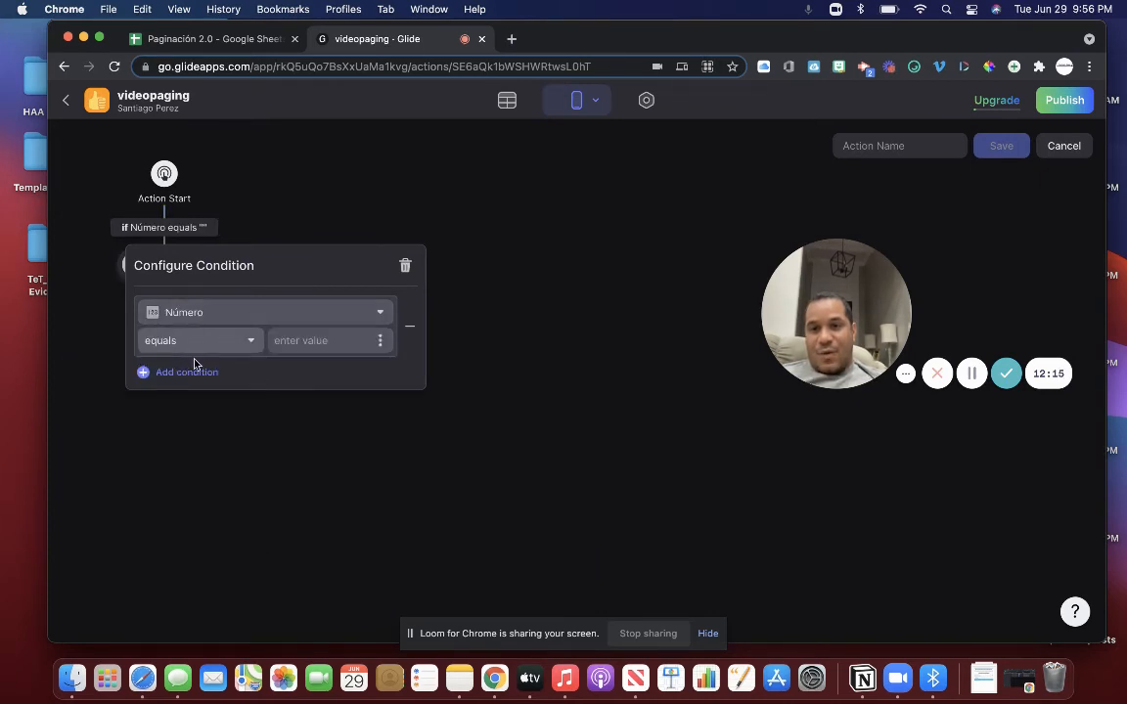
pyautogui.click(389, 345)
pyautogui.scroll(-2, 338, 485)
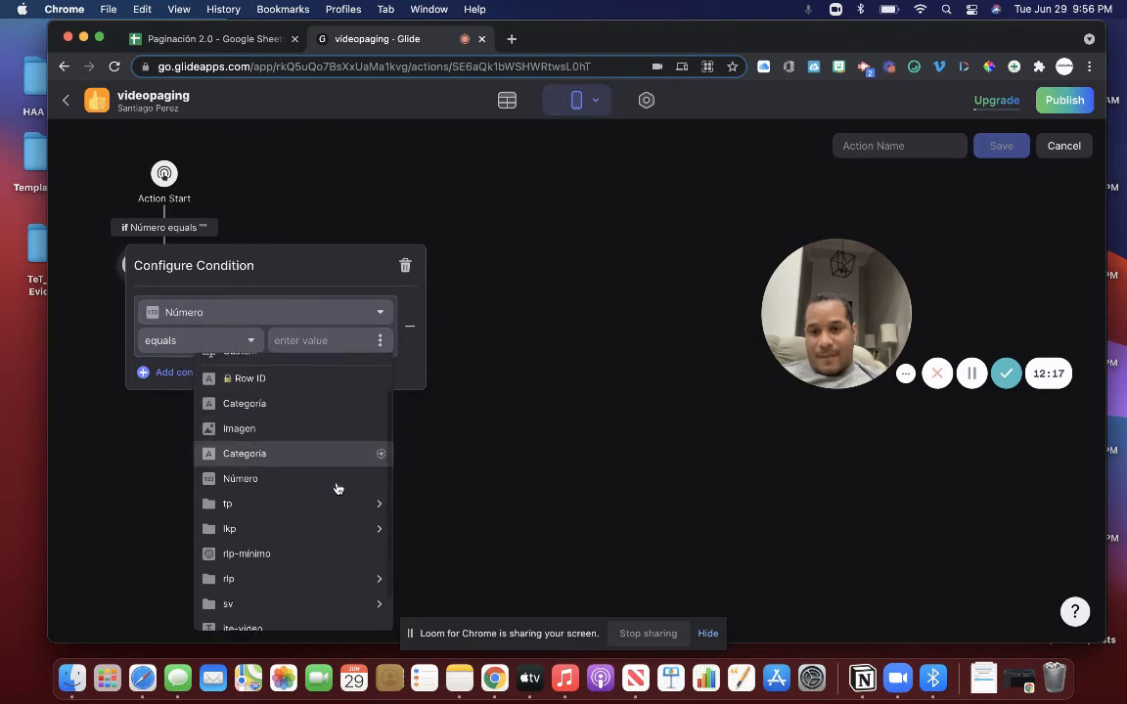
pyautogui.moveTo(337, 489)
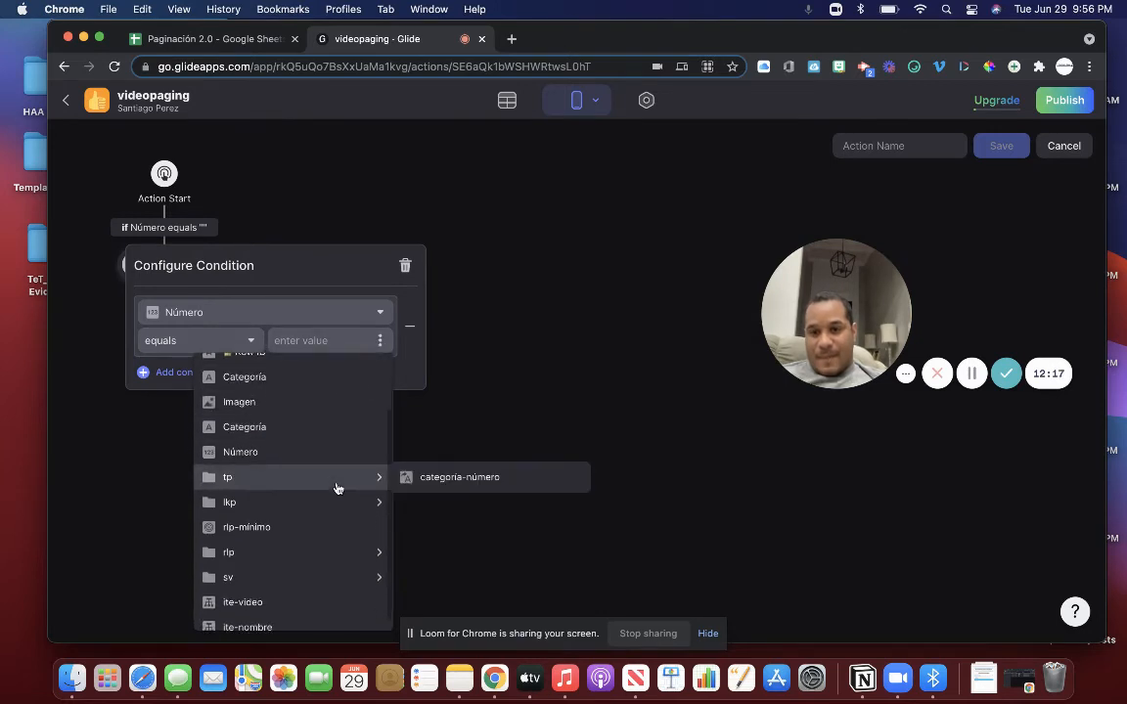
pyautogui.click(291, 528)
pyautogui.click(259, 476)
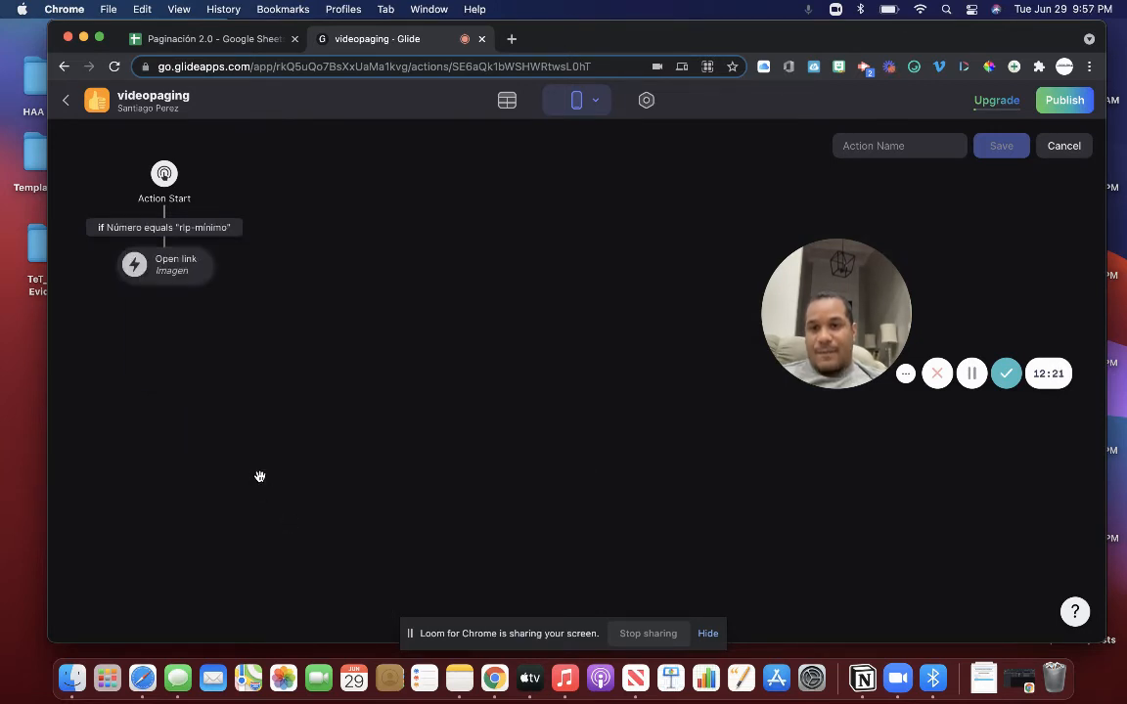
# Change the action under the rlp-mínimo condition to Show notification with the message "Vaya al siguiente vídeo".
pyautogui.click(193, 261)
pyautogui.click(195, 354)
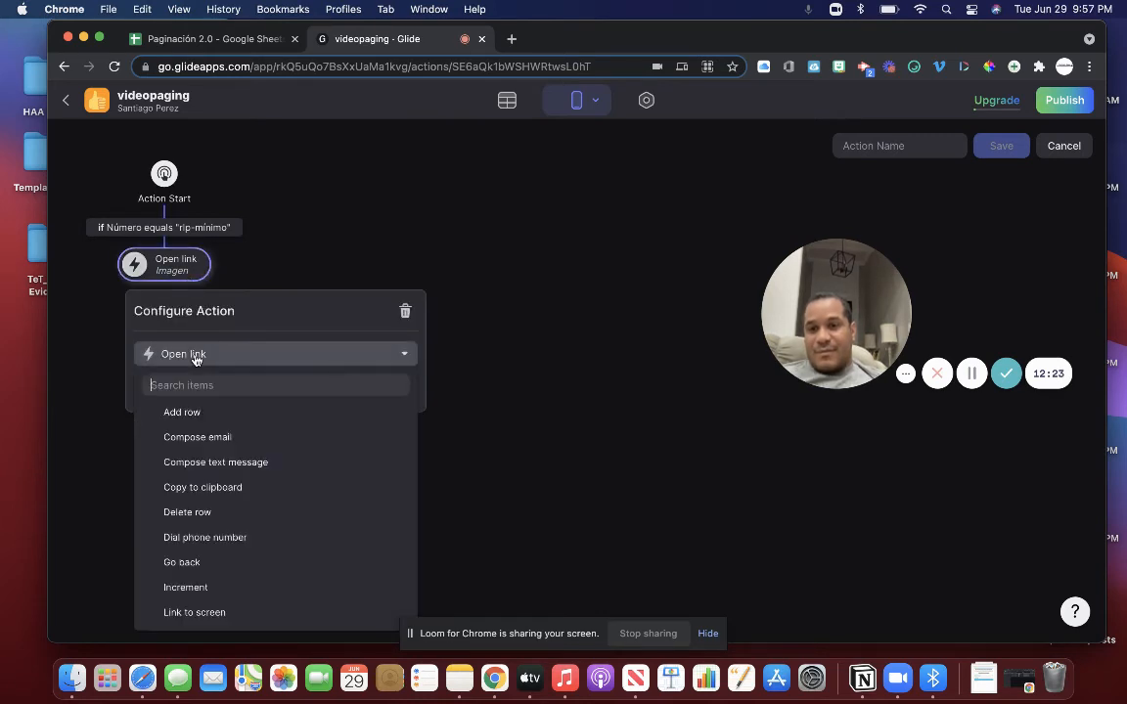
pyautogui.scroll(-10, 225, 528)
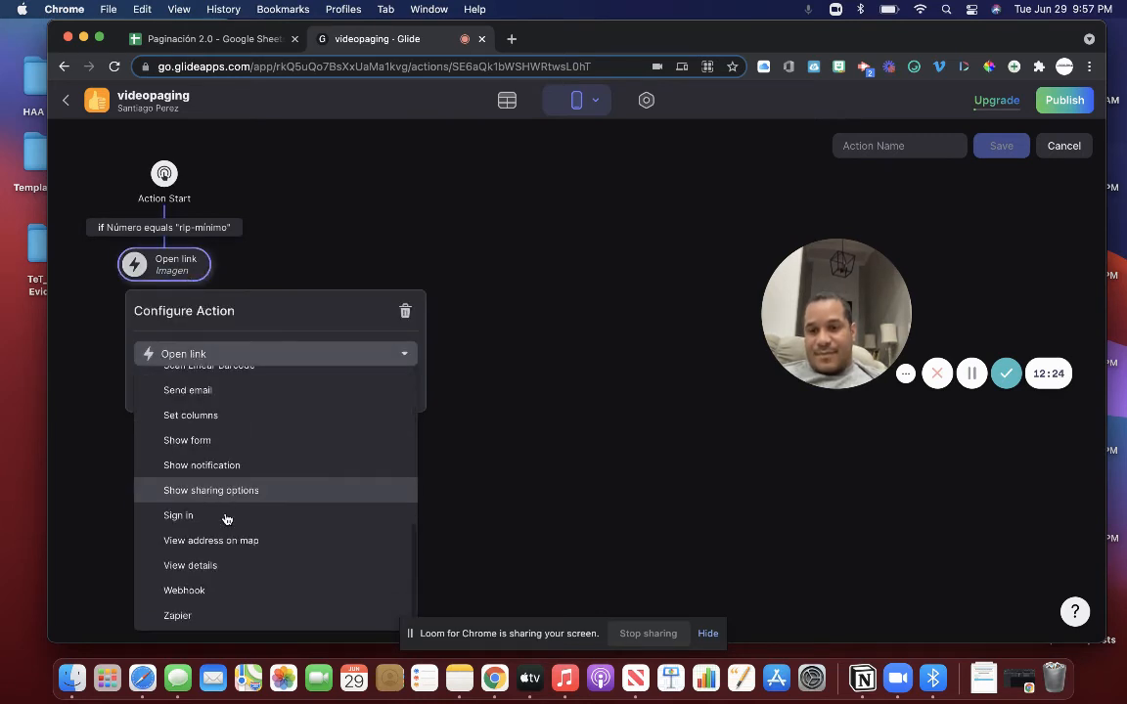
pyautogui.click(239, 464)
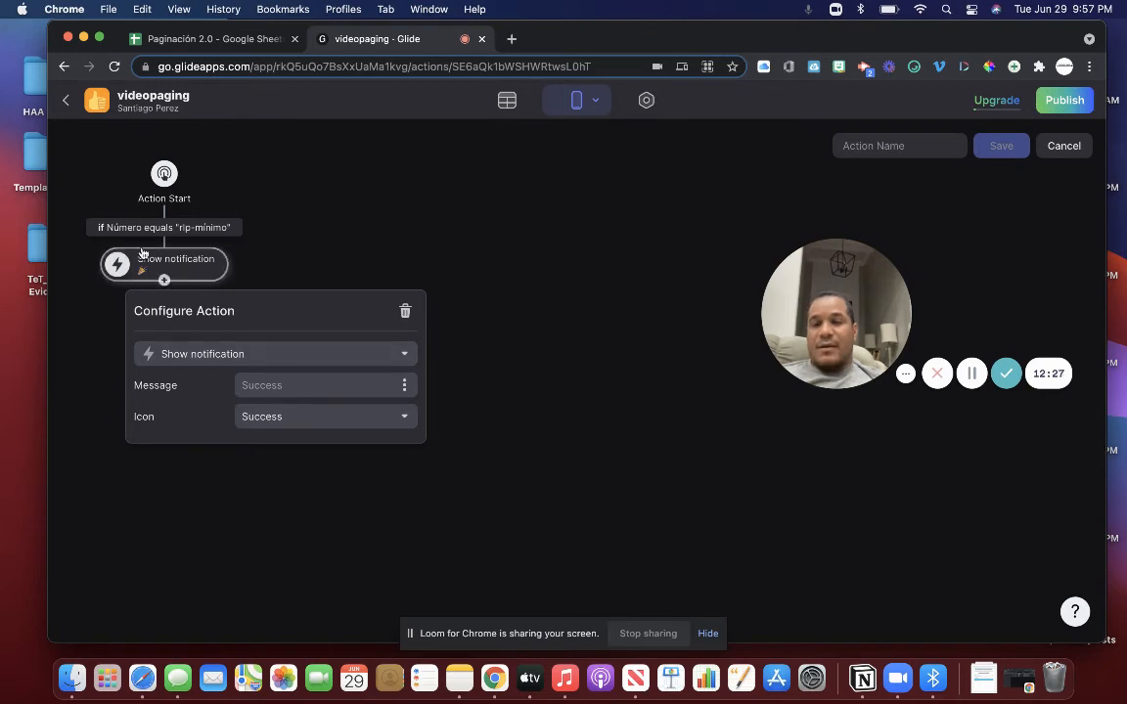
pyautogui.click(283, 385)
pyautogui.write('Vaya al siguiente video')
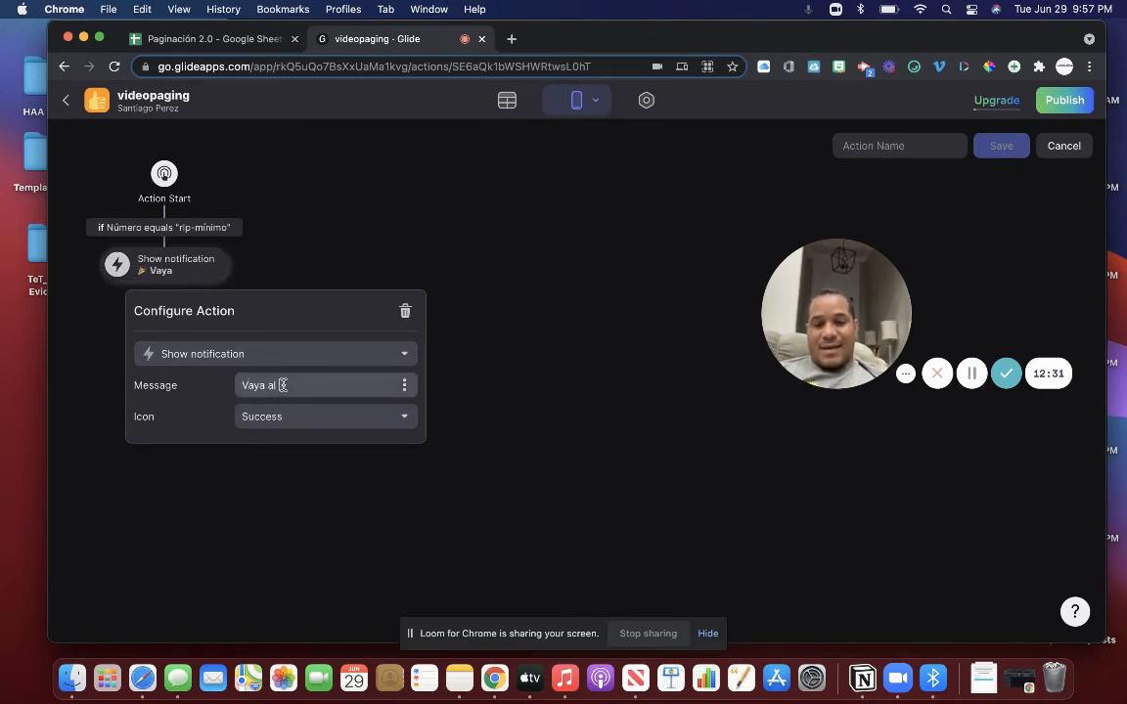
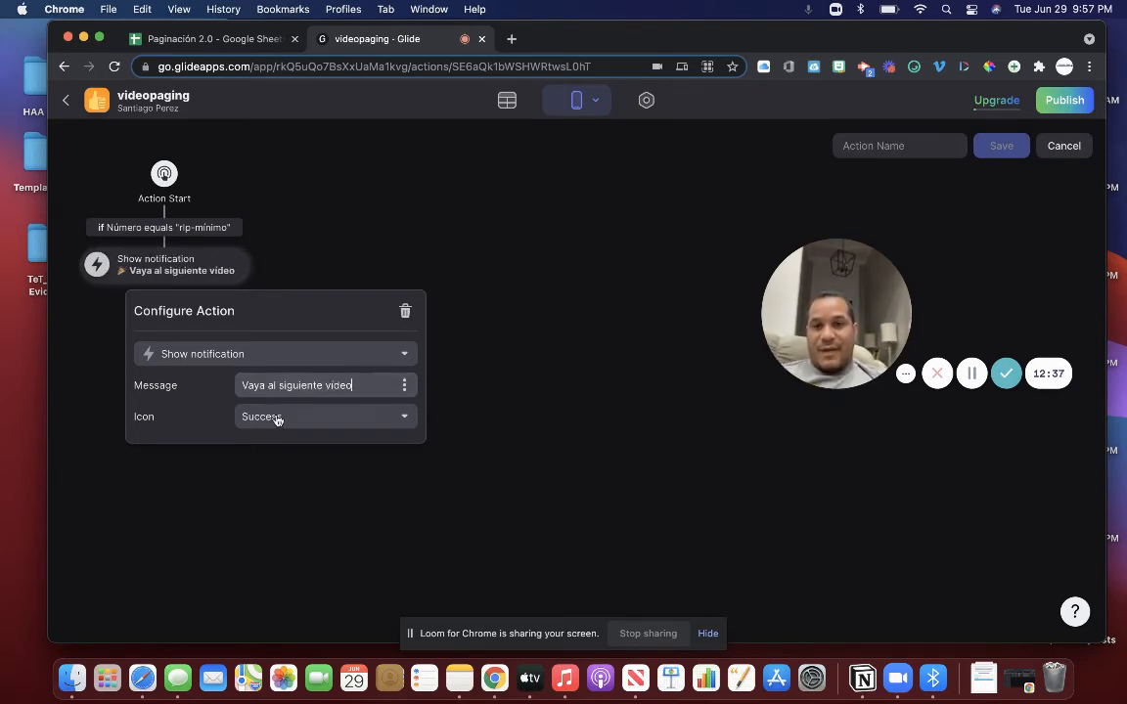
pyautogui.click(289, 450)
pyautogui.click(290, 450)
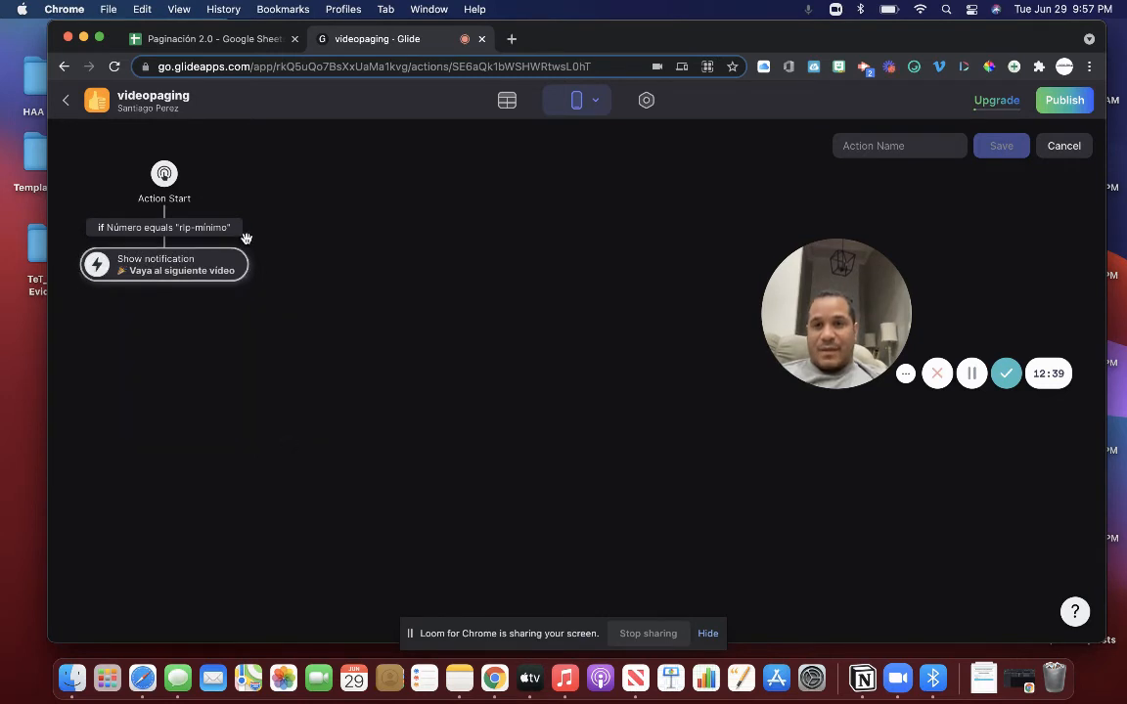
# Add an else branch with an Increment action that changes the Número column by -1.
pyautogui.moveTo(350, 238)
pyautogui.click(398, 227)
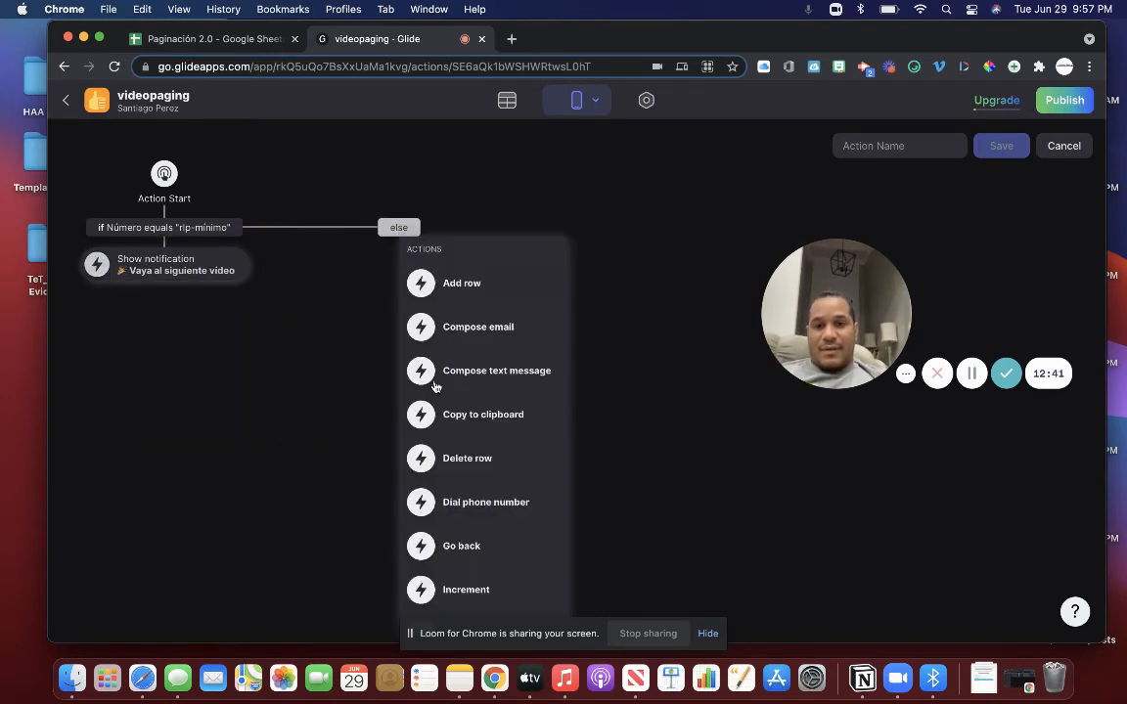
pyautogui.click(467, 590)
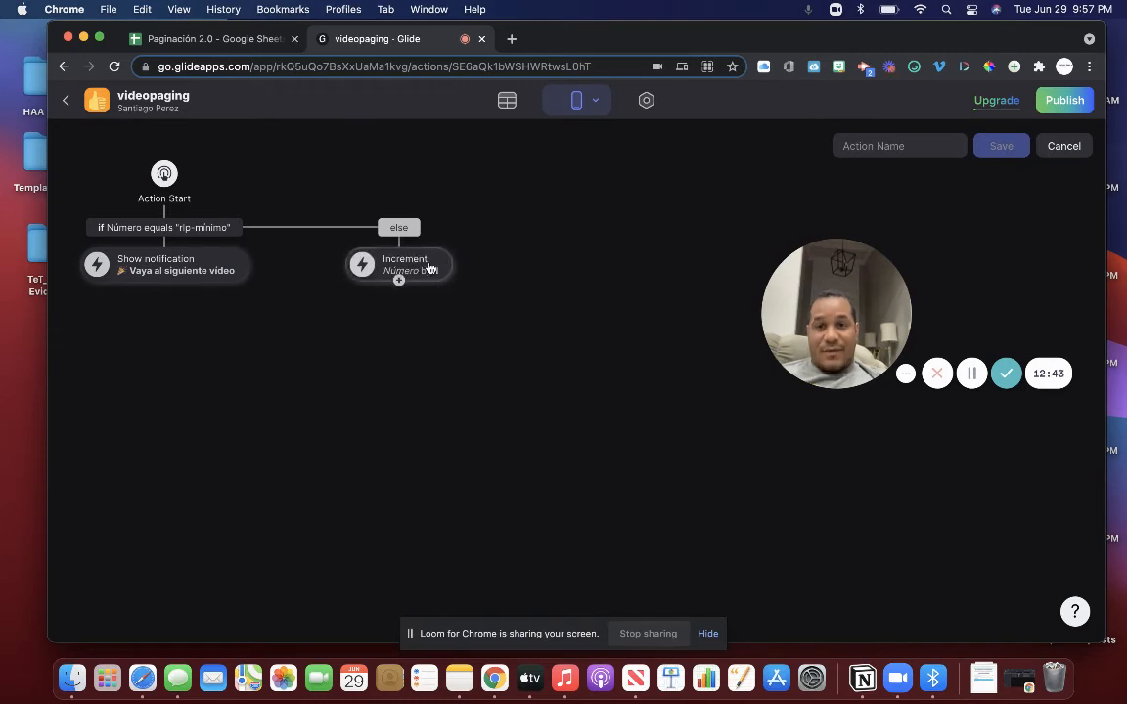
pyautogui.click(397, 275)
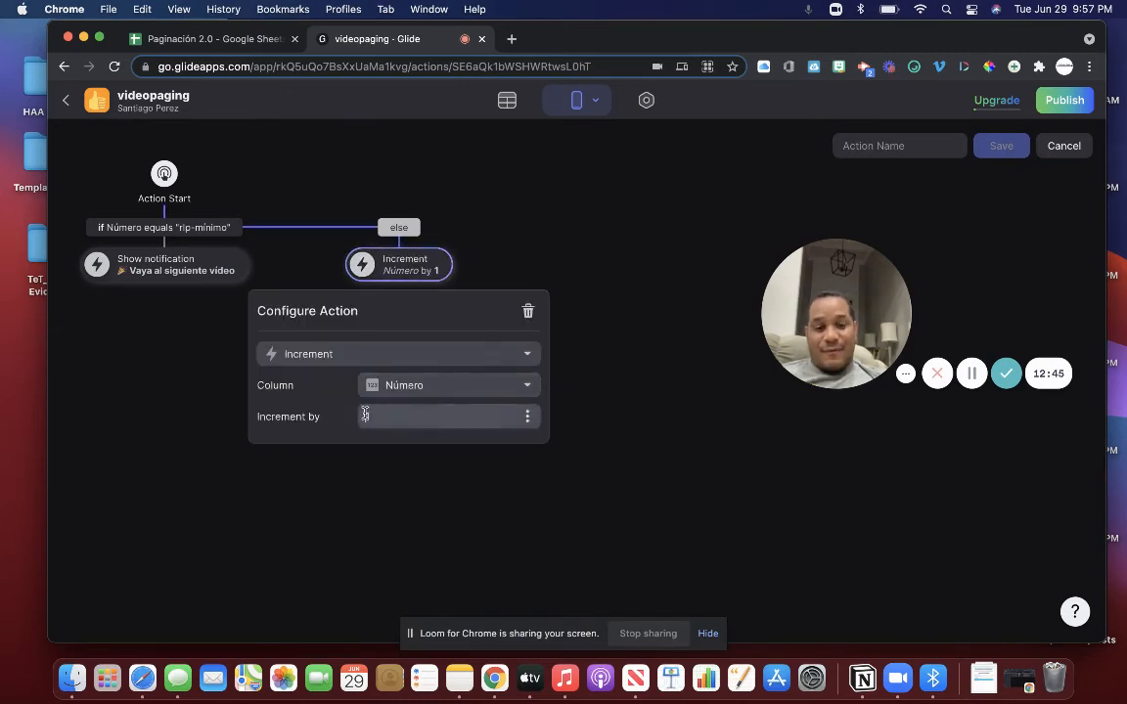
pyautogui.click(365, 415)
pyautogui.write('-1')
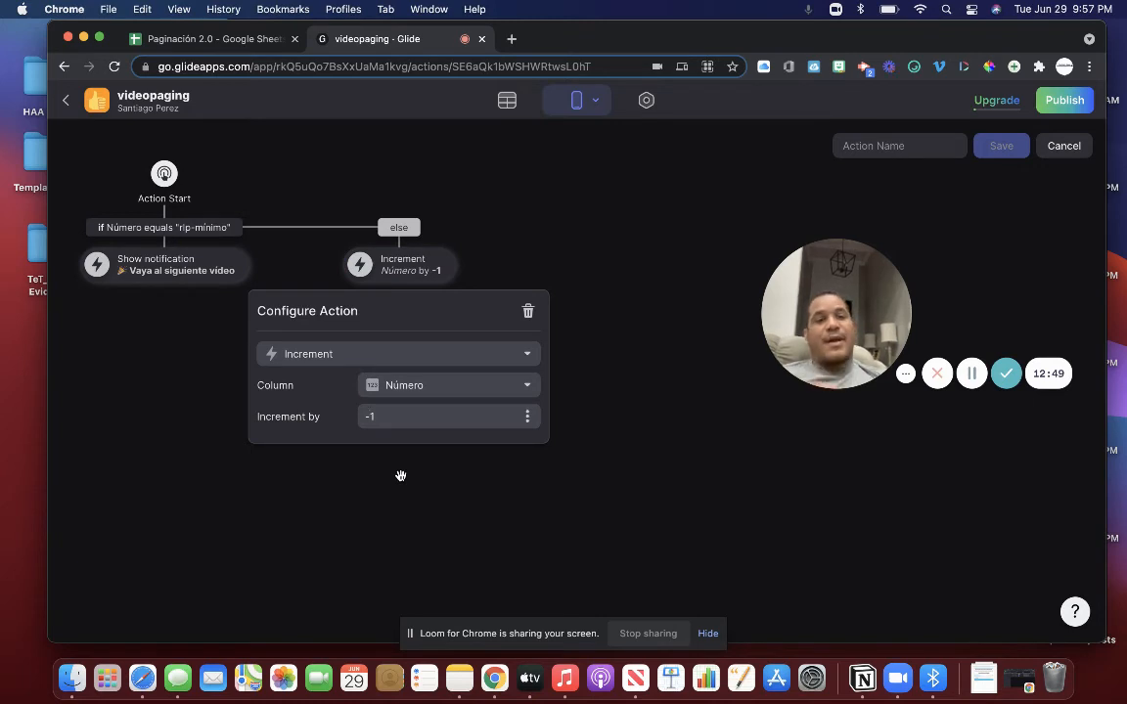
pyautogui.click(400, 475)
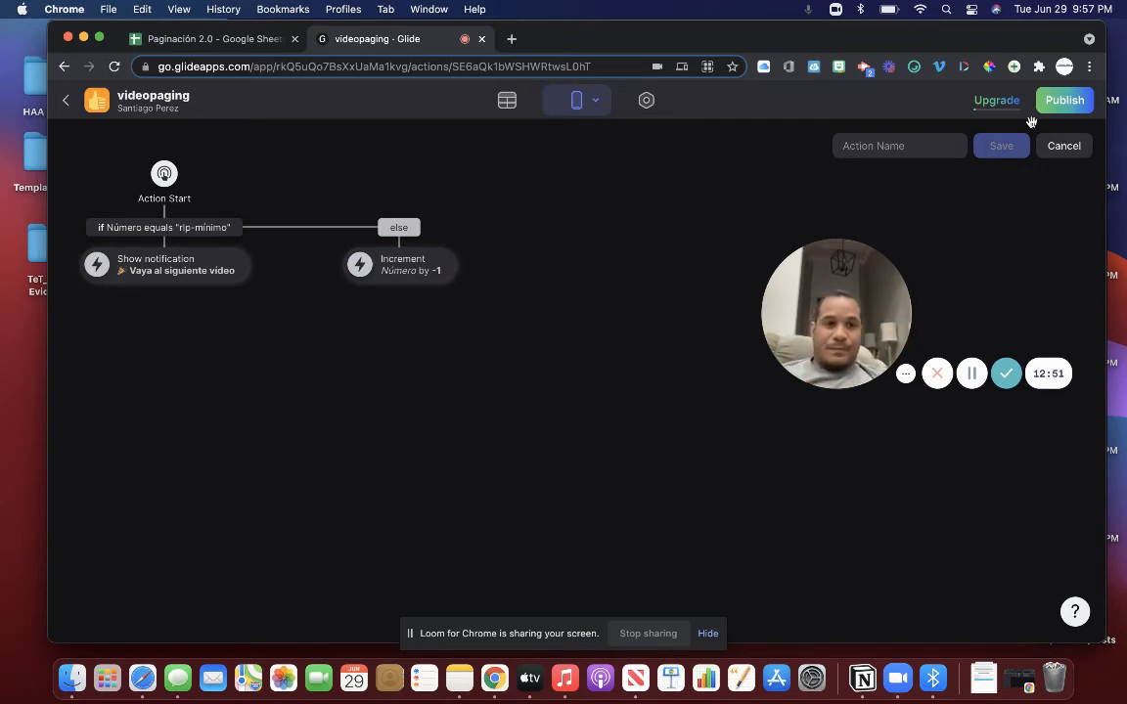
# Name the custom action "Anterior" and save it.
pyautogui.click(928, 153)
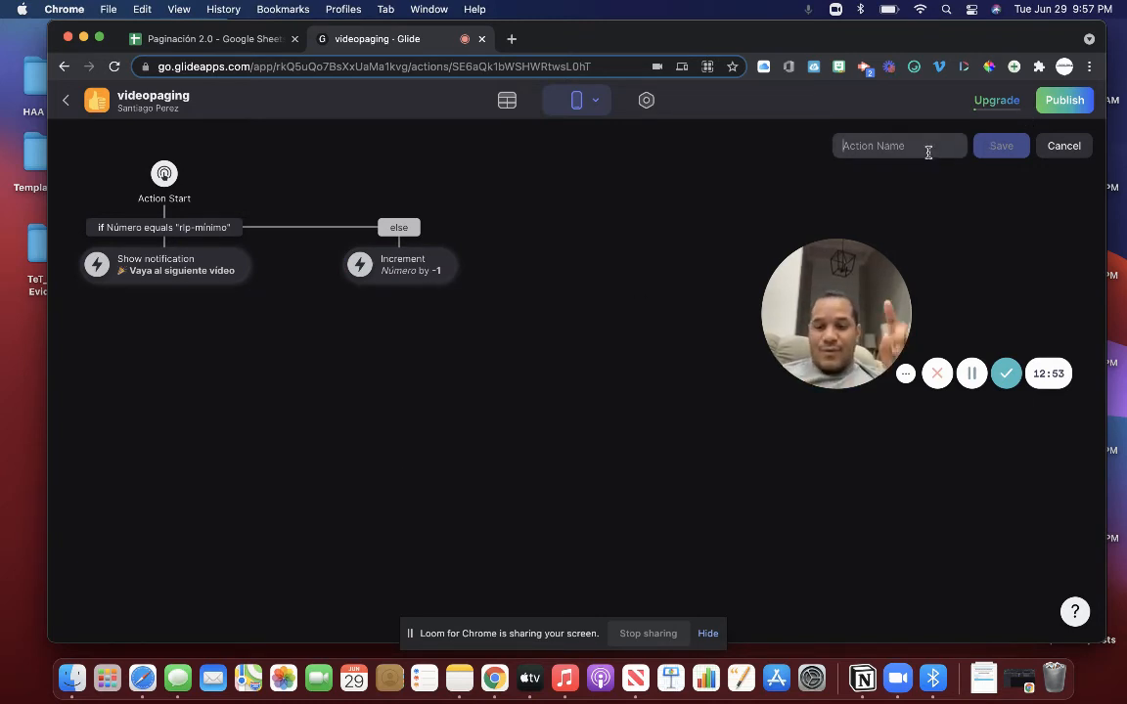
pyautogui.write('Anterio')
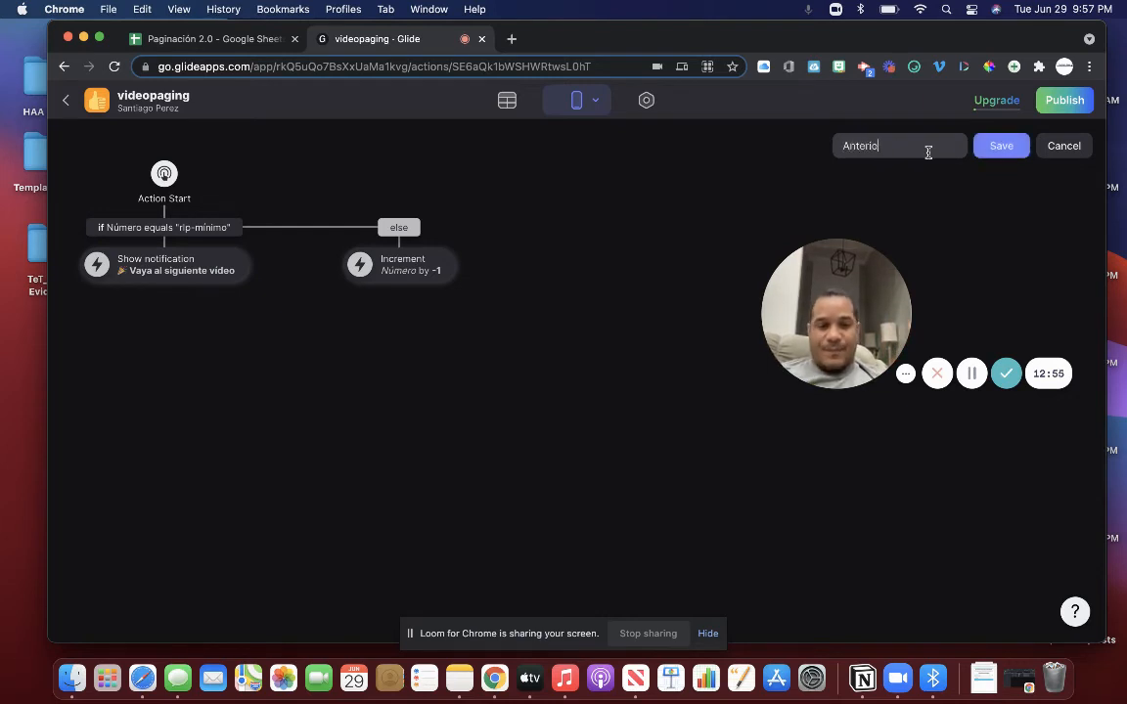
pyautogui.write('r')
pyautogui.click(1000, 146)
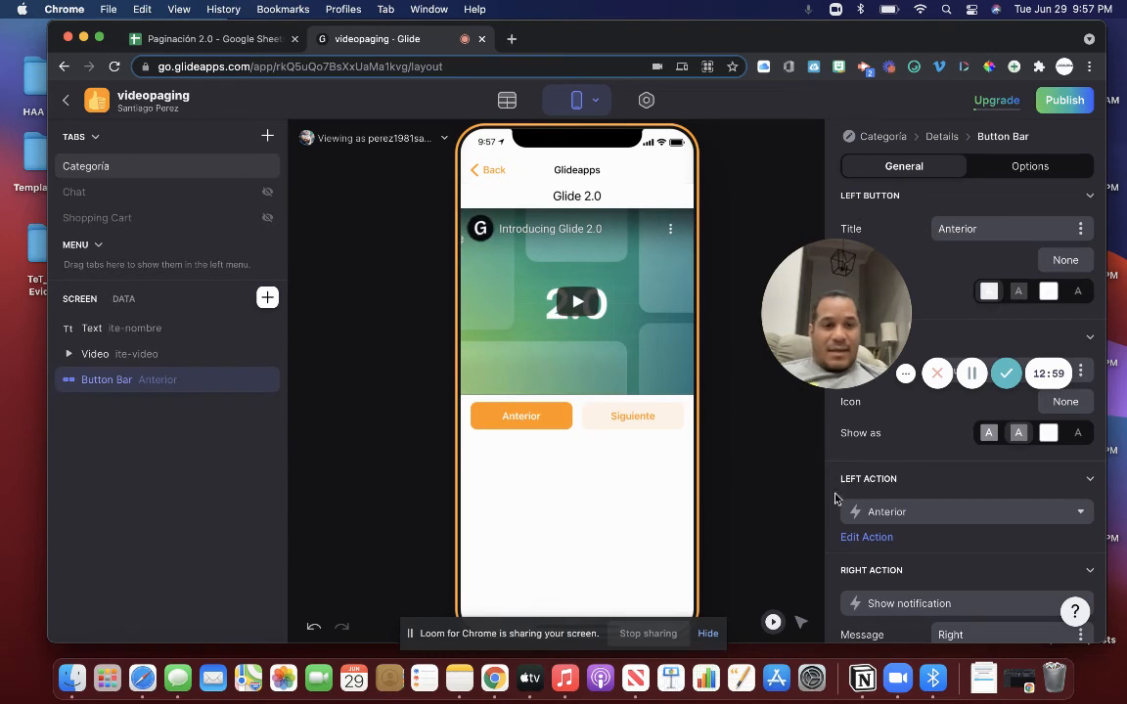
# Create a new custom action for the Button Bar's right button, Siguiente.
pyautogui.scroll(-3, 937, 531)
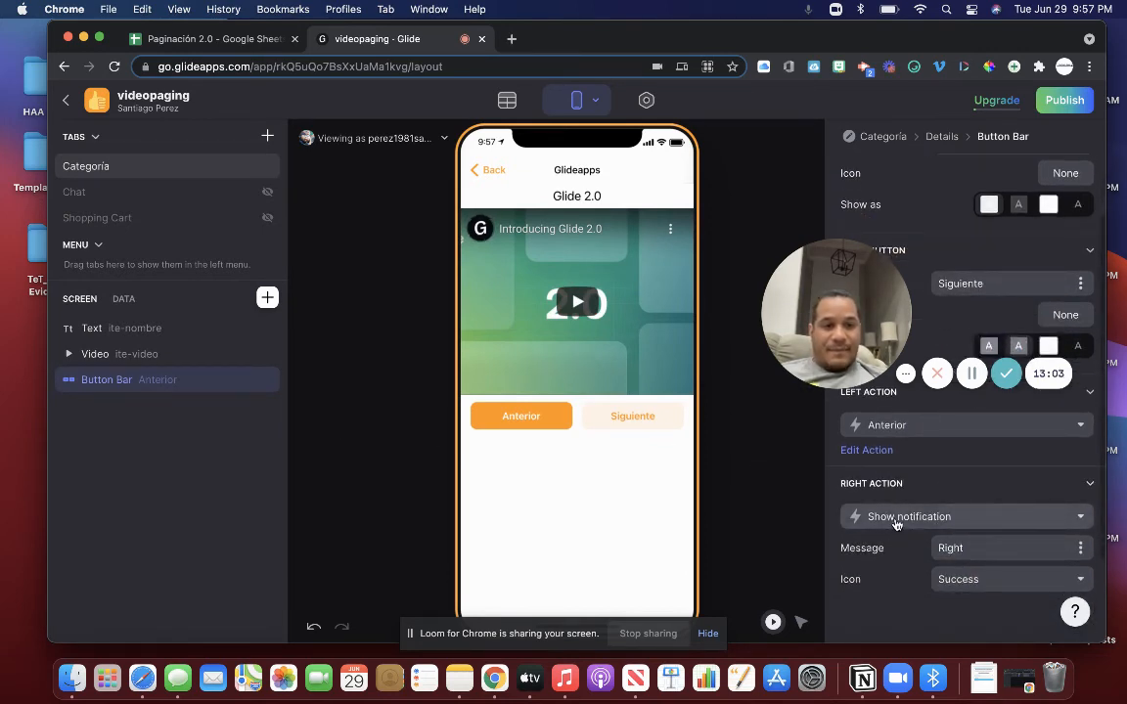
pyautogui.click(895, 524)
pyautogui.click(898, 139)
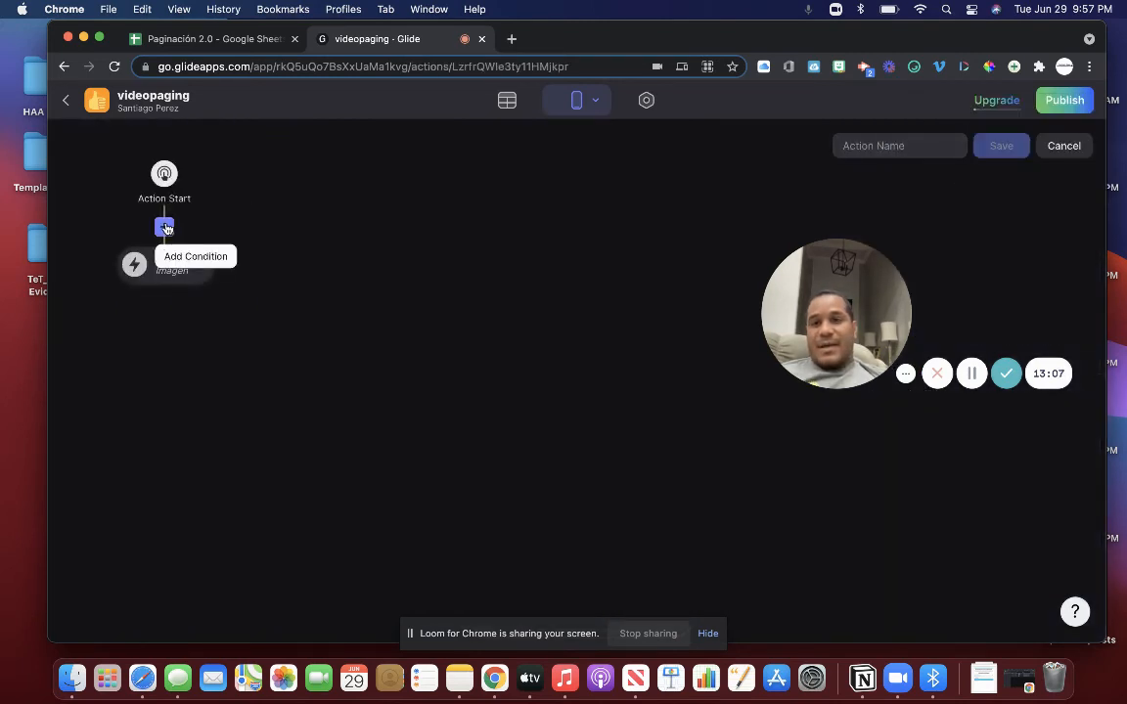
# Add a condition to the Siguiente button's custom action that checks whether Número equals rlp/máximo.
pyautogui.click(165, 228)
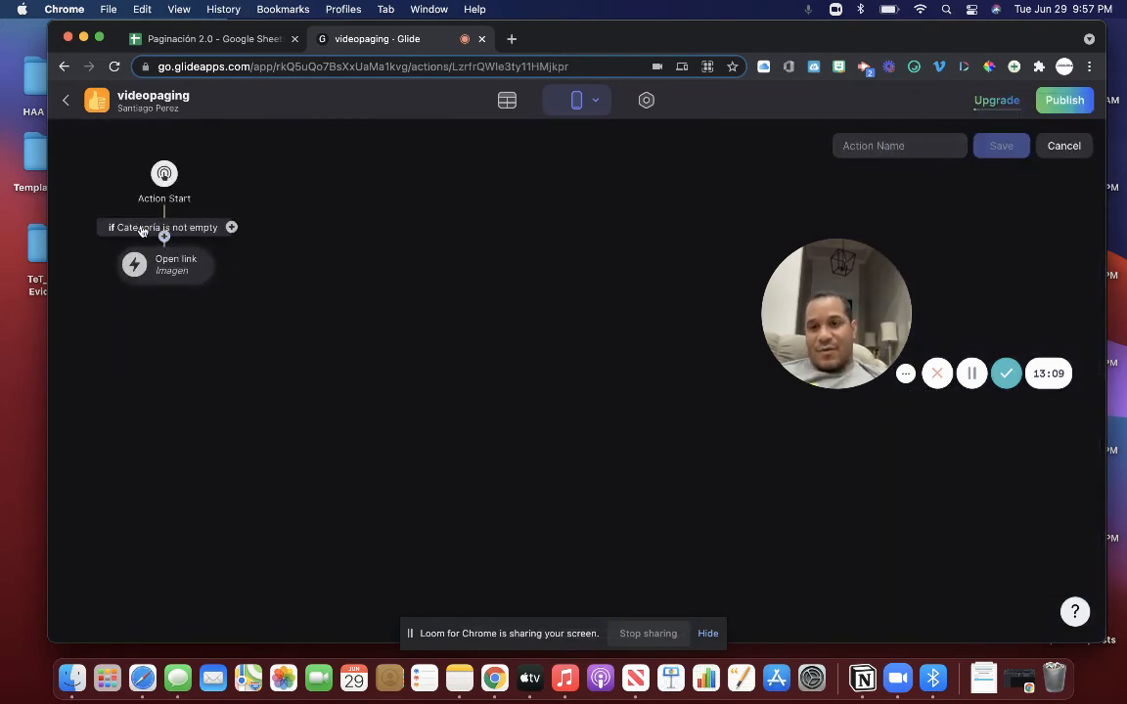
pyautogui.click(142, 230)
pyautogui.click(221, 314)
pyautogui.click(237, 500)
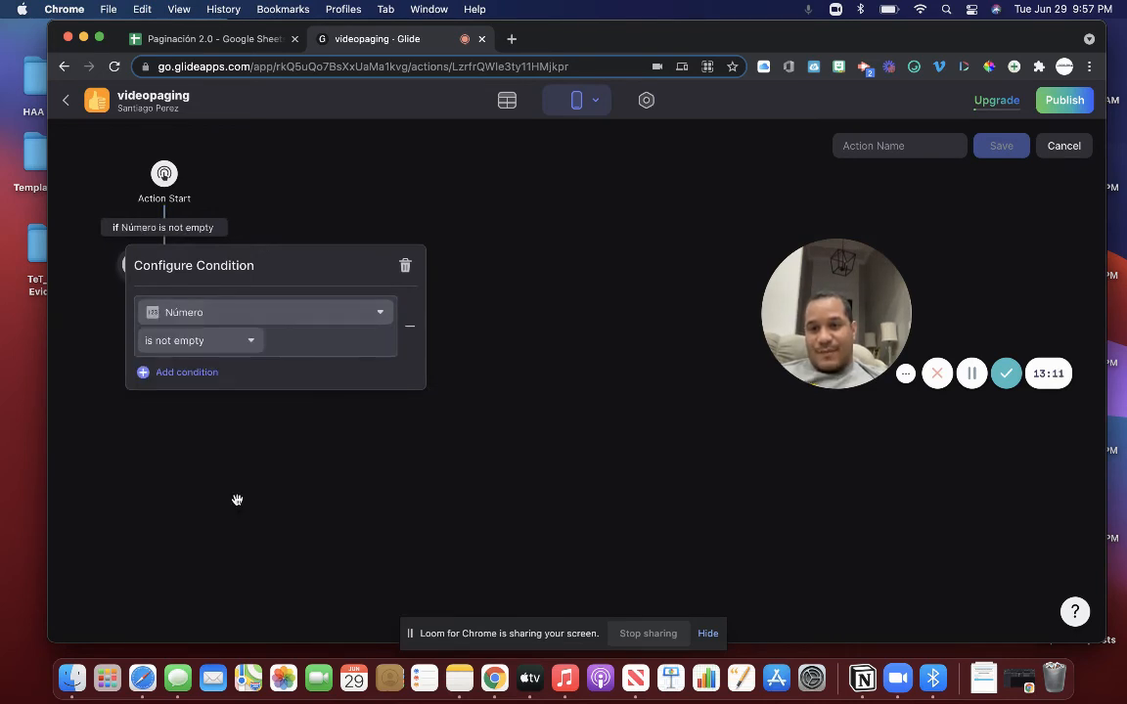
pyautogui.click(193, 340)
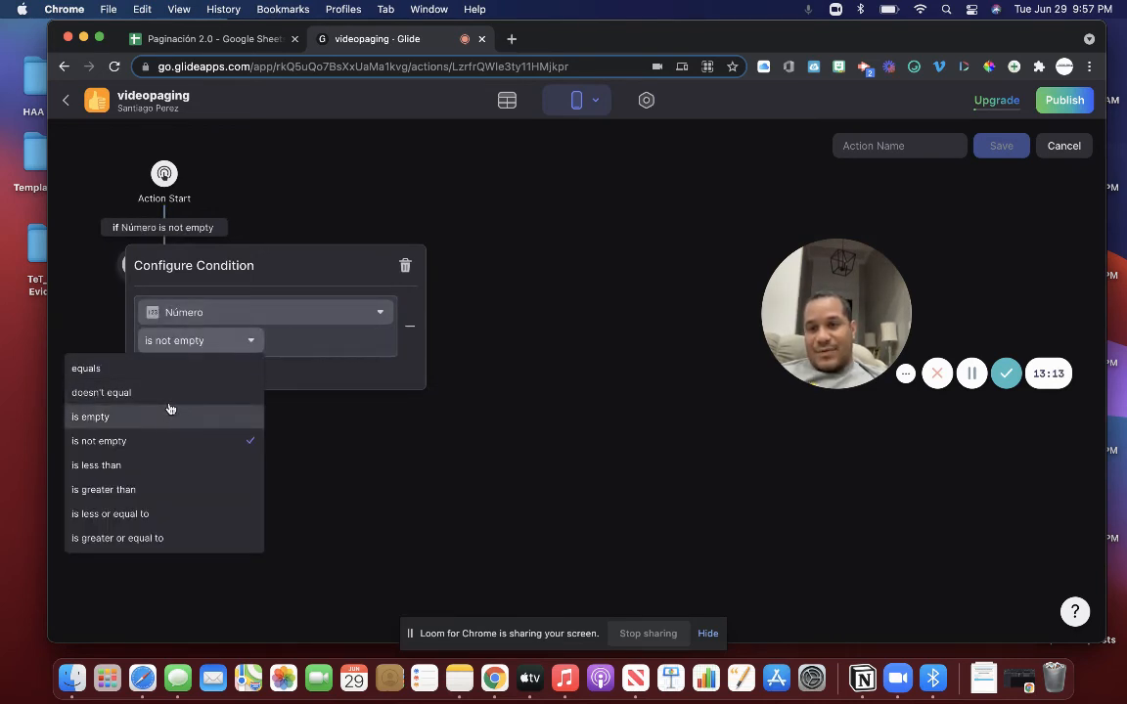
pyautogui.click(175, 368)
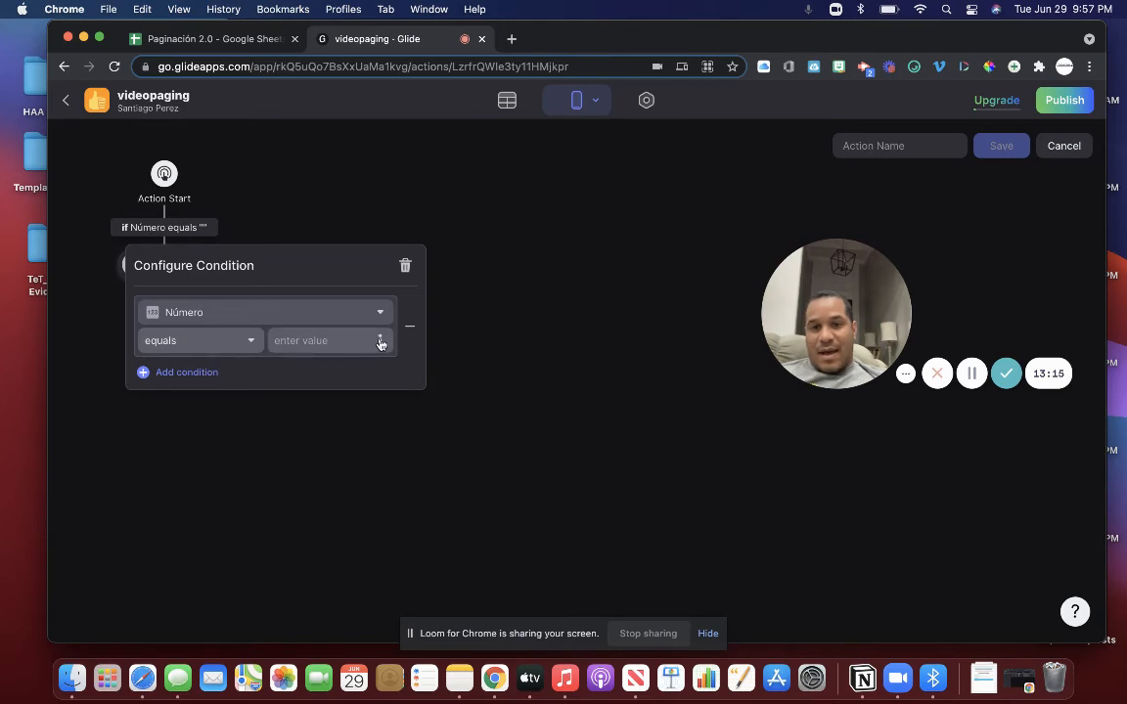
pyautogui.click(381, 340)
pyautogui.scroll(-3, 334, 501)
pyautogui.moveTo(335, 499)
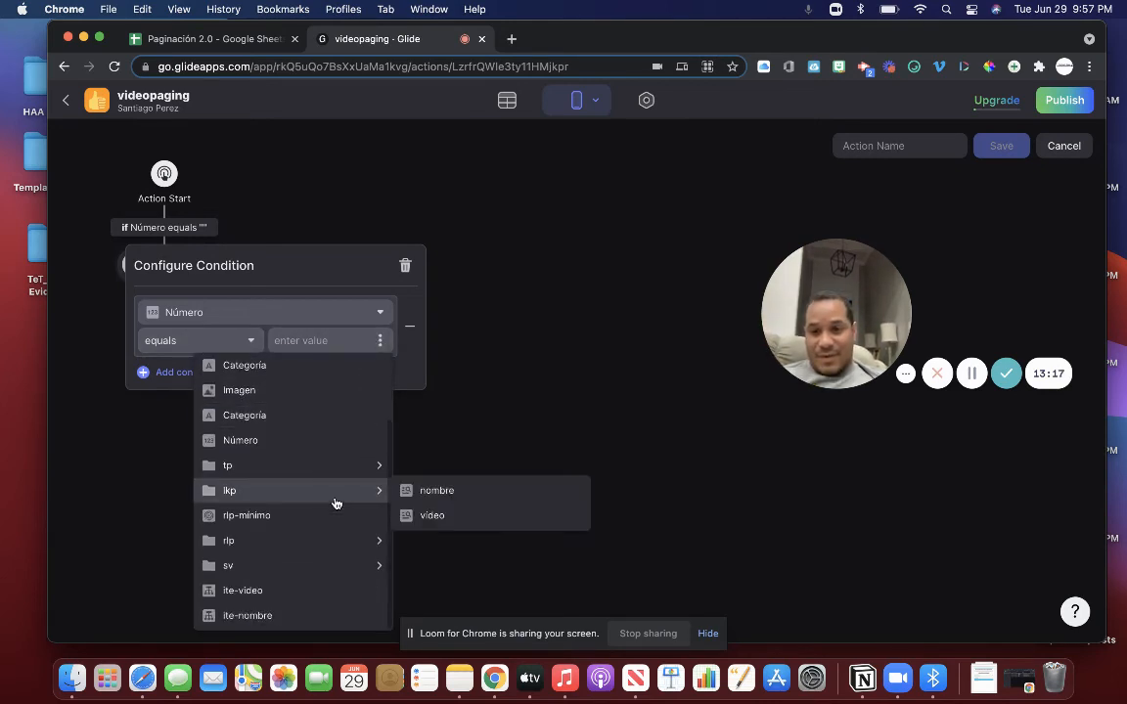
pyautogui.moveTo(349, 540)
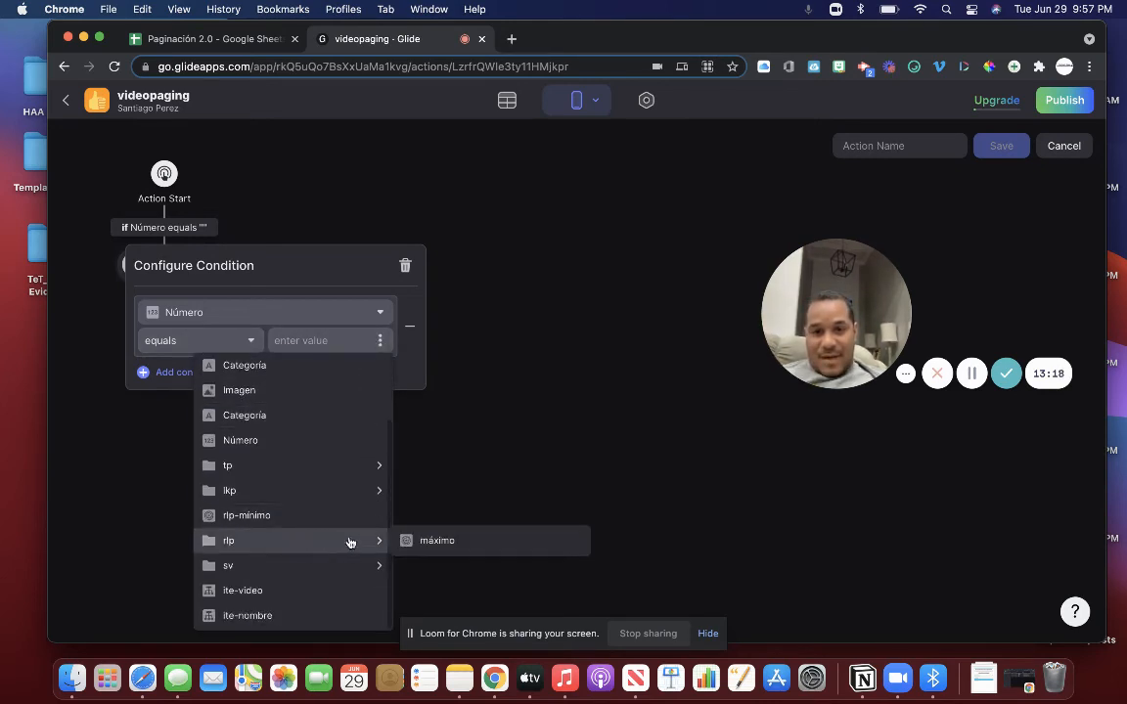
pyautogui.click(439, 541)
pyautogui.click(235, 401)
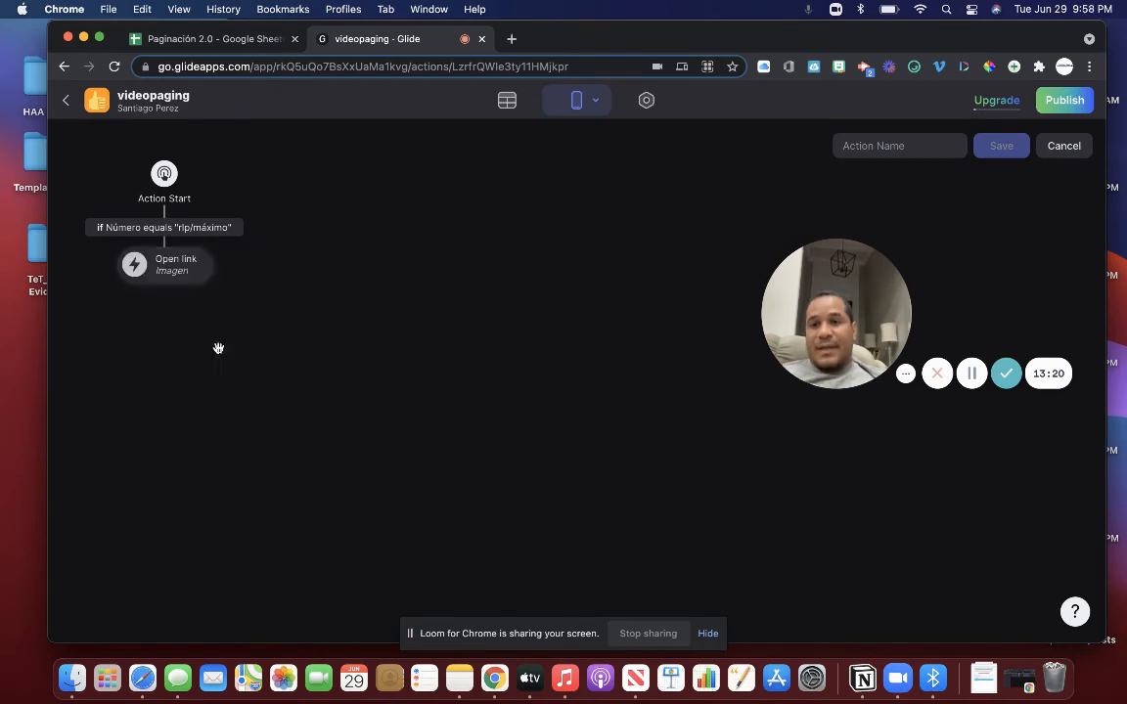
# Change the action under the rlp/máximo condition to Show notification with the message "Vaya al vídeo anterior".
pyautogui.click(186, 278)
pyautogui.click(263, 358)
pyautogui.scroll(-5, 274, 505)
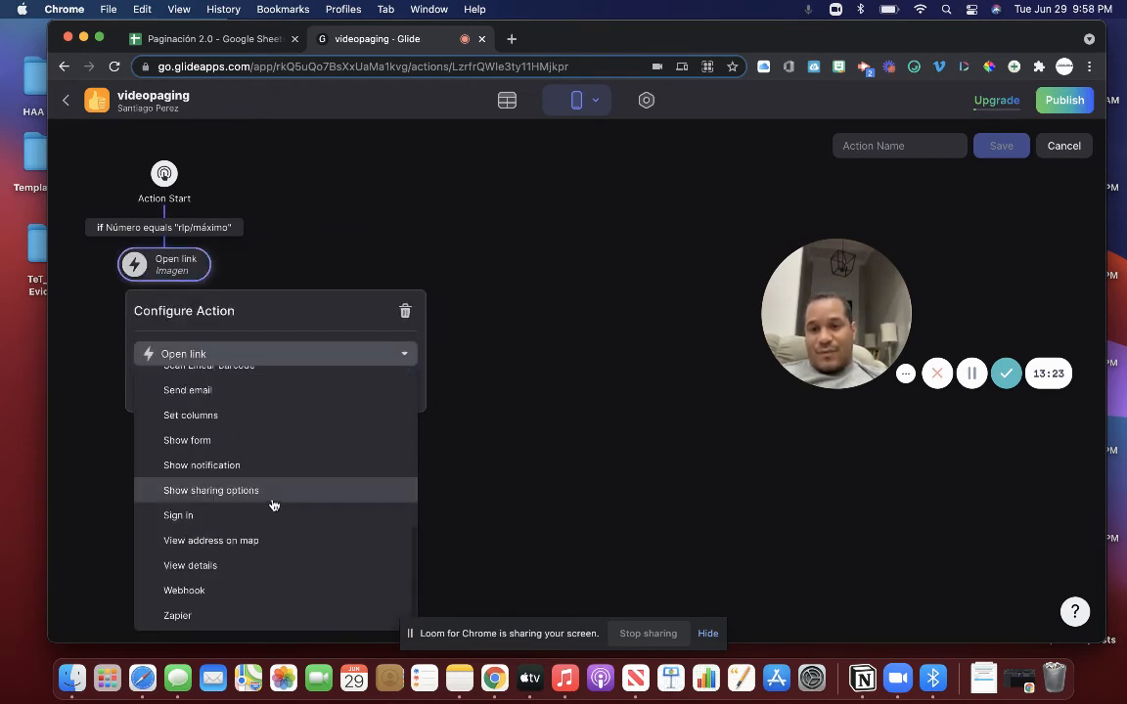
pyautogui.click(264, 466)
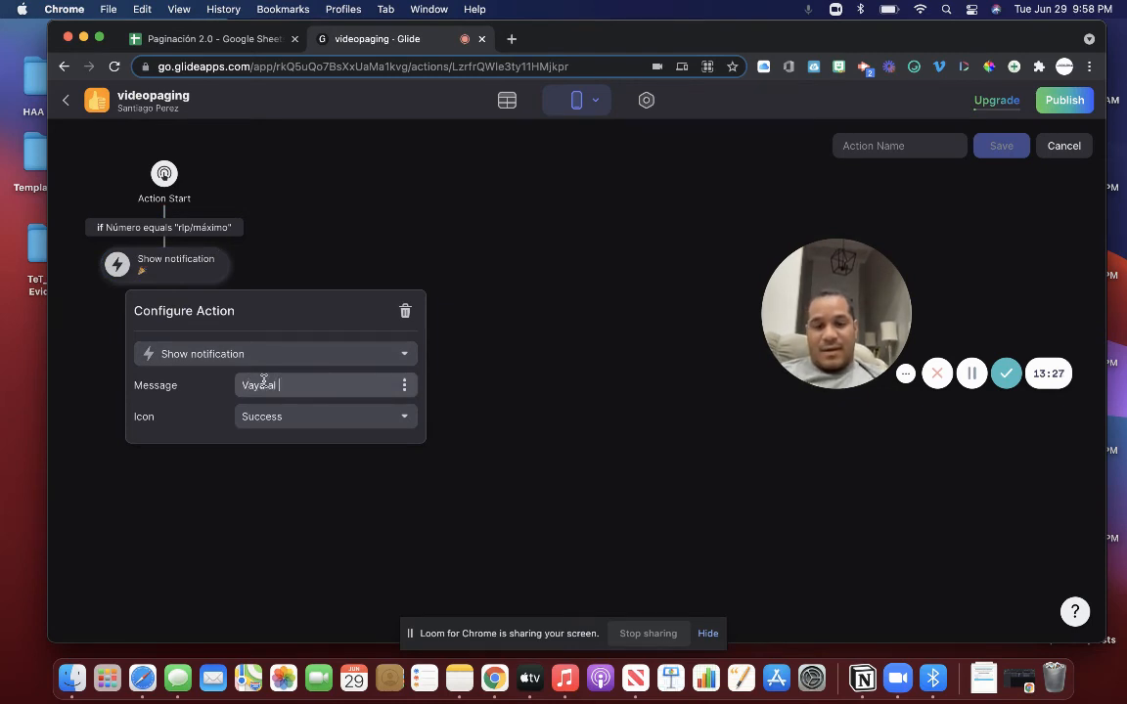
pyautogui.click(263, 381)
pyautogui.write('Vaya al video anterior')
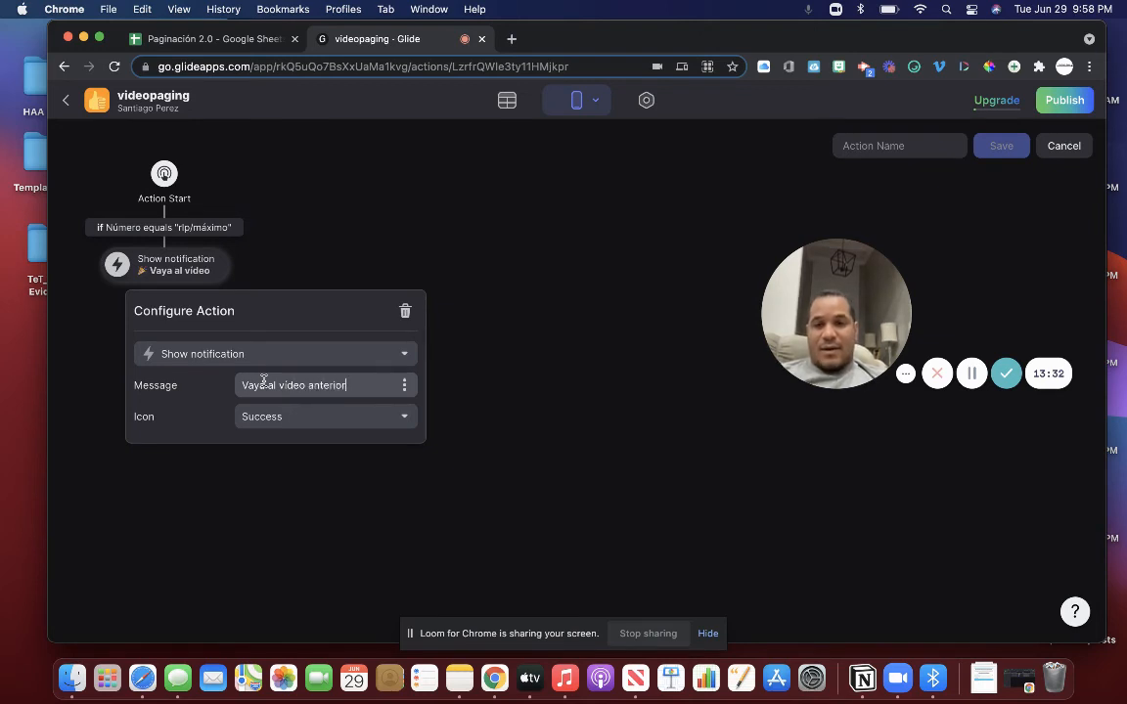
pyautogui.click(264, 526)
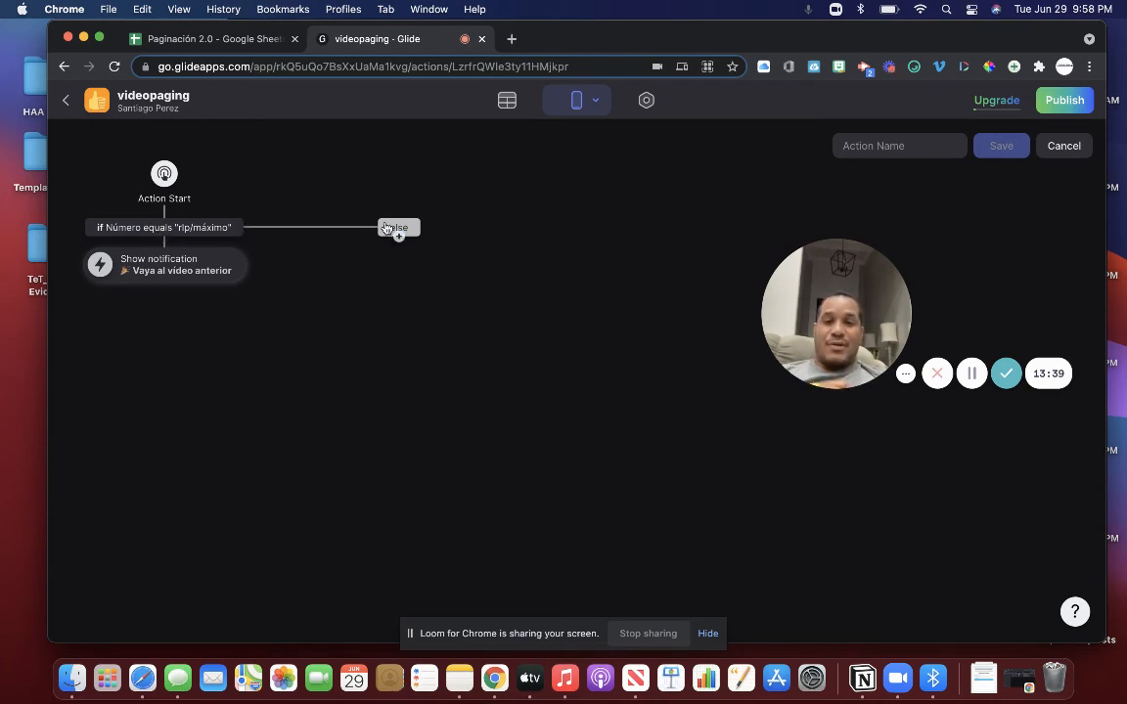
# Add a second condition to the Siguiente action's else branch that checks whether Número is empty.
pyautogui.click(387, 228)
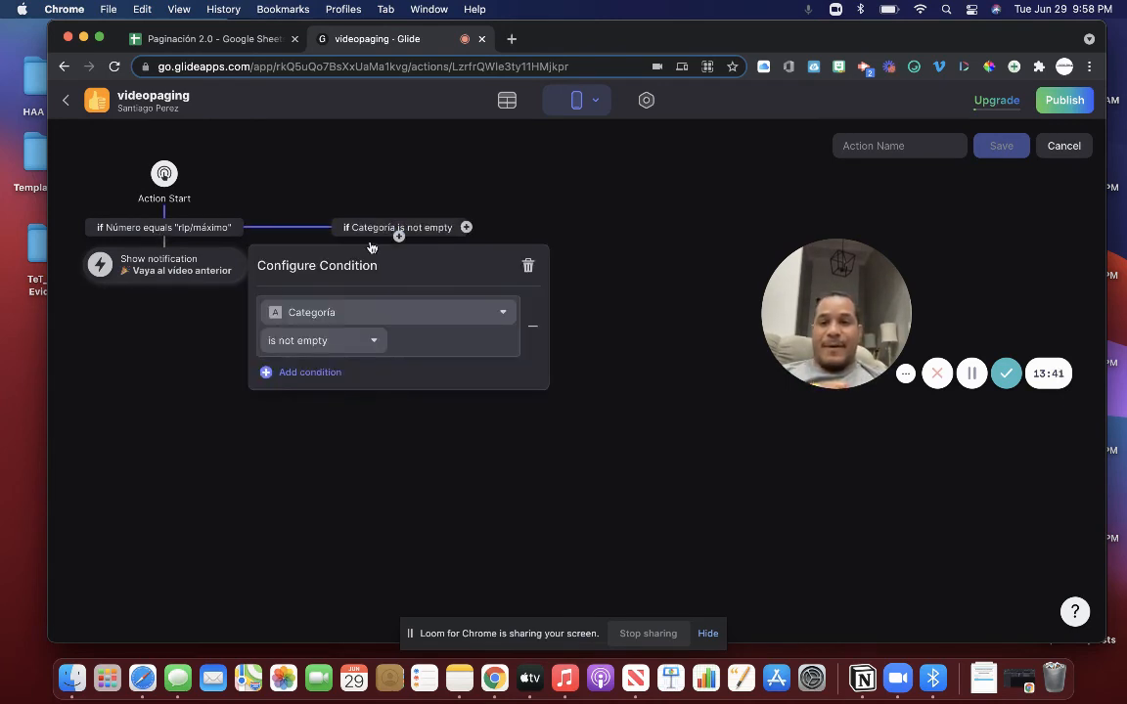
pyautogui.click(358, 313)
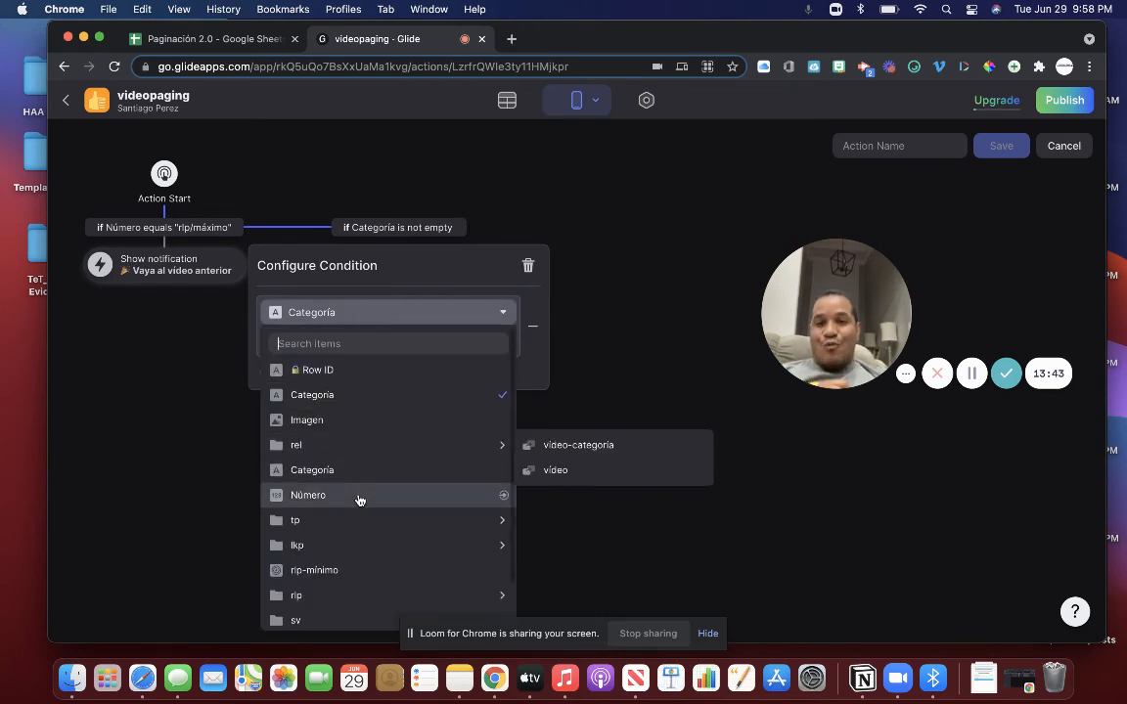
pyautogui.click(359, 497)
pyautogui.click(332, 342)
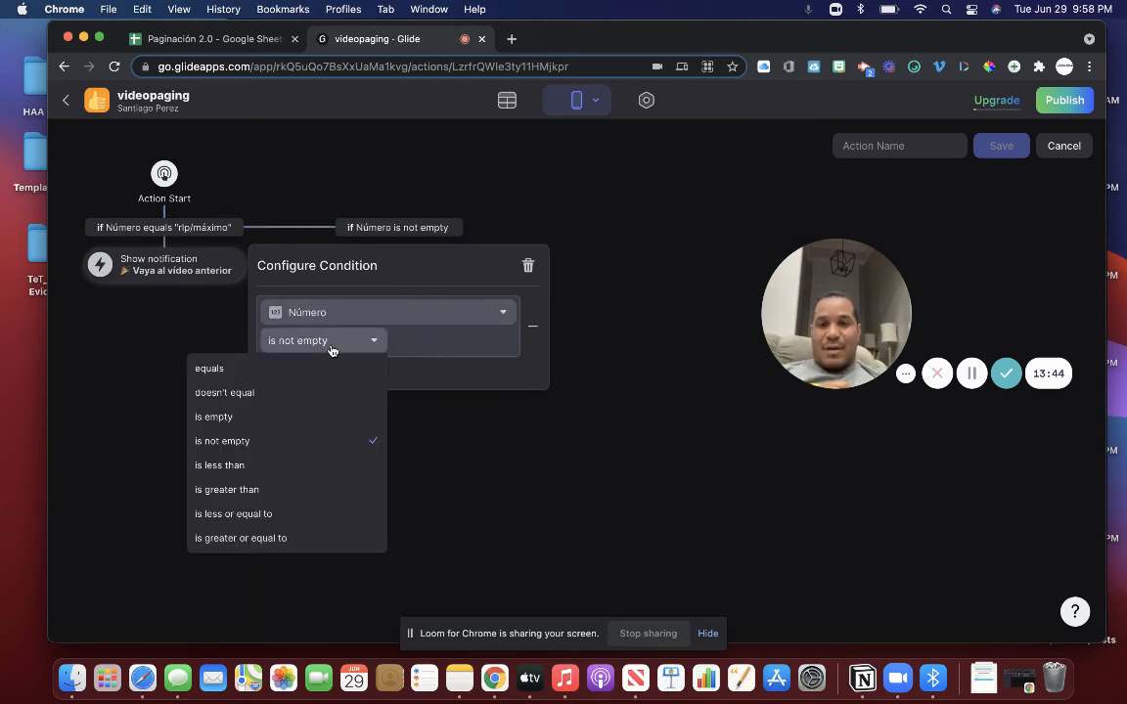
pyautogui.click(306, 413)
pyautogui.click(402, 415)
# Under the Número is empty condition, add an Increment action that increases the Número column by 2.
pyautogui.click(398, 242)
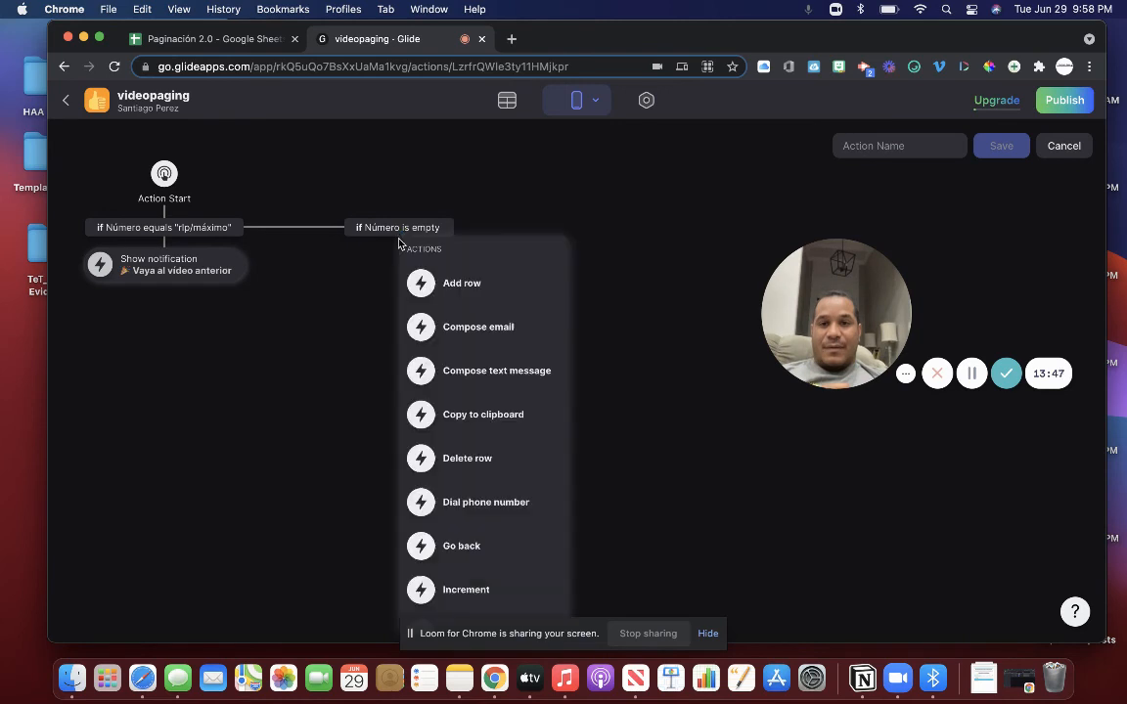
pyautogui.click(445, 587)
pyautogui.click(426, 288)
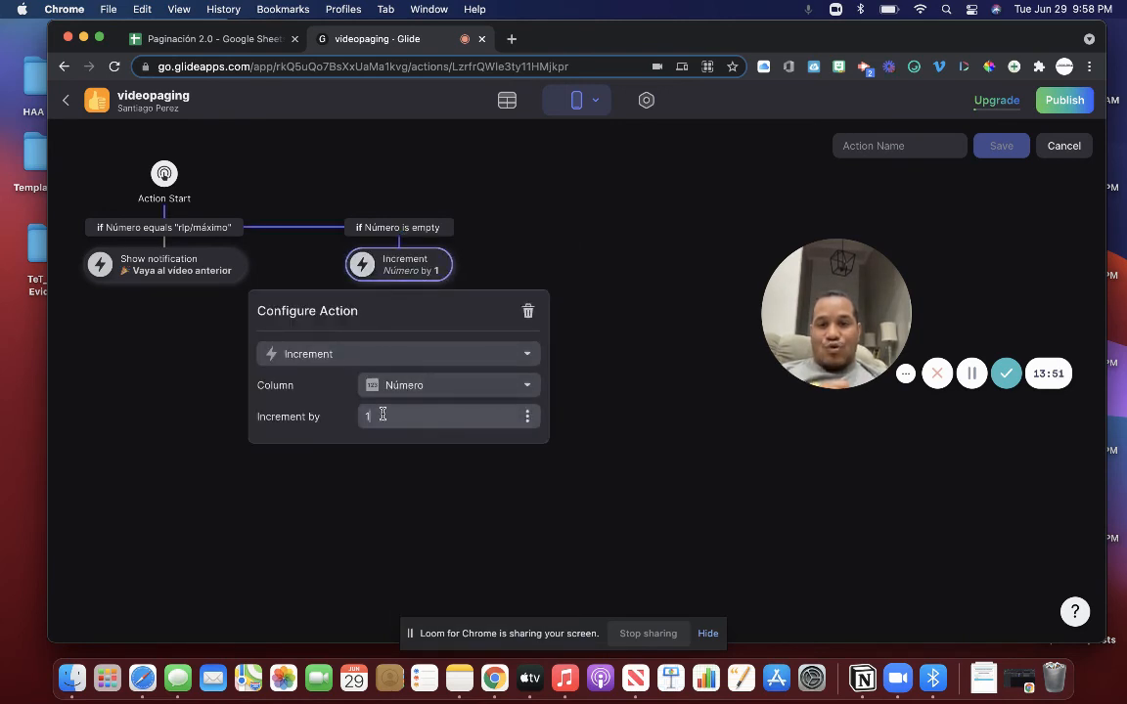
pyautogui.moveTo(378, 417); pyautogui.dragTo(354, 418)
pyautogui.write('2')
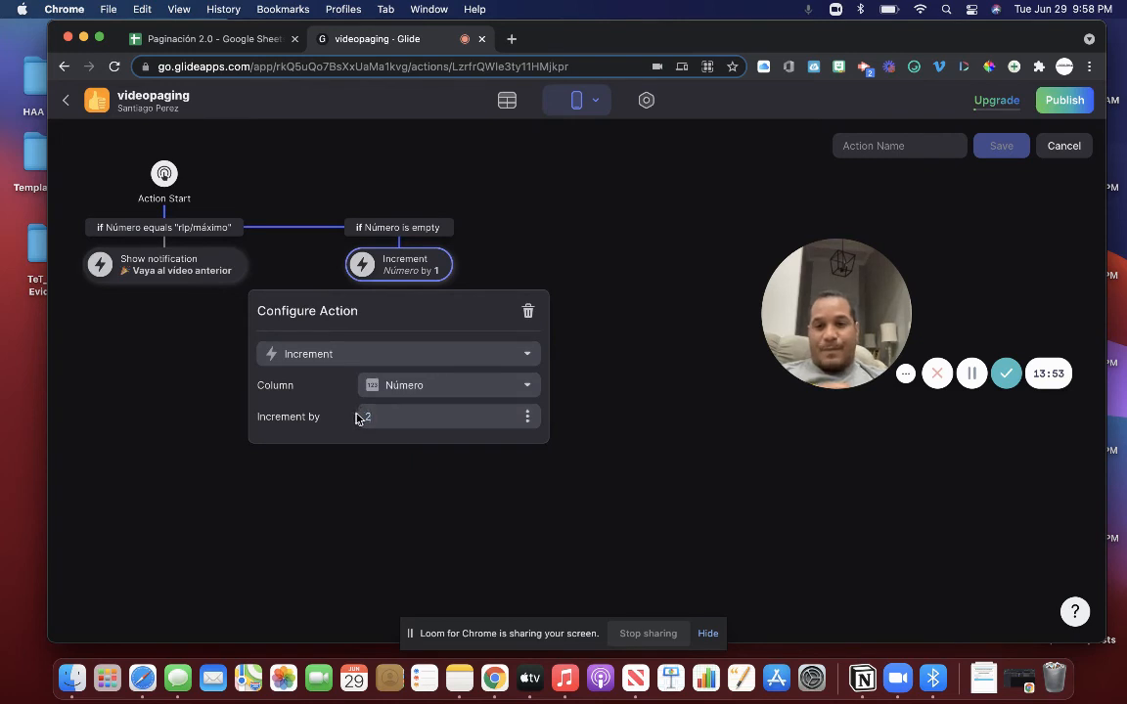
pyautogui.click(413, 493)
# Add an Increment action to the remaining else branch that increases Número by 1.
pyautogui.click(454, 229)
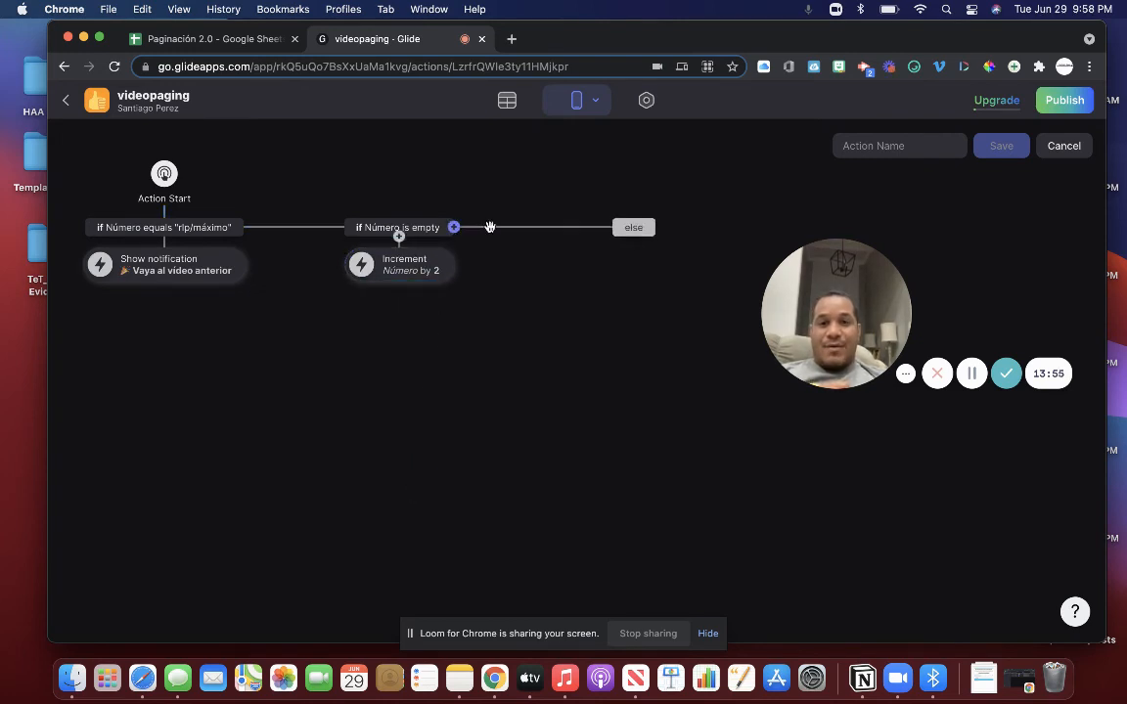
pyautogui.click(634, 241)
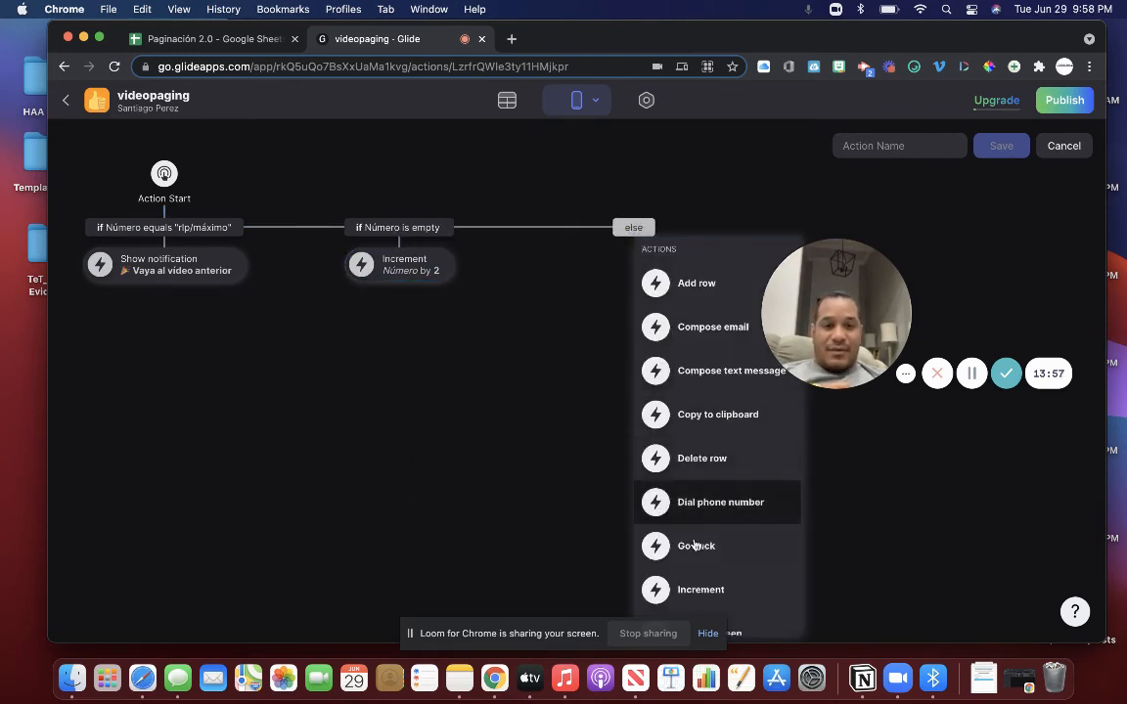
pyautogui.click(685, 532)
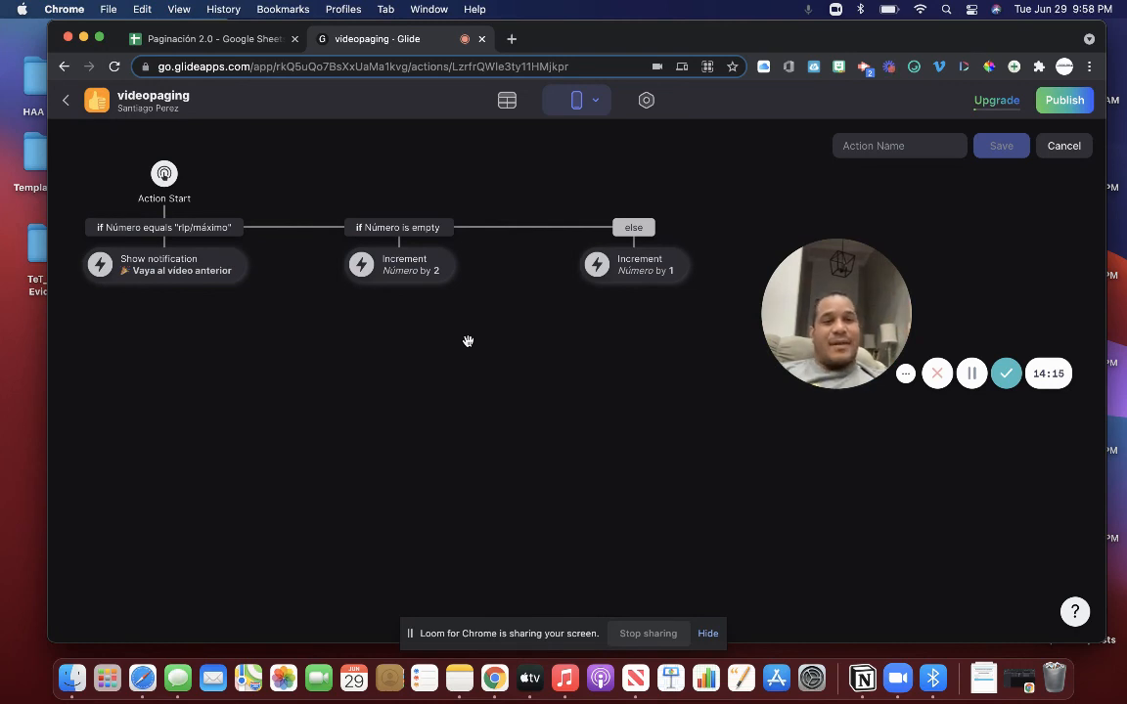
# Name the custom action "Siguiente" and save it.
pyautogui.click(899, 145)
pyautogui.write('S')
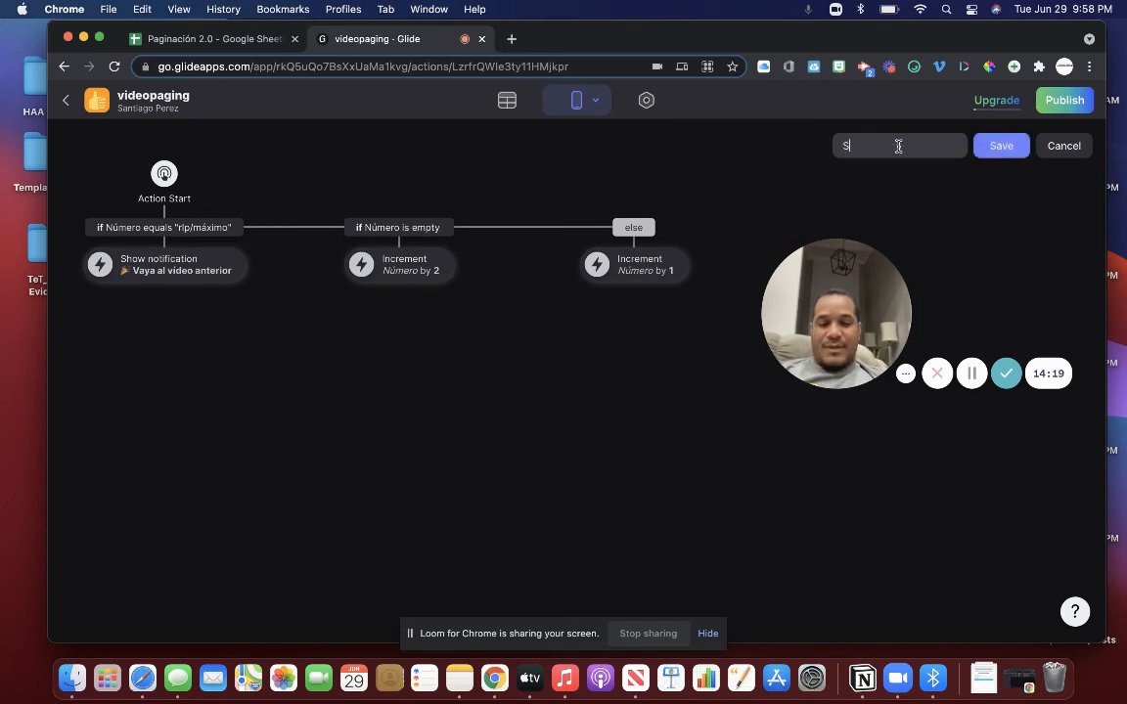
pyautogui.write('iguiente')
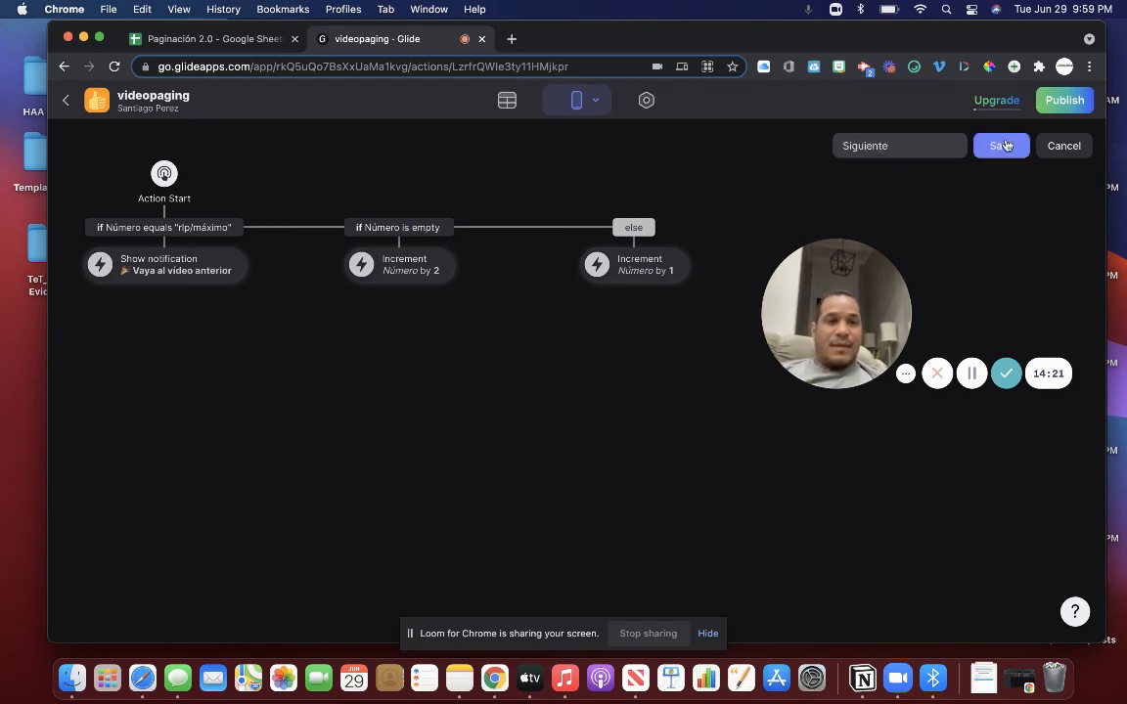
pyautogui.press('Return')
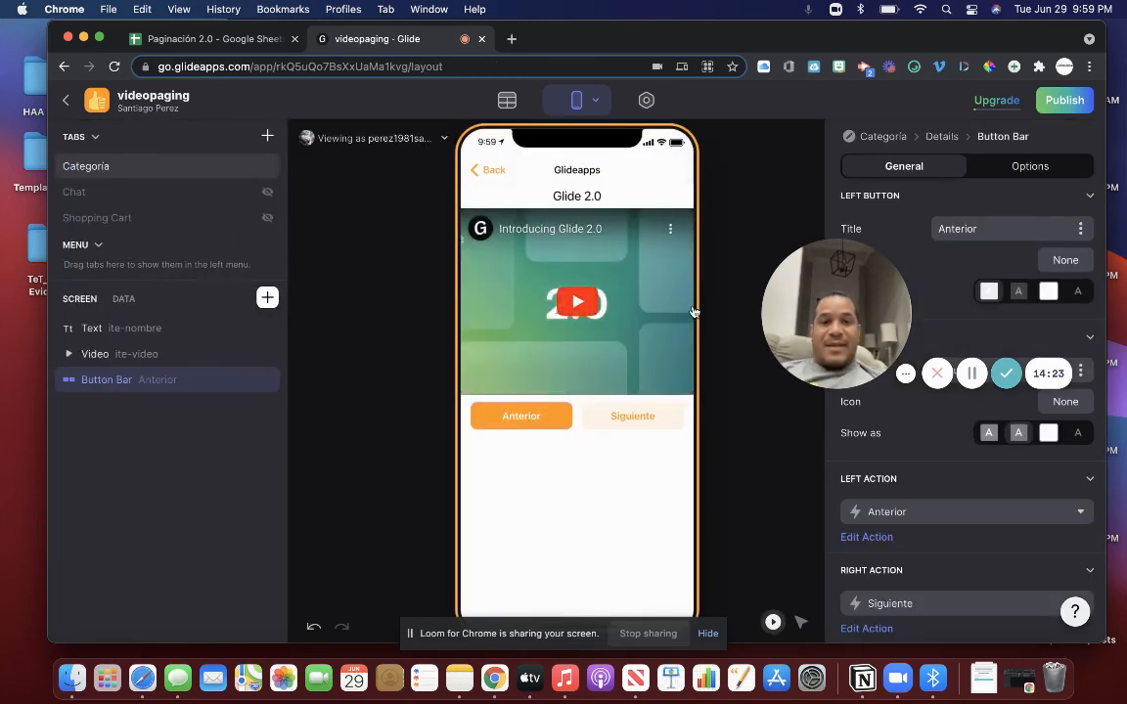
# Check the Glideapps row's Número cell in the Categoría data table, and return to the app layout.
pyautogui.click(508, 100)
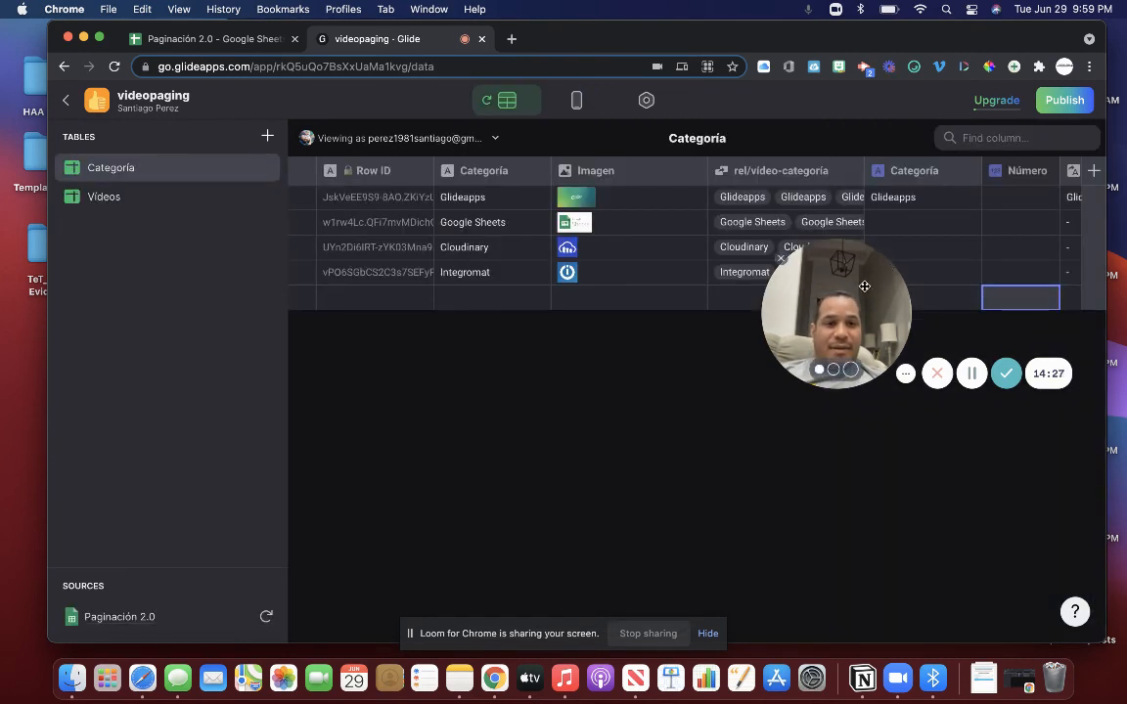
pyautogui.moveTo(832, 294); pyautogui.dragTo(227, 448)
pyautogui.click(991, 200)
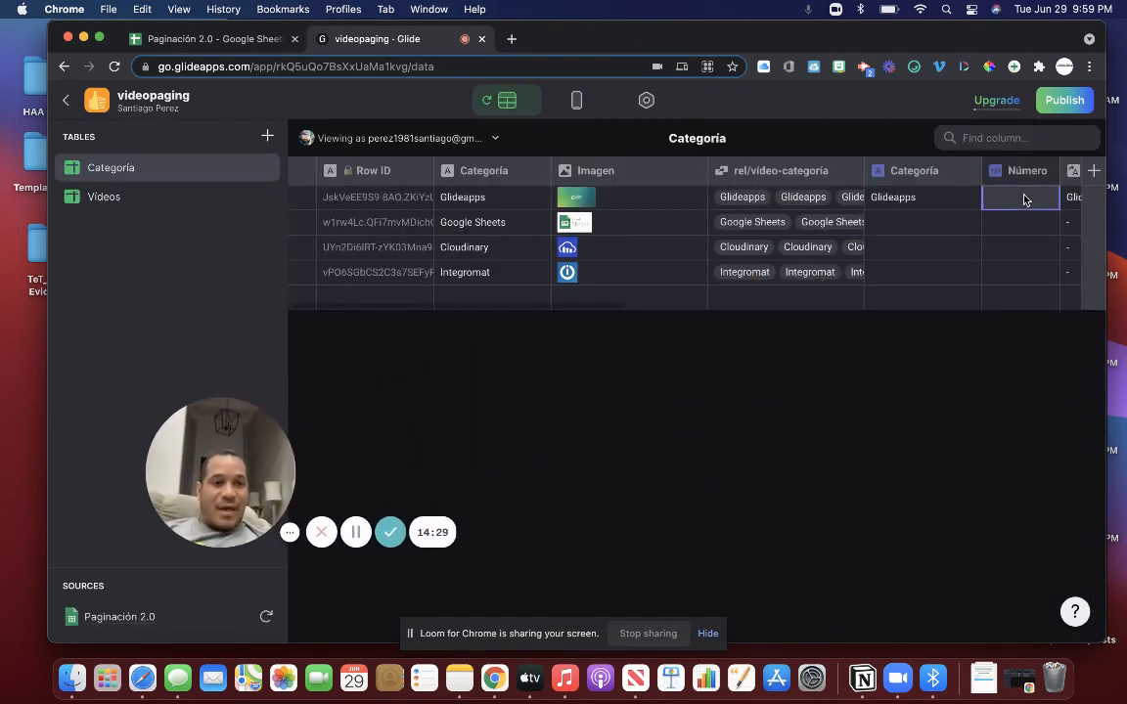
pyautogui.doubleClick(990, 200)
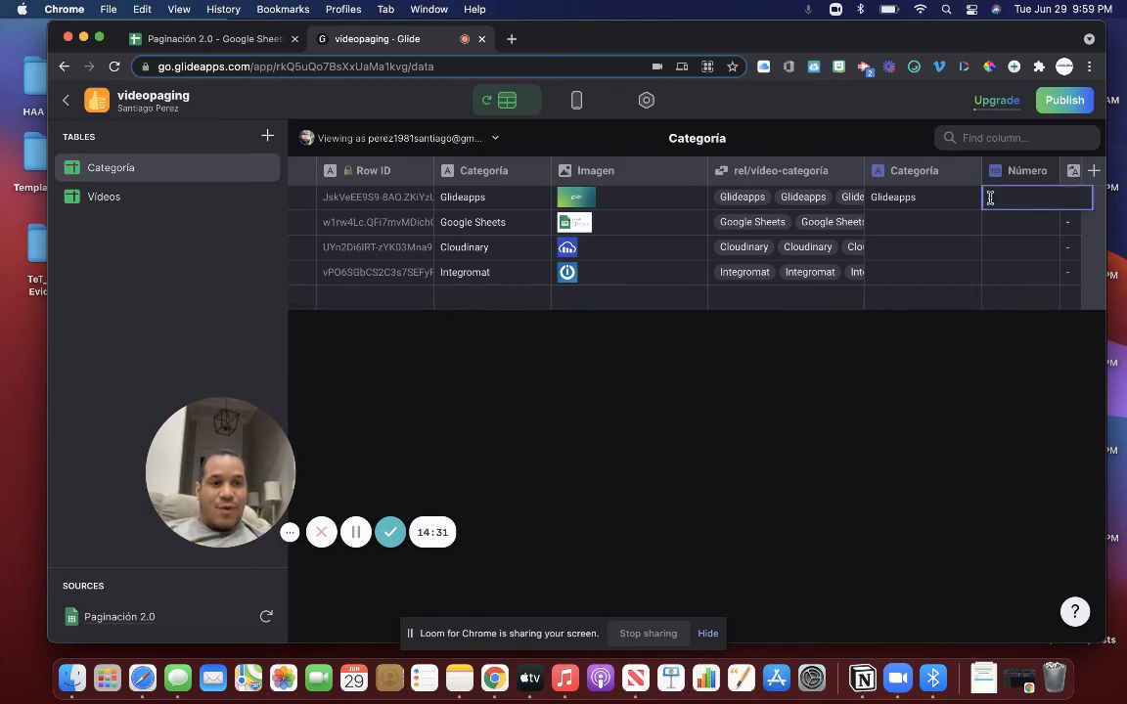
pyautogui.click(576, 102)
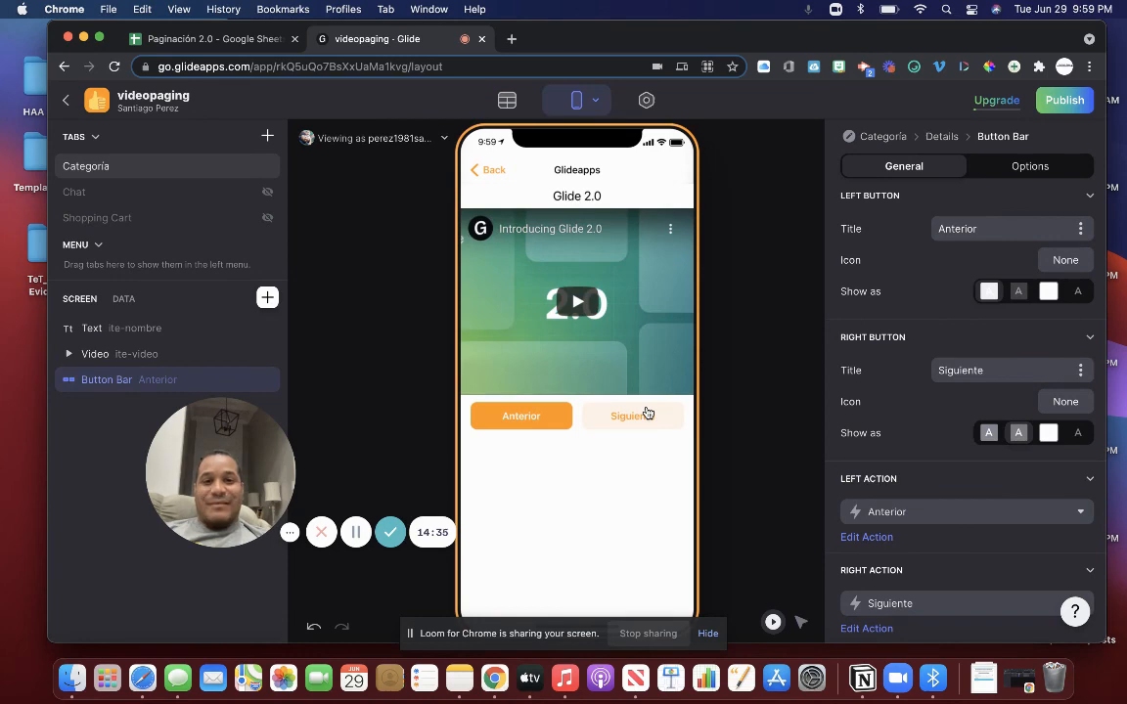
# Switch to the Paginación 2.0 spreadsheet to check which video follows Glide 2.0, and return to the Glide app layout.
pyautogui.click(245, 36)
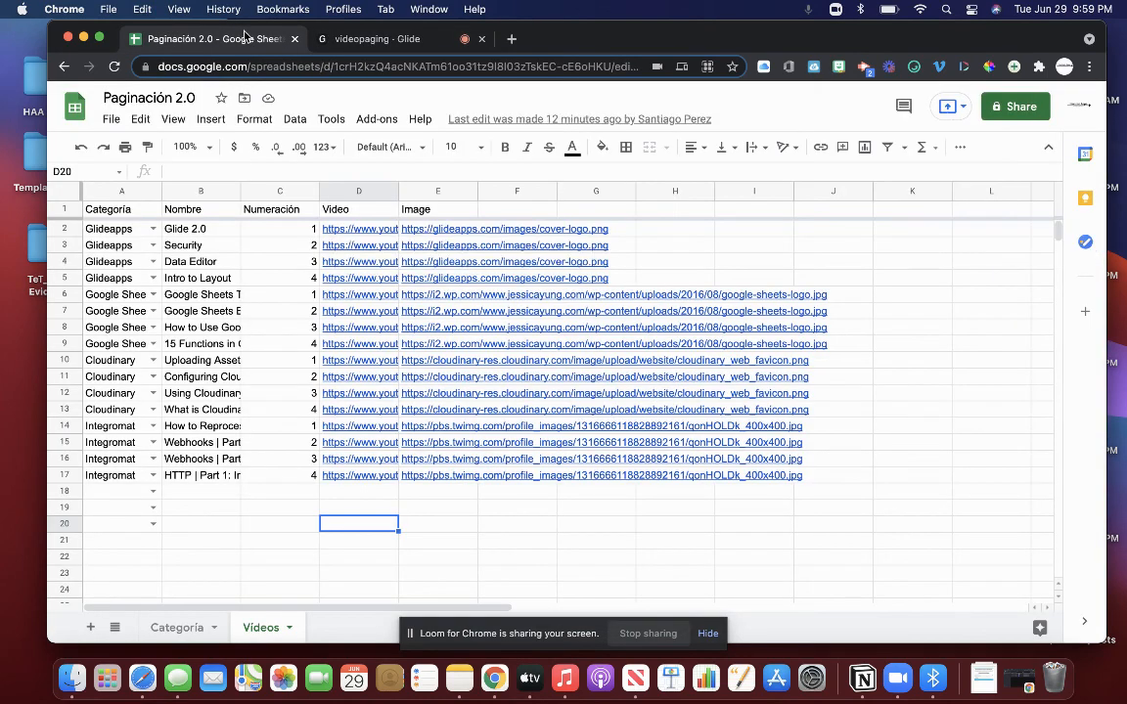
pyautogui.click(199, 247)
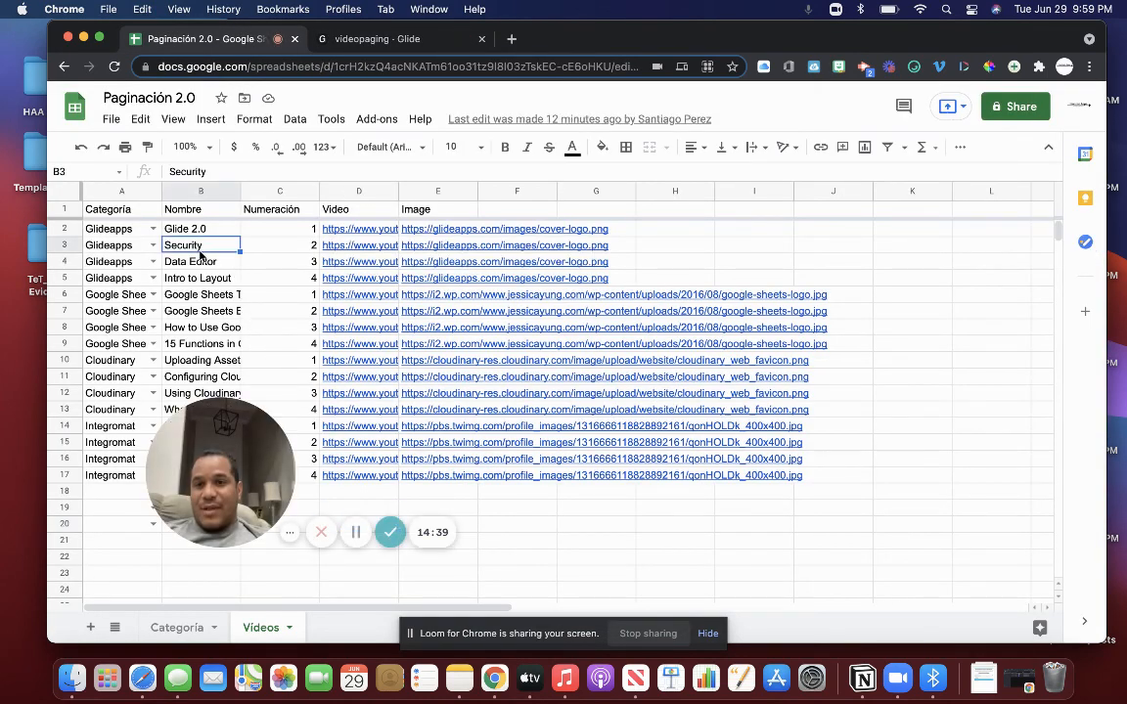
pyautogui.click(363, 44)
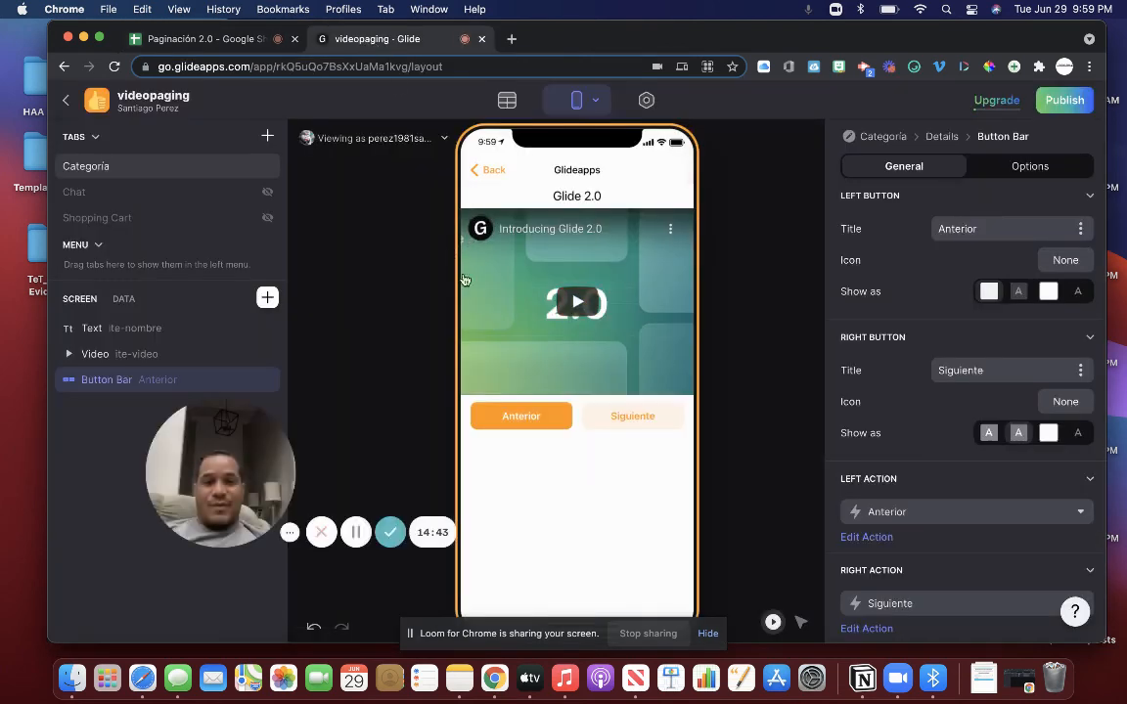
# Test paging in the Glideapps category's preview, going forward past the last video with Siguiente and back to the first with Anterior.
pyautogui.click(641, 421)
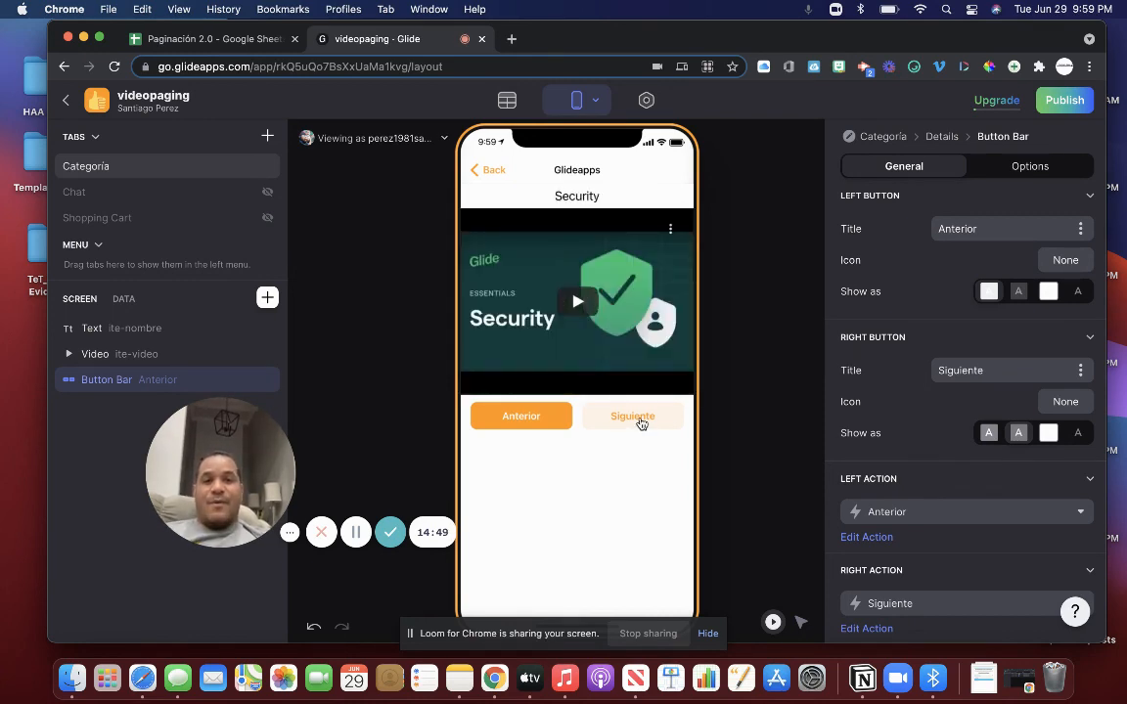
pyautogui.click(641, 421)
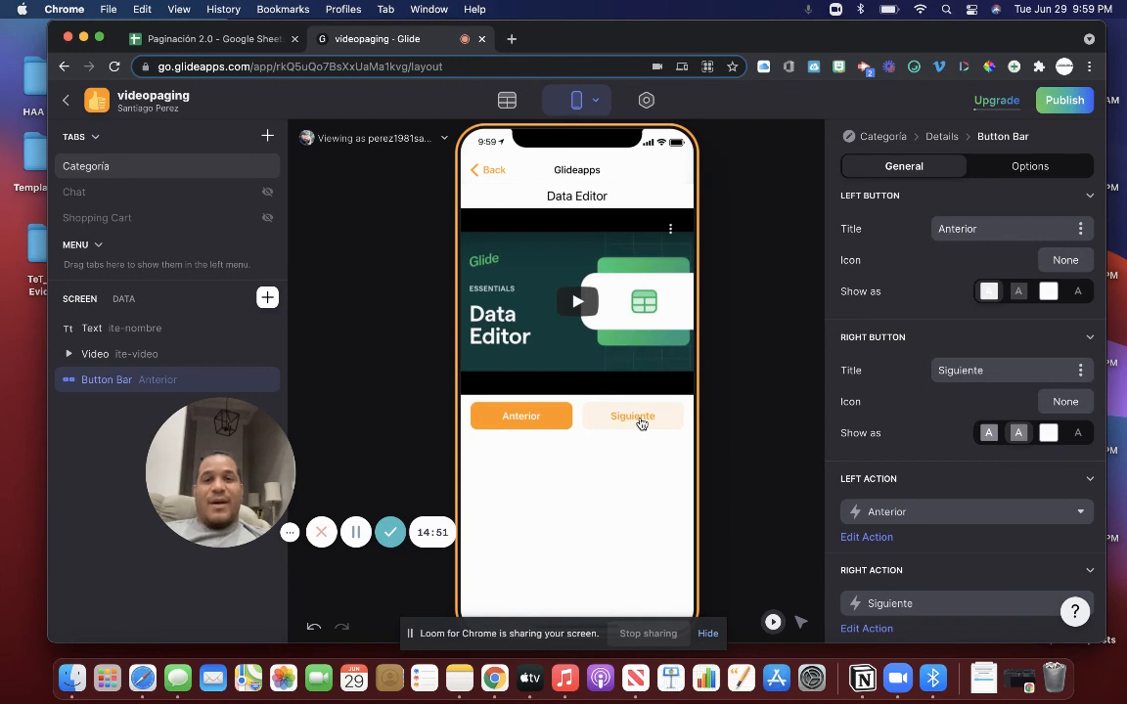
pyautogui.click(641, 421)
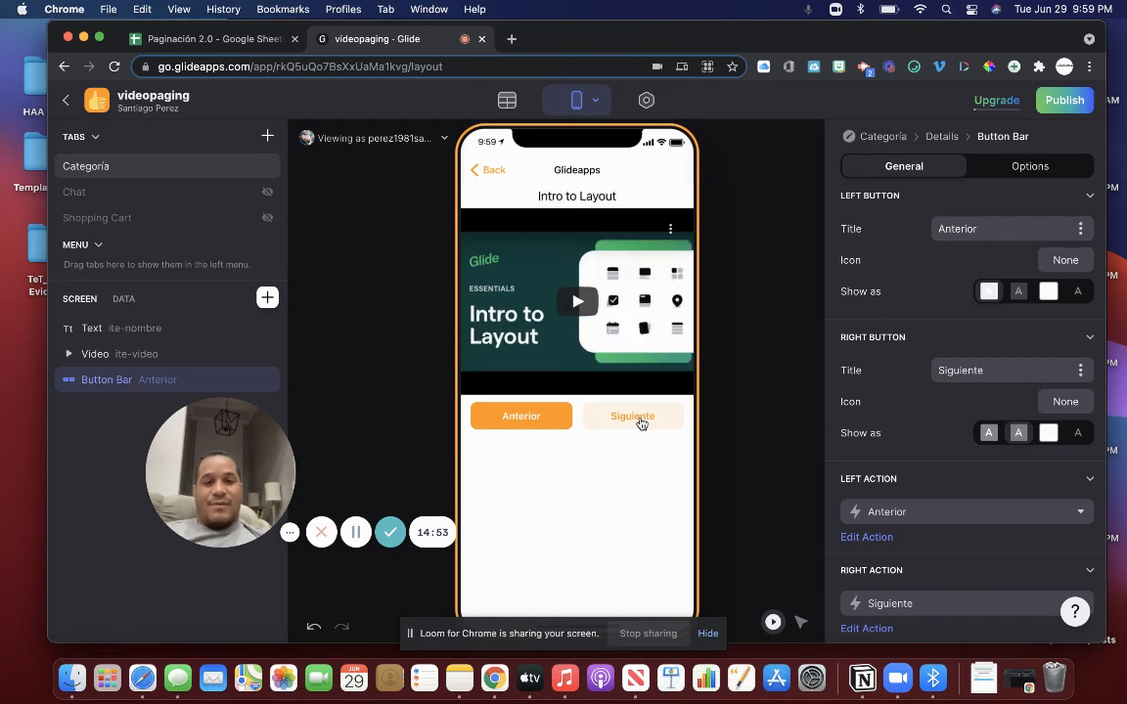
pyautogui.click(641, 421)
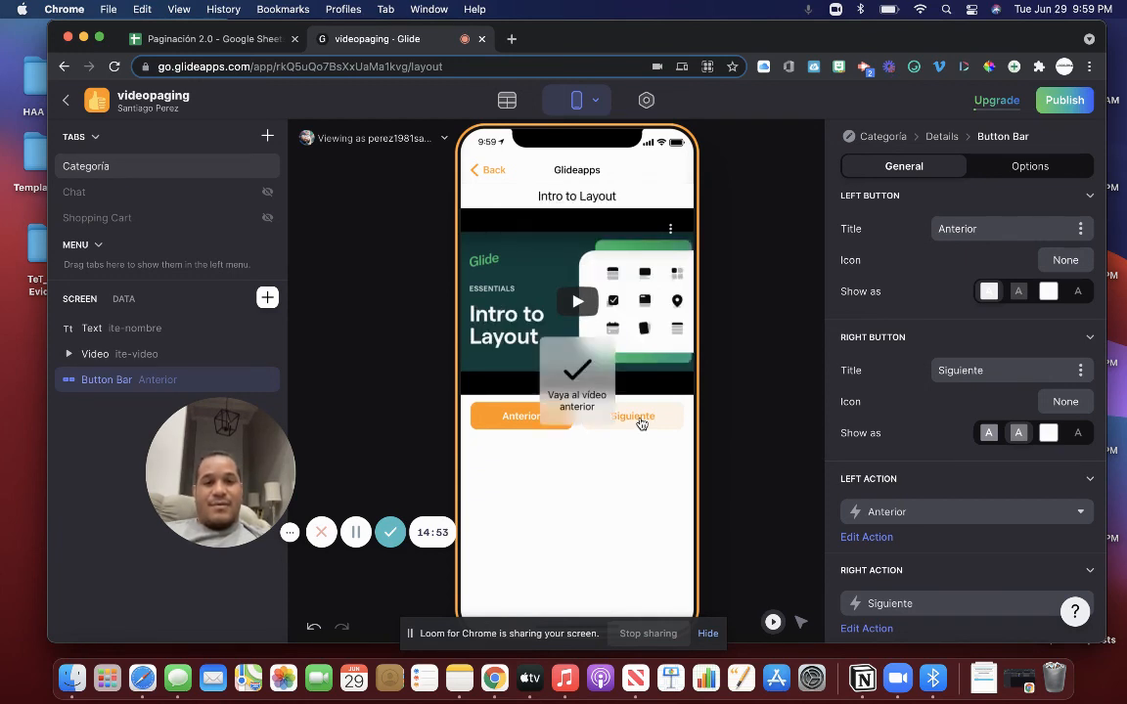
pyautogui.click(523, 419)
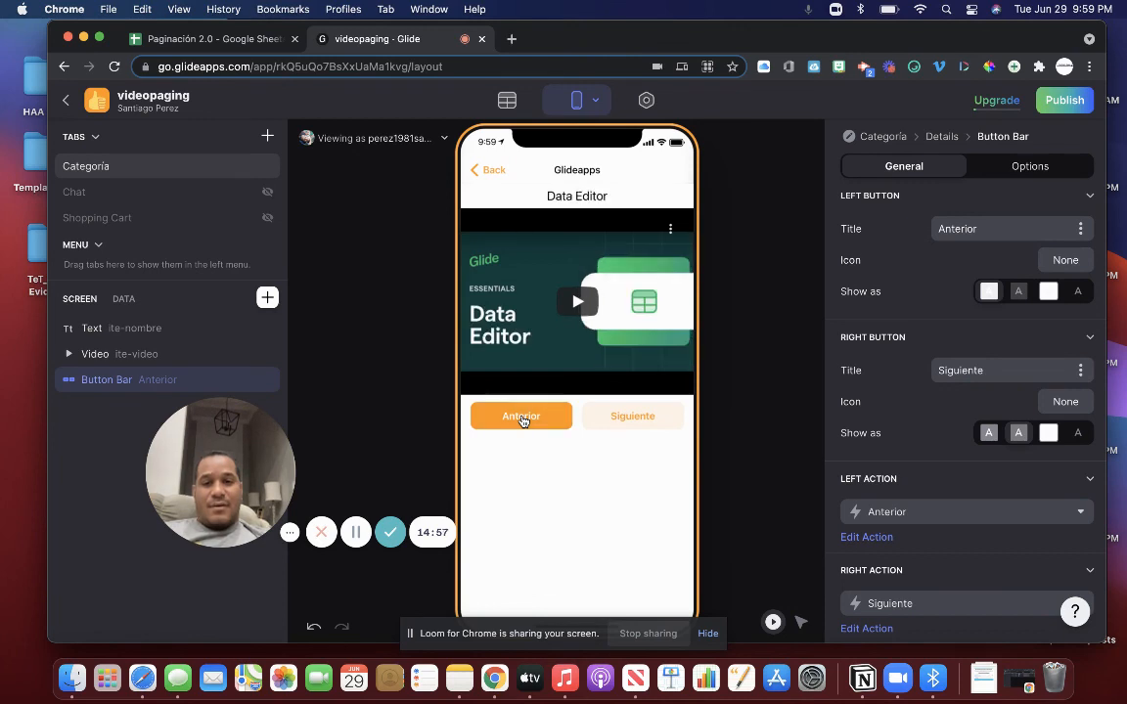
pyautogui.click(523, 419)
pyautogui.click(524, 419)
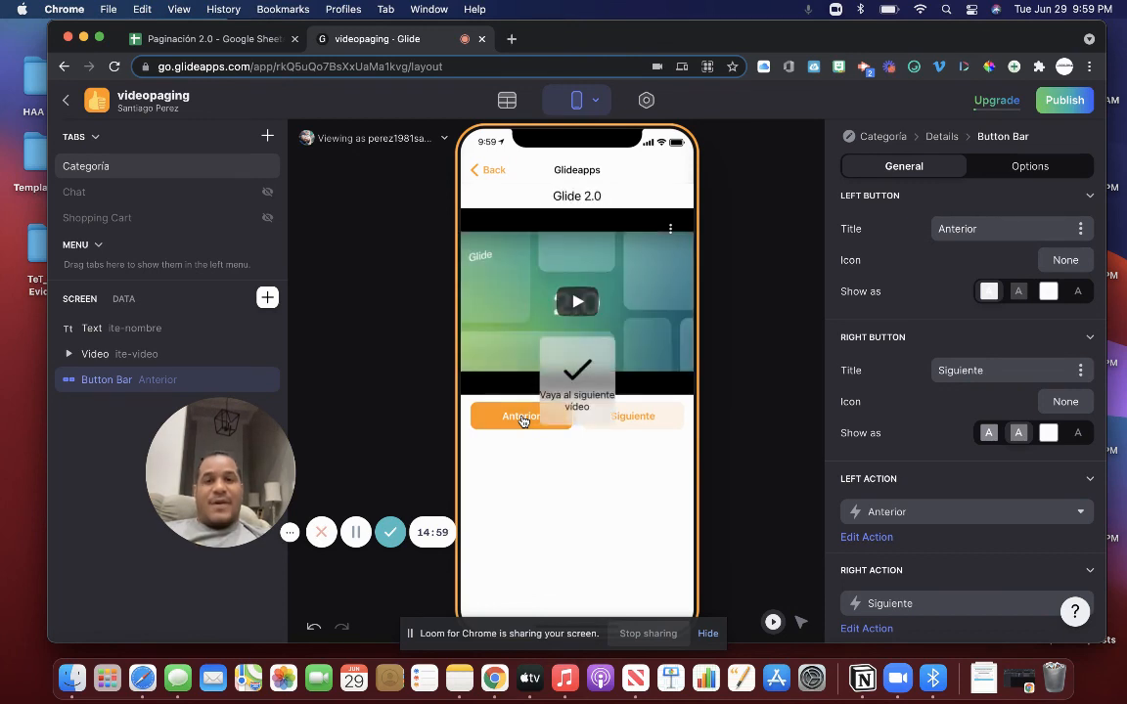
# Open the Google Sheets category in the preview and page through its videos in both directions with Siguiente and Anterior.
pyautogui.click(486, 174)
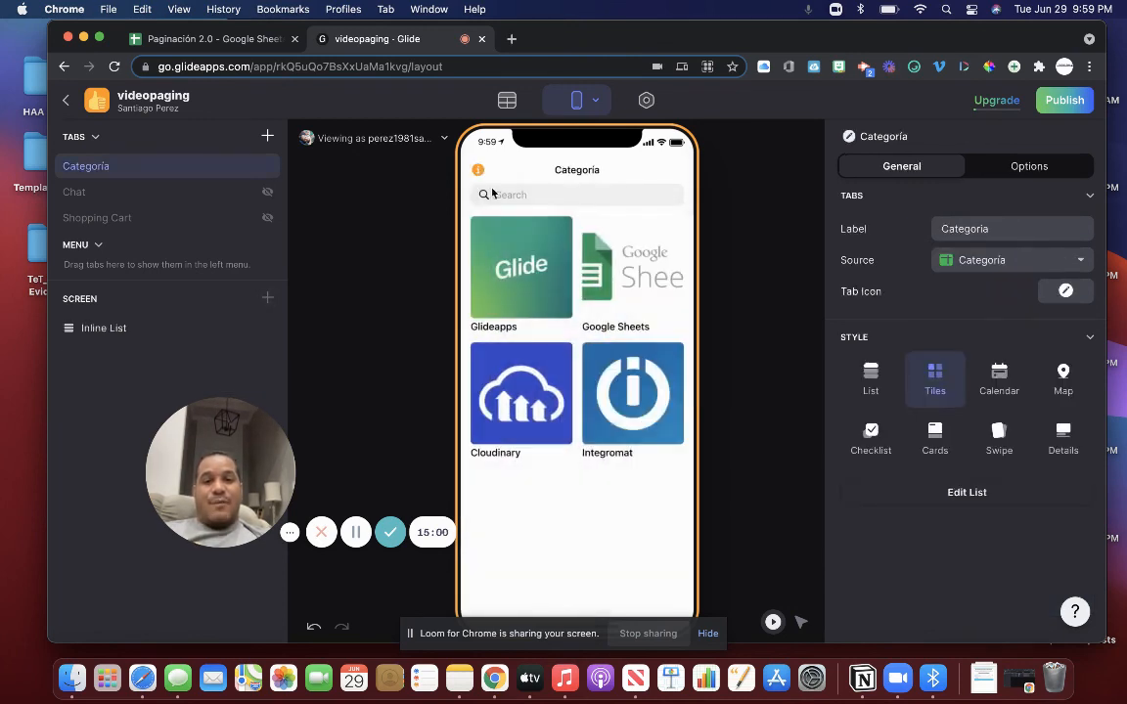
pyautogui.click(637, 293)
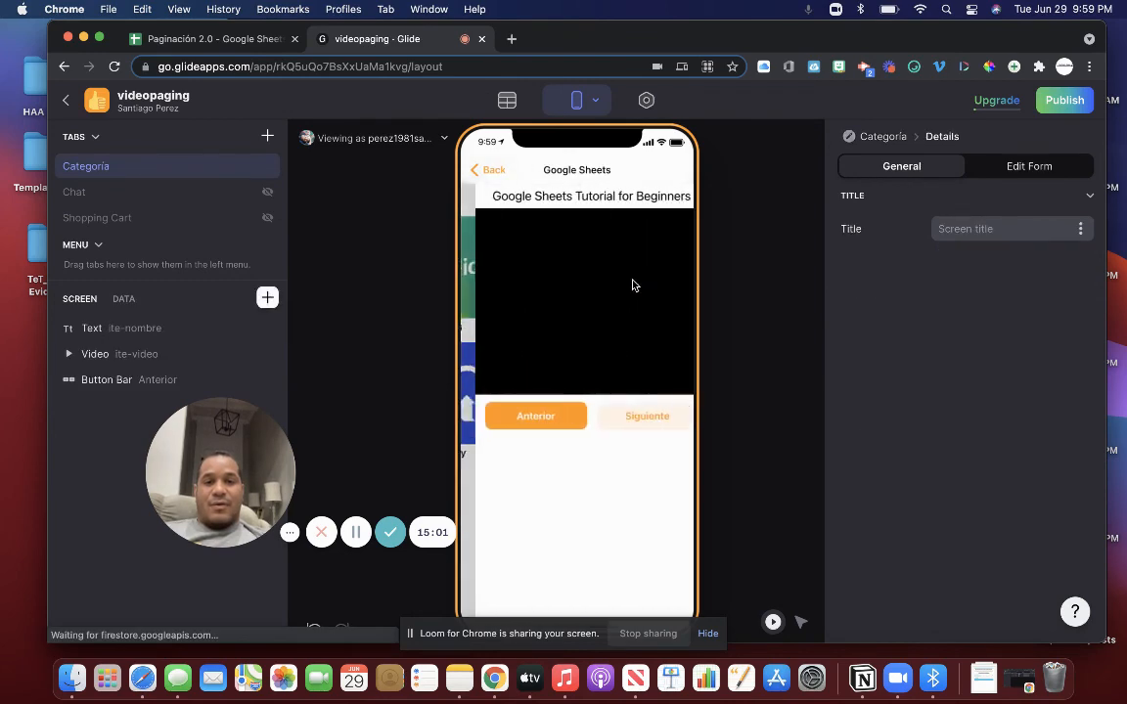
pyautogui.click(633, 417)
pyautogui.click(633, 417)
pyautogui.click(633, 417)
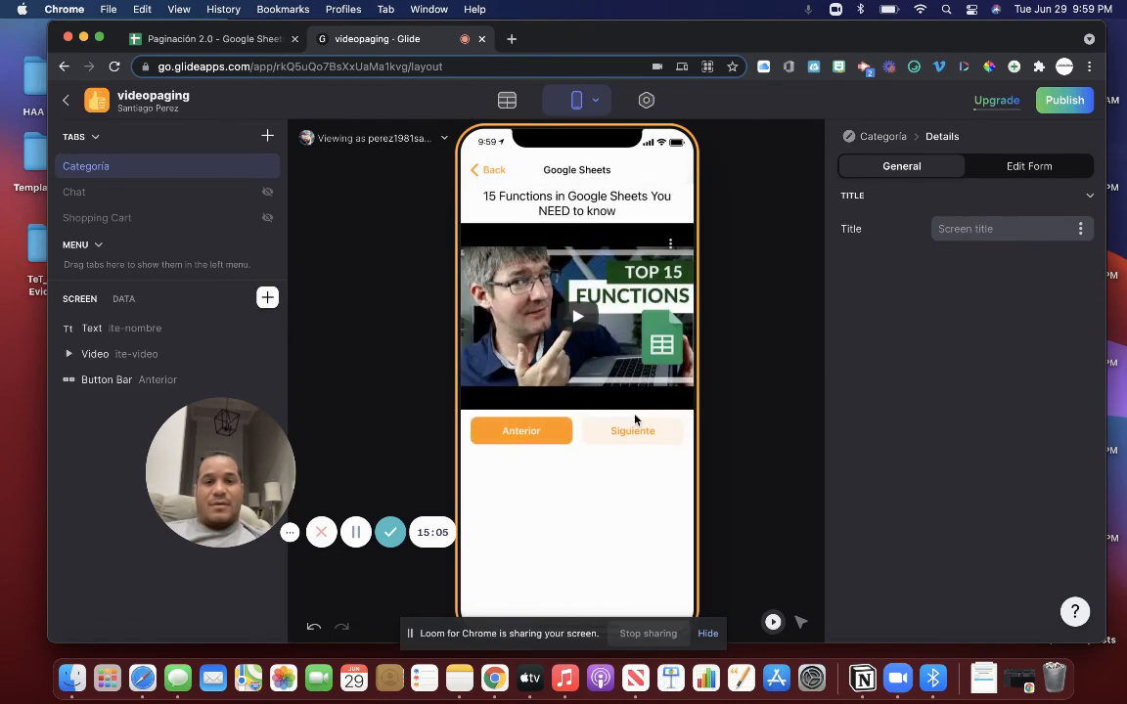
pyautogui.click(634, 431)
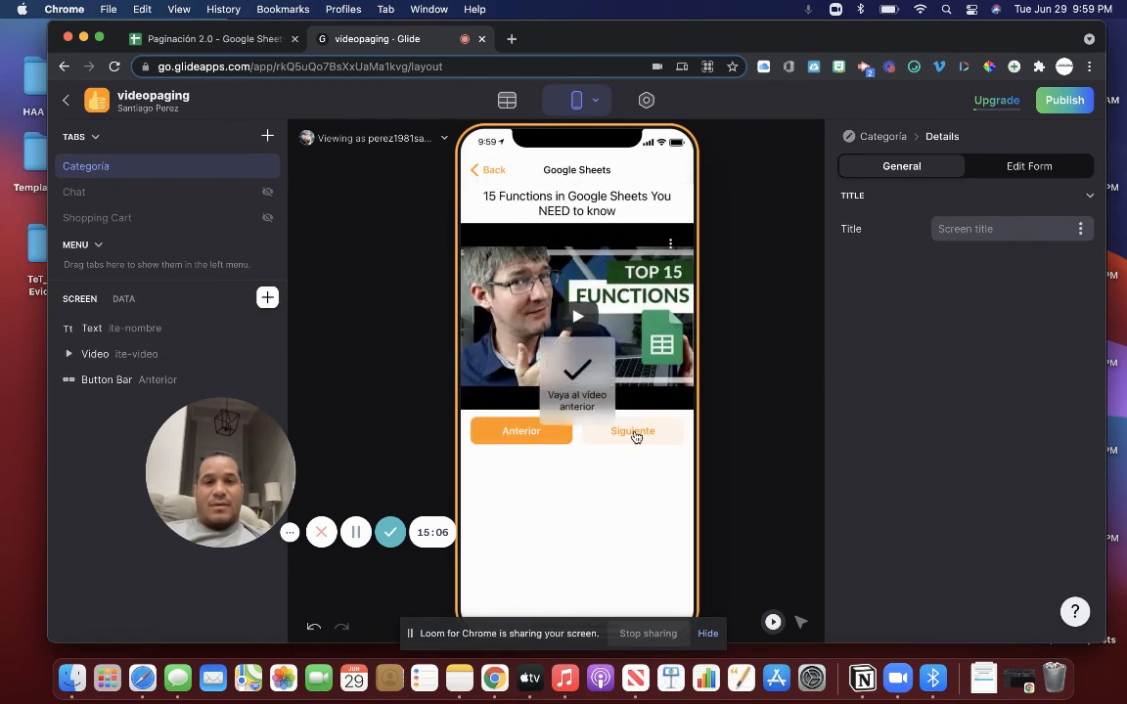
pyautogui.click(509, 428)
pyautogui.click(509, 418)
pyautogui.click(509, 418)
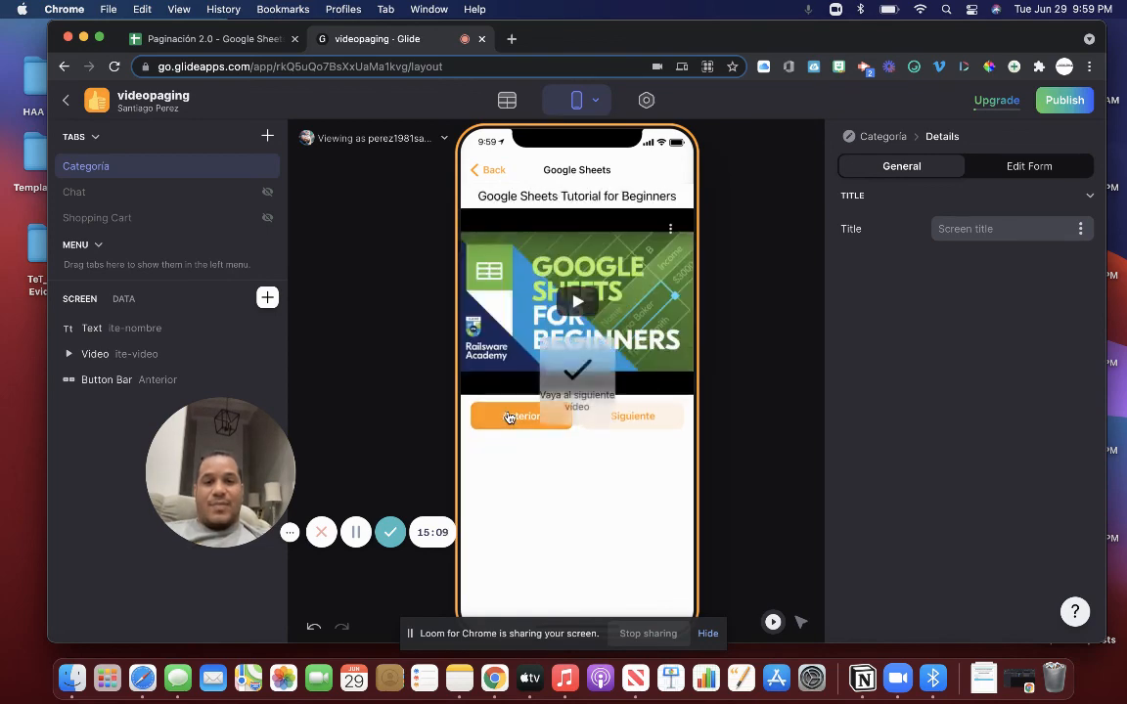
# Open the Integromat category in the preview and page forward to its last video with Siguiente and back with Anterior.
pyautogui.click(477, 169)
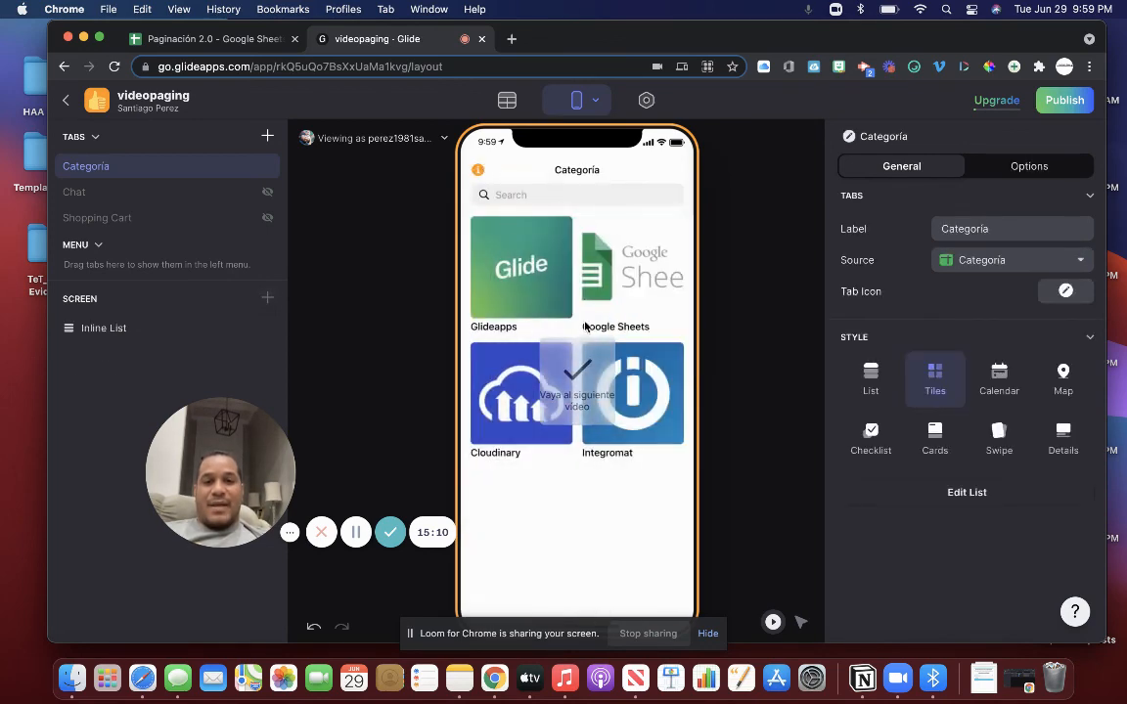
pyautogui.click(646, 406)
pyautogui.click(649, 411)
pyautogui.click(646, 430)
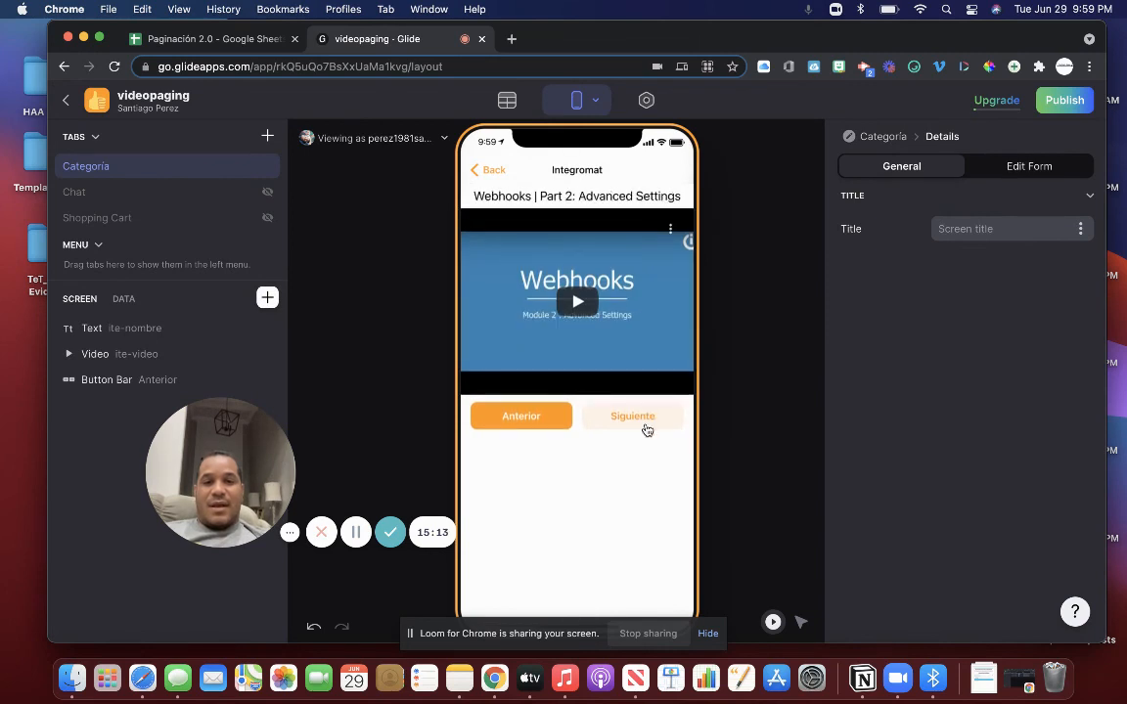
pyautogui.click(646, 431)
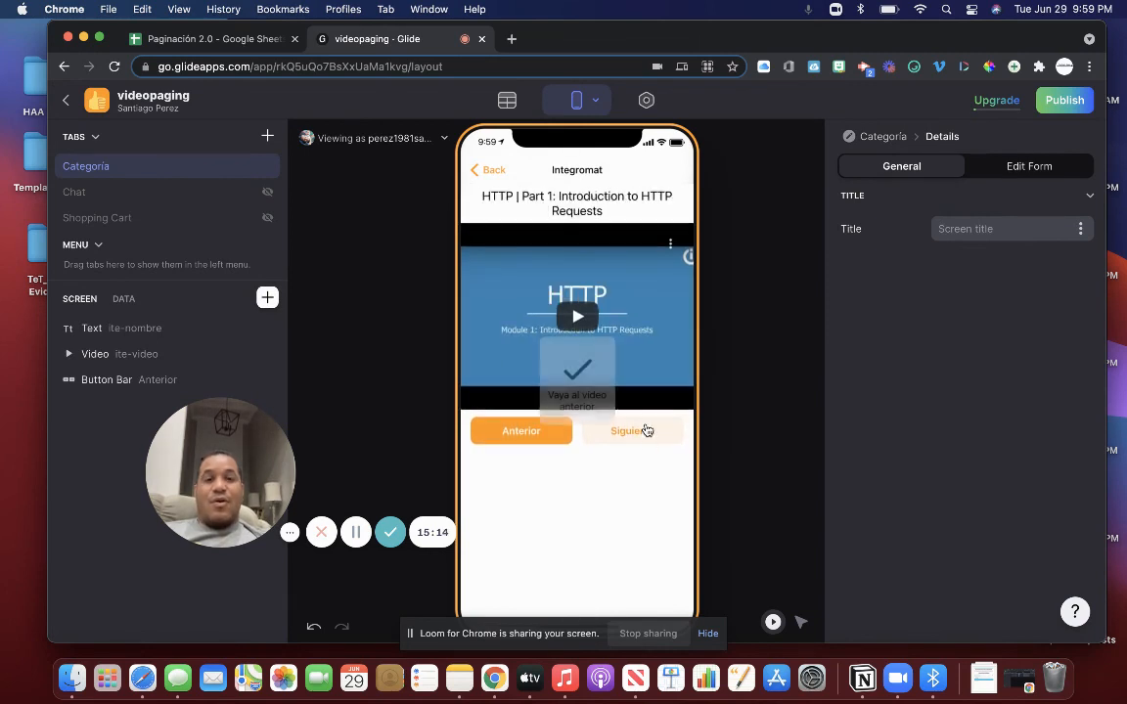
pyautogui.click(518, 431)
pyautogui.click(515, 430)
pyautogui.click(516, 431)
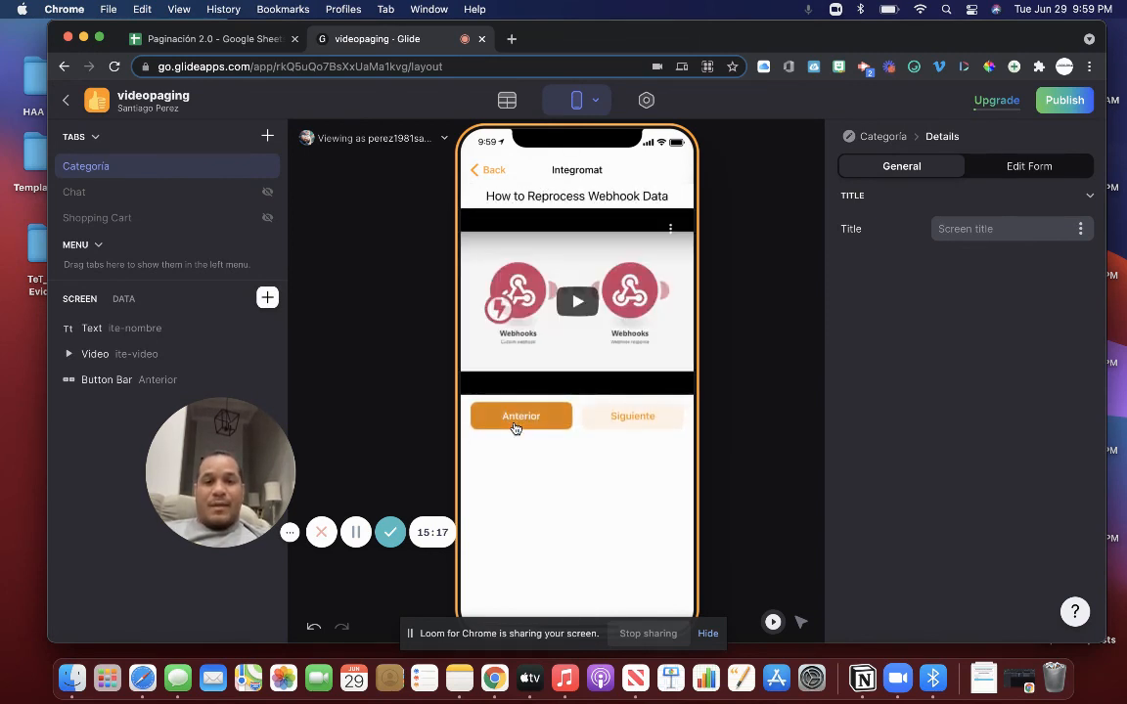